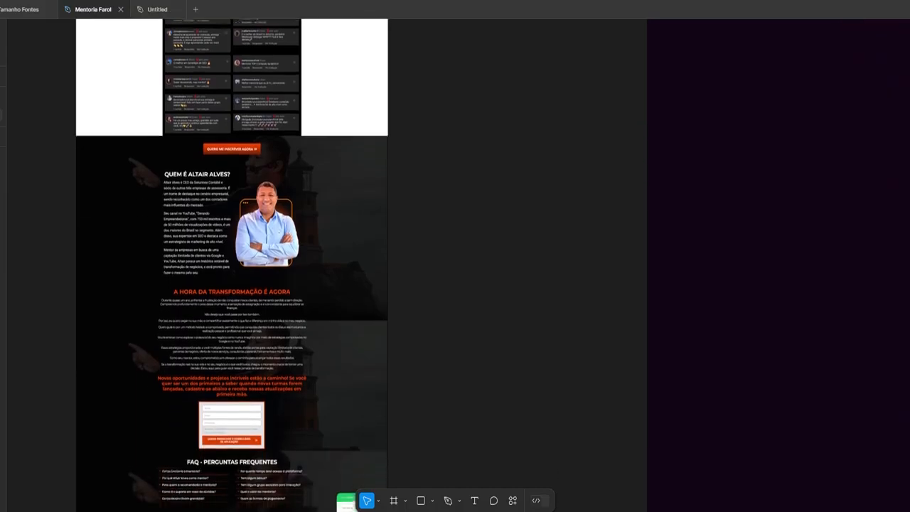
{"action": "scroll", "coordinate": [638, 335], "scroll_direction": "down", "scroll_amount": 4}
Pan and scroll around the Frame 1 landing page draft to review its layout
{"action": "left_click_drag", "start_coordinate": [483, 221], "coordinate": [498, 481]}
{"action": "left_click_drag", "start_coordinate": [409, 167], "coordinate": [423, 323]}
{"action": "scroll", "coordinate": [423, 323], "scroll_direction": "up", "scroll_amount": 4}
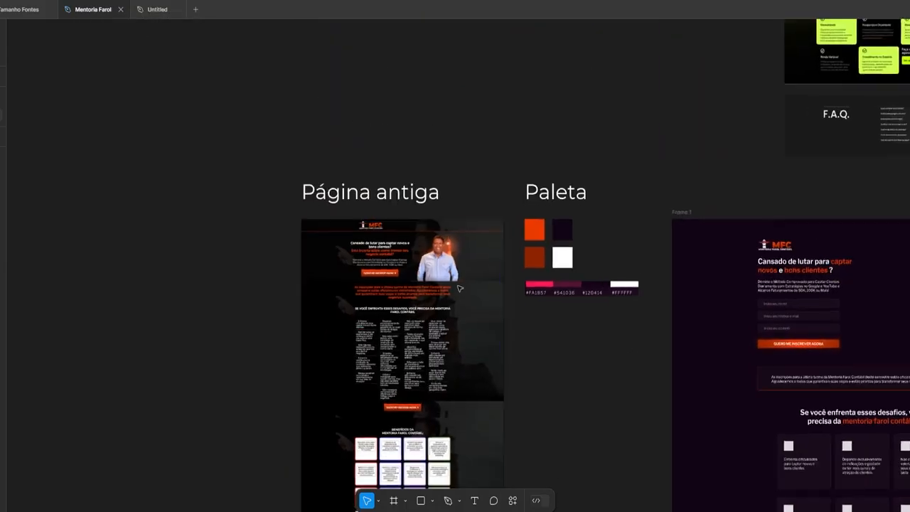
{"action": "scroll", "coordinate": [437, 313], "scroll_direction": "up", "scroll_amount": 5}
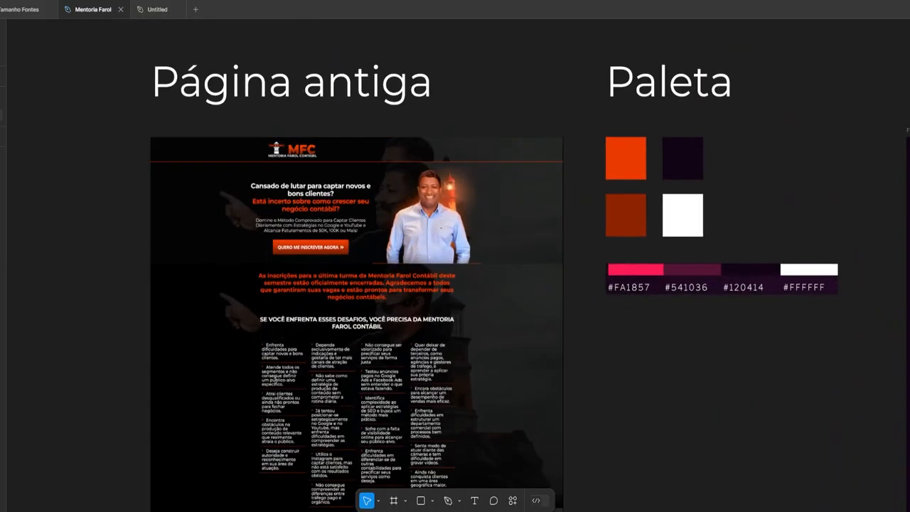
{"action": "scroll", "coordinate": [456, 270], "scroll_direction": "down", "scroll_amount": 5}
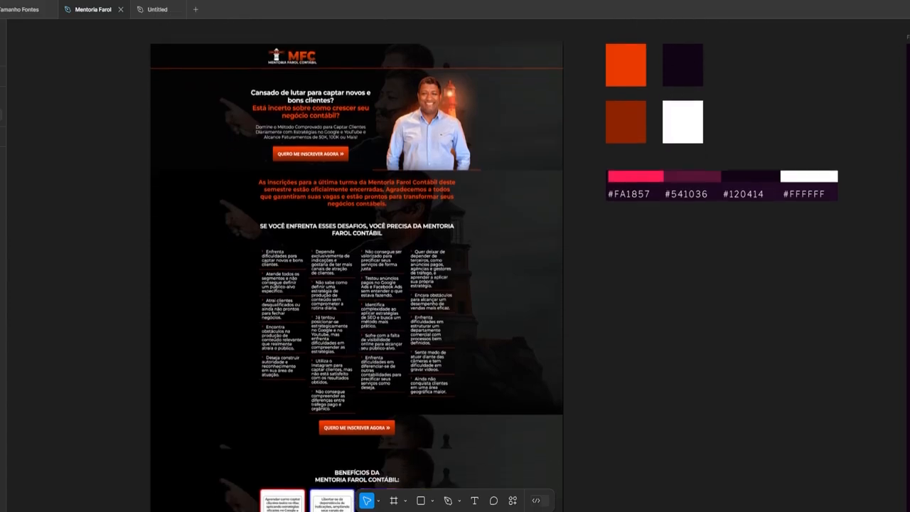
{"action": "scroll", "coordinate": [356, 263], "scroll_direction": "down", "scroll_amount": 4}
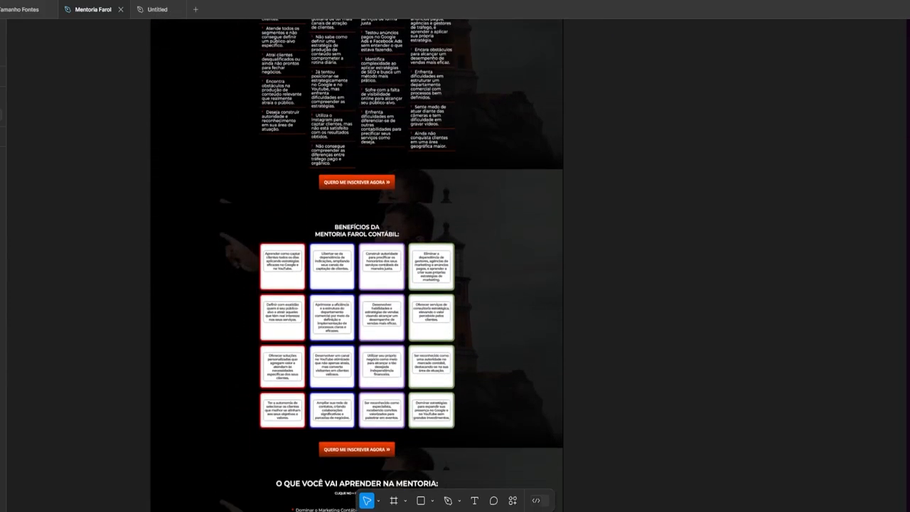
{"action": "scroll", "coordinate": [356, 264], "scroll_direction": "down", "scroll_amount": 8}
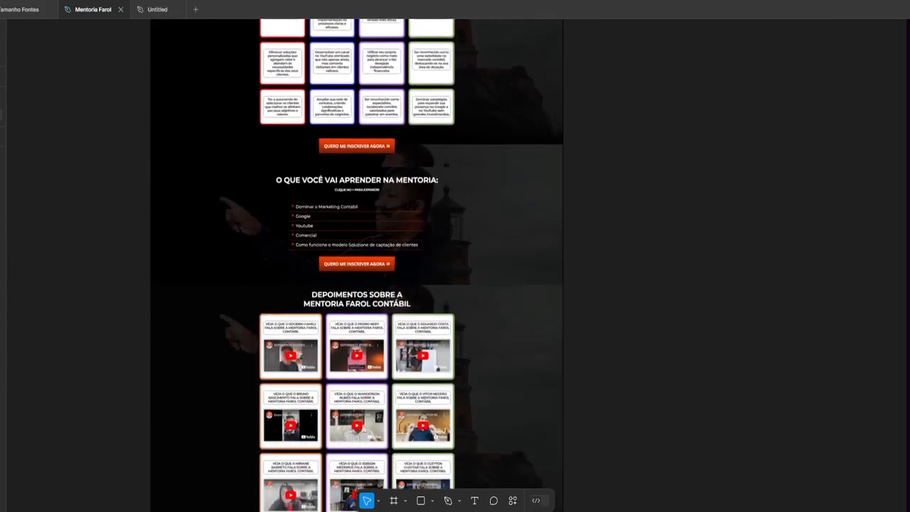
{"action": "scroll", "coordinate": [355, 263], "scroll_direction": "down", "scroll_amount": 6}
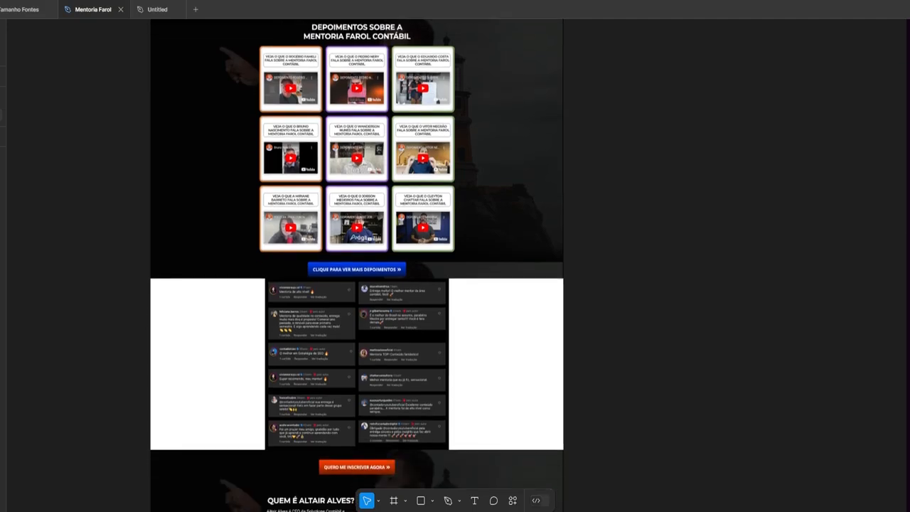
{"action": "scroll", "coordinate": [356, 263], "scroll_direction": "down", "scroll_amount": 6}
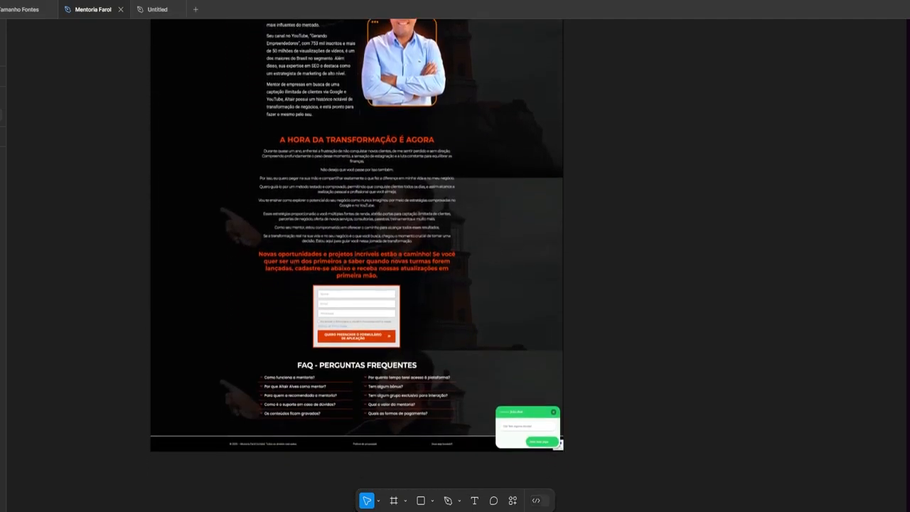
{"action": "scroll", "coordinate": [894, 309], "scroll_direction": "up", "scroll_amount": 20}
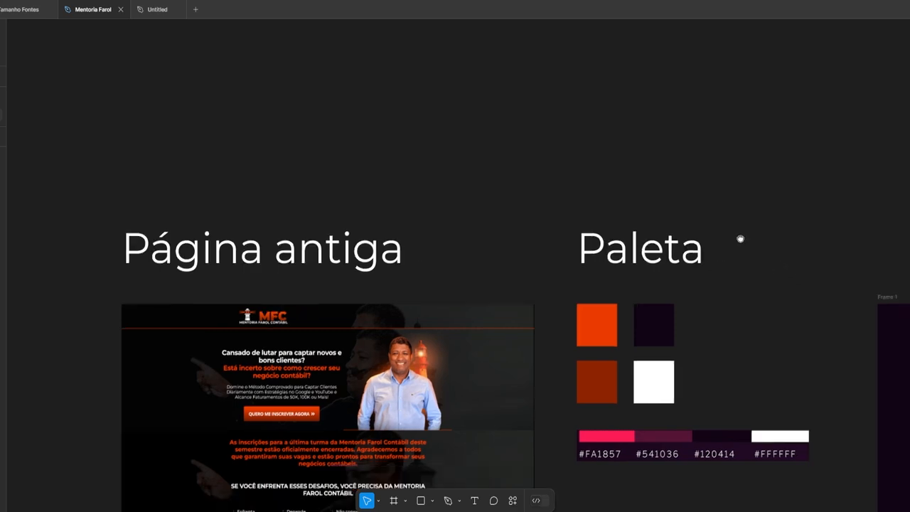
{"action": "scroll", "coordinate": [740, 239], "scroll_direction": "right", "scroll_amount": 5}
{"action": "scroll", "coordinate": [676, 111], "scroll_direction": "up", "scroll_amount": 5}
{"action": "scroll", "coordinate": [676, 112], "scroll_direction": "right", "scroll_amount": 10}
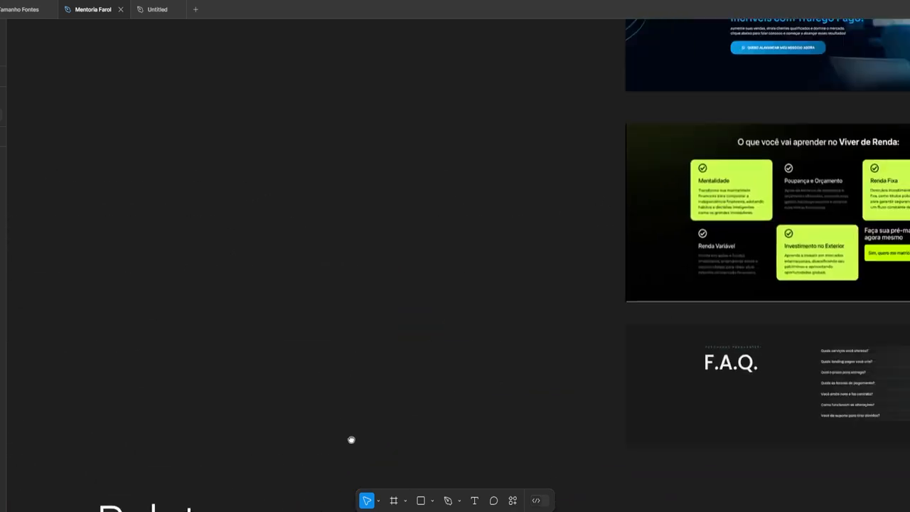
{"action": "scroll", "coordinate": [318, 305], "scroll_direction": "down", "scroll_amount": 10}
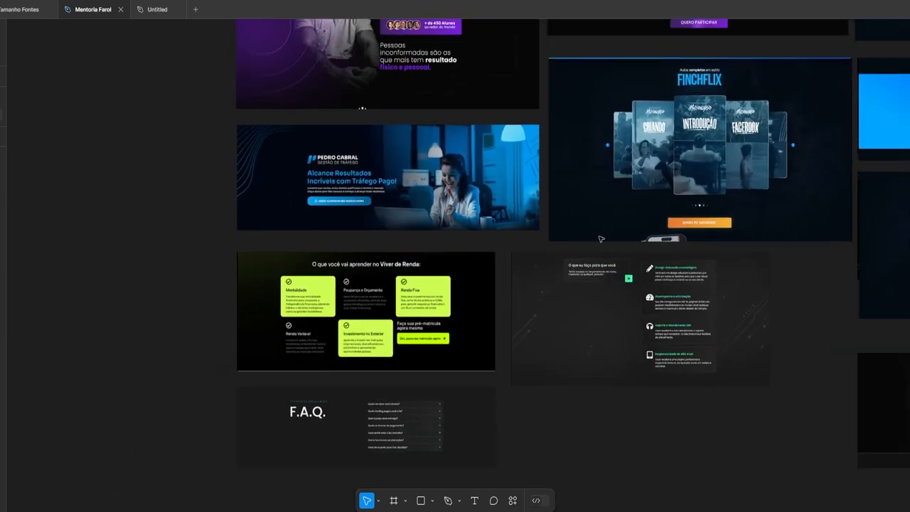
{"action": "scroll", "coordinate": [649, 270], "scroll_direction": "up", "scroll_amount": 2}
{"action": "scroll", "coordinate": [649, 270], "scroll_direction": "right", "scroll_amount": 8}
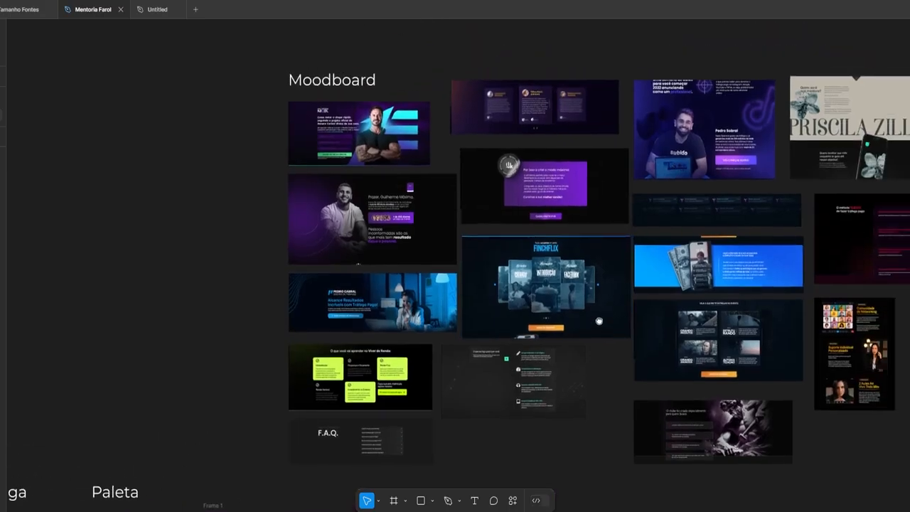
{"action": "scroll", "coordinate": [670, 331], "scroll_direction": "right", "scroll_amount": 4}
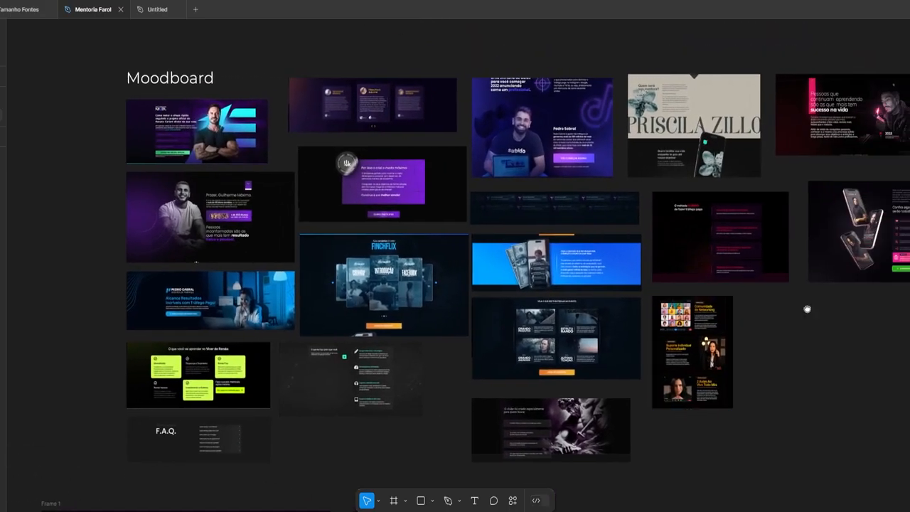
{"action": "scroll", "coordinate": [806, 309], "scroll_direction": "up", "scroll_amount": 1}
{"action": "scroll", "coordinate": [318, 373], "scroll_direction": "left", "scroll_amount": 8}
{"action": "scroll", "coordinate": [318, 373], "scroll_direction": "down", "scroll_amount": 3}
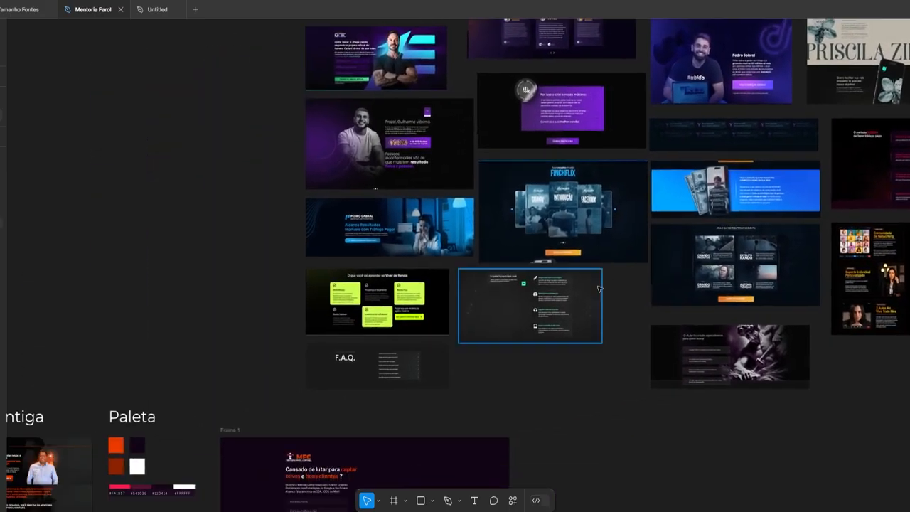
{"action": "scroll", "coordinate": [520, 254], "scroll_direction": "down", "scroll_amount": 4}
{"action": "scroll", "coordinate": [403, 367], "scroll_direction": "up", "scroll_amount": 6}
{"action": "scroll", "coordinate": [432, 282], "scroll_direction": "up", "scroll_amount": 5}
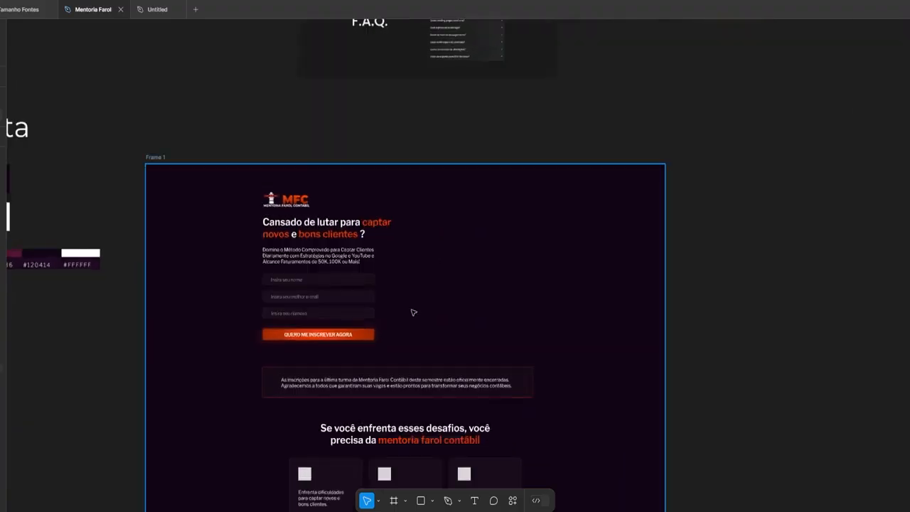
{"action": "scroll", "coordinate": [502, 310], "scroll_direction": "up", "scroll_amount": 2}
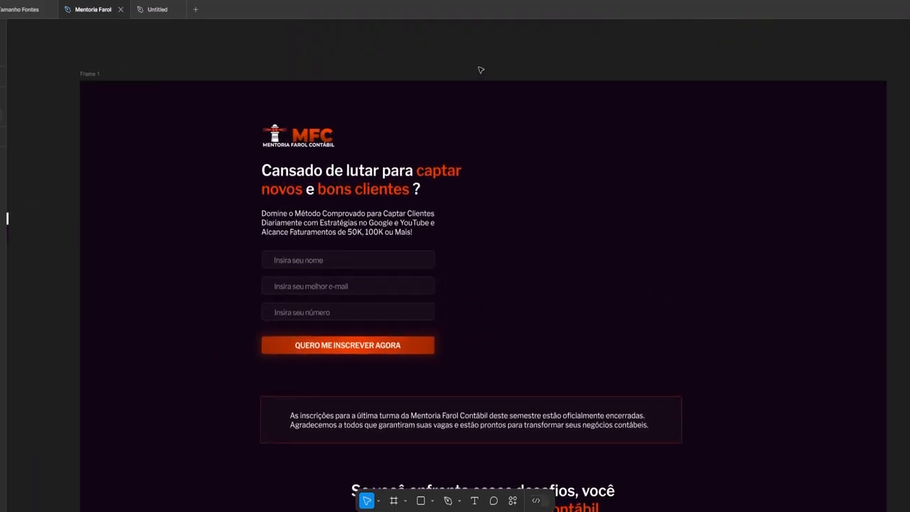
Show the rulers with Shift+R and scroll through Frame 1 to check alignment
{"action": "key", "text": "shift+r"}
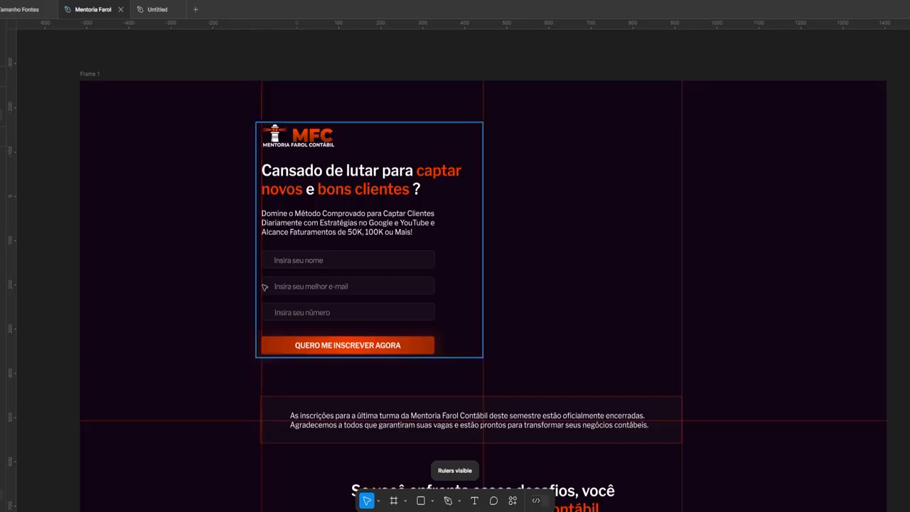
{"action": "scroll", "coordinate": [713, 347], "scroll_direction": "down", "scroll_amount": 2}
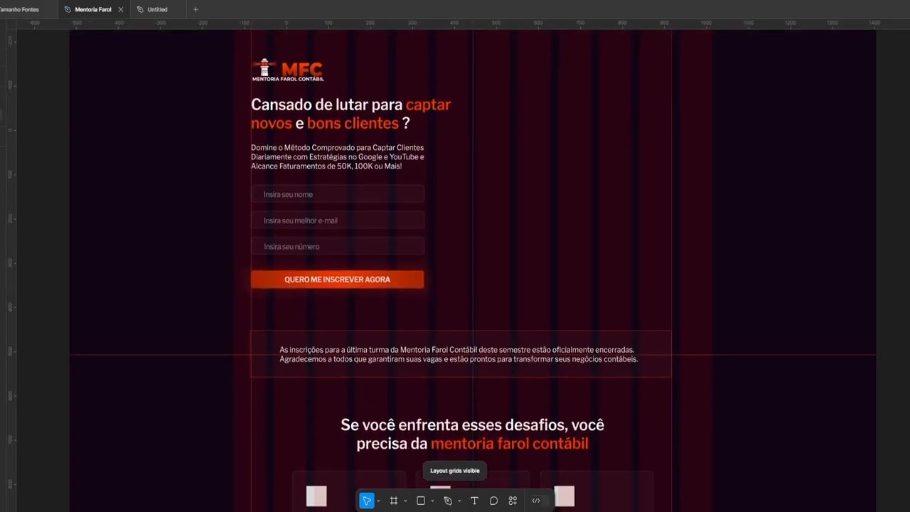
{"action": "scroll", "coordinate": [473, 271], "scroll_direction": "down", "scroll_amount": 9}
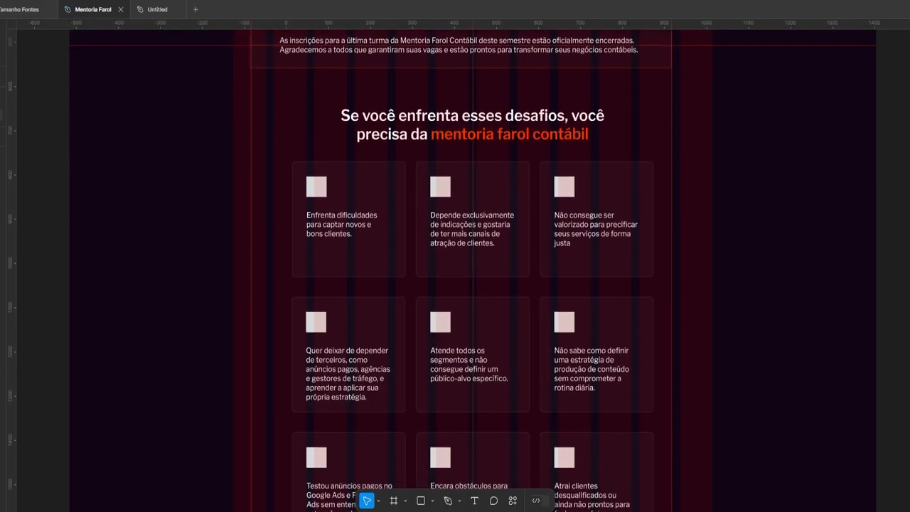
{"action": "scroll", "coordinate": [473, 270], "scroll_direction": "down", "scroll_amount": 10}
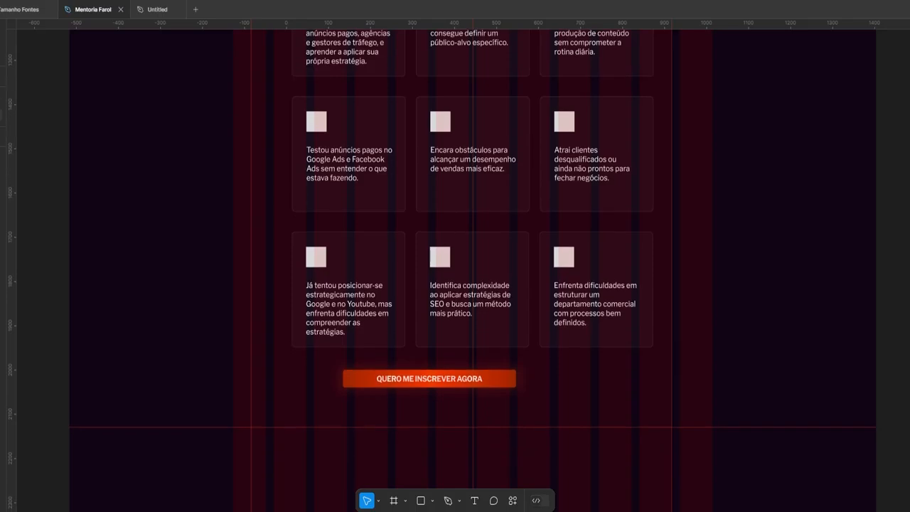
{"action": "scroll", "coordinate": [907, 268], "scroll_direction": "up", "scroll_amount": 17}
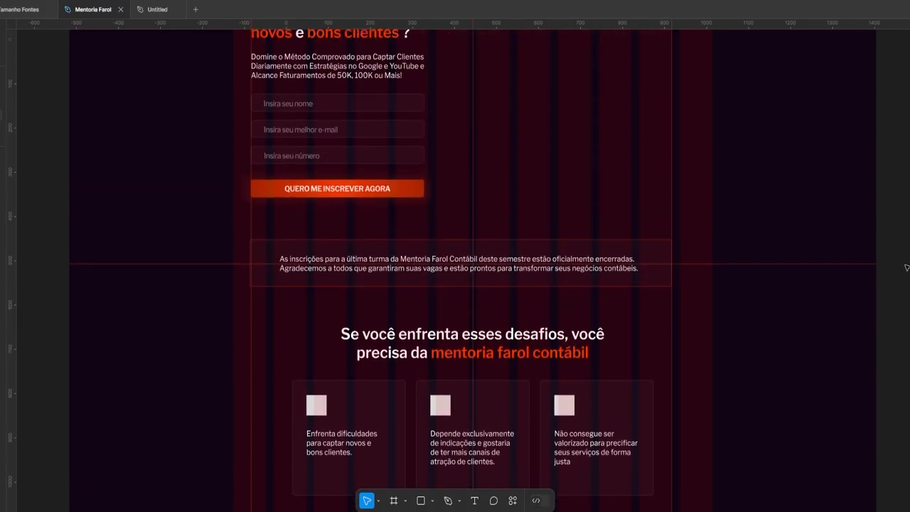
{"action": "scroll", "coordinate": [907, 267], "scroll_direction": "up", "scroll_amount": 6}
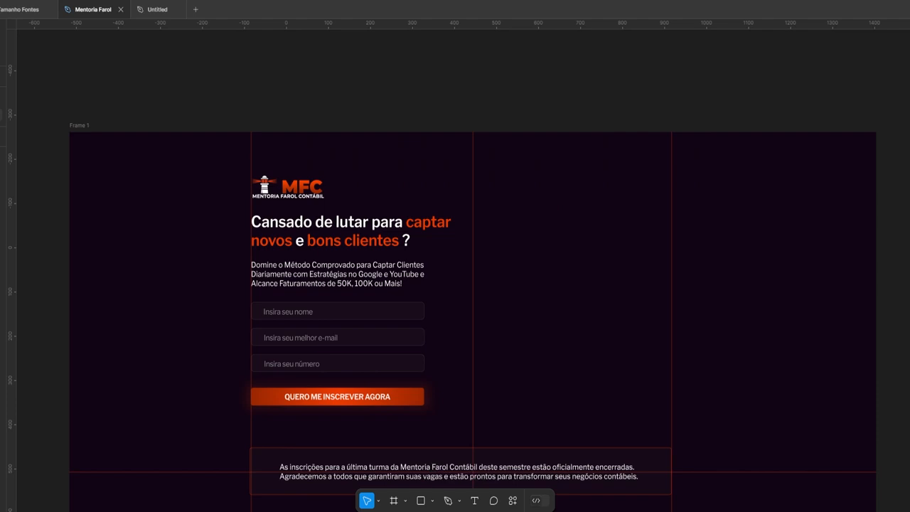
{"action": "scroll", "coordinate": [907, 267], "scroll_direction": "down", "scroll_amount": 6}
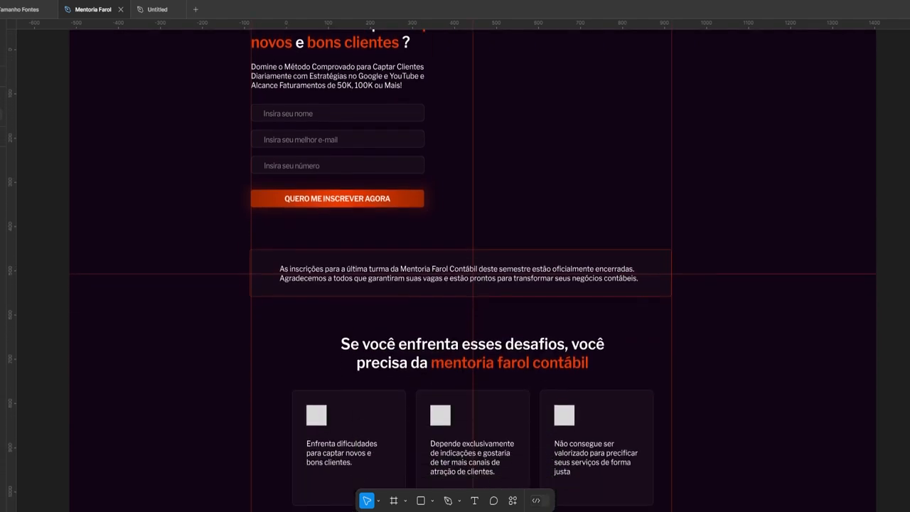
{"action": "scroll", "coordinate": [907, 267], "scroll_direction": "down", "scroll_amount": 16}
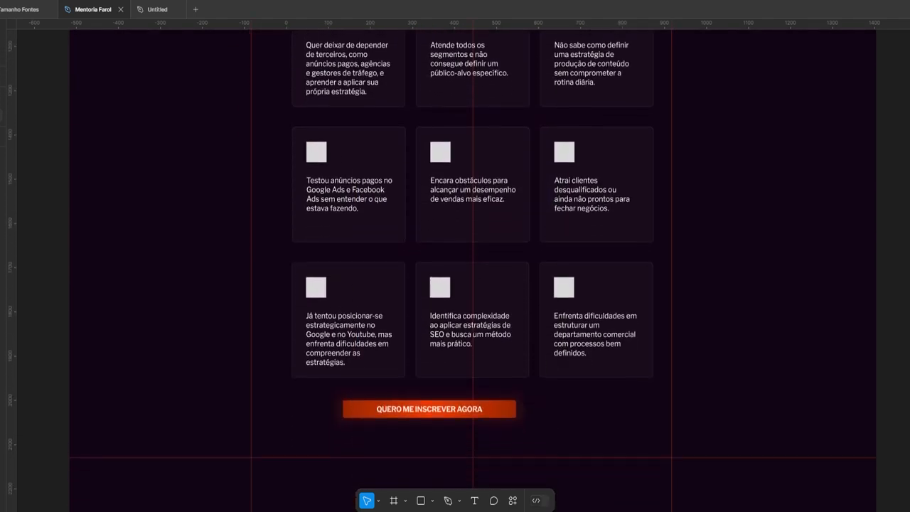
{"action": "scroll", "coordinate": [907, 268], "scroll_direction": "down", "scroll_amount": 3}
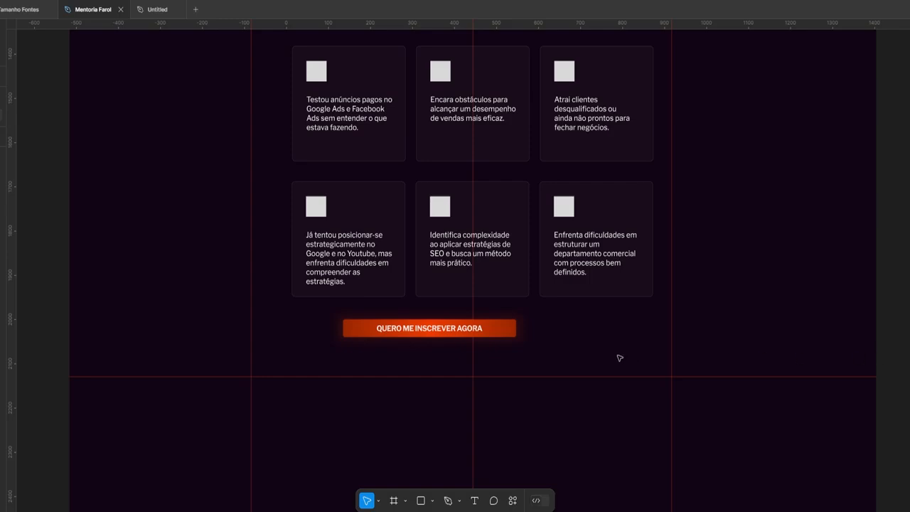
{"action": "scroll", "coordinate": [620, 359], "scroll_direction": "down", "scroll_amount": 3}
Copy the live page's 'BENEFÍCIOS DA MENTORIA FAROL CONTÁBIL:' heading after closing the chat popup
{"action": "key", "text": "alt+Tab"}
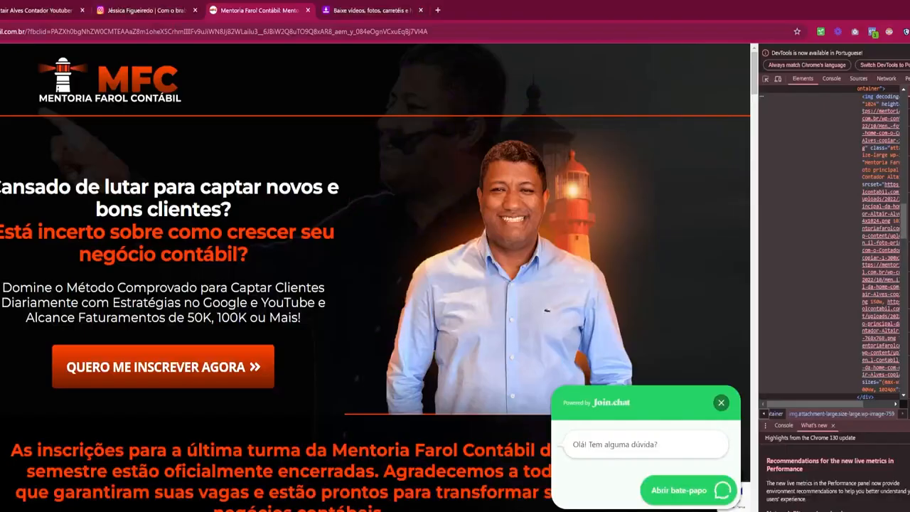
{"action": "scroll", "coordinate": [262, 399], "scroll_direction": "down", "scroll_amount": 5}
{"action": "left_click", "coordinate": [720, 403]}
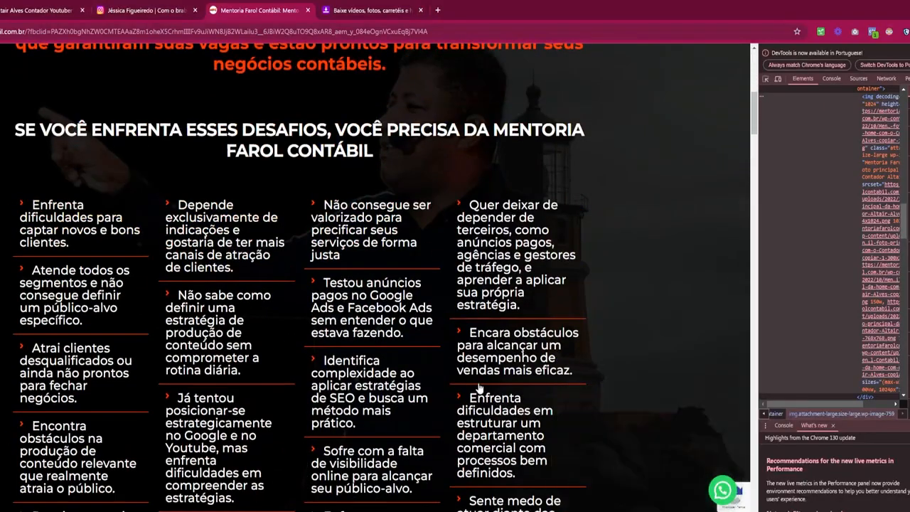
{"action": "scroll", "coordinate": [446, 366], "scroll_direction": "down", "scroll_amount": 7}
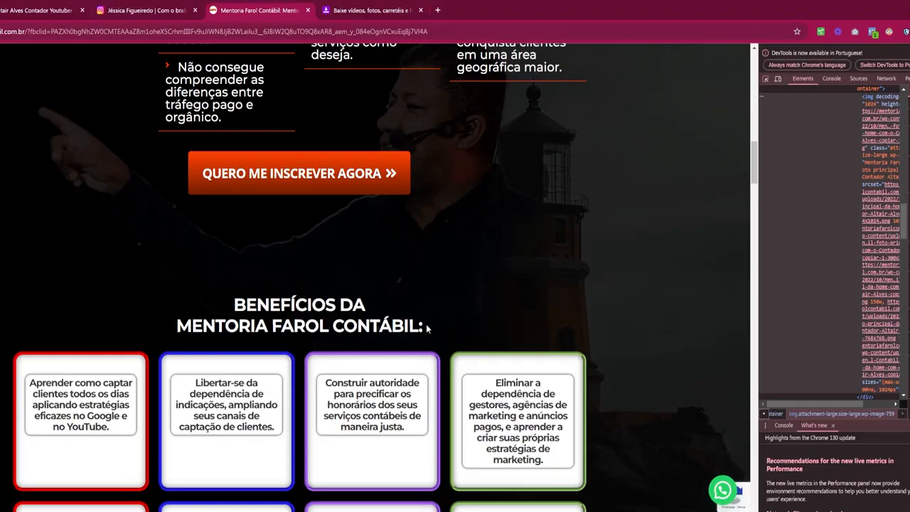
{"action": "right_click", "coordinate": [245, 300]}
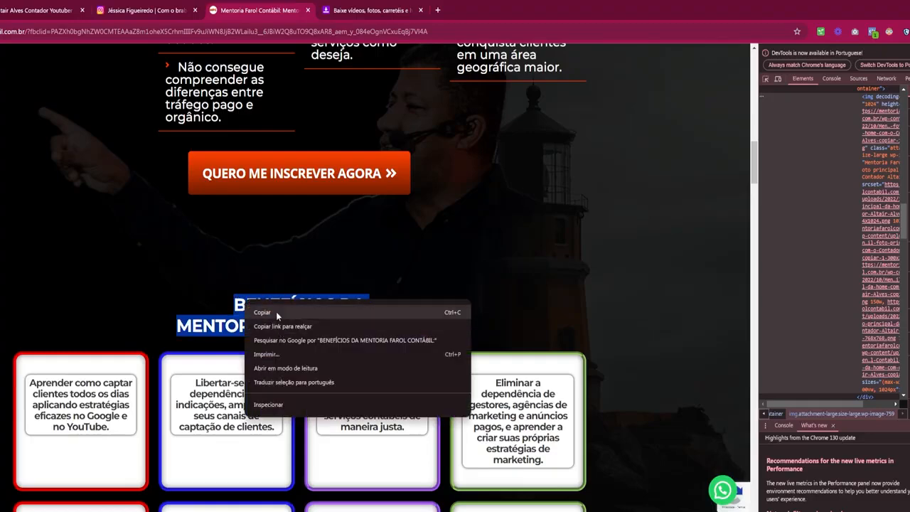
{"action": "left_click", "coordinate": [276, 313]}
{"action": "key", "text": "alt+Tab"}
Duplicate the hero headline below the signup button and paste the copied benefits title into it
{"action": "scroll", "coordinate": [550, 190], "scroll_direction": "down", "scroll_amount": 3}
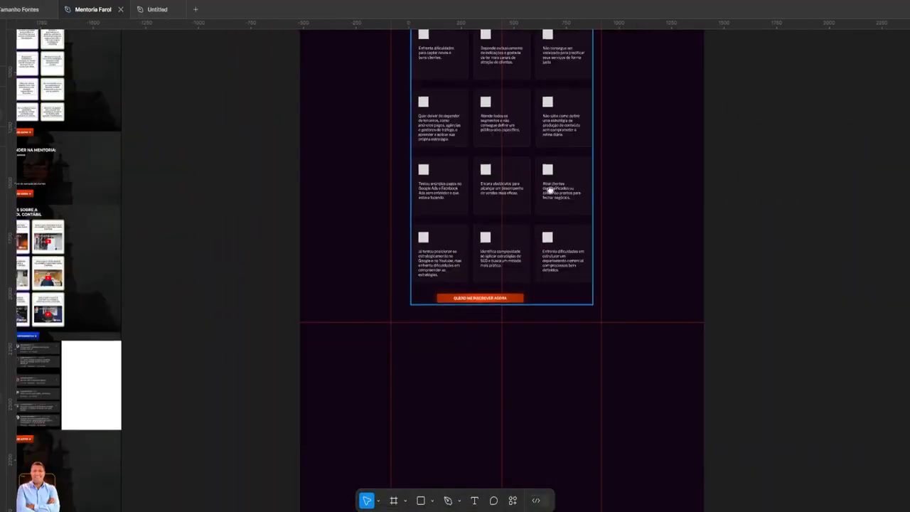
{"action": "scroll", "coordinate": [550, 189], "scroll_direction": "up", "scroll_amount": 4}
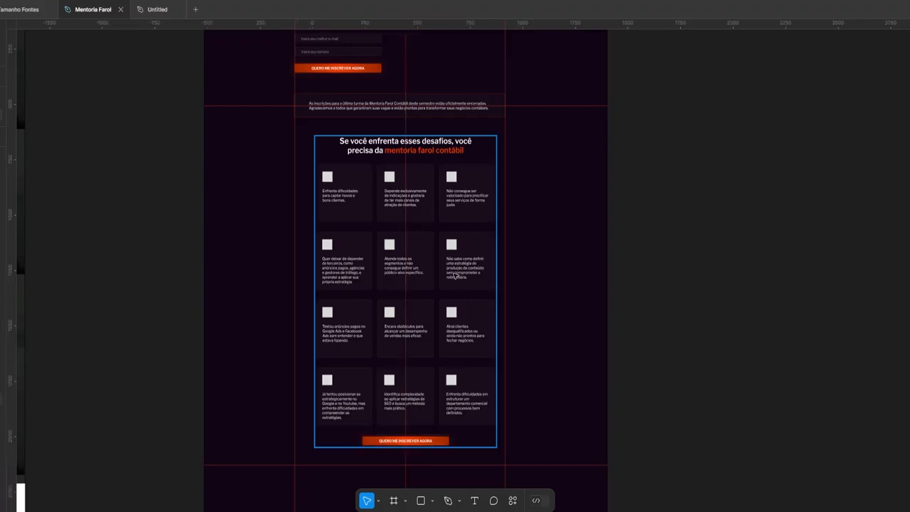
{"action": "scroll", "coordinate": [456, 276], "scroll_direction": "down", "scroll_amount": 2}
{"action": "scroll", "coordinate": [454, 276], "scroll_direction": "up", "scroll_amount": 3}
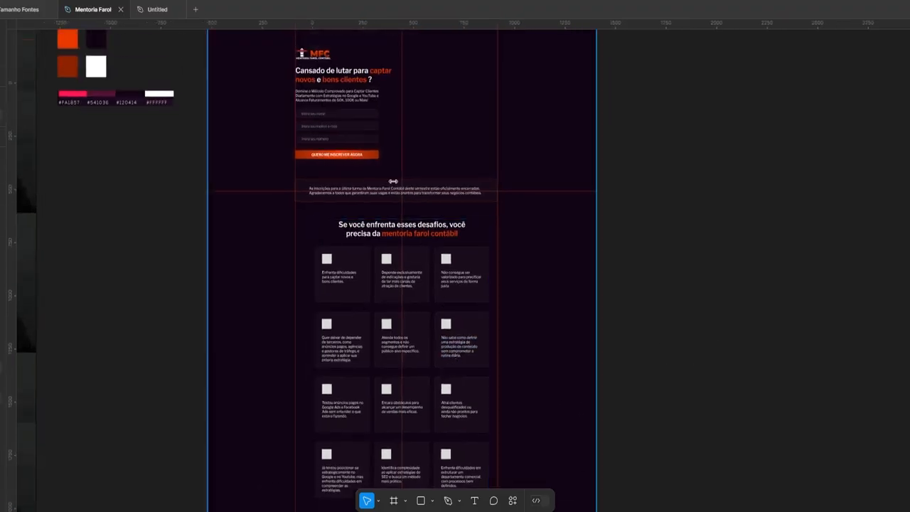
{"action": "left_click_drag", "start_coordinate": [334, 74], "coordinate": [333, 420]}
{"action": "scroll", "coordinate": [333, 436], "scroll_direction": "down", "scroll_amount": 5}
{"action": "scroll", "coordinate": [332, 428], "scroll_direction": "up", "scroll_amount": 2}
{"action": "scroll", "coordinate": [332, 429], "scroll_direction": "up", "scroll_amount": 3}
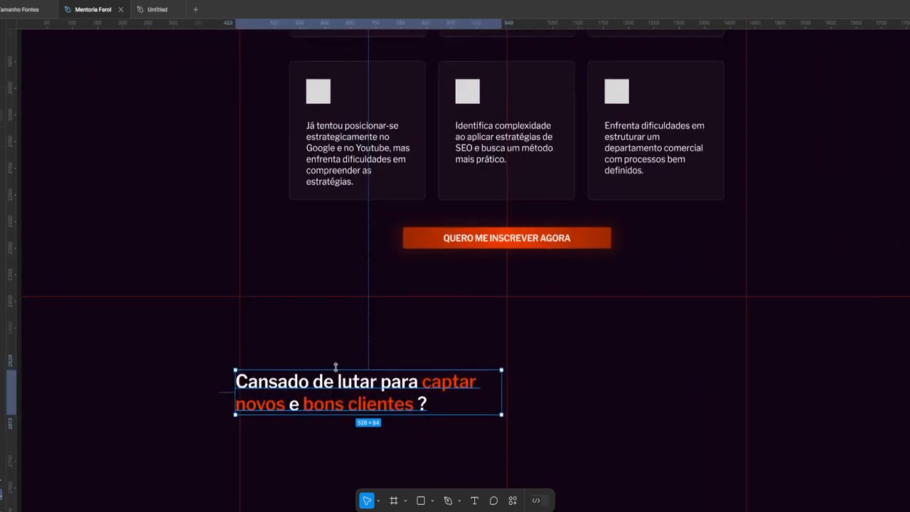
{"action": "scroll", "coordinate": [336, 365], "scroll_direction": "down", "scroll_amount": 2}
{"action": "left_click_drag", "start_coordinate": [318, 336], "coordinate": [322, 329]}
{"action": "key", "text": "Return"}
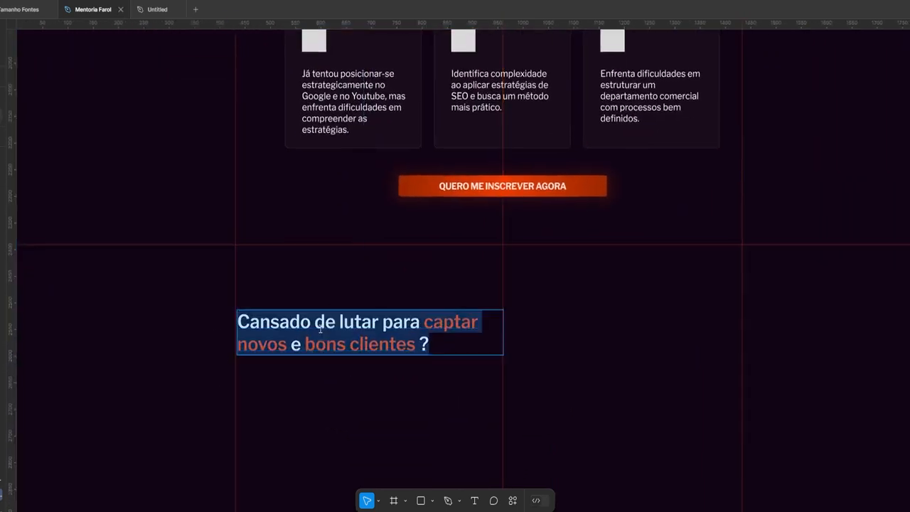
{"action": "type", "text": "BENEFÍCIOS DA MENTORIA FAROL CONTÁBIL:"}
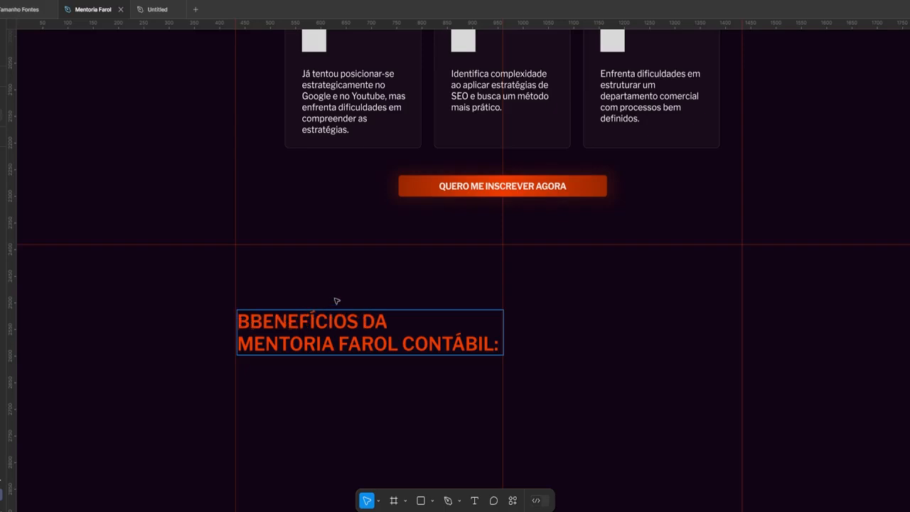
Retype the title as 'Benefícios da mentoria FAROL CONTÁBIL:' and remove the leftover uppercase lines
{"action": "key", "text": "Return"}
{"action": "key", "text": "Return"}
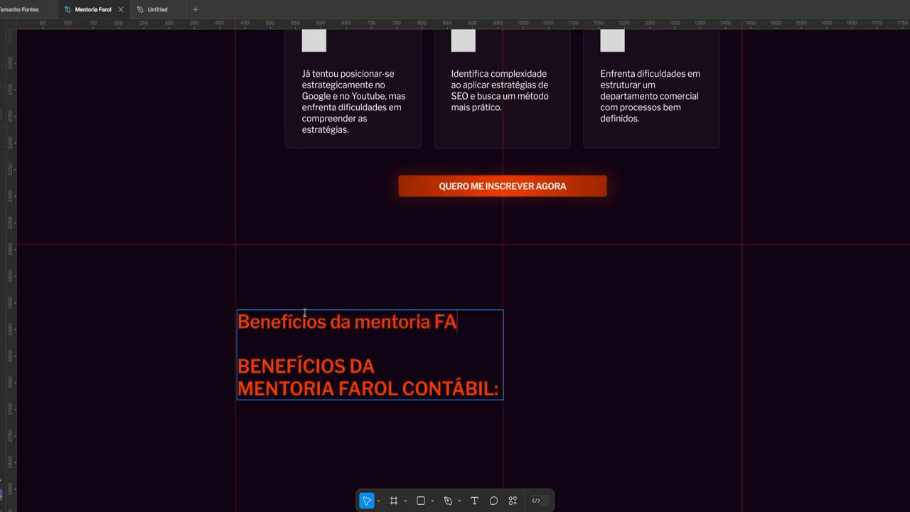
{"action": "type", "text": "ROL CONTÁBIL:"}
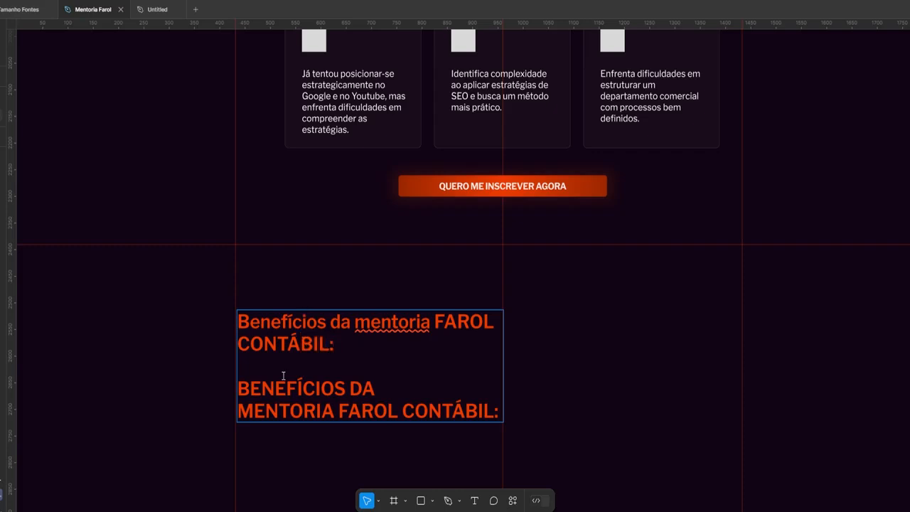
{"action": "left_click_drag", "start_coordinate": [284, 376], "coordinate": [605, 451]}
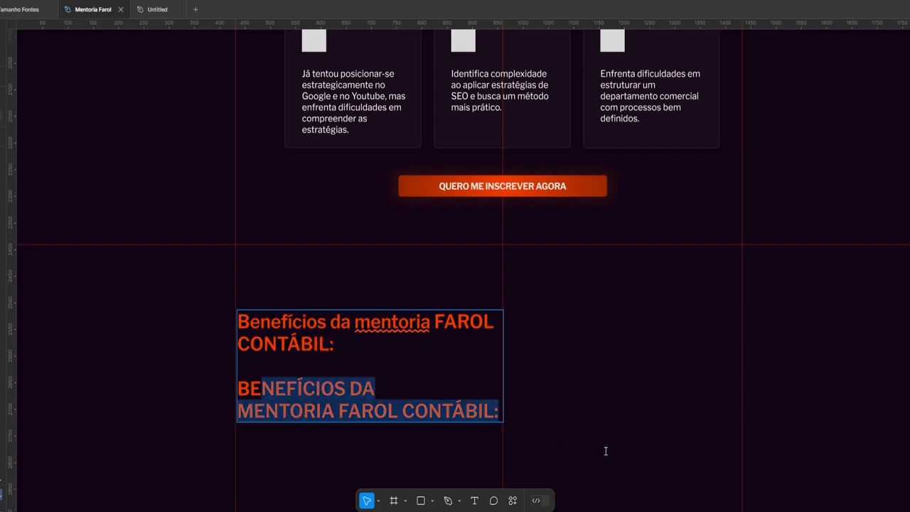
{"action": "type", "text": "BE"}
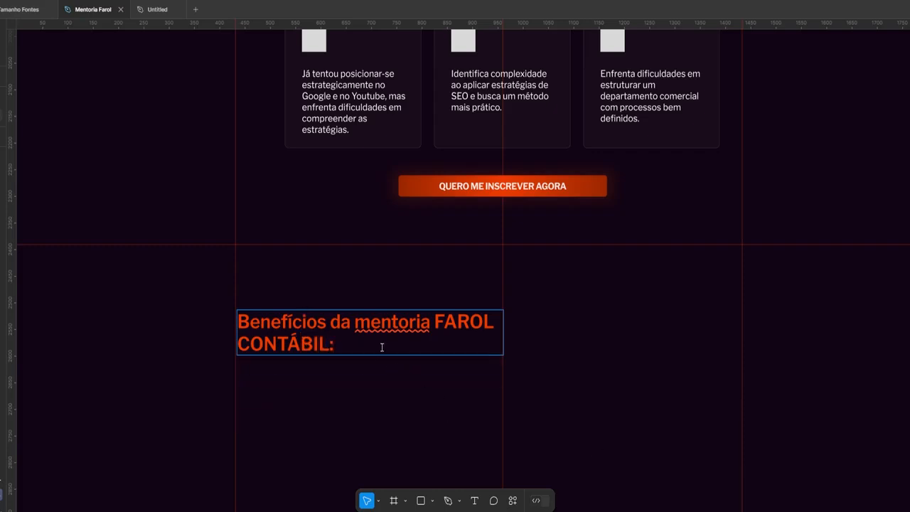
{"action": "key", "text": "super+a"}
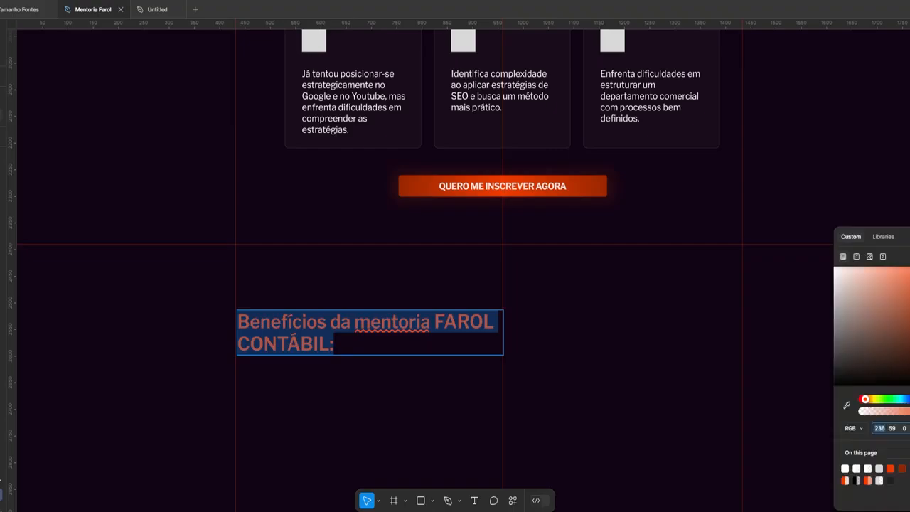
{"action": "key", "text": "shift+r"}
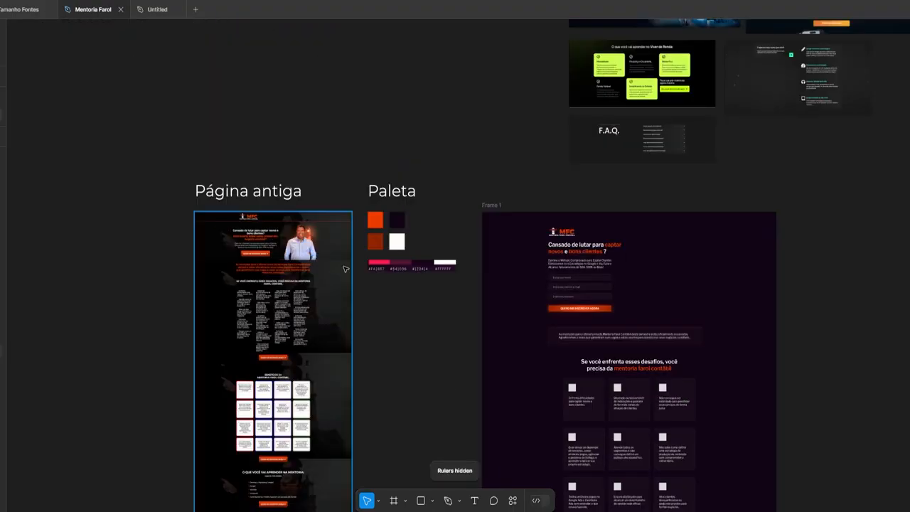
Pan across the Página antiga frame and the Moodboard in Figma
{"action": "scroll", "coordinate": [314, 246], "scroll_direction": "up", "scroll_amount": 5}
{"action": "scroll", "coordinate": [314, 247], "scroll_direction": "down", "scroll_amount": 6}
{"action": "scroll", "coordinate": [315, 247], "scroll_direction": "down", "scroll_amount": 5}
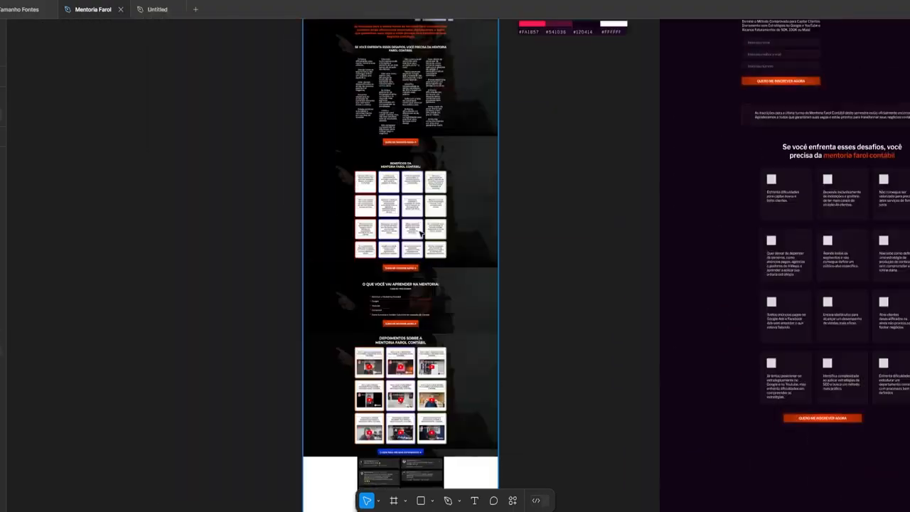
{"action": "scroll", "coordinate": [315, 247], "scroll_direction": "up", "scroll_amount": 5}
{"action": "scroll", "coordinate": [356, 256], "scroll_direction": "down", "scroll_amount": 8}
{"action": "scroll", "coordinate": [350, 439], "scroll_direction": "down", "scroll_amount": 5}
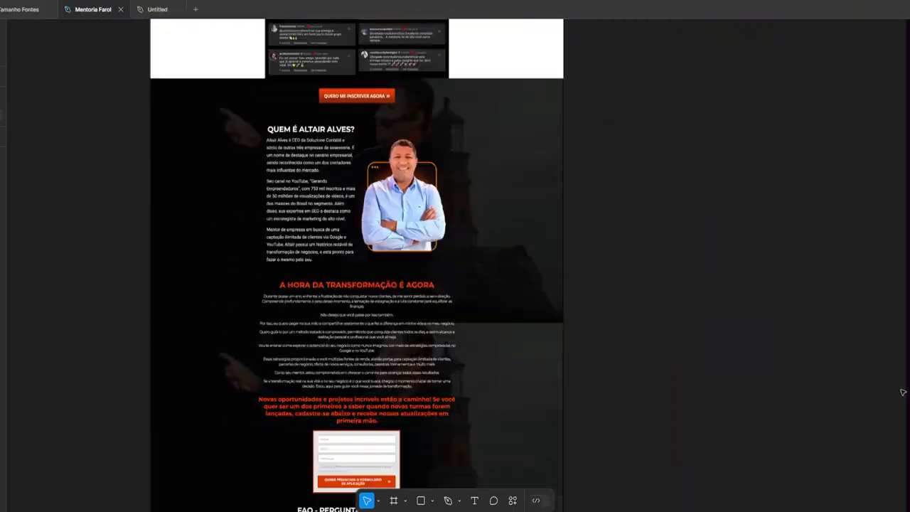
{"action": "scroll", "coordinate": [350, 439], "scroll_direction": "right", "scroll_amount": 8}
{"action": "scroll", "coordinate": [350, 439], "scroll_direction": "down", "scroll_amount": 3}
{"action": "scroll", "coordinate": [318, 372], "scroll_direction": "right", "scroll_amount": 6}
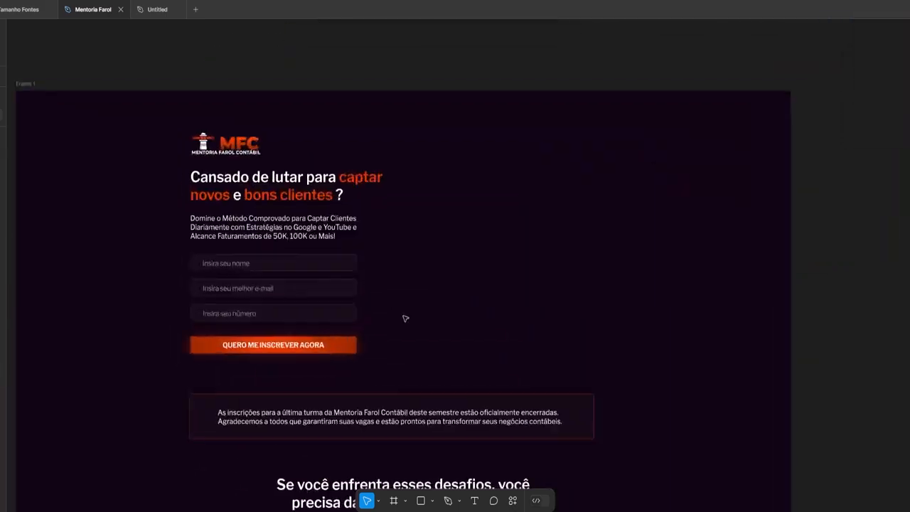
{"action": "scroll", "coordinate": [254, 294], "scroll_direction": "down", "scroll_amount": 10}
{"action": "scroll", "coordinate": [697, 347], "scroll_direction": "up", "scroll_amount": 10}
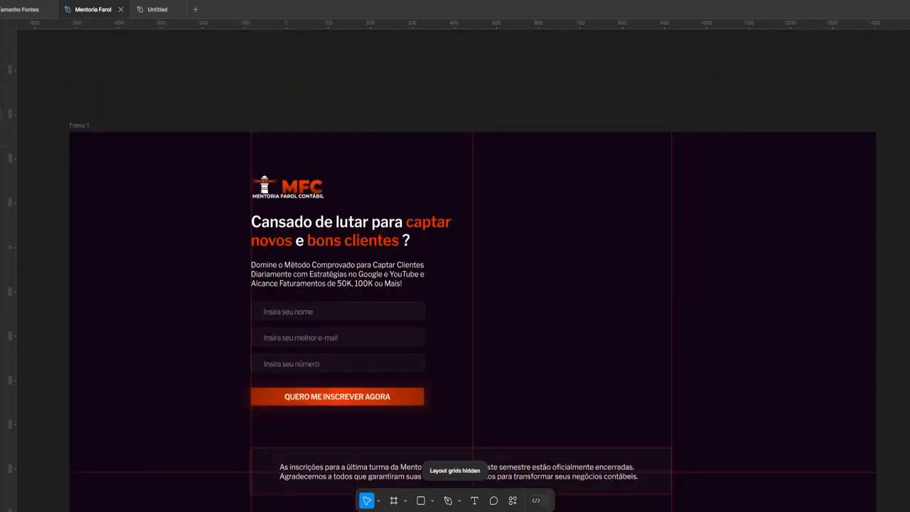
{"action": "scroll", "coordinate": [697, 347], "scroll_direction": "down", "scroll_amount": 10}
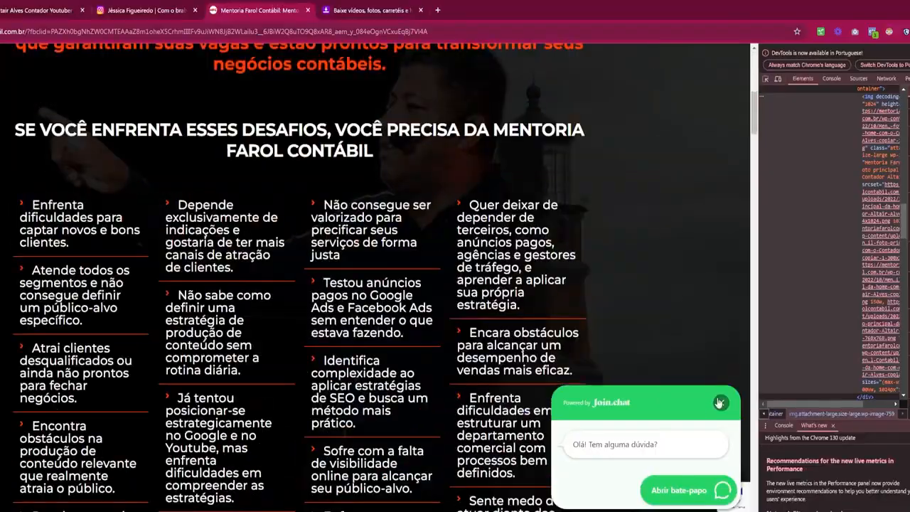
Close the live site's chat popup and scroll to its benefit cards section
{"action": "left_click", "coordinate": [720, 404]}
{"action": "scroll", "coordinate": [720, 403], "scroll_direction": "down", "scroll_amount": 5}
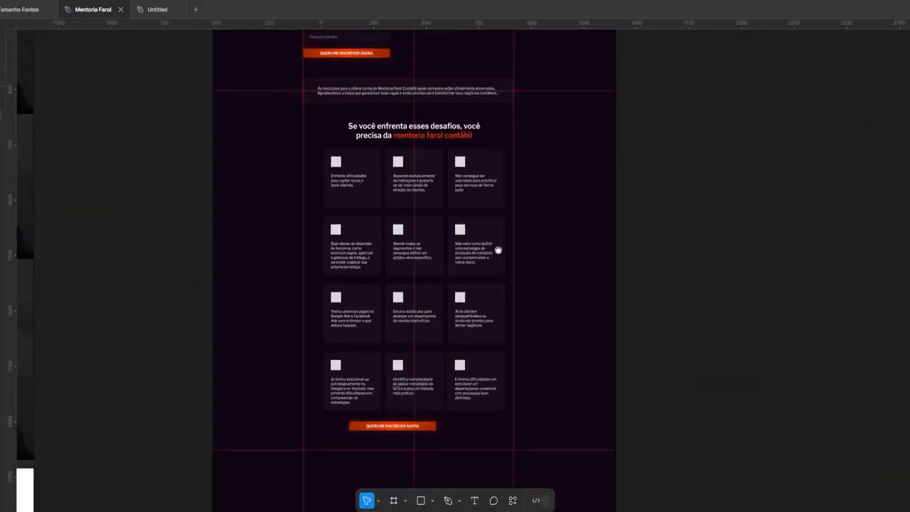
{"action": "scroll", "coordinate": [496, 248], "scroll_direction": "up", "scroll_amount": 1}
{"action": "left_click", "coordinate": [370, 443]}
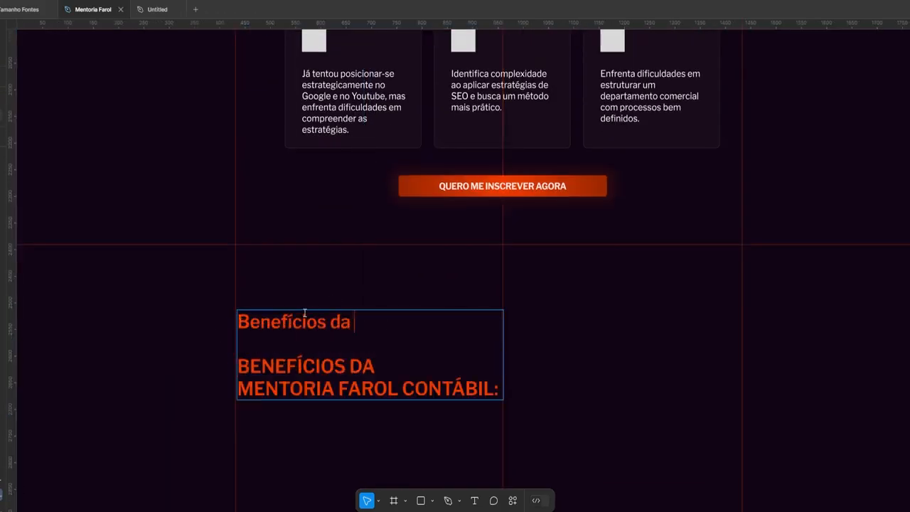
Finish typing 'mentoria FAROL CONT' in the heading and nudge it up slightly
{"action": "type", "text": "mentoria FAROL CONTÁBIL:"}
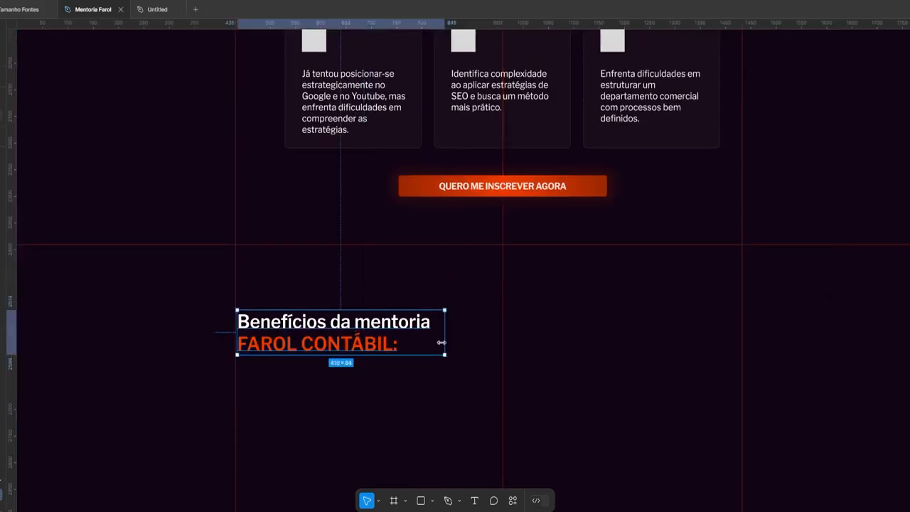
{"action": "scroll", "coordinate": [213, 311], "scroll_direction": "down", "scroll_amount": 2}
{"action": "scroll", "coordinate": [213, 312], "scroll_direction": "up", "scroll_amount": 3}
{"action": "left_click_drag", "start_coordinate": [214, 313], "coordinate": [212, 286]}
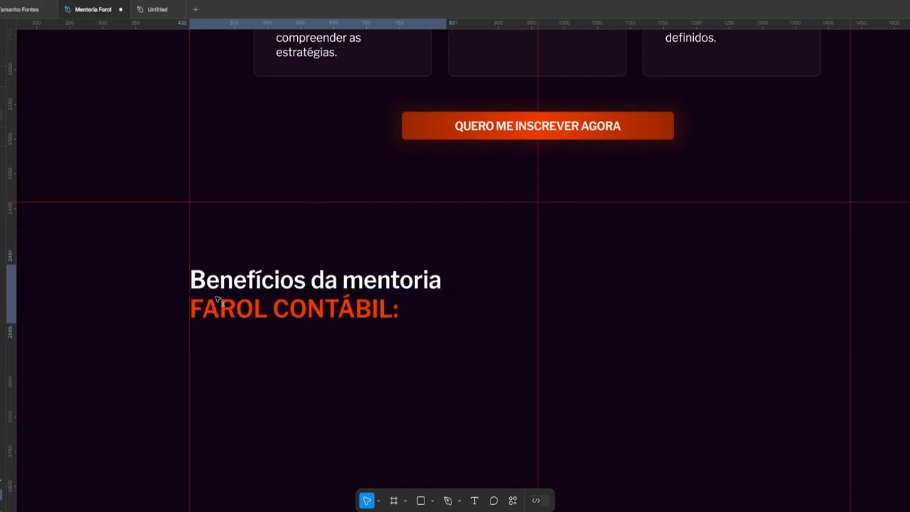
{"action": "left_click", "coordinate": [76, 366]}
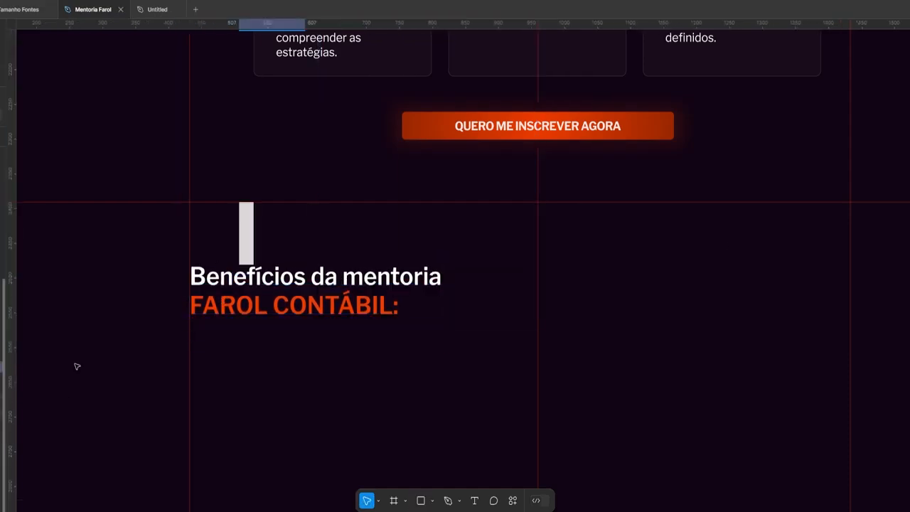
{"action": "scroll", "coordinate": [534, 305], "scroll_direction": "down", "scroll_amount": 3}
Draw a tall card rectangle with a dark purple gradient fill ending in 120414
{"action": "key", "text": "r"}
{"action": "left_click_drag", "start_coordinate": [362, 187], "coordinate": [505, 480]}
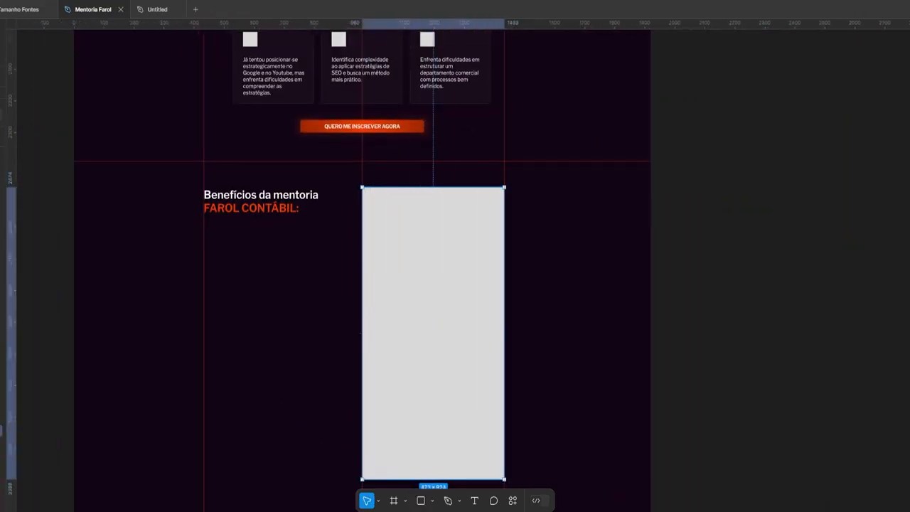
{"action": "left_click", "coordinate": [848, 404]}
{"action": "left_click", "coordinate": [613, 264]}
{"action": "scroll", "coordinate": [724, 255], "scroll_direction": "down", "scroll_amount": 1}
{"action": "left_click", "coordinate": [857, 256]}
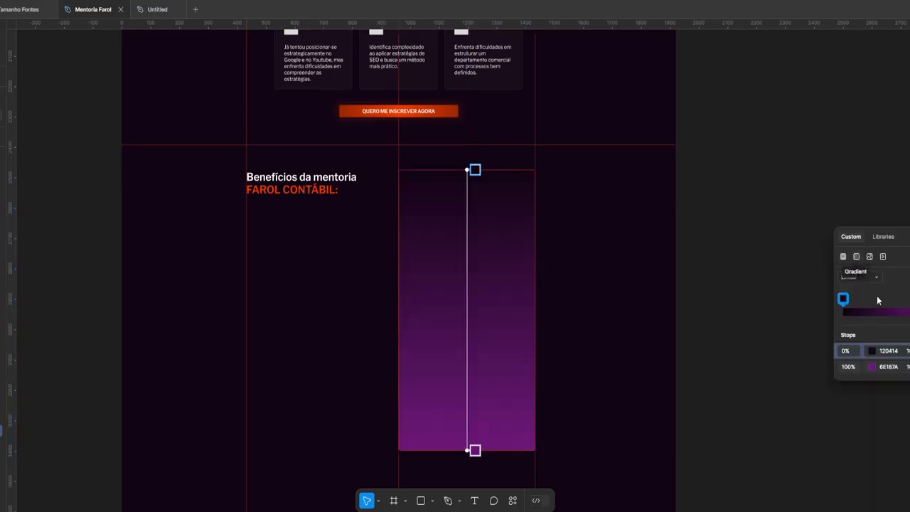
{"action": "left_click", "coordinate": [872, 366]}
{"action": "left_click", "coordinate": [800, 469]}
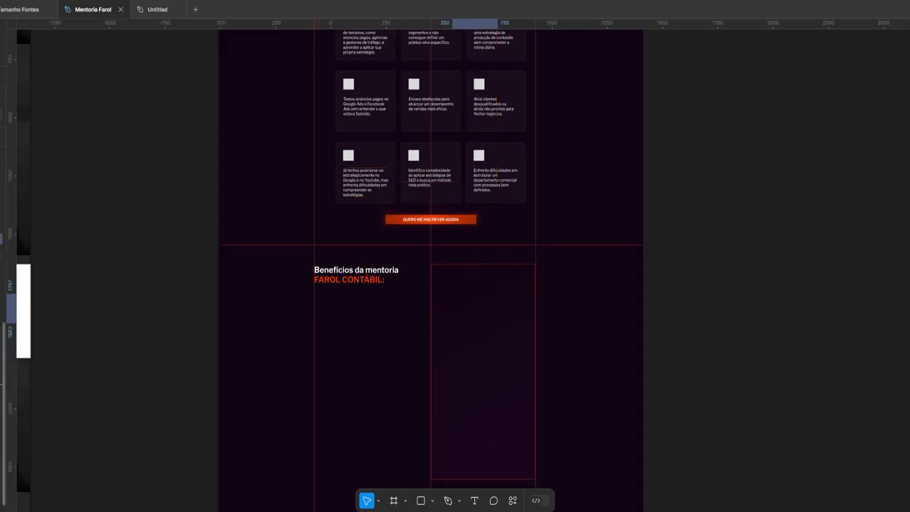
Paste the first benefit's text into the card and widen its text box to about 318 px
{"action": "scroll", "coordinate": [505, 308], "scroll_direction": "up", "scroll_amount": 5}
{"action": "double_click", "coordinate": [440, 316]}
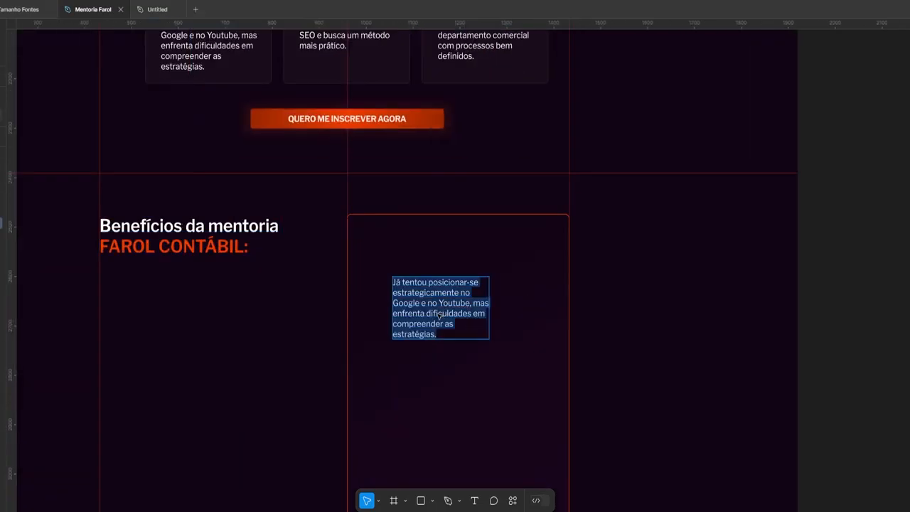
{"action": "type", "text": "Aprender como captar clientes todos os dias aplicando estratégias eficazes no Google e no YouTube."}
{"action": "left_click_drag", "start_coordinate": [489, 304], "coordinate": [542, 304]}
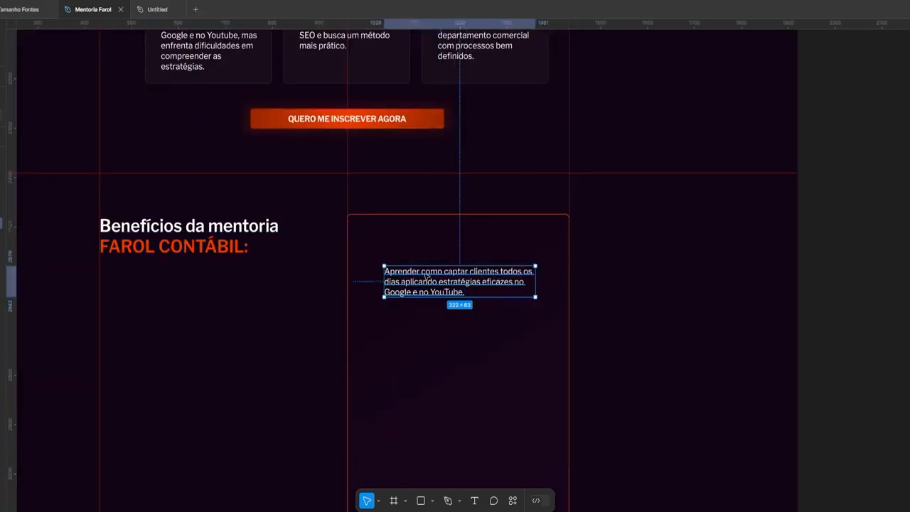
{"action": "scroll", "coordinate": [426, 276], "scroll_direction": "up", "scroll_amount": 3}
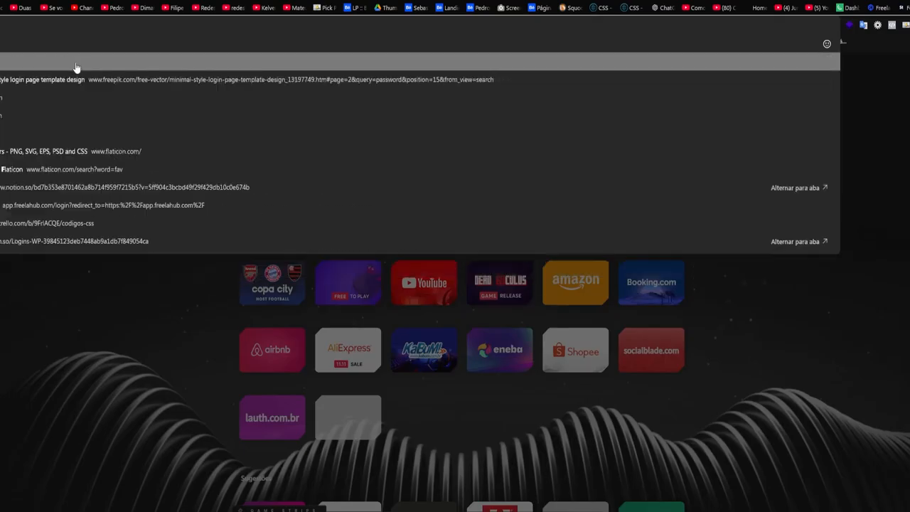
Open Flaticon and download the rounded-square check-mark icon
{"action": "left_click", "coordinate": [76, 67]}
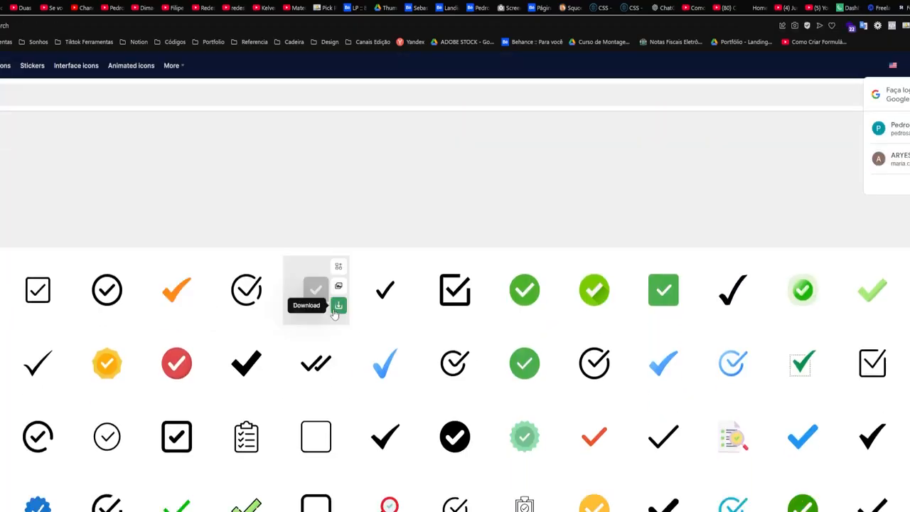
{"action": "left_click", "coordinate": [337, 306]}
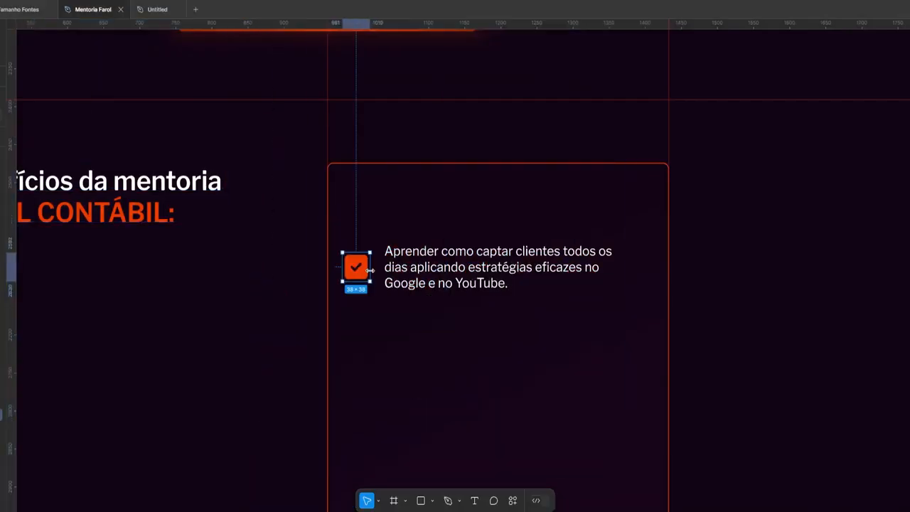
Duplicate the first checkbox row and paste the 'Libertar-se' benefit text into the copy
{"action": "scroll", "coordinate": [553, 282], "scroll_direction": "down", "scroll_amount": 3}
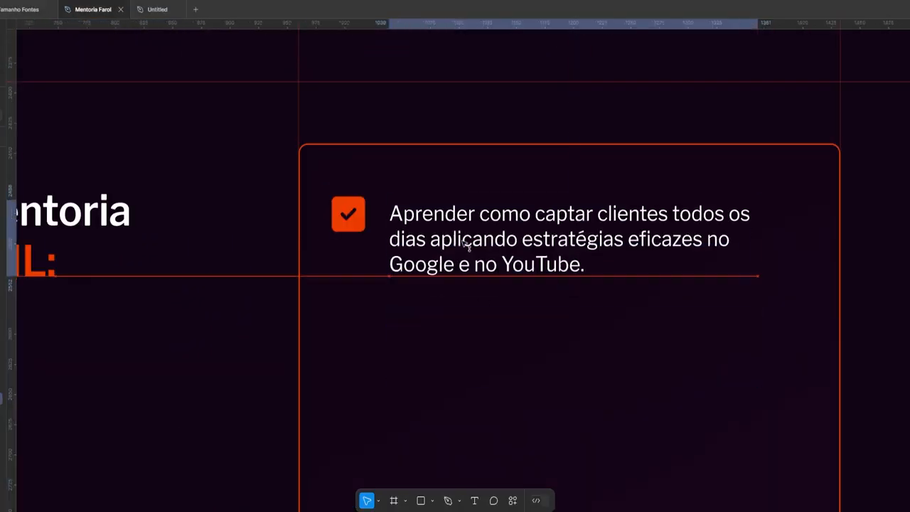
{"action": "scroll", "coordinate": [518, 284], "scroll_direction": "down", "scroll_amount": 3}
{"action": "left_click", "coordinate": [518, 335]}
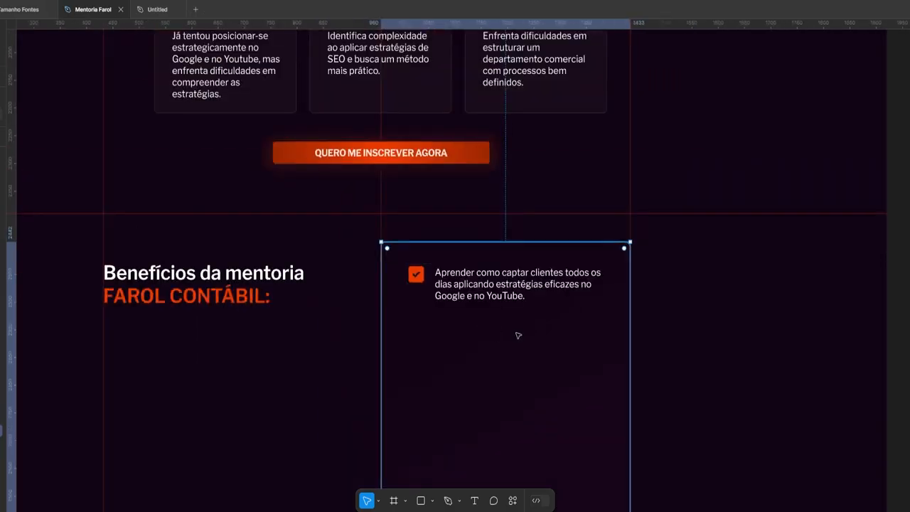
{"action": "scroll", "coordinate": [518, 335], "scroll_direction": "up", "scroll_amount": 3}
{"action": "left_click", "coordinate": [498, 242]}
{"action": "key", "text": "ctrl+d"}
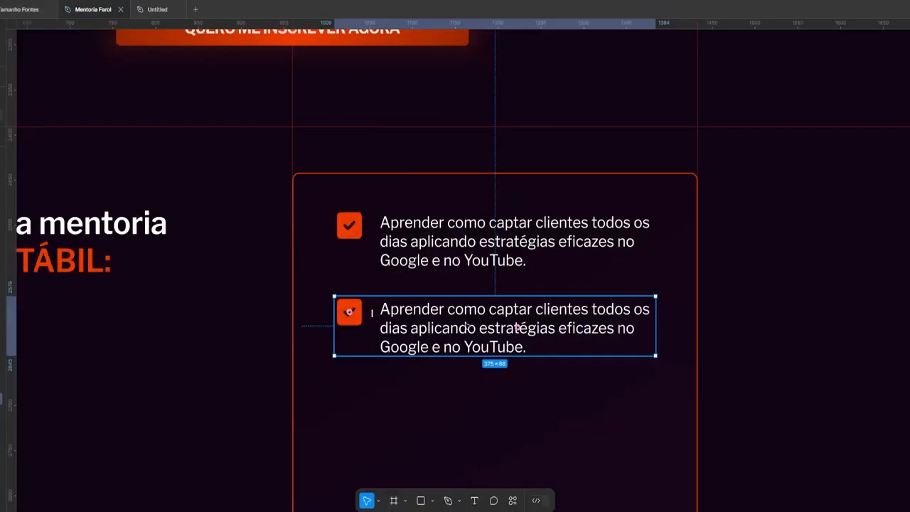
{"action": "type", "text": "Libertar-se da dependência de indicações, ampliando seus canais de captação de clientes."}
{"action": "scroll", "coordinate": [604, 285], "scroll_direction": "down", "scroll_amount": 2}
{"action": "scroll", "coordinate": [604, 285], "scroll_direction": "up", "scroll_amount": 1}
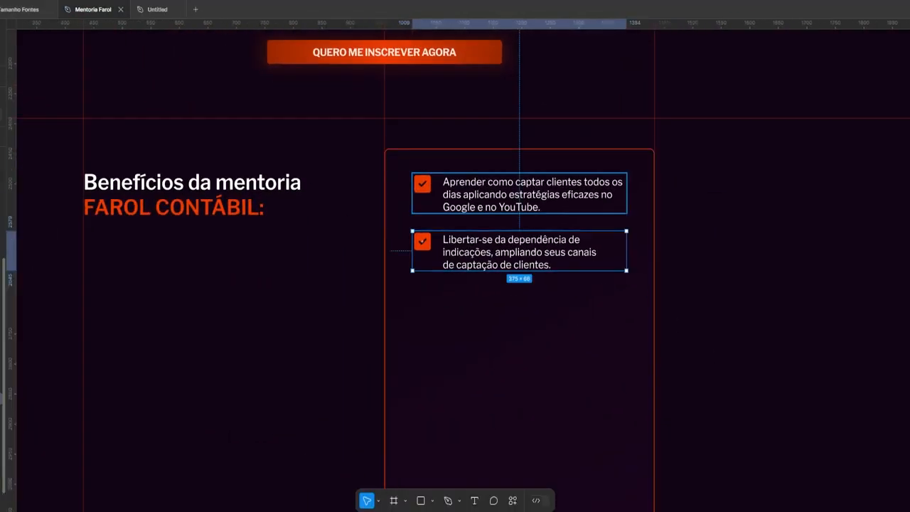
Duplicate both rows below and fill them with the 'Construir autoridade' and 'Eliminar' benefit texts
{"action": "left_click", "coordinate": [520, 194], "text": "shift"}
{"action": "key", "text": "ctrl+d"}
{"action": "key", "text": "shift+Down"}
{"action": "key", "text": "shift+Down"}
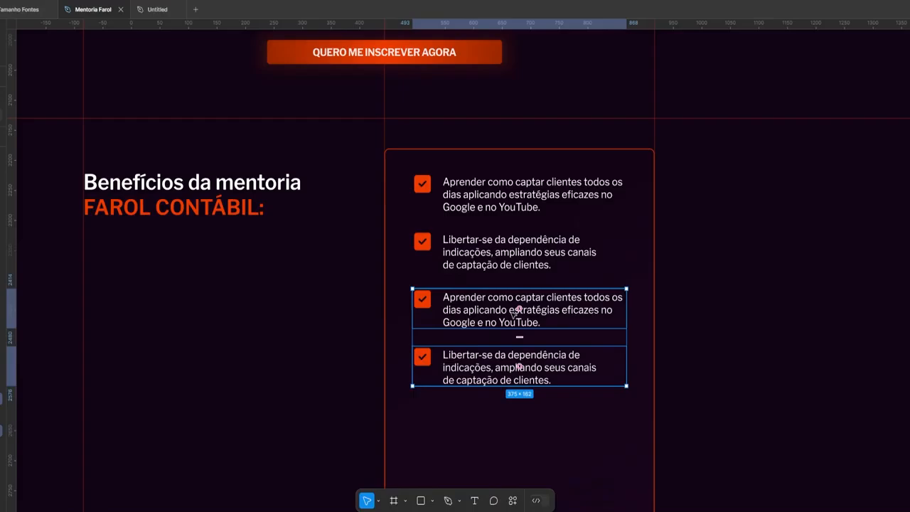
{"action": "type", "text": "Construir autoridade para precificar os honorários dos seus serviços contábeis de maneira justa."}
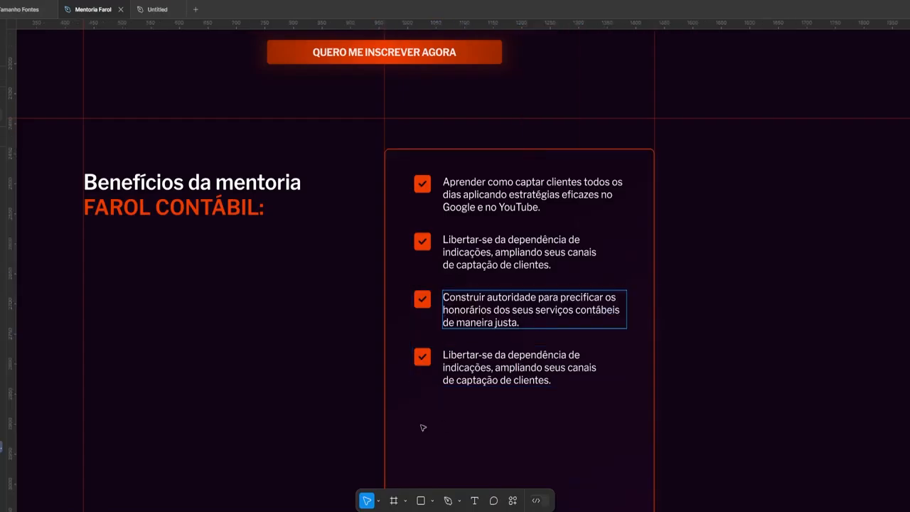
{"action": "type", "text": "Eliminar a dependência de gestores, agências de marketing e anúncios pagos, e aprender a criar suas próprias estratégias de marketing."}
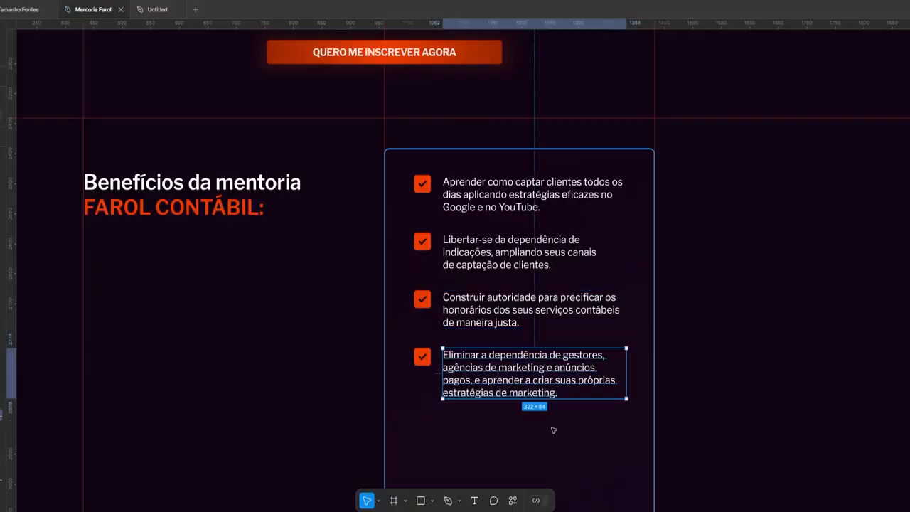
Copy benefit rows down to extend the list below the existing entries
{"action": "scroll", "coordinate": [555, 429], "scroll_direction": "down", "scroll_amount": 2}
{"action": "left_click_drag", "start_coordinate": [498, 245], "coordinate": [482, 373]}
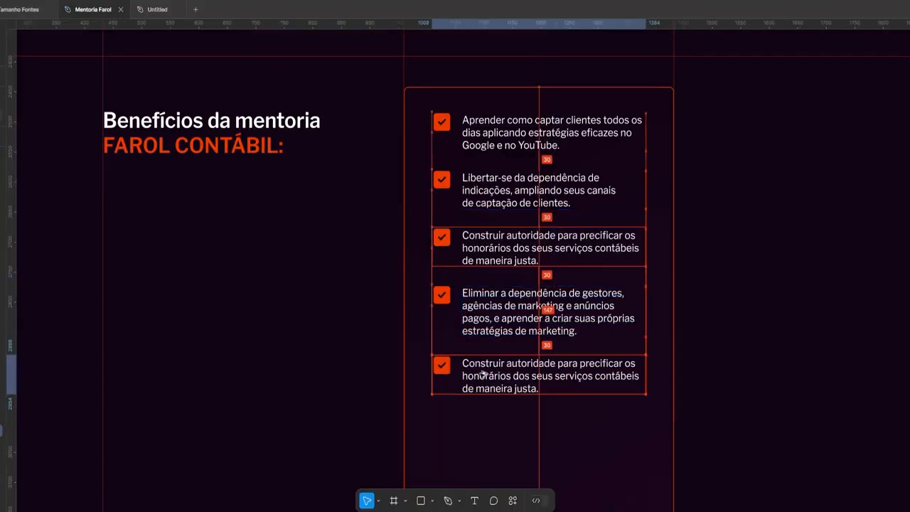
{"action": "scroll", "coordinate": [482, 373], "scroll_direction": "up", "scroll_amount": 3}
{"action": "left_click", "coordinate": [356, 340]}
{"action": "scroll", "coordinate": [356, 340], "scroll_direction": "down", "scroll_amount": 2}
{"action": "left_click", "coordinate": [239, 348]}
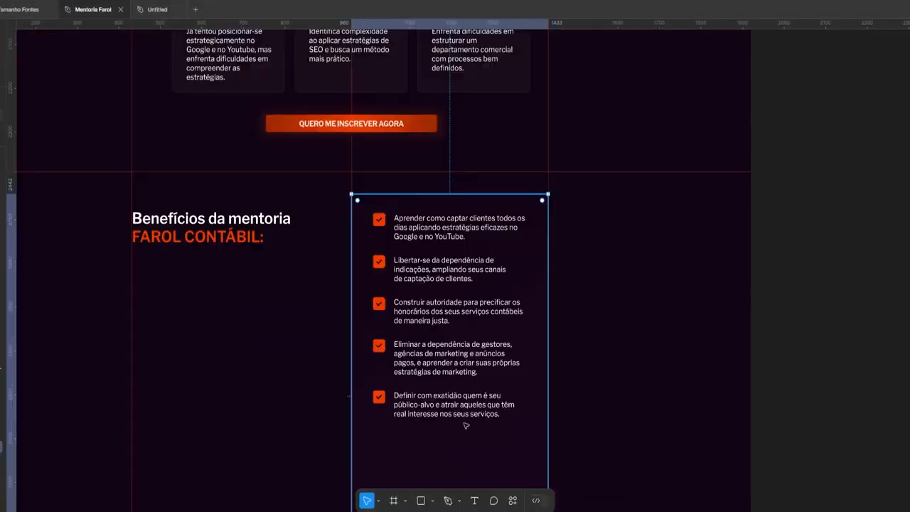
{"action": "scroll", "coordinate": [355, 398], "scroll_direction": "up", "scroll_amount": 3}
{"action": "left_click_drag", "start_coordinate": [347, 384], "coordinate": [348, 441]}
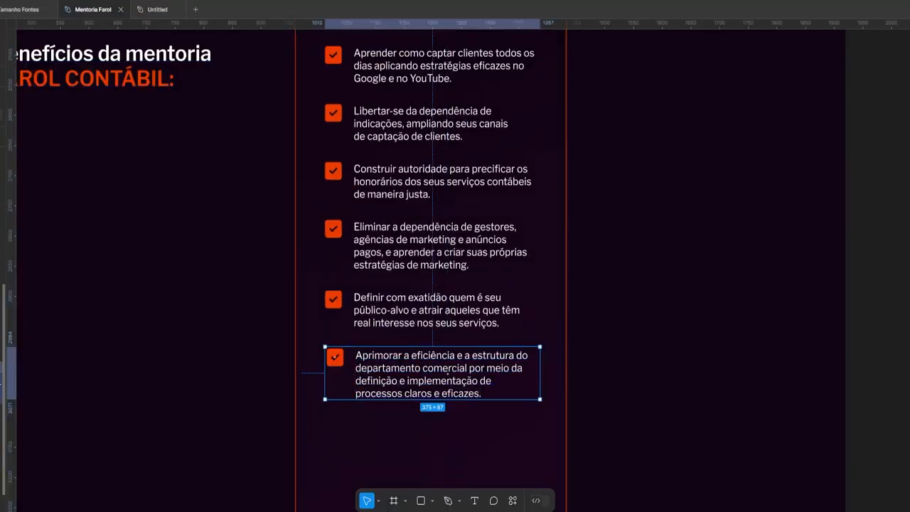
{"action": "scroll", "coordinate": [375, 431], "scroll_direction": "up", "scroll_amount": 3}
Nudge the bottom benefit rows left so they align with the rest of the list
{"action": "key", "text": "Escape"}
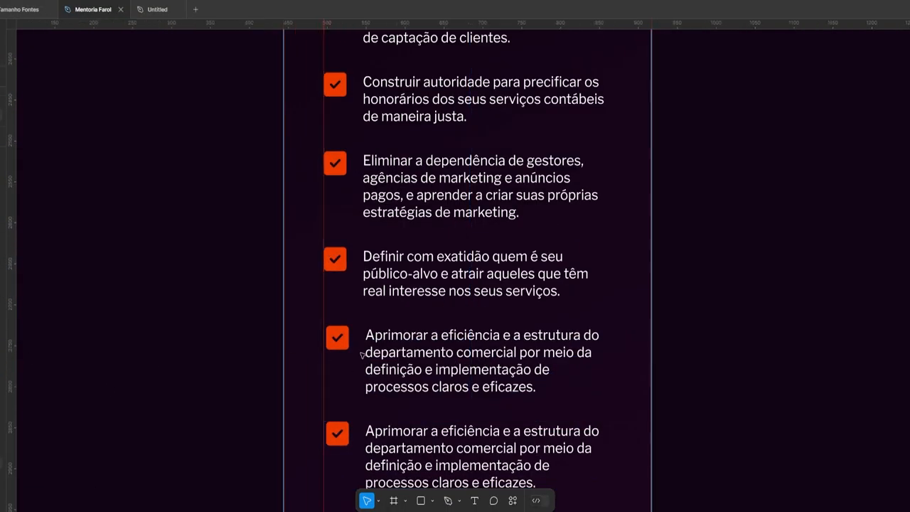
{"action": "key", "text": "Left"}
{"action": "key", "text": "Left"}
{"action": "key", "text": "Left"}
{"action": "left_click", "coordinate": [462, 362]}
{"action": "key", "text": "Left"}
{"action": "key", "text": "Left"}
{"action": "key", "text": "Left"}
{"action": "scroll", "coordinate": [306, 149], "scroll_direction": "down", "scroll_amount": 3}
{"action": "key", "text": "Escape"}
{"action": "scroll", "coordinate": [456, 270], "scroll_direction": "down", "scroll_amount": 4}
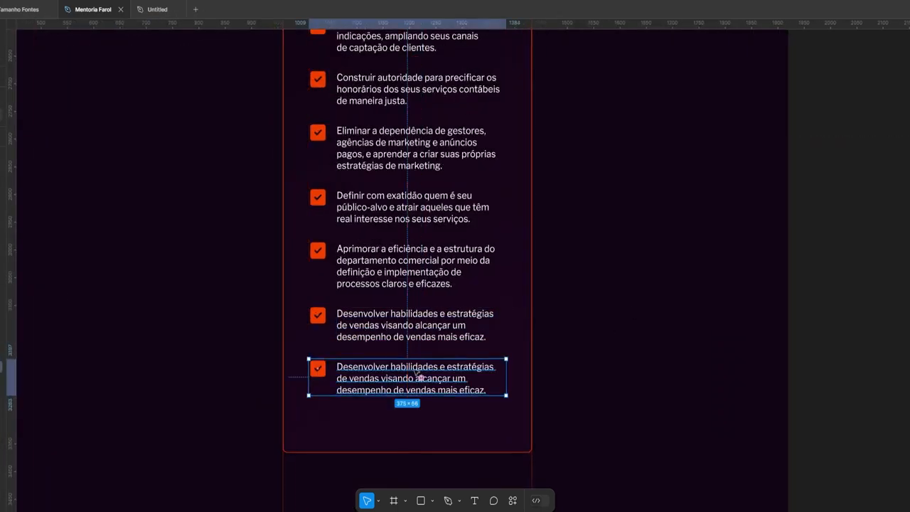
{"action": "scroll", "coordinate": [359, 423], "scroll_direction": "down", "scroll_amount": 1}
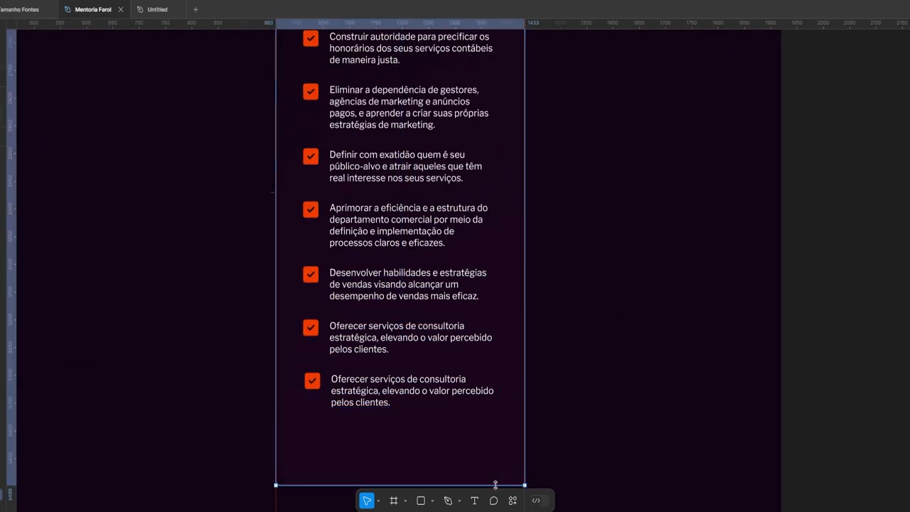
{"action": "scroll", "coordinate": [360, 423], "scroll_direction": "down", "scroll_amount": 3}
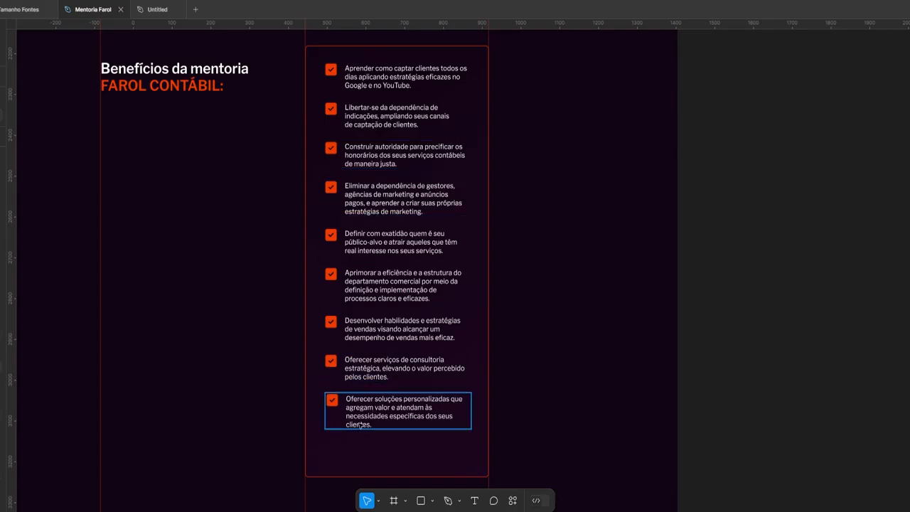
Duplicate the 'Oferecer soluções' and 'Desenvolver um canal no YouTube' rows
{"action": "key", "text": "ctrl+d"}
{"action": "scroll", "coordinate": [370, 406], "scroll_direction": "down", "scroll_amount": 1}
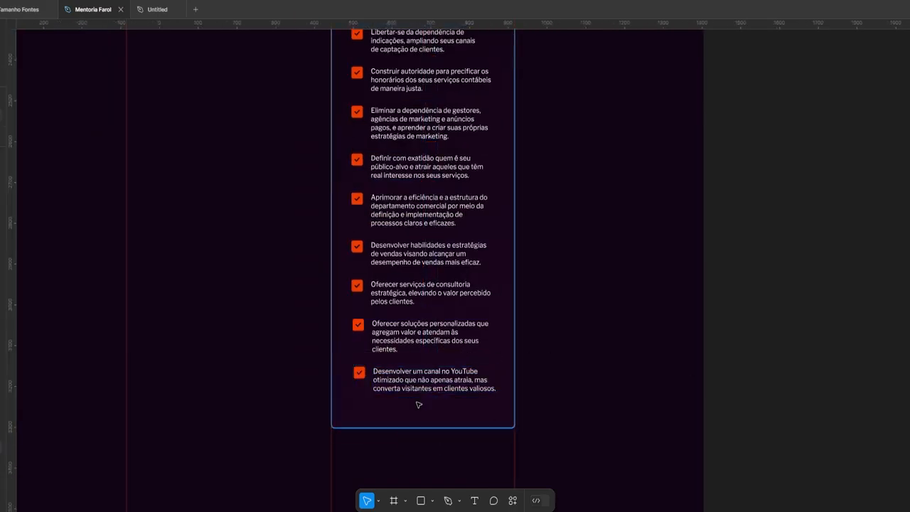
{"action": "scroll", "coordinate": [419, 405], "scroll_direction": "up", "scroll_amount": 3}
{"action": "left_click", "coordinate": [434, 380]}
{"action": "scroll", "coordinate": [434, 380], "scroll_direction": "up", "scroll_amount": 2}
{"action": "key", "text": "ctrl+d"}
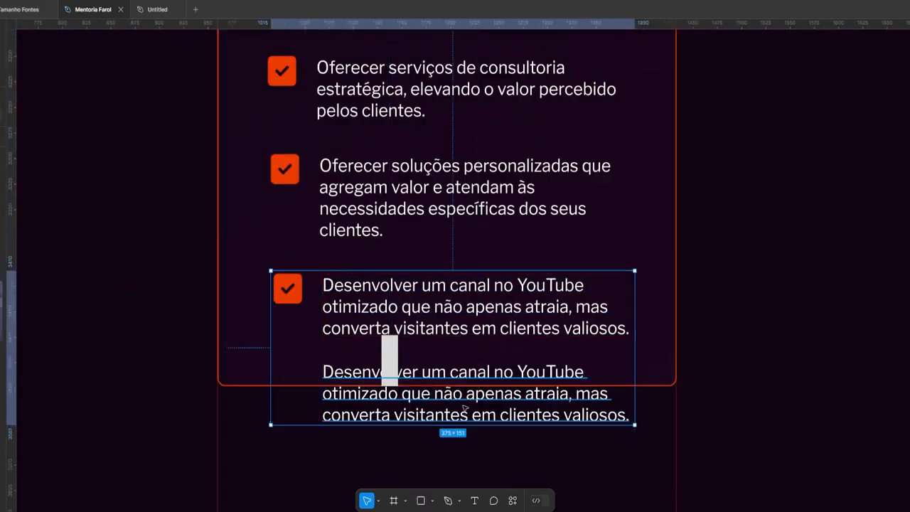
Replace the duplicated row's text with 'E muito mais'
{"action": "double_click", "coordinate": [399, 384]}
{"action": "key", "text": "ctrl+a"}
{"action": "type", "text": "E muito mais"}
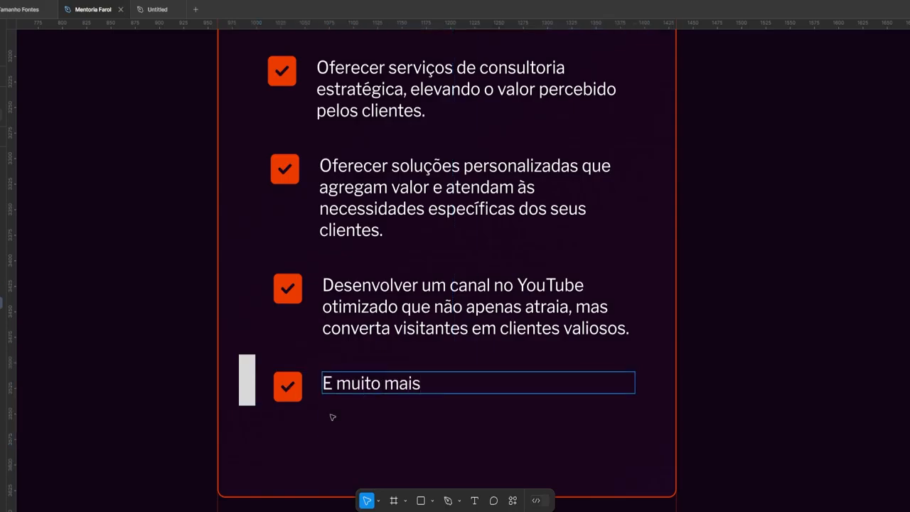
{"action": "scroll", "coordinate": [273, 311], "scroll_direction": "up", "scroll_amount": 5}
{"action": "scroll", "coordinate": [242, 171], "scroll_direction": "down", "scroll_amount": 4}
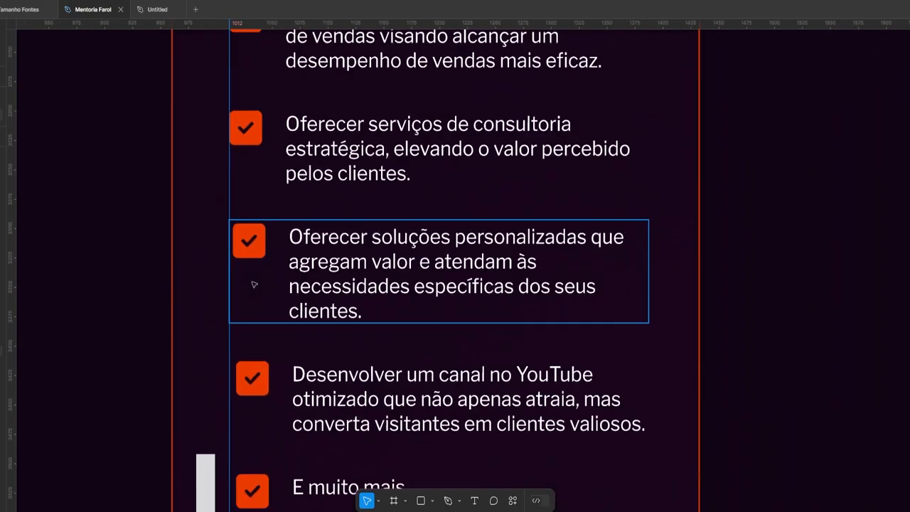
Move the grey placeholder bar above the first benefit row
{"action": "left_click", "coordinate": [250, 285]}
{"action": "left_click", "coordinate": [542, 364]}
{"action": "scroll", "coordinate": [426, 320], "scroll_direction": "down", "scroll_amount": 3}
{"action": "left_click", "coordinate": [201, 310]}
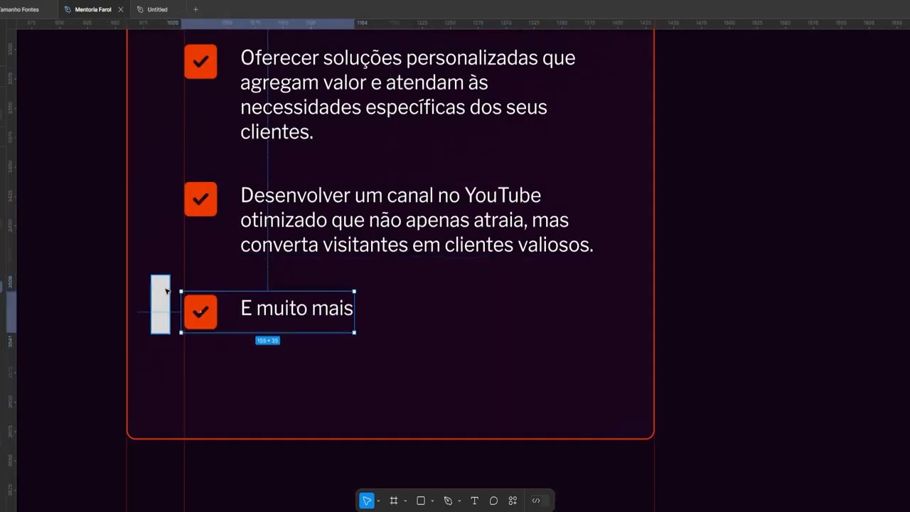
{"action": "scroll", "coordinate": [238, 421], "scroll_direction": "down", "scroll_amount": 4}
{"action": "left_click_drag", "start_coordinate": [212, 370], "coordinate": [160, 171]}
Paste the remaining copied text and compare the list with the live site
{"action": "scroll", "coordinate": [270, 178], "scroll_direction": "up", "scroll_amount": 4}
{"action": "scroll", "coordinate": [160, 171], "scroll_direction": "down", "scroll_amount": 5}
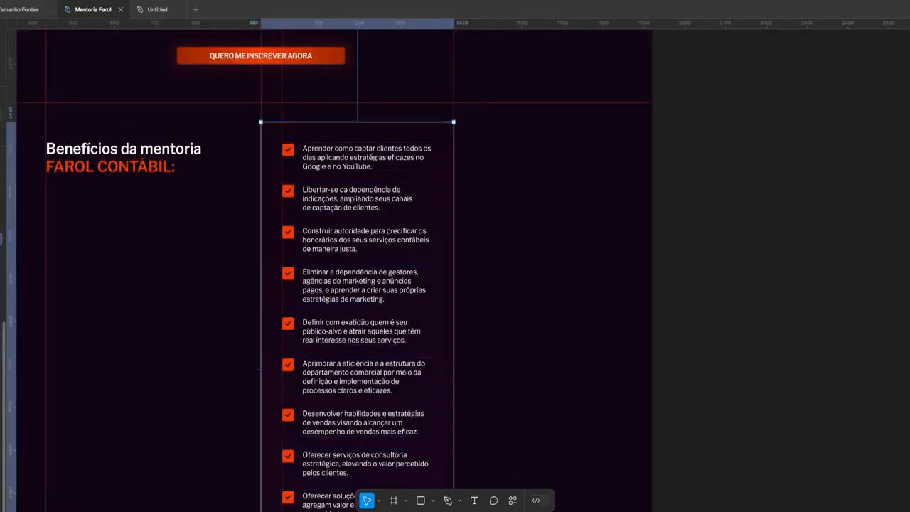
{"action": "scroll", "coordinate": [316, 323], "scroll_direction": "down", "scroll_amount": 5}
{"action": "scroll", "coordinate": [315, 324], "scroll_direction": "up", "scroll_amount": 3}
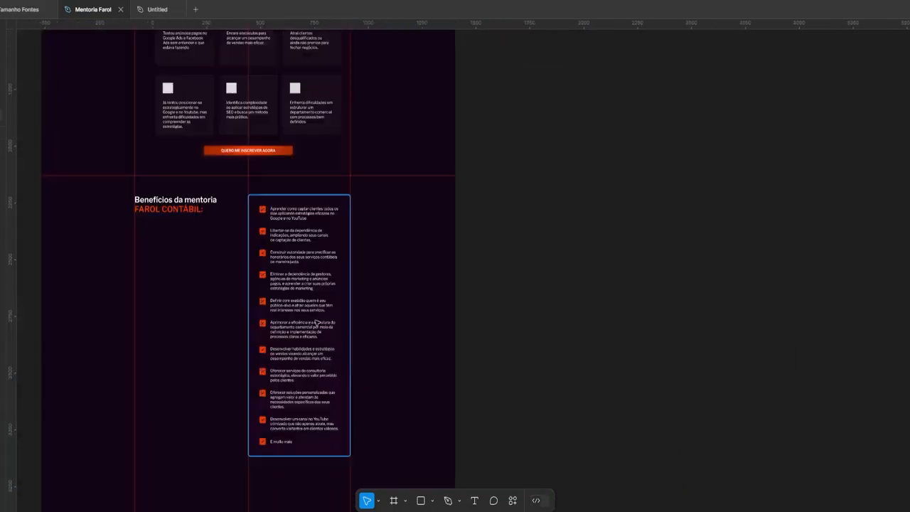
{"action": "scroll", "coordinate": [316, 323], "scroll_direction": "up", "scroll_amount": 2}
{"action": "scroll", "coordinate": [358, 187], "scroll_direction": "down", "scroll_amount": 3}
{"action": "key", "text": "ctrl+v"}
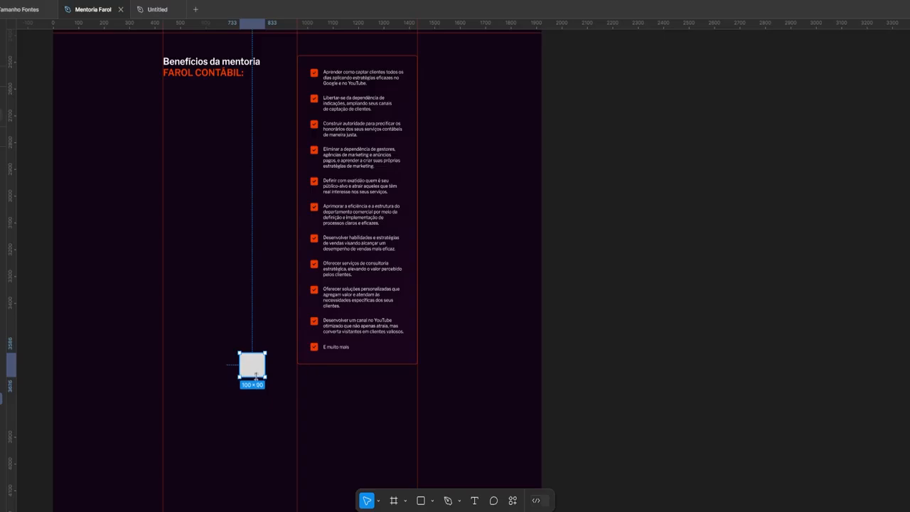
{"action": "scroll", "coordinate": [400, 237], "scroll_direction": "down", "scroll_amount": 3}
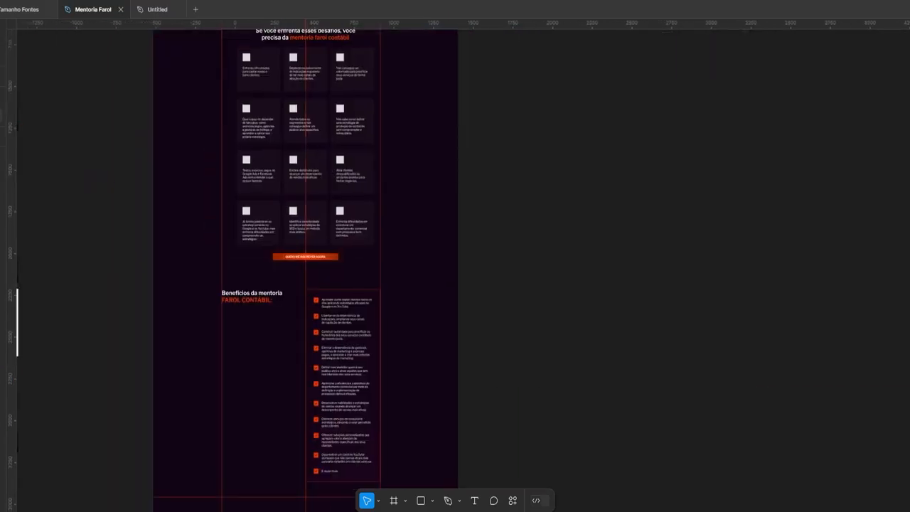
{"action": "scroll", "coordinate": [319, 348], "scroll_direction": "down", "scroll_amount": 6}
{"action": "scroll", "coordinate": [353, 286], "scroll_direction": "up", "scroll_amount": 2}
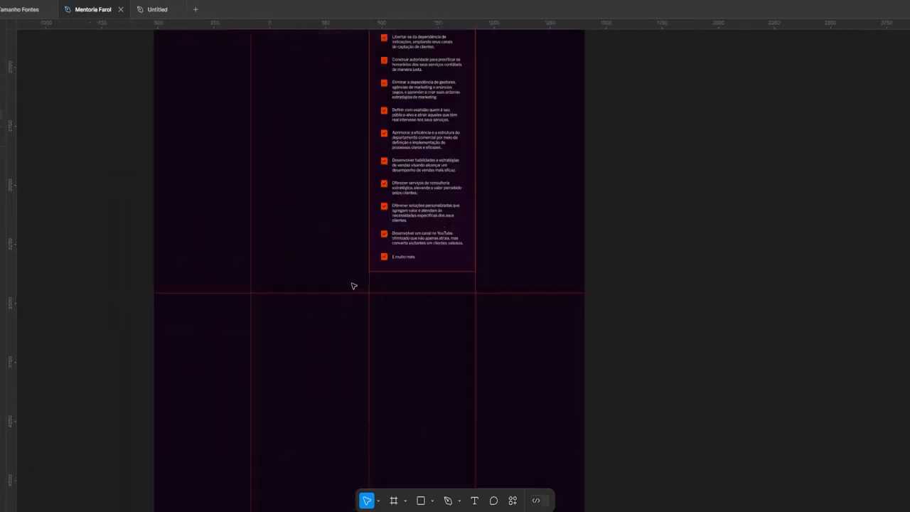
{"action": "scroll", "coordinate": [354, 286], "scroll_direction": "up", "scroll_amount": 1}
{"action": "scroll", "coordinate": [303, 440], "scroll_direction": "down", "scroll_amount": 3}
{"action": "key", "text": "super+Tab"}
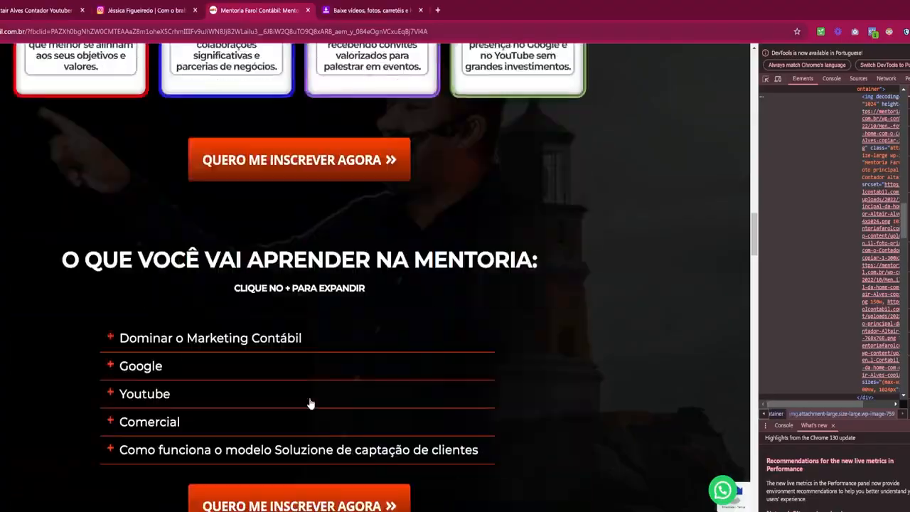
{"action": "scroll", "coordinate": [309, 402], "scroll_direction": "down", "scroll_amount": 5}
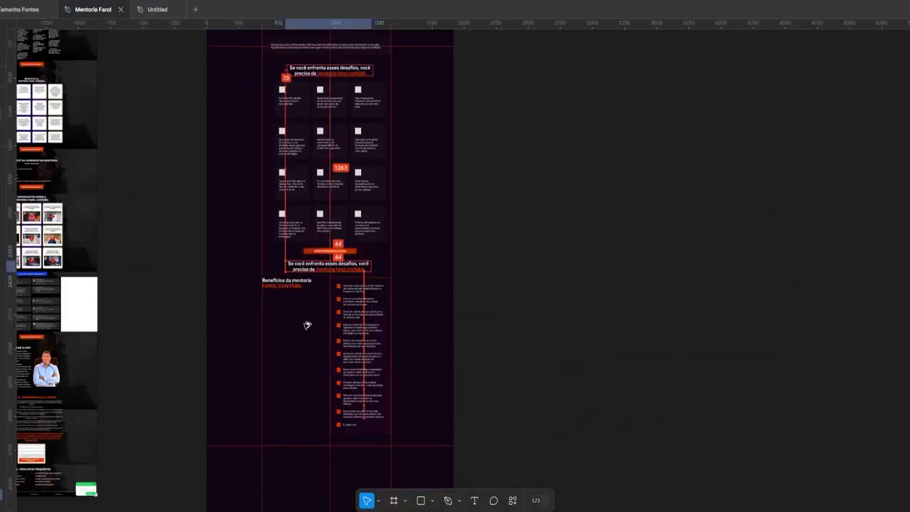
Clear the old uppercase heading text and the leftover grey square
{"action": "scroll", "coordinate": [359, 354], "scroll_direction": "down", "scroll_amount": 3}
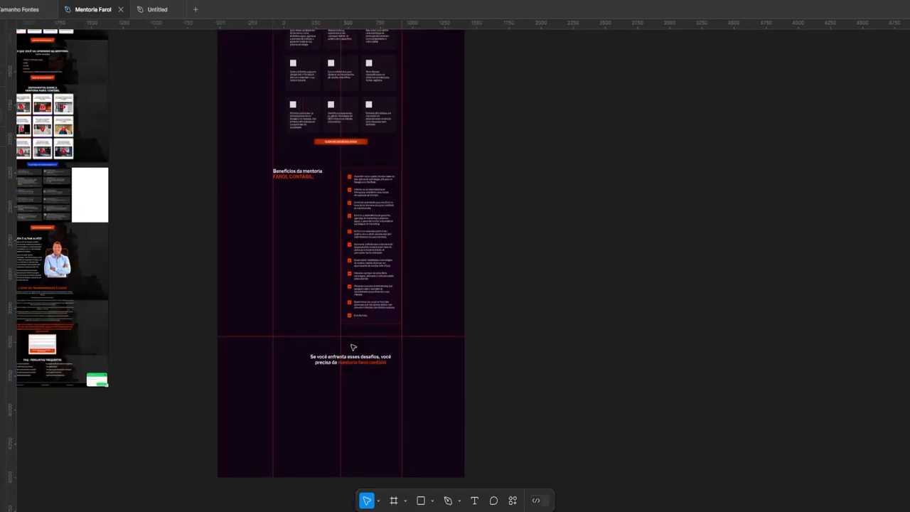
{"action": "scroll", "coordinate": [297, 296], "scroll_direction": "up", "scroll_amount": 5, "text": "ctrl"}
{"action": "type", "text": "oria"}
{"action": "key", "text": "ctrl+shift+End"}
{"action": "key", "text": "Delete"}
{"action": "key", "text": "Escape"}
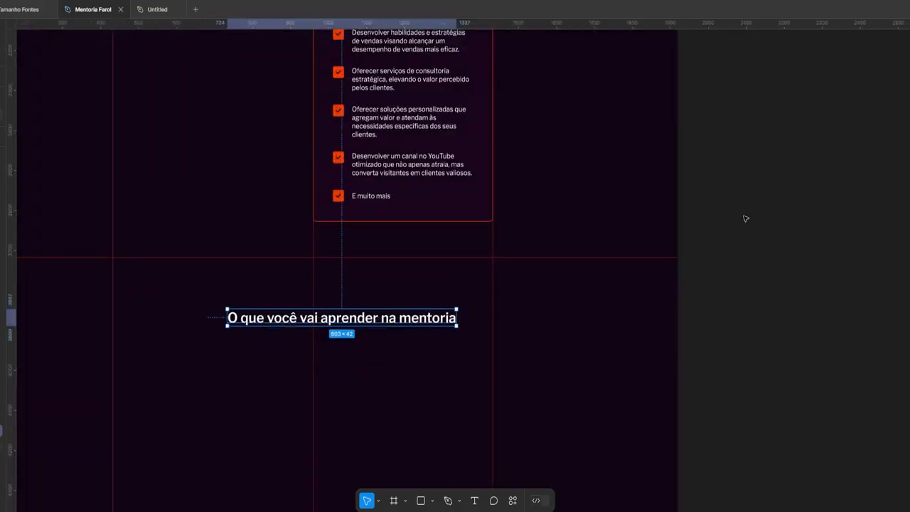
{"action": "scroll", "coordinate": [492, 348], "scroll_direction": "left", "scroll_amount": 2}
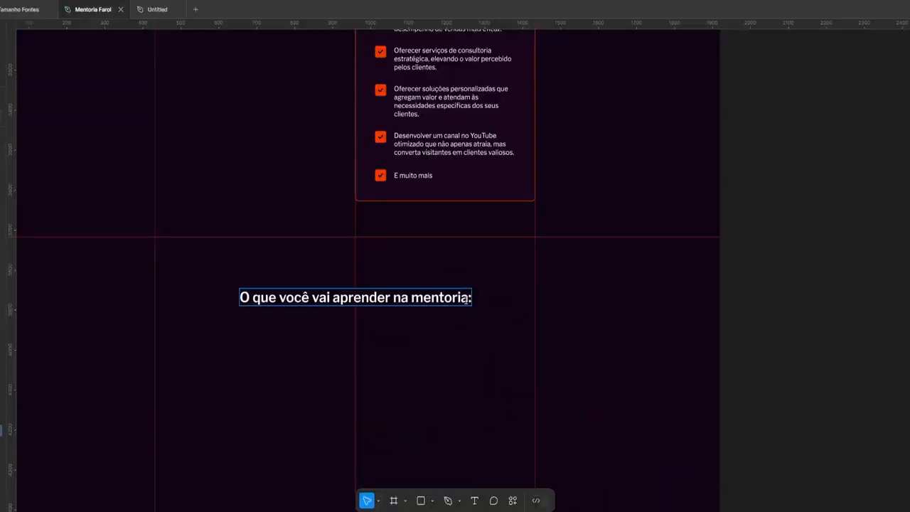
{"action": "scroll", "coordinate": [276, 258], "scroll_direction": "up", "scroll_amount": 1, "text": "ctrl"}
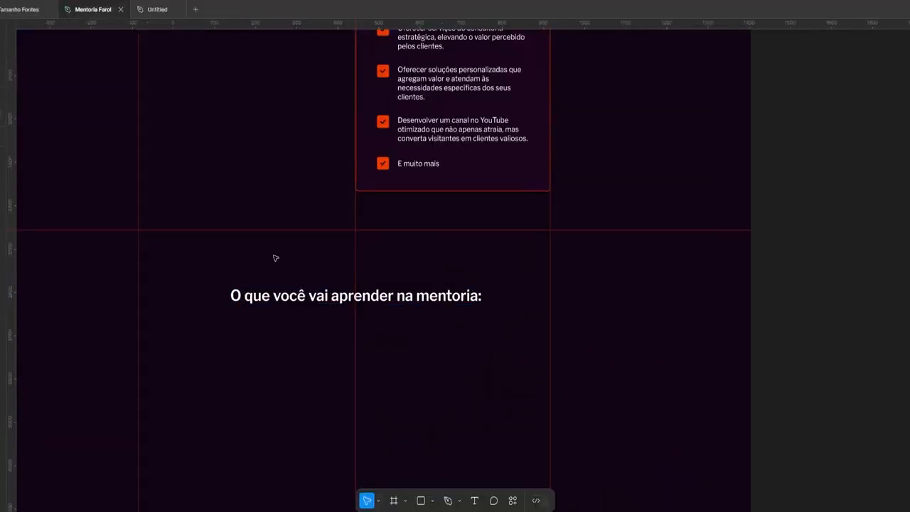
{"action": "key", "text": "ctrl+z"}
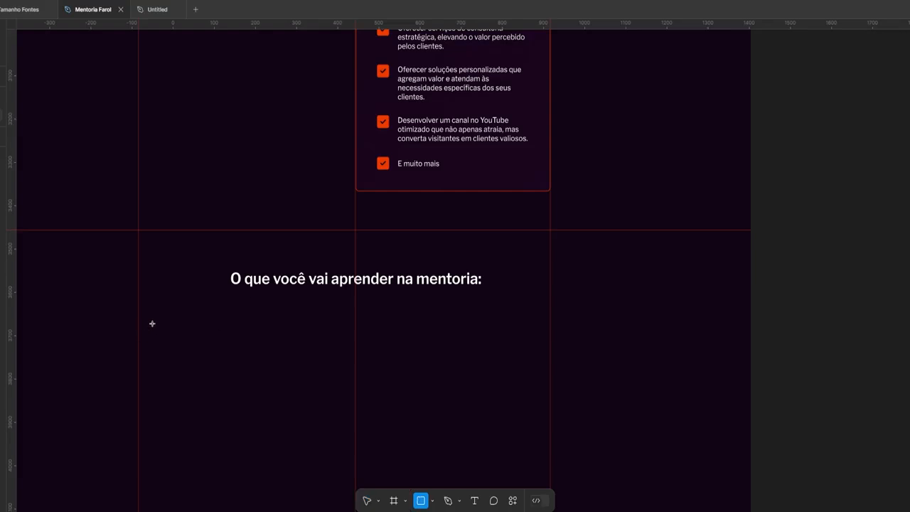
Draw a wide card rectangle below the heading and make its fill nearly transparent
{"action": "left_click_drag", "start_coordinate": [152, 324], "coordinate": [533, 427]}
{"action": "scroll", "coordinate": [513, 376], "scroll_direction": "down", "scroll_amount": 1}
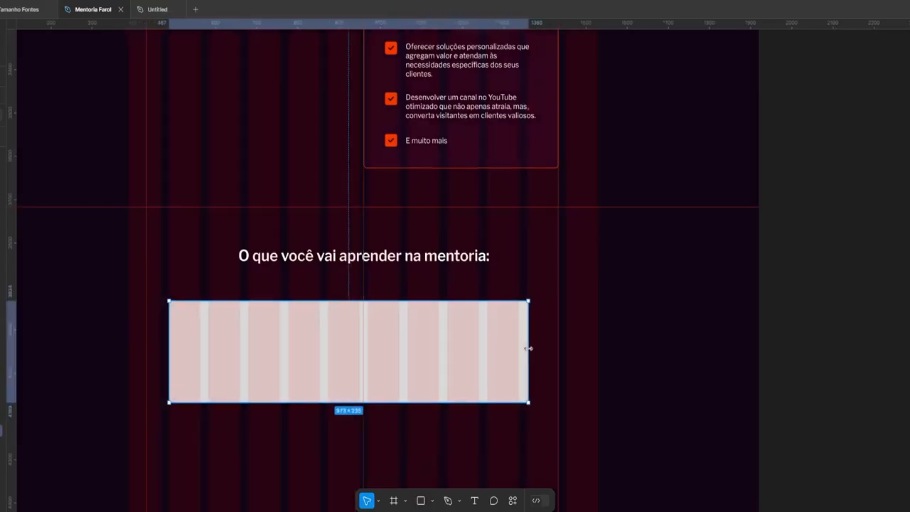
{"action": "left_click_drag", "start_coordinate": [528, 348], "coordinate": [561, 306]}
{"action": "scroll", "coordinate": [562, 305], "scroll_direction": "left", "scroll_amount": 1}
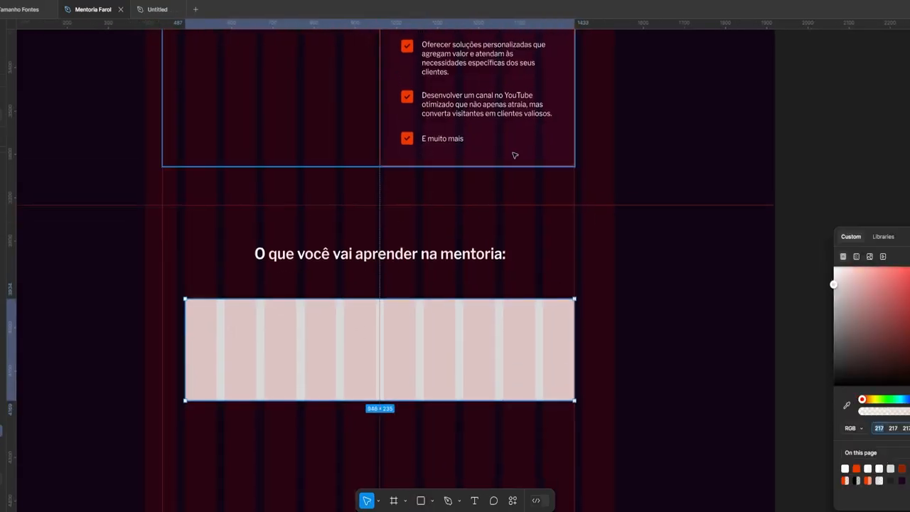
{"action": "left_click", "coordinate": [856, 256]}
{"action": "left_click", "coordinate": [496, 371]}
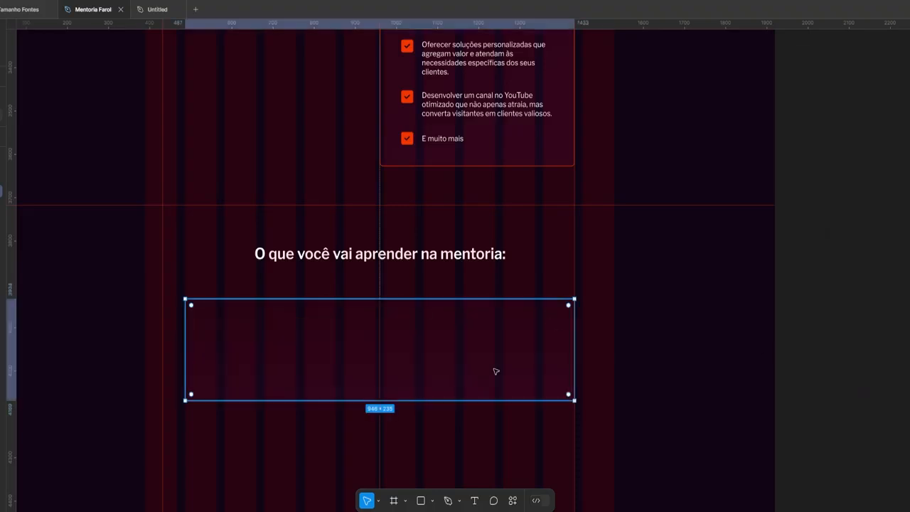
Draw an orange-red image block on the card's left side
{"action": "key", "text": "Escape"}
{"action": "scroll", "coordinate": [362, 349], "scroll_direction": "up", "scroll_amount": 5}
{"action": "key", "text": "r"}
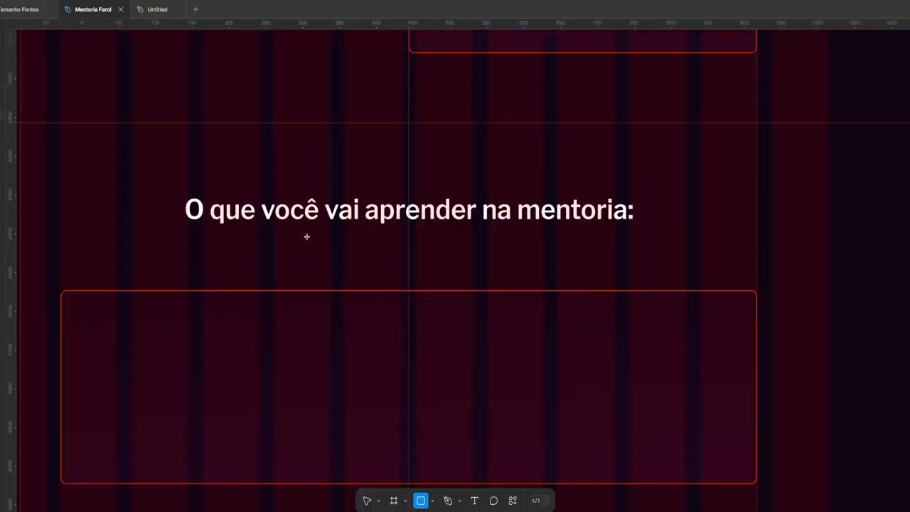
{"action": "left_click_drag", "start_coordinate": [270, 199], "coordinate": [345, 237]}
{"action": "key", "text": "ctrl+z"}
{"action": "scroll", "coordinate": [482, 263], "scroll_direction": "left", "scroll_amount": 2}
{"action": "scroll", "coordinate": [482, 262], "scroll_direction": "down", "scroll_amount": 1}
{"action": "key", "text": "r"}
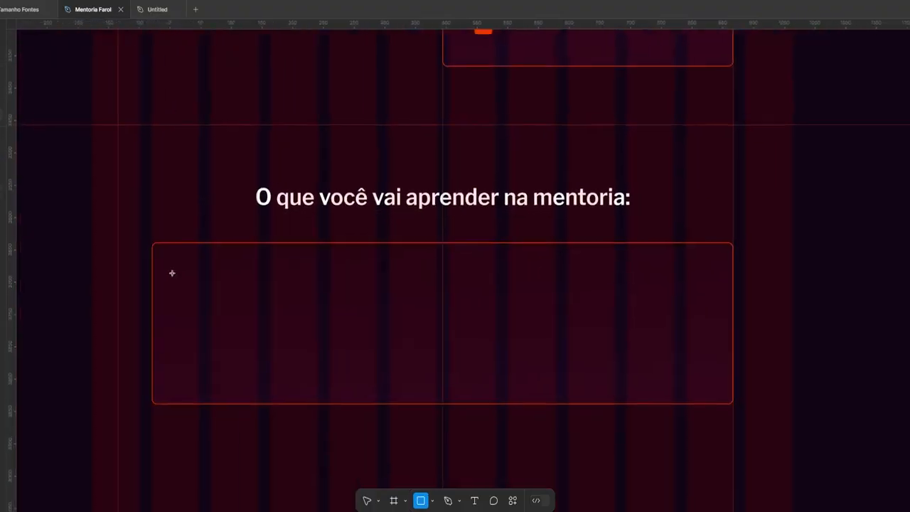
{"action": "left_click_drag", "start_coordinate": [172, 264], "coordinate": [322, 380]}
{"action": "left_click", "coordinate": [846, 450]}
{"action": "key", "text": "Escape"}
{"action": "key", "text": "Escape"}
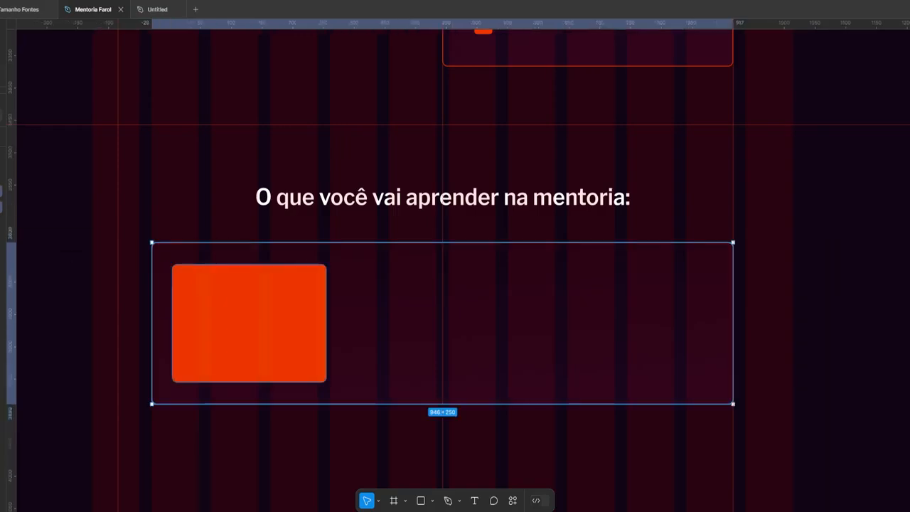
Select the page frame and adjust the card's layout
{"action": "scroll", "coordinate": [285, 332], "scroll_direction": "up", "scroll_amount": 2}
{"action": "scroll", "coordinate": [284, 331], "scroll_direction": "down", "scroll_amount": 3}
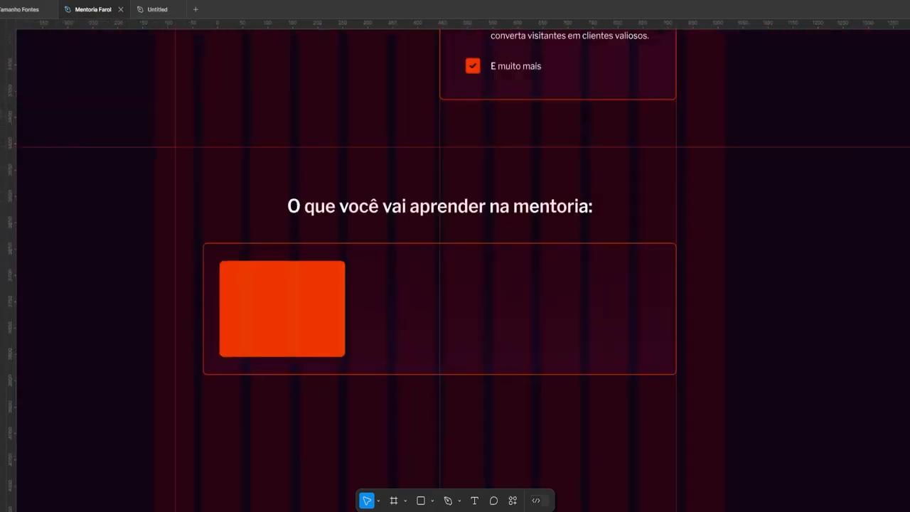
{"action": "key", "text": "alt+Tab"}
{"action": "key", "text": "alt+Tab"}
{"action": "scroll", "coordinate": [472, 366], "scroll_direction": "up", "scroll_amount": 10}
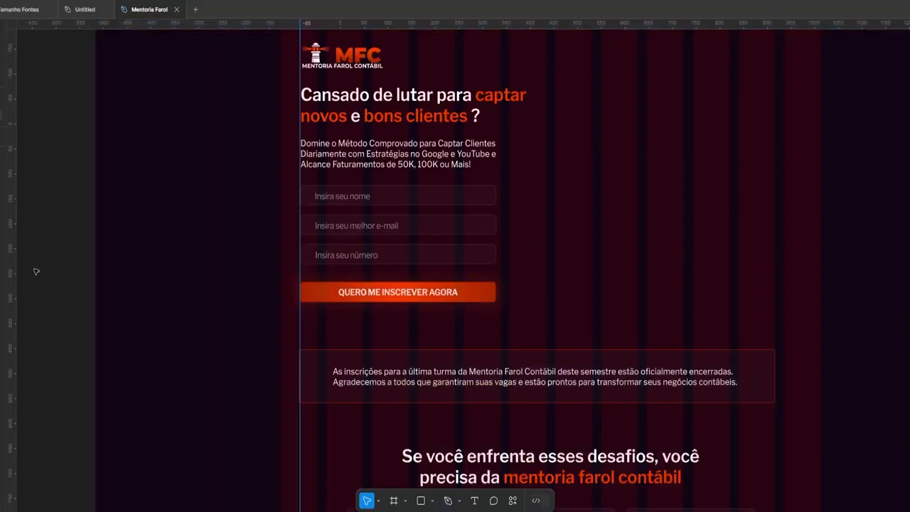
{"action": "scroll", "coordinate": [551, 249], "scroll_direction": "down", "scroll_amount": 5}
{"action": "scroll", "coordinate": [551, 249], "scroll_direction": "up", "scroll_amount": 5}
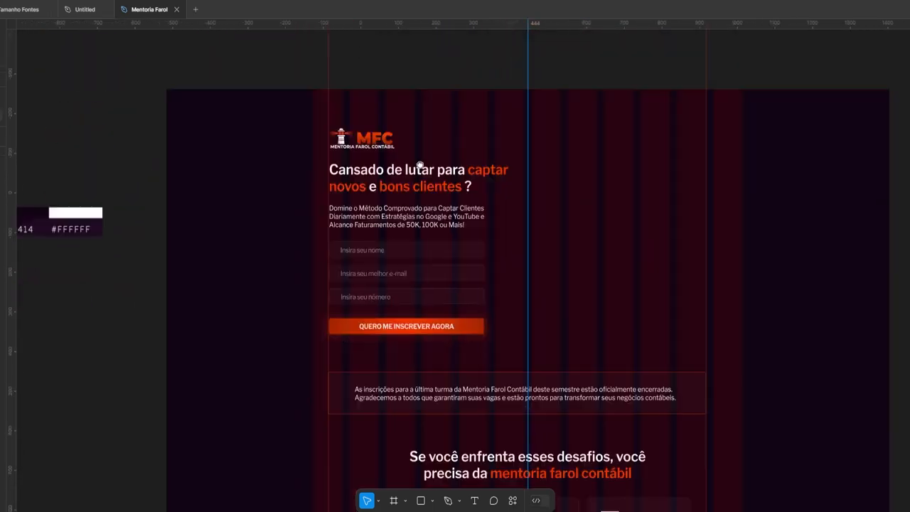
{"action": "left_click", "coordinate": [184, 99]}
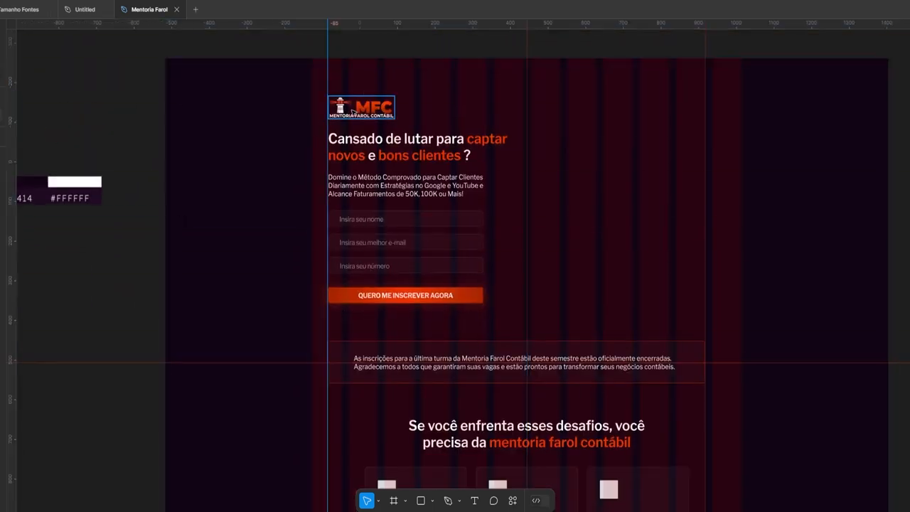
{"action": "scroll", "coordinate": [350, 233], "scroll_direction": "down", "scroll_amount": 5}
{"action": "scroll", "coordinate": [398, 263], "scroll_direction": "up", "scroll_amount": 3}
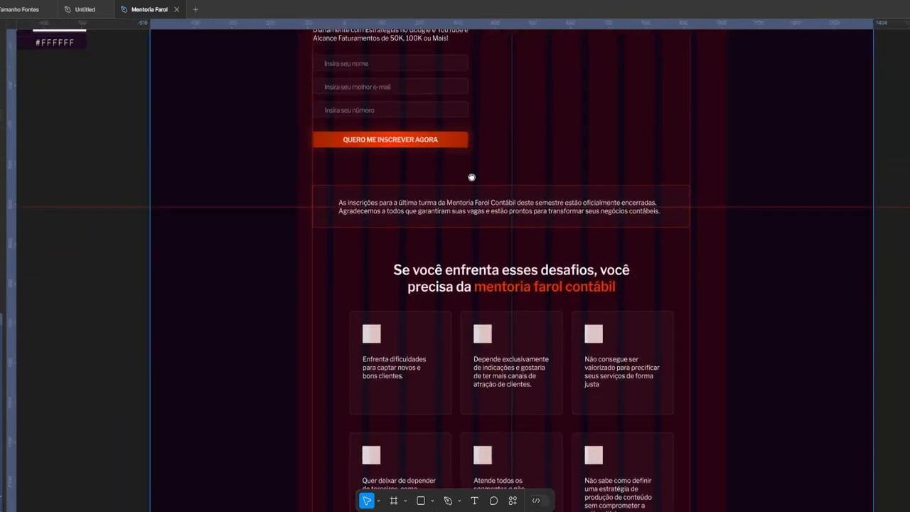
{"action": "scroll", "coordinate": [442, 292], "scroll_direction": "down", "scroll_amount": 8}
{"action": "scroll", "coordinate": [416, 277], "scroll_direction": "up", "scroll_amount": 3}
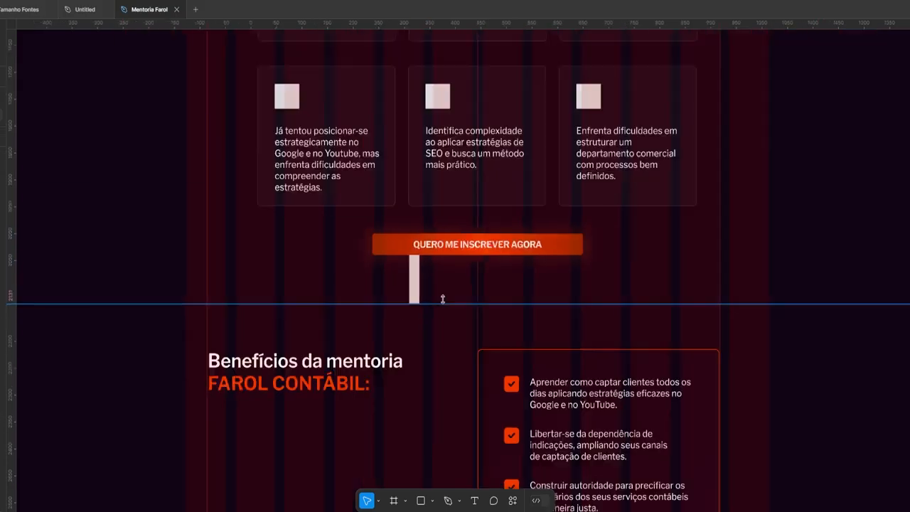
{"action": "scroll", "coordinate": [455, 284], "scroll_direction": "down", "scroll_amount": 10}
{"action": "left_click_drag", "start_coordinate": [479, 356], "coordinate": [510, 373]}
{"action": "scroll", "coordinate": [469, 285], "scroll_direction": "down", "scroll_amount": 3}
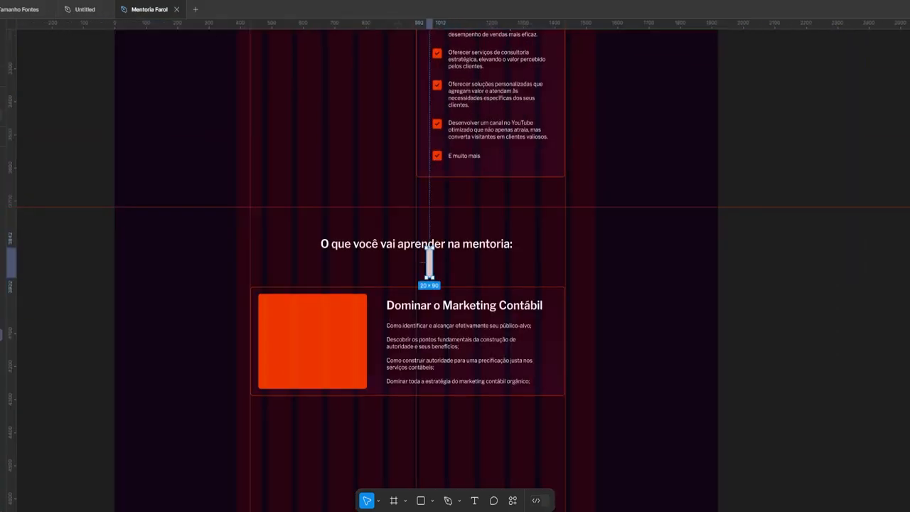
Duplicate the Dominar o Marketing Contábil card and move its orange block to the right
{"action": "left_click", "coordinate": [378, 341]}
{"action": "key", "text": "ctrl+d"}
{"action": "scroll", "coordinate": [335, 415], "scroll_direction": "up", "scroll_amount": 3}
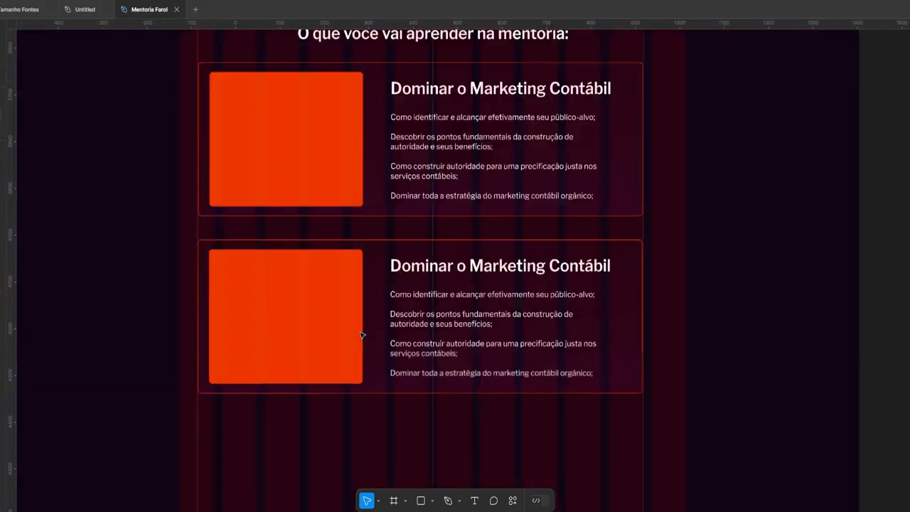
{"action": "left_click_drag", "start_coordinate": [157, 285], "coordinate": [585, 305]}
{"action": "scroll", "coordinate": [787, 274], "scroll_direction": "down", "scroll_amount": 2}
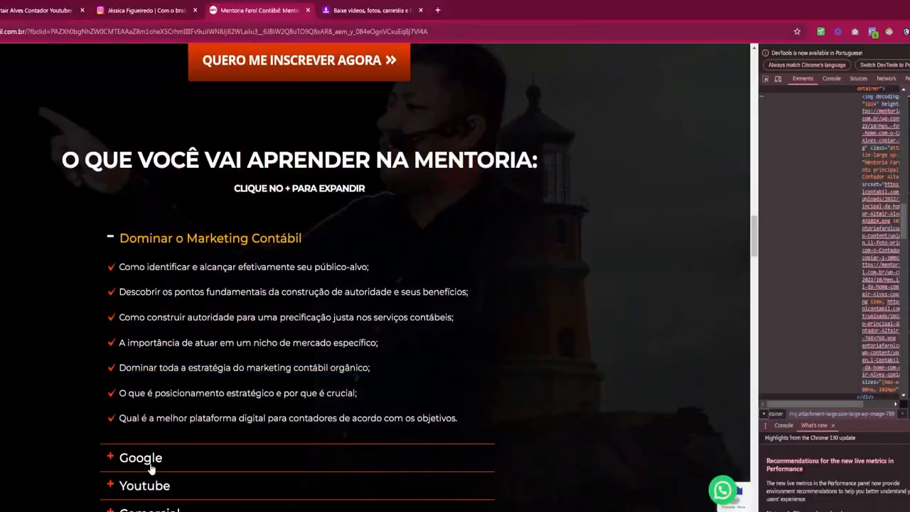
{"action": "scroll", "coordinate": [455, 285], "scroll_direction": "down", "scroll_amount": 2}
Retitle the second card 'Google' and paste the Google topics into its body
{"action": "double_click", "coordinate": [140, 307]}
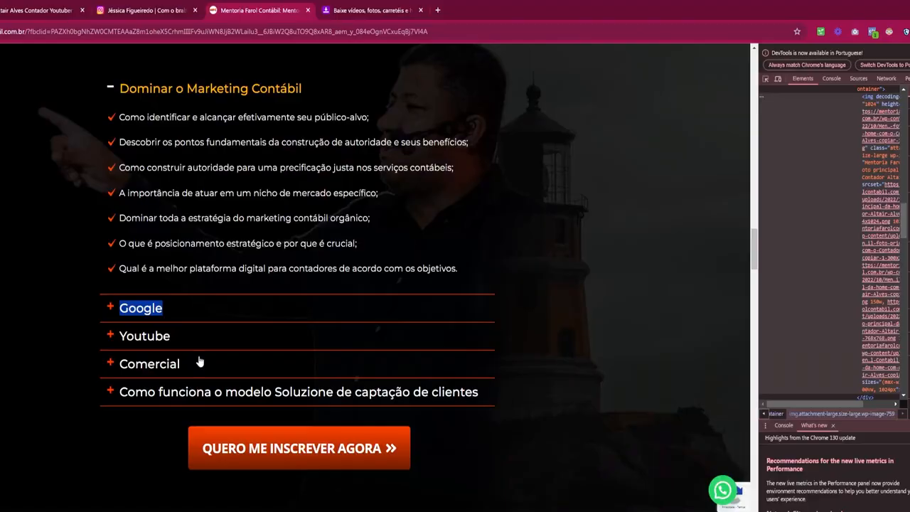
{"action": "left_click_drag", "start_coordinate": [407, 352], "coordinate": [115, 240]}
{"action": "type", "text": "Métodos eficazes para pesquisa de conteúdo relevante; Como explorar as ferramentas de pesquisa de conteúdo; Estratégias de produção de conteúdo com foco em criação de autoridade e atração de clientes; Como organizar e estruturar seu conteúdo no site; Passos práticos para montagem e revisão da estrutura do conteúdo;"}
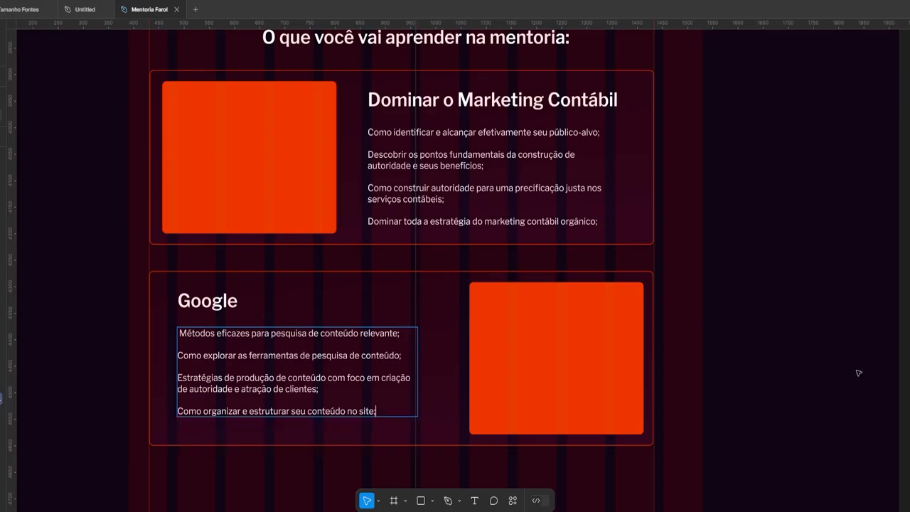
{"action": "key", "text": "Escape"}
Place a copy of the first card below Google and extend the page frame to fit
{"action": "key", "text": "r"}
{"action": "scroll", "coordinate": [645, 307], "scroll_direction": "down", "scroll_amount": 1}
{"action": "left_click_drag", "start_coordinate": [639, 298], "coordinate": [645, 307]}
{"action": "scroll", "coordinate": [642, 311], "scroll_direction": "up", "scroll_amount": 3}
{"action": "scroll", "coordinate": [626, 313], "scroll_direction": "down", "scroll_amount": 6}
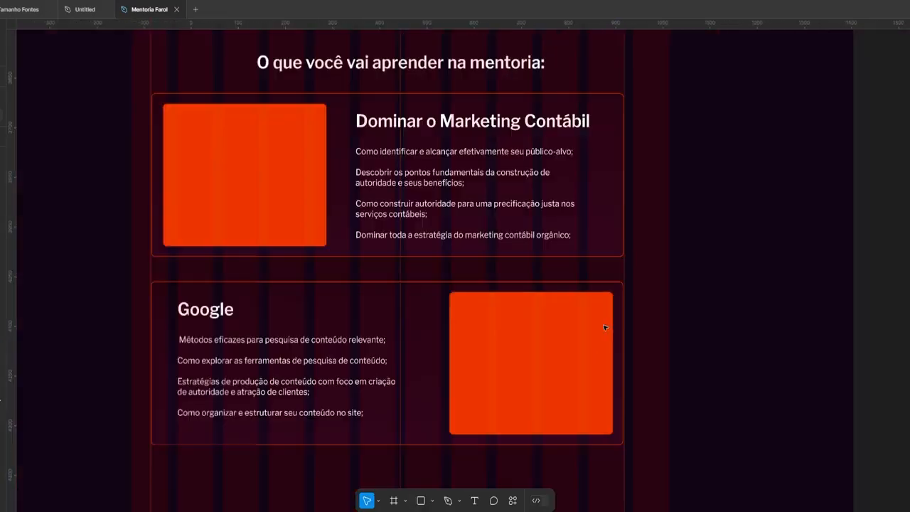
{"action": "left_click_drag", "start_coordinate": [386, 174], "coordinate": [386, 485]}
{"action": "scroll", "coordinate": [387, 485], "scroll_direction": "down", "scroll_amount": 3}
{"action": "scroll", "coordinate": [486, 284], "scroll_direction": "down", "scroll_amount": 4}
{"action": "left_click_drag", "start_coordinate": [486, 102], "coordinate": [486, 488]}
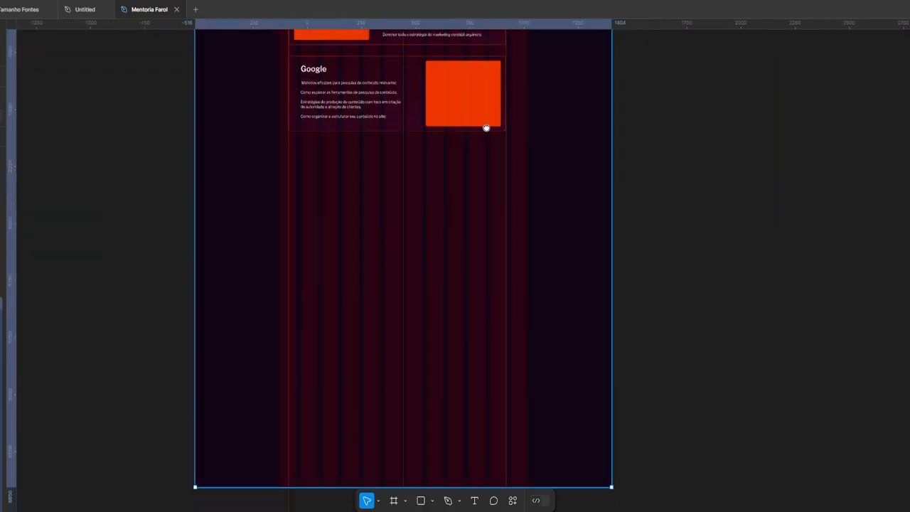
{"action": "scroll", "coordinate": [485, 128], "scroll_direction": "up", "scroll_amount": 4}
Hide the layout grid and rulers, and close the stroke settings
{"action": "key", "text": "shift+g"}
{"action": "scroll", "coordinate": [355, 143], "scroll_direction": "up", "scroll_amount": 5}
{"action": "left_click", "coordinate": [334, 228]}
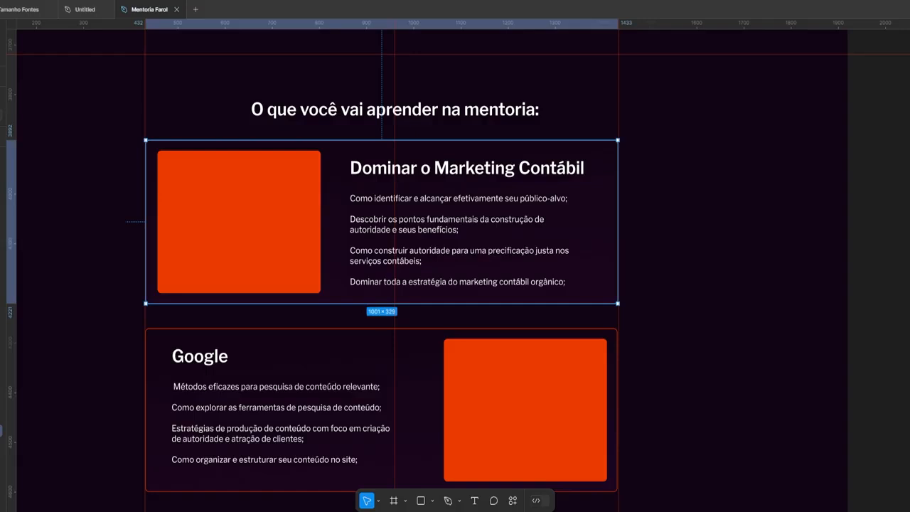
{"action": "key", "text": "Escape"}
{"action": "left_click", "coordinate": [334, 228]}
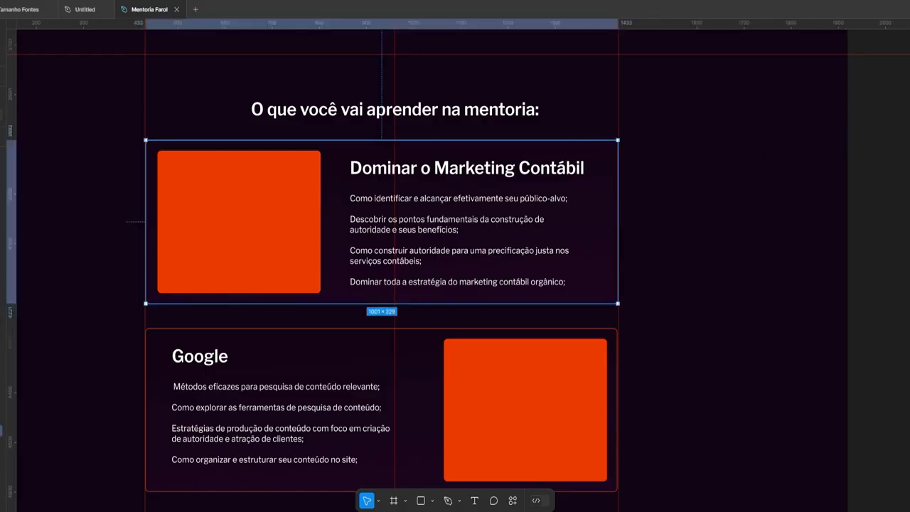
{"action": "left_click", "coordinate": [782, 274]}
{"action": "key", "text": "shift+r"}
{"action": "left_click", "coordinate": [334, 228]}
{"action": "scroll", "coordinate": [384, 242], "scroll_direction": "up", "scroll_amount": 1}
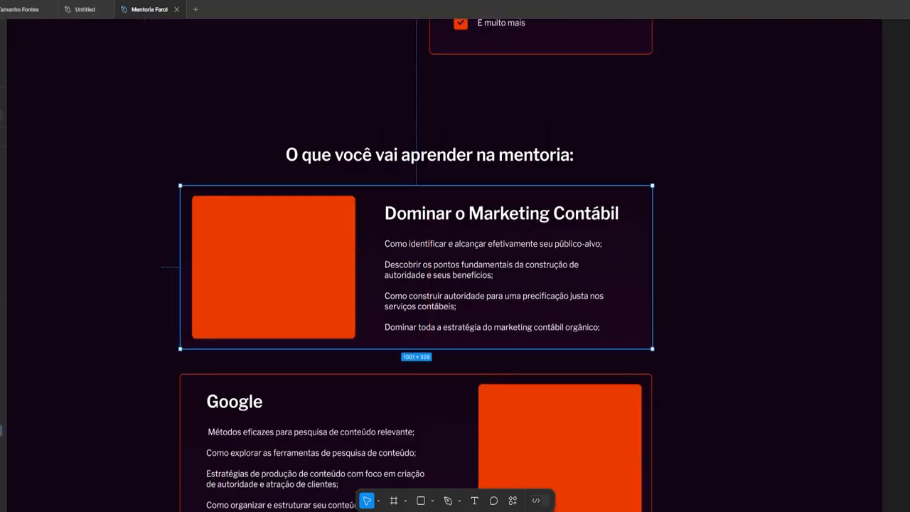
{"action": "left_click", "coordinate": [654, 254]}
{"action": "scroll", "coordinate": [849, 312], "scroll_direction": "down", "scroll_amount": 3}
Copy the first card's properties and paste them onto the Google card
{"action": "scroll", "coordinate": [642, 197], "scroll_direction": "up", "scroll_amount": 1}
{"action": "right_click", "coordinate": [612, 200]}
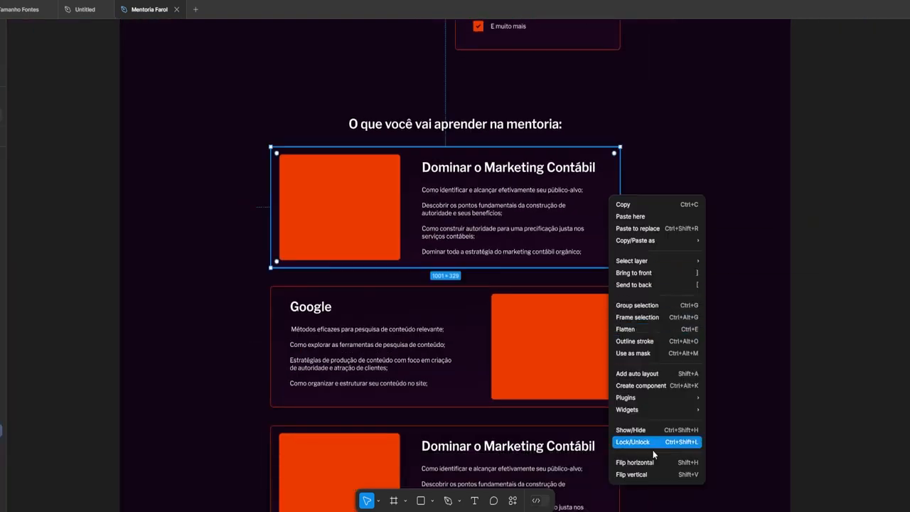
{"action": "left_click", "coordinate": [746, 286]}
{"action": "scroll", "coordinate": [541, 284], "scroll_direction": "down", "scroll_amount": 1}
{"action": "right_click", "coordinate": [485, 285]}
{"action": "mouse_move", "coordinate": [530, 241]}
{"action": "left_click", "coordinate": [612, 297]}
{"action": "left_click", "coordinate": [640, 239]}
Paste the copied card properties onto the third and fourth cards
{"action": "scroll", "coordinate": [607, 234], "scroll_direction": "down", "scroll_amount": 2}
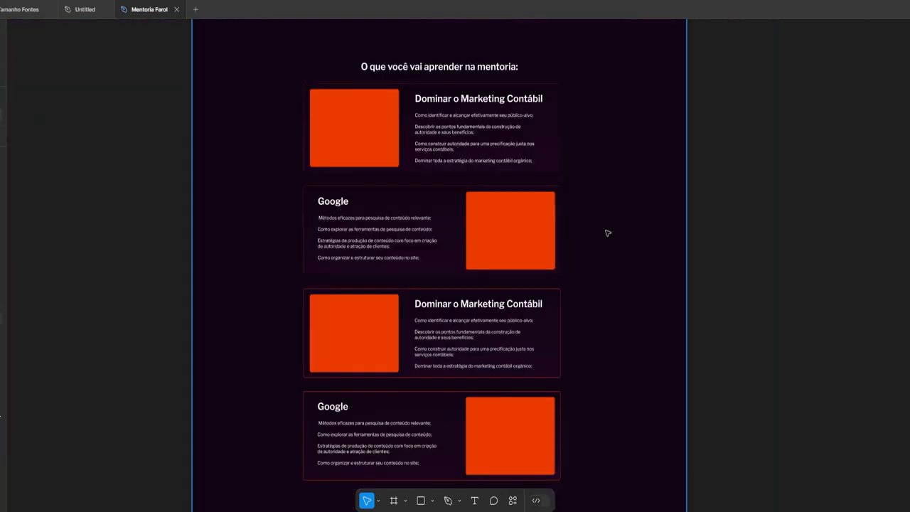
{"action": "left_click", "coordinate": [761, 232]}
{"action": "scroll", "coordinate": [711, 234], "scroll_direction": "up", "scroll_amount": 2}
{"action": "left_click_drag", "start_coordinate": [759, 456], "coordinate": [723, 315]}
{"action": "right_click", "coordinate": [528, 330]}
{"action": "left_click", "coordinate": [657, 297]}
{"action": "right_click", "coordinate": [389, 427]}
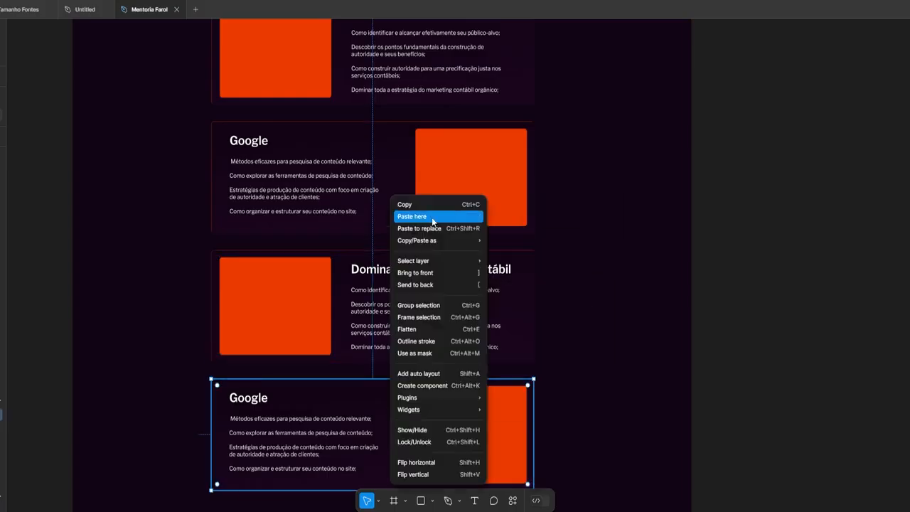
{"action": "left_click", "coordinate": [517, 296]}
Paste the Youtube topics into the third card
{"action": "scroll", "coordinate": [590, 299], "scroll_direction": "down", "scroll_amount": 3}
{"action": "left_click_drag", "start_coordinate": [558, 106], "coordinate": [488, 383]}
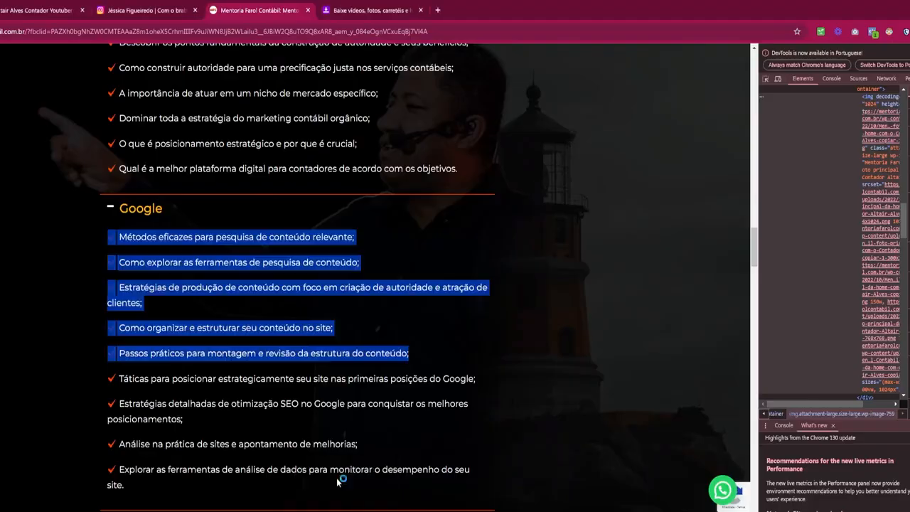
{"action": "scroll", "coordinate": [492, 355], "scroll_direction": "down", "scroll_amount": 4}
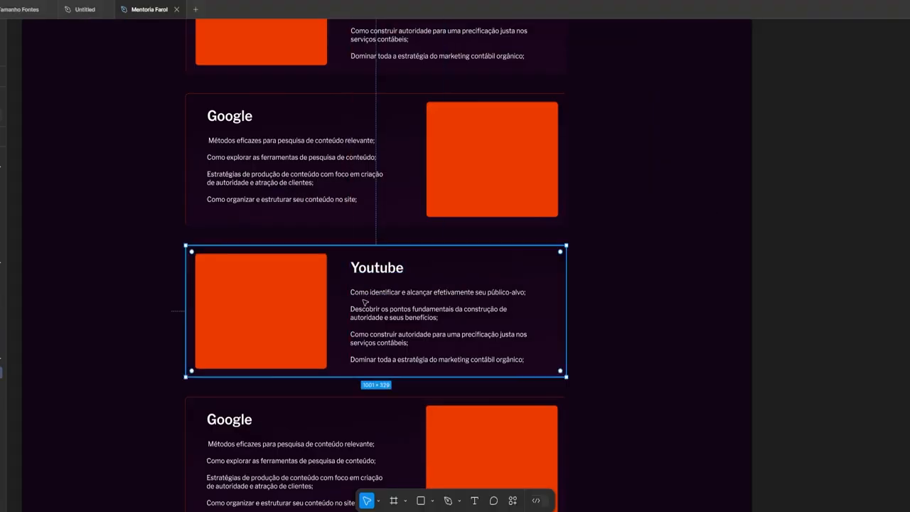
{"action": "key", "text": "ctrl+v"}
{"action": "scroll", "coordinate": [402, 219], "scroll_direction": "down", "scroll_amount": 3}
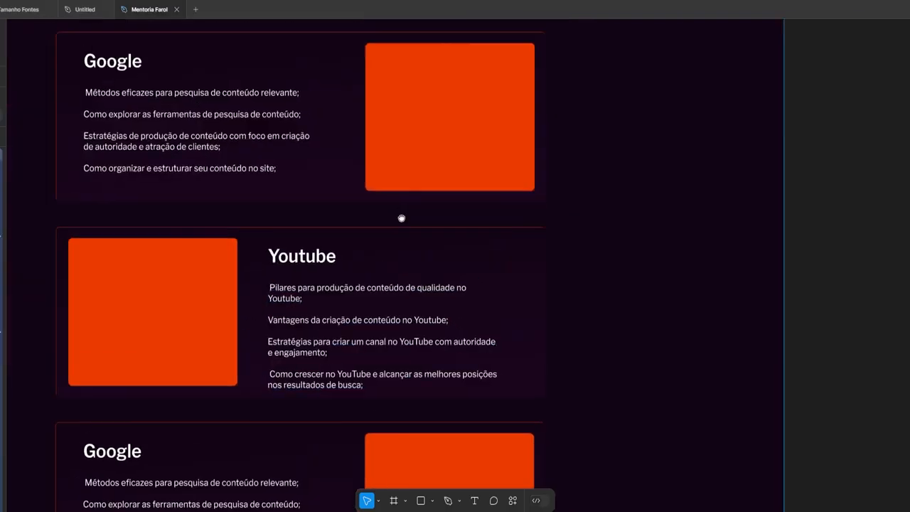
{"action": "scroll", "coordinate": [402, 219], "scroll_direction": "up", "scroll_amount": 5}
{"action": "scroll", "coordinate": [181, 247], "scroll_direction": "down", "scroll_amount": 2}
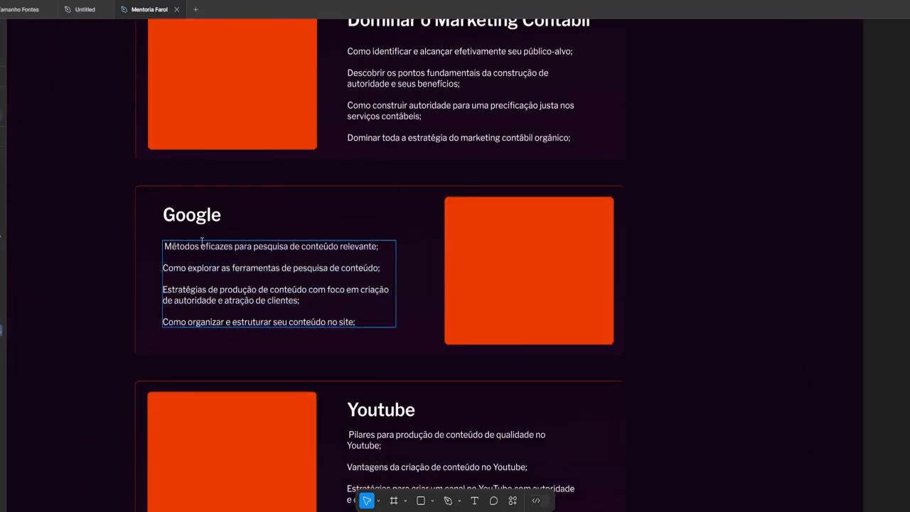
{"action": "scroll", "coordinate": [649, 197], "scroll_direction": "up", "scroll_amount": 2}
{"action": "scroll", "coordinate": [455, 264], "scroll_direction": "down", "scroll_amount": 3}
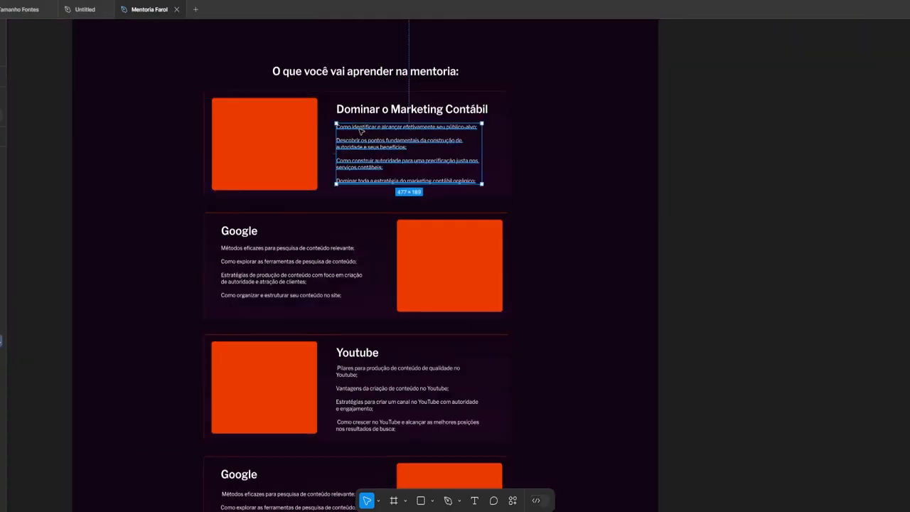
Paste the Comercial topics into the fourth card and retitle it Comercial
{"action": "key", "text": "alt+Tab"}
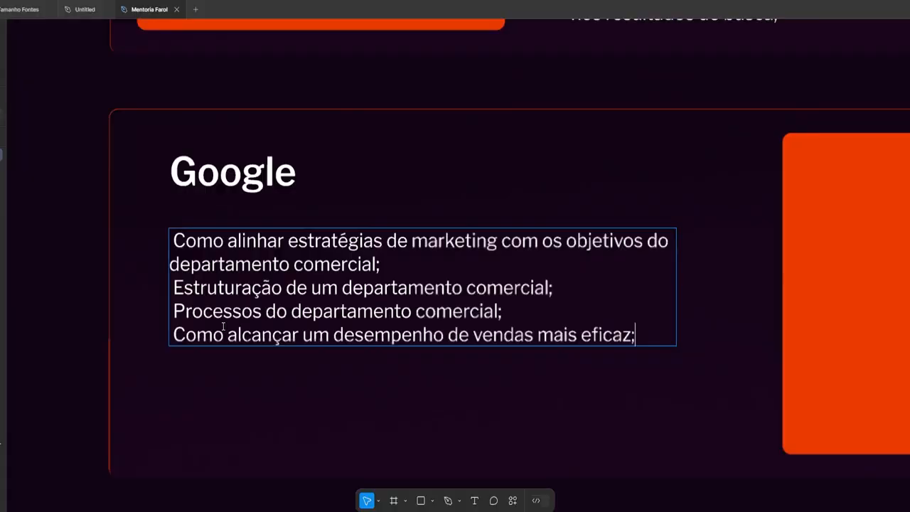
{"action": "scroll", "coordinate": [431, 264], "scroll_direction": "up", "scroll_amount": 3}
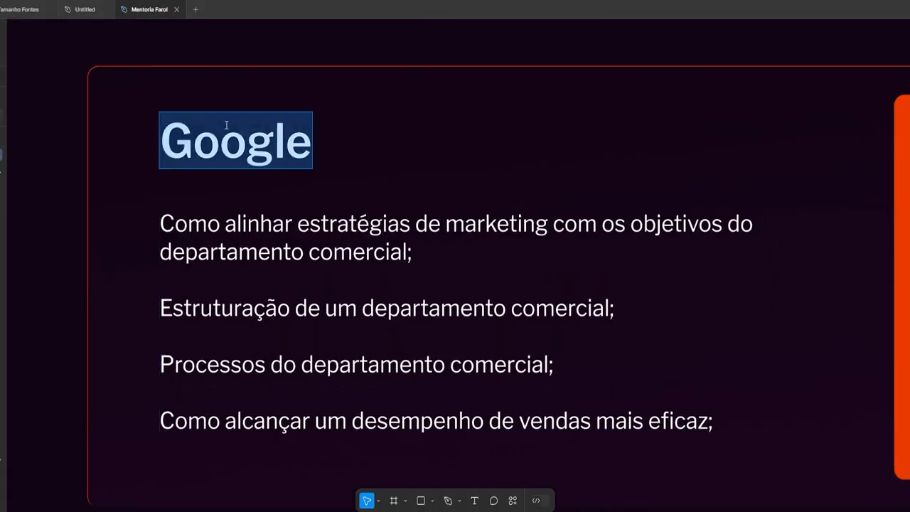
{"action": "key", "text": "ctrl+v"}
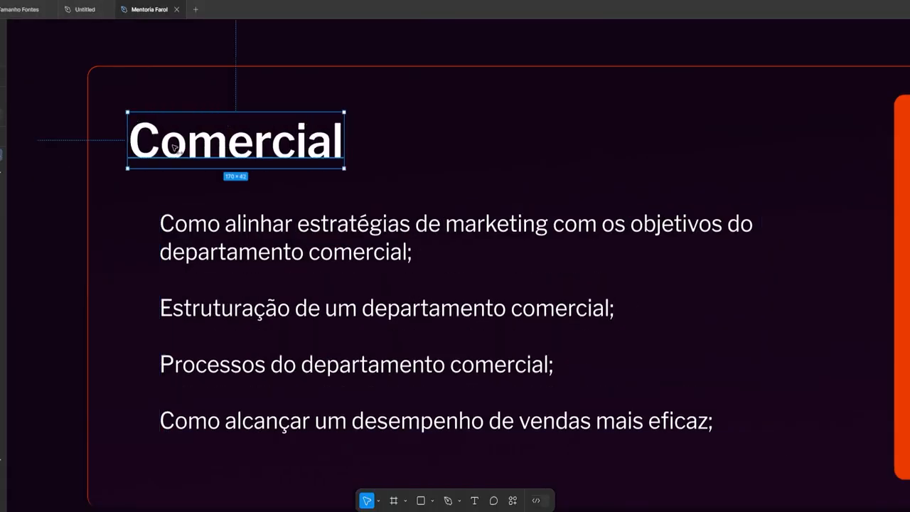
{"action": "scroll", "coordinate": [79, 65], "scroll_direction": "down", "scroll_amount": 2}
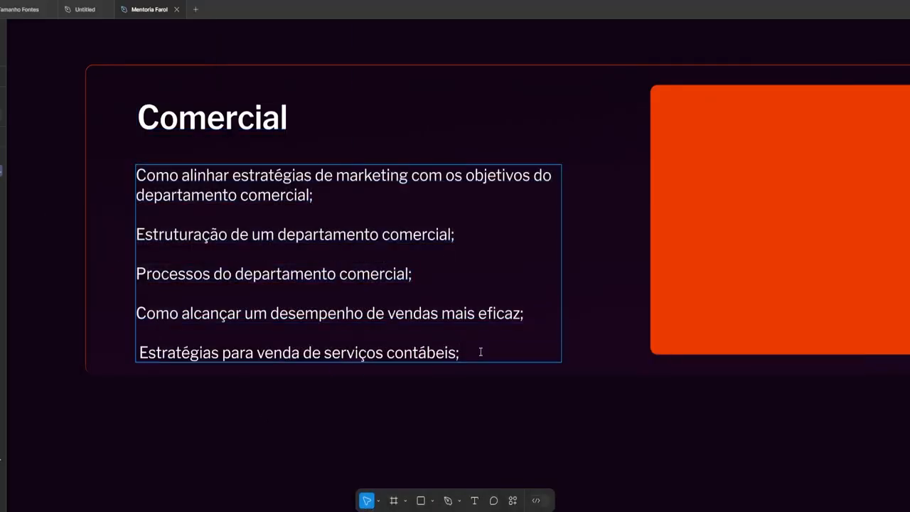
{"action": "key", "text": "Escape"}
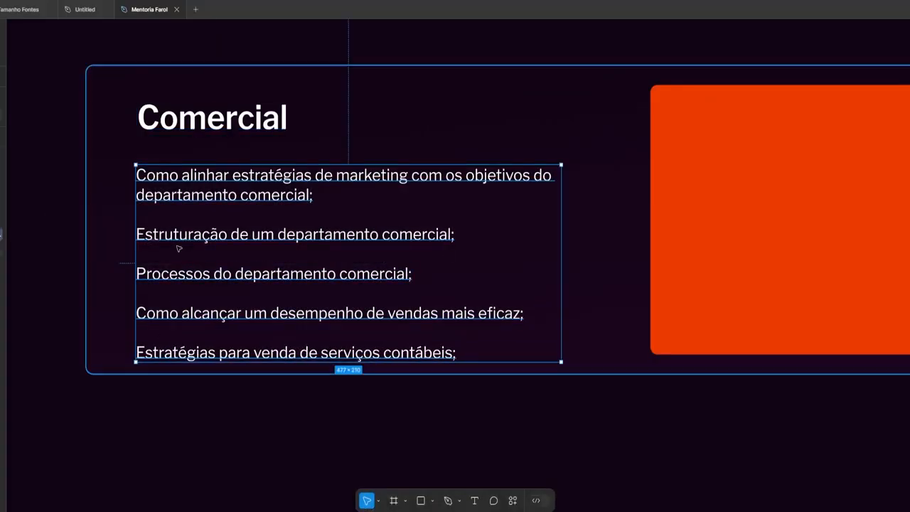
{"action": "scroll", "coordinate": [356, 266], "scroll_direction": "down", "scroll_amount": 3}
{"action": "key", "text": "Escape"}
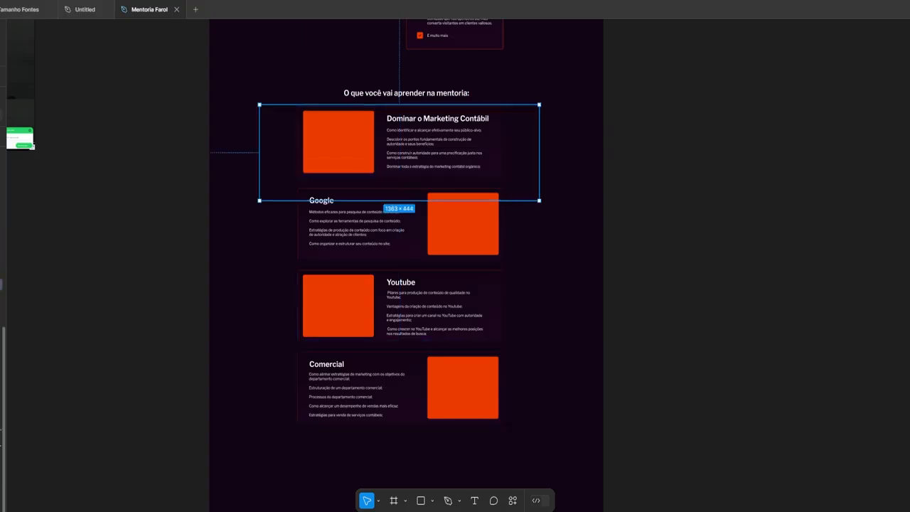
Duplicate the Youtube card below the Comercial card
{"action": "left_click_drag", "start_coordinate": [440, 227], "coordinate": [444, 474]}
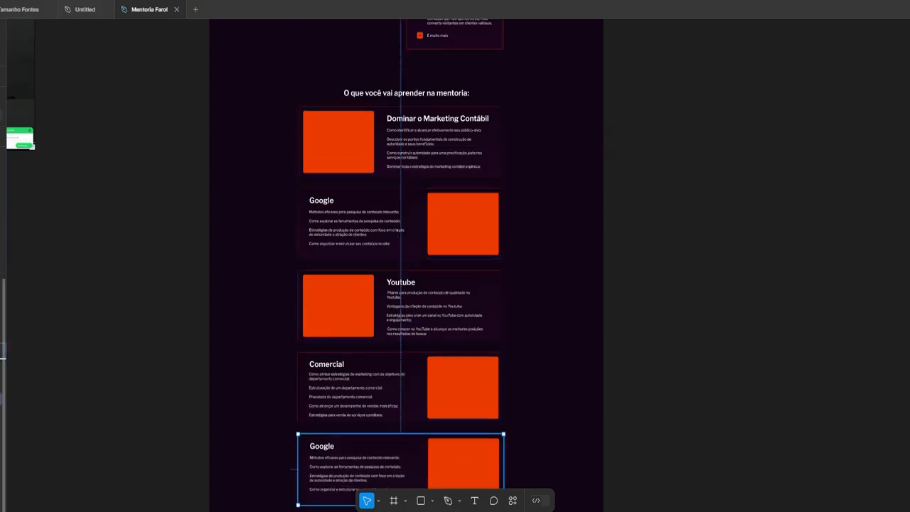
{"action": "scroll", "coordinate": [448, 411], "scroll_direction": "down", "scroll_amount": 2}
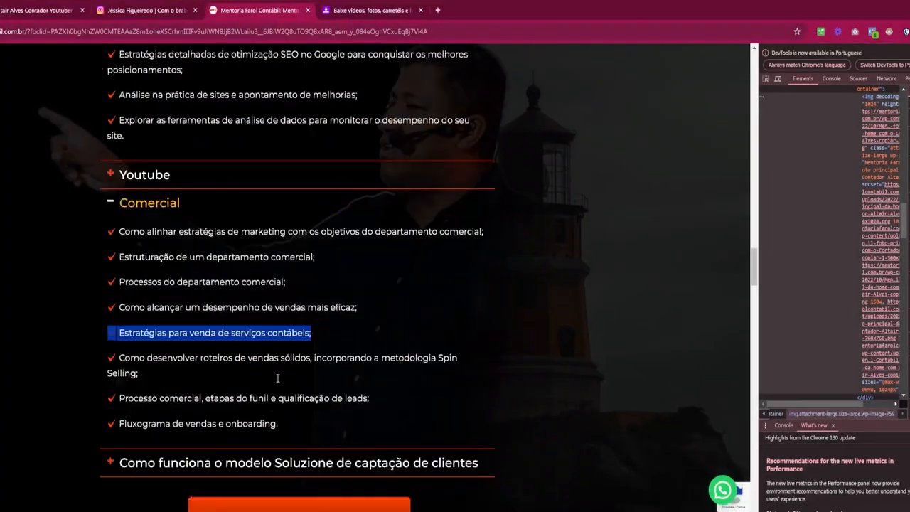
{"action": "scroll", "coordinate": [285, 284], "scroll_direction": "down", "scroll_amount": 2}
{"action": "left_click_drag", "start_coordinate": [477, 362], "coordinate": [121, 372]}
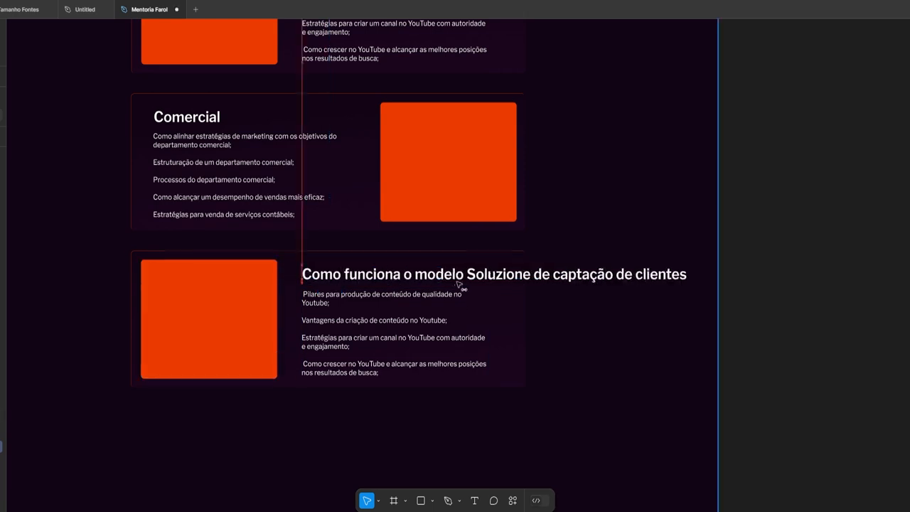
Paste the Como funciona points, including the Revelando point, into the card's list
{"action": "scroll", "coordinate": [481, 285], "scroll_direction": "up", "scroll_amount": 3}
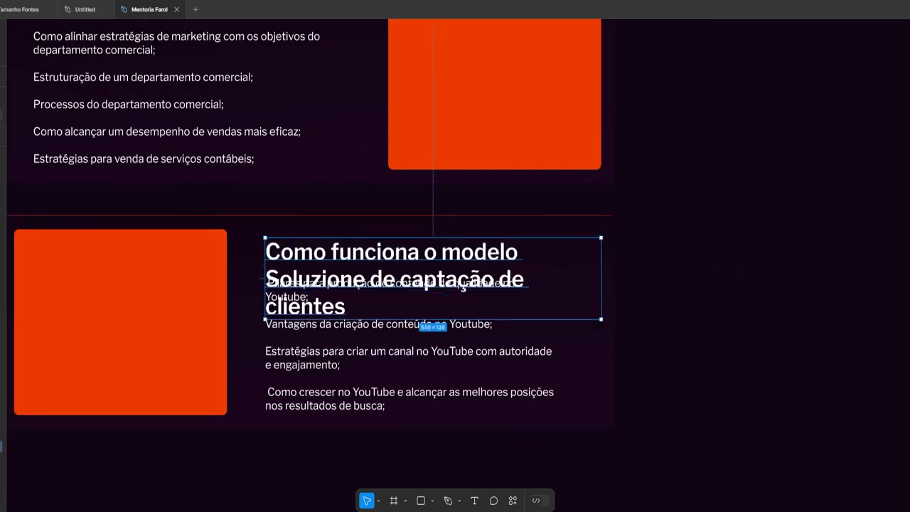
{"action": "key", "text": "Escape"}
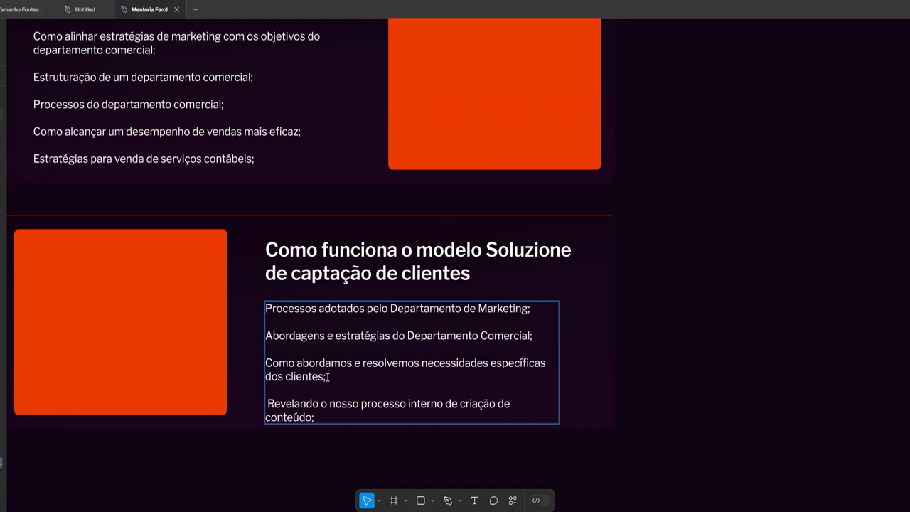
{"action": "scroll", "coordinate": [456, 285], "scroll_direction": "down", "scroll_amount": 2}
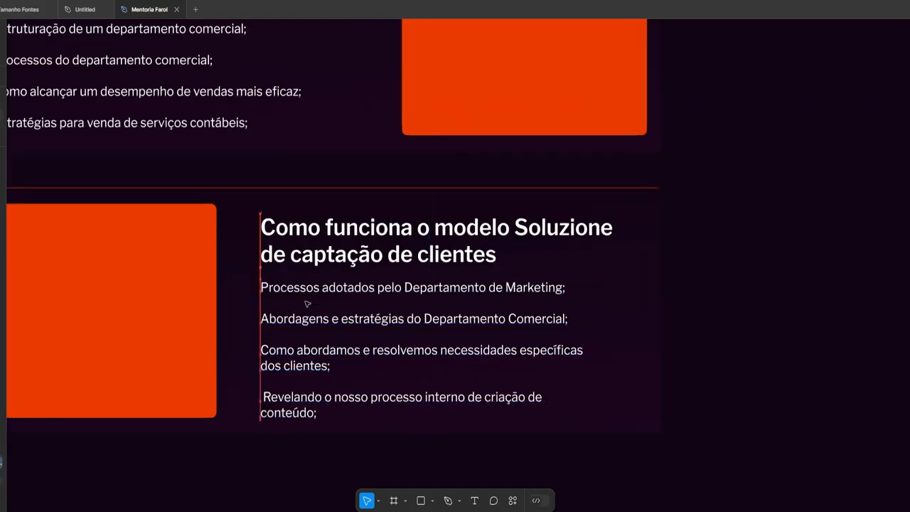
{"action": "scroll", "coordinate": [229, 41], "scroll_direction": "down", "scroll_amount": 2}
{"action": "key", "text": "Escape"}
{"action": "left_click", "coordinate": [229, 41]}
{"action": "scroll", "coordinate": [230, 41], "scroll_direction": "up", "scroll_amount": 10}
Nudge the group of card headings to the right
{"action": "left_click", "coordinate": [213, 250]}
{"action": "scroll", "coordinate": [214, 249], "scroll_direction": "down", "scroll_amount": 5}
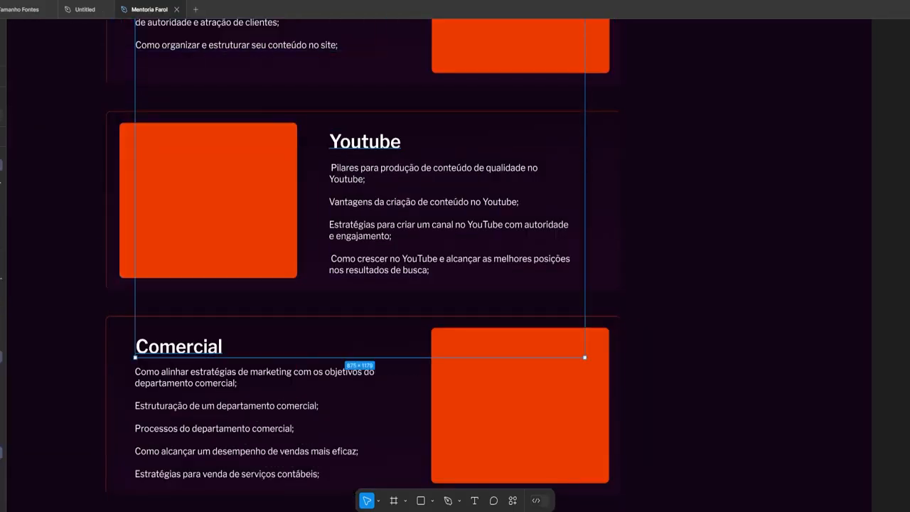
{"action": "key", "text": "shift+Right"}
{"action": "scroll", "coordinate": [195, 377], "scroll_direction": "up", "scroll_amount": 5}
Remove the extra leading spaces from the Youtube list lines
{"action": "double_click", "coordinate": [569, 323]}
{"action": "left_click", "coordinate": [420, 398]}
{"action": "key", "text": "BackSpace"}
{"action": "left_click_drag", "start_coordinate": [485, 171], "coordinate": [475, 171]}
{"action": "key", "text": "BackSpace"}
{"action": "left_click_drag", "start_coordinate": [581, 221], "coordinate": [581, 442]}
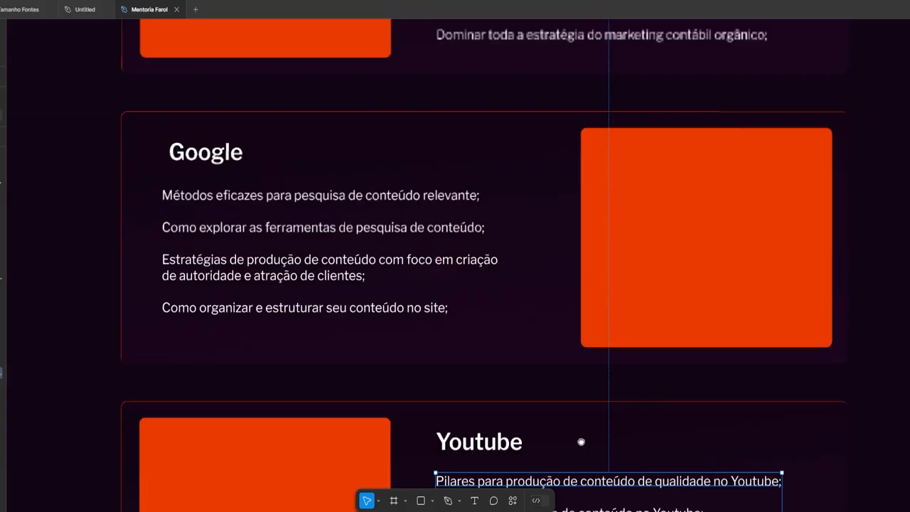
{"action": "scroll", "coordinate": [581, 443], "scroll_direction": "up", "scroll_amount": 10}
{"action": "scroll", "coordinate": [483, 236], "scroll_direction": "down", "scroll_amount": 5}
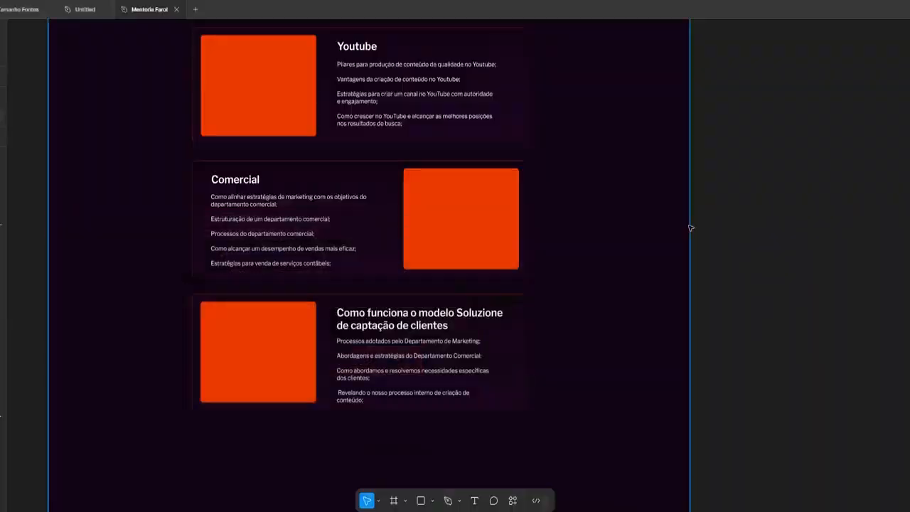
{"action": "scroll", "coordinate": [362, 260], "scroll_direction": "up", "scroll_amount": 10}
Select the QUERO ME INSCREVER AGORA button and scroll down to the last card
{"action": "left_click", "coordinate": [368, 261]}
{"action": "scroll", "coordinate": [443, 304], "scroll_direction": "up", "scroll_amount": 5}
{"action": "scroll", "coordinate": [22, 459], "scroll_direction": "down", "scroll_amount": 10}
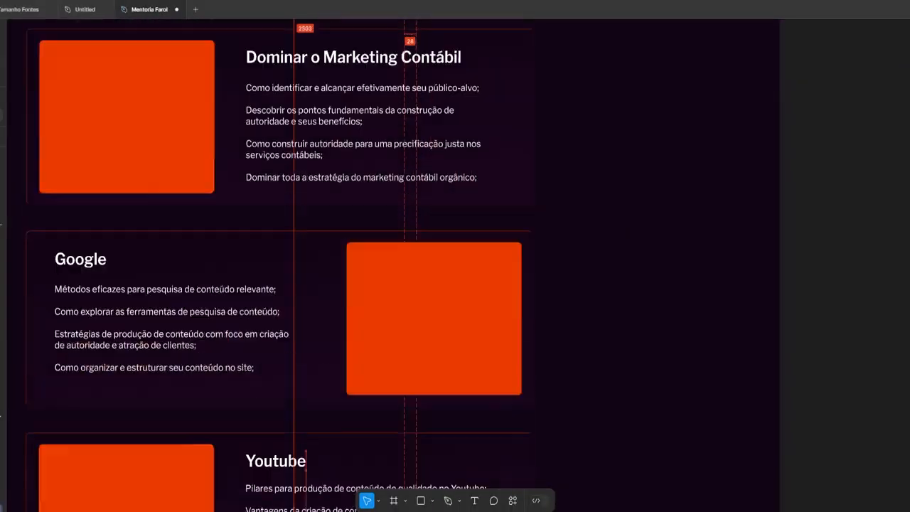
{"action": "scroll", "coordinate": [62, 441], "scroll_direction": "down", "scroll_amount": 5}
{"action": "scroll", "coordinate": [380, 456], "scroll_direction": "down", "scroll_amount": 5}
{"action": "scroll", "coordinate": [380, 455], "scroll_direction": "down", "scroll_amount": 3}
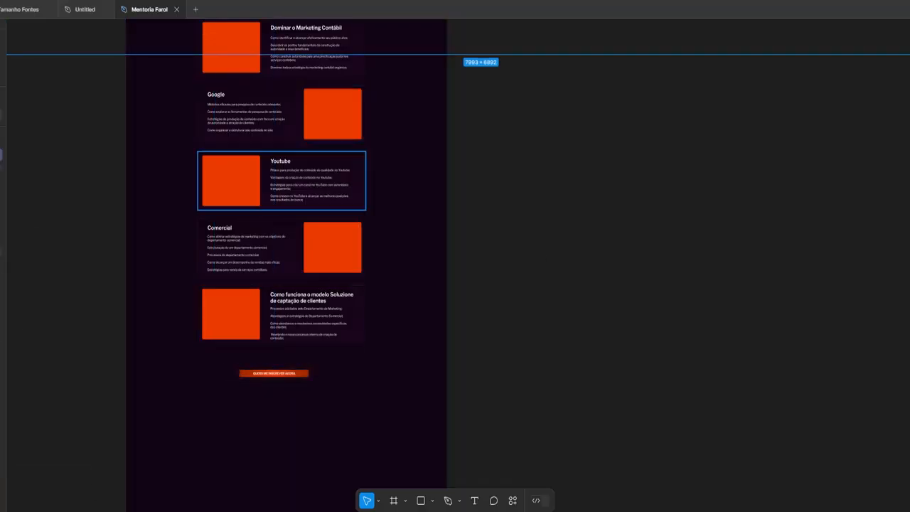
Place a 100×50 rectangle and move it below the signup button
{"action": "key", "text": "r"}
{"action": "scroll", "coordinate": [254, 306], "scroll_direction": "up", "scroll_amount": 5}
{"action": "left_click", "coordinate": [254, 307]}
{"action": "scroll", "coordinate": [254, 307], "scroll_direction": "up", "scroll_amount": 5}
{"action": "left_click_drag", "start_coordinate": [396, 264], "coordinate": [392, 402]}
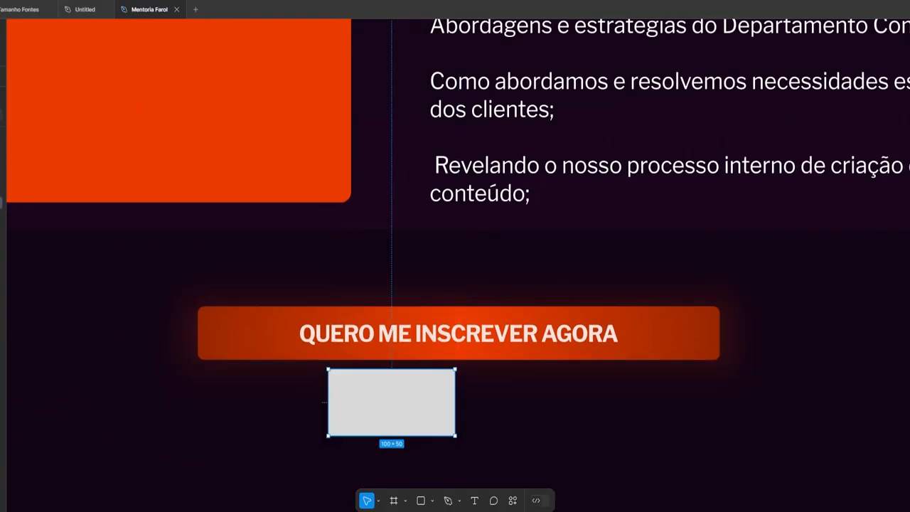
{"action": "scroll", "coordinate": [455, 285], "scroll_direction": "down", "scroll_amount": 5}
{"action": "key", "text": "Escape"}
{"action": "scroll", "coordinate": [651, 132], "scroll_direction": "down", "scroll_amount": 5}
{"action": "scroll", "coordinate": [510, 295], "scroll_direction": "up", "scroll_amount": 5}
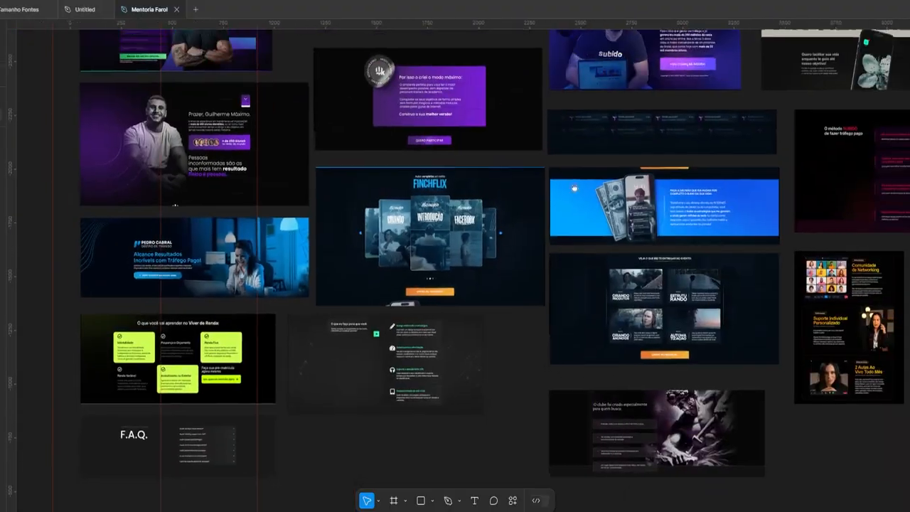
{"action": "scroll", "coordinate": [170, 211], "scroll_direction": "up", "scroll_amount": 3}
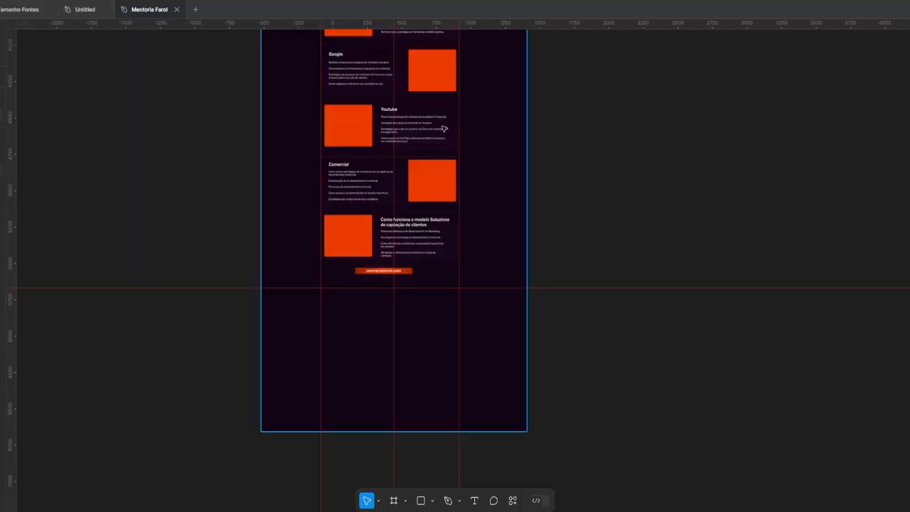
Retype the copied section heading as 'Depoimentos sobre a Mentoria Farol Contábil'
{"action": "scroll", "coordinate": [456, 285], "scroll_direction": "down", "scroll_amount": 5}
{"action": "scroll", "coordinate": [355, 284], "scroll_direction": "up", "scroll_amount": 3}
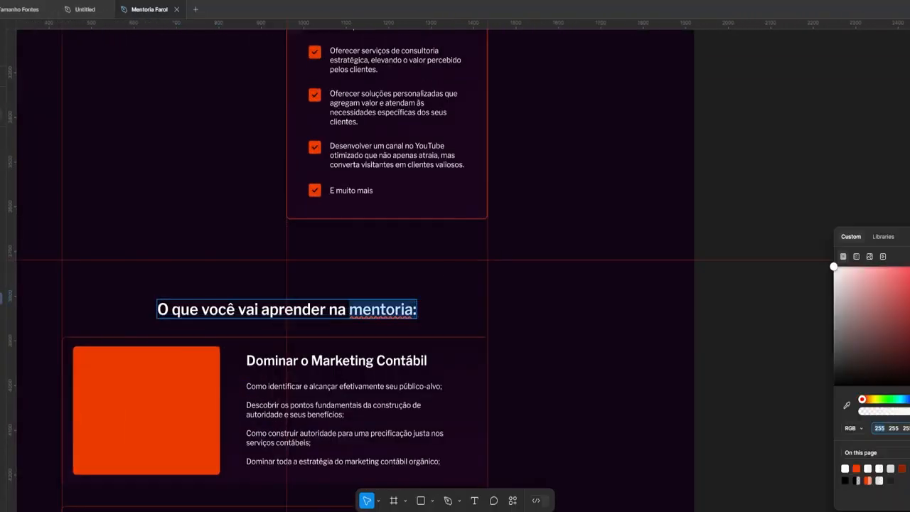
{"action": "scroll", "coordinate": [455, 284], "scroll_direction": "down", "scroll_amount": 5}
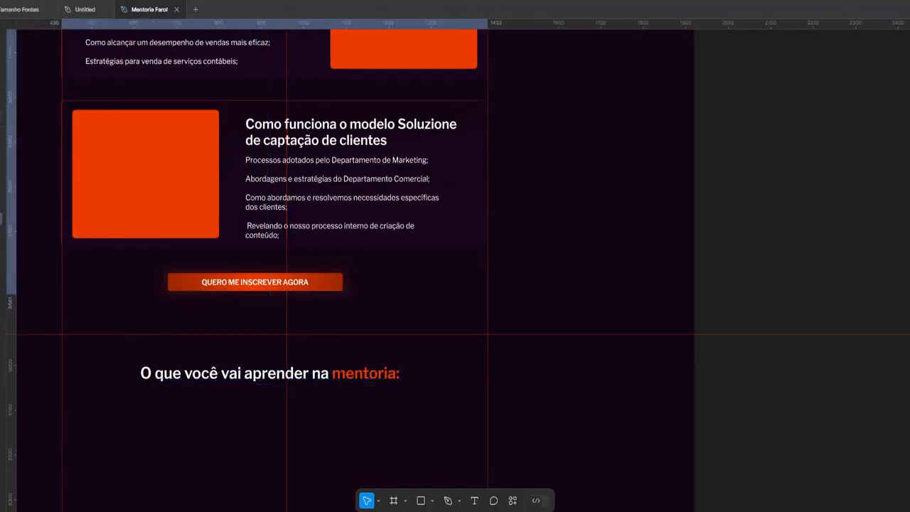
{"action": "left_click", "coordinate": [286, 382]}
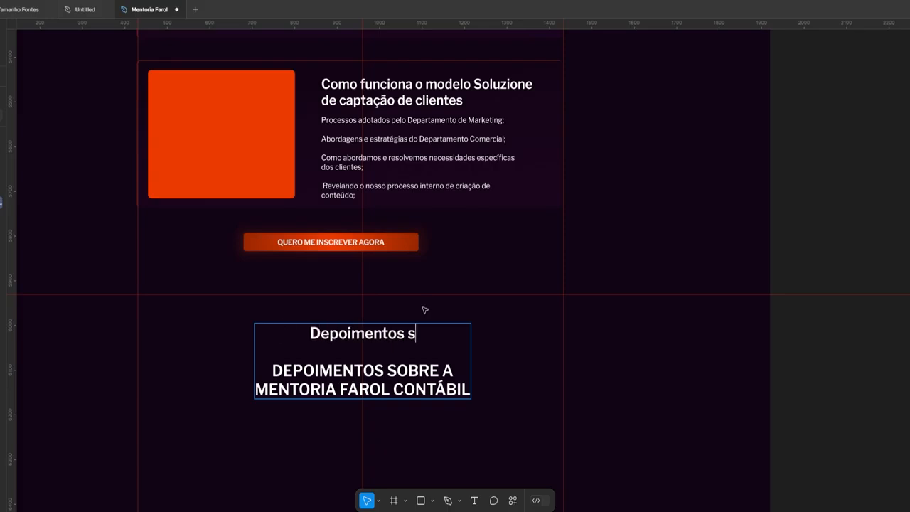
{"action": "type", "text": "arol Contábil"}
{"action": "key", "text": "ctrl+shift+End"}
{"action": "key", "text": "BackSpace"}
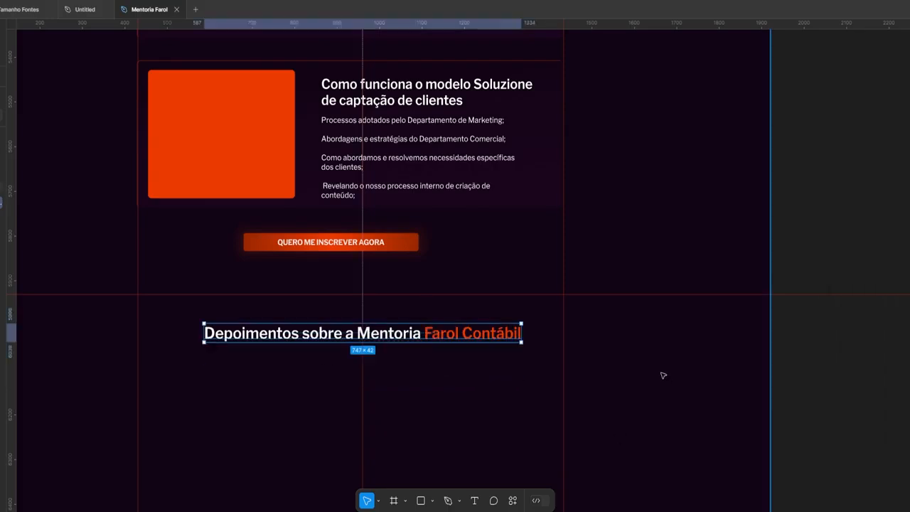
Draw a small square under the Depoimentos heading
{"action": "scroll", "coordinate": [421, 362], "scroll_direction": "down", "scroll_amount": 2}
{"action": "scroll", "coordinate": [310, 361], "scroll_direction": "up", "scroll_amount": 2}
{"action": "key", "text": "r"}
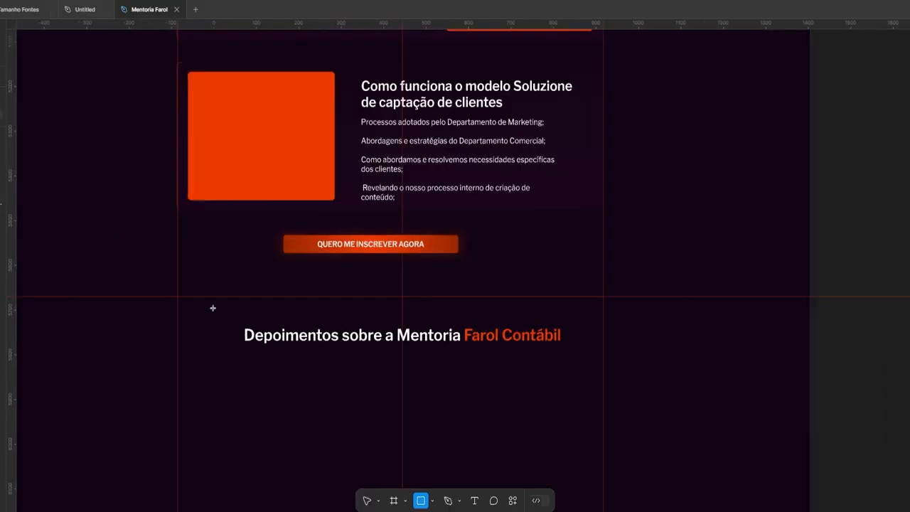
{"action": "left_click_drag", "start_coordinate": [191, 297], "coordinate": [234, 335]}
{"action": "scroll", "coordinate": [363, 372], "scroll_direction": "up", "scroll_amount": 2}
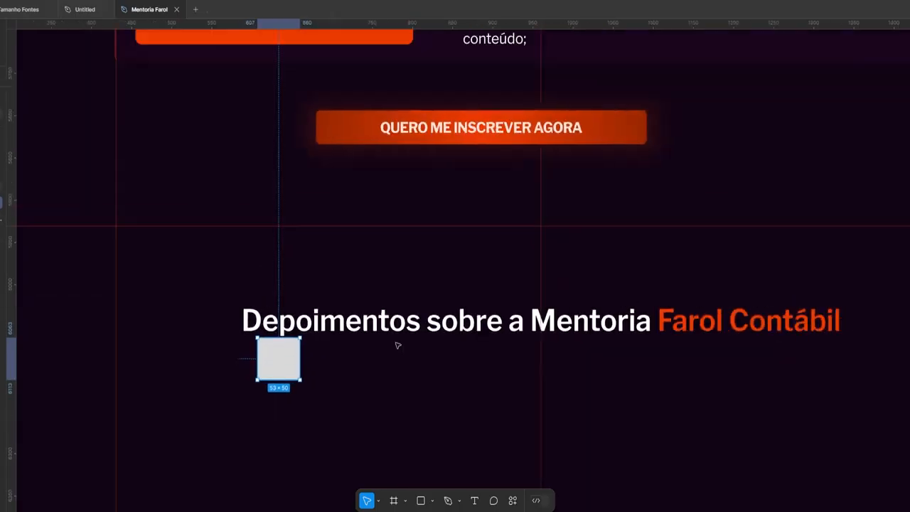
Copy the first testimonial card title from the testimonials web page
{"action": "key", "text": "alt+Tab"}
{"action": "triple_click", "coordinate": [139, 229]}
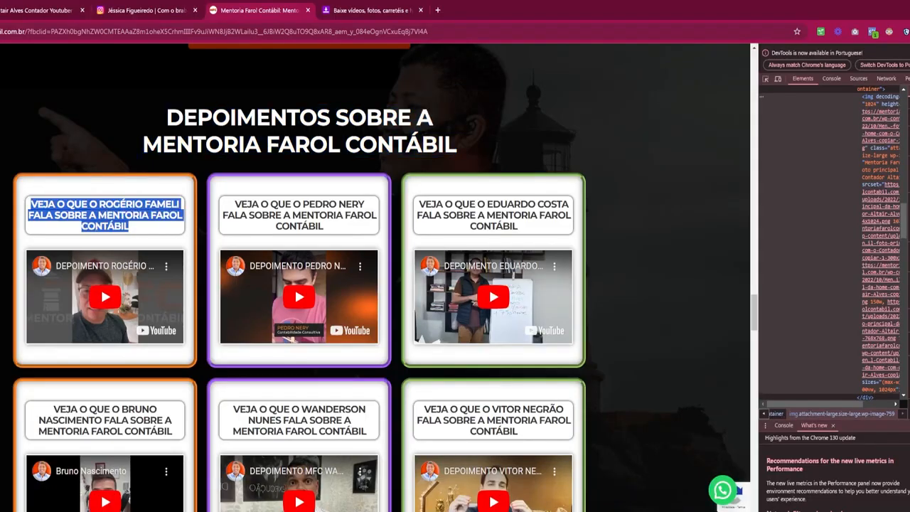
{"action": "key", "text": "alt+Tab"}
{"action": "scroll", "coordinate": [128, 203], "scroll_direction": "up", "scroll_amount": 1}
Draw a large testimonial card rectangle with the page's orange fill and outline
{"action": "key", "text": "r"}
{"action": "mouse_move", "coordinate": [167, 211]}
{"action": "left_mouse_down"}
{"action": "mouse_move", "coordinate": [210, 257]}
{"action": "mouse_move", "coordinate": [325, 323]}
{"action": "left_mouse_up"}
{"action": "left_click", "coordinate": [856, 469]}
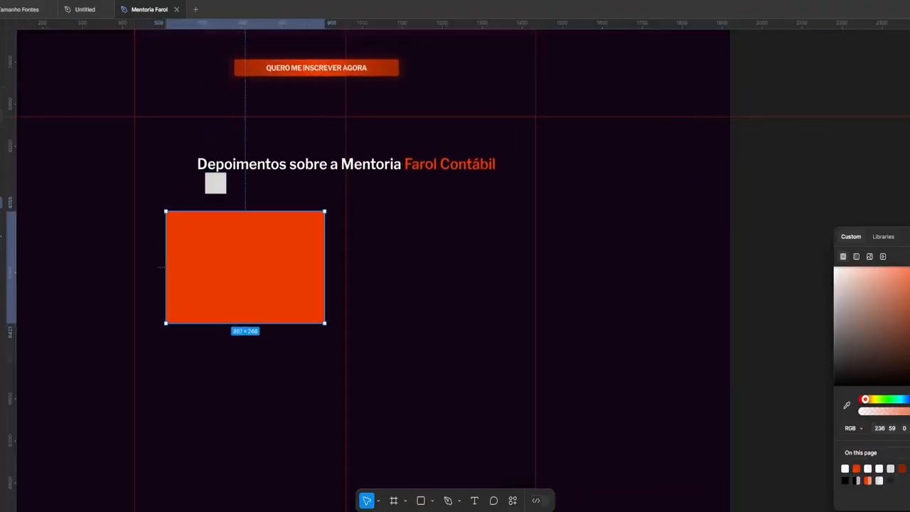
{"action": "left_click", "coordinate": [792, 291]}
{"action": "scroll", "coordinate": [214, 270], "scroll_direction": "up", "scroll_amount": 2}
{"action": "left_click", "coordinate": [856, 469]}
{"action": "left_click", "coordinate": [793, 291]}
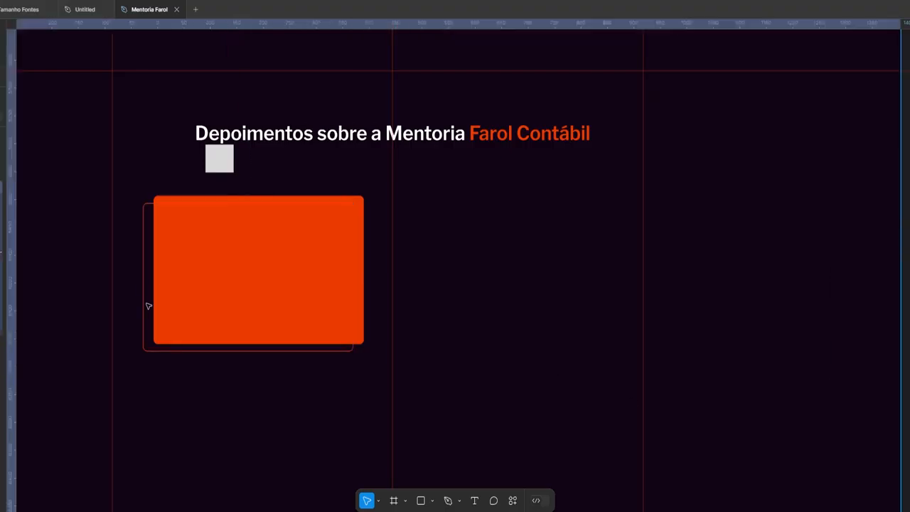
{"action": "scroll", "coordinate": [150, 306], "scroll_direction": "up", "scroll_amount": 1}
Duplicate the heading beside the orange card, paste in the testimonial title and left-align it
{"action": "left_click_drag", "start_coordinate": [441, 156], "coordinate": [565, 244], "text": "alt"}
{"action": "double_click", "coordinate": [566, 244]}
{"action": "key", "text": "ctrl+v"}
{"action": "left_click_drag", "start_coordinate": [861, 241], "coordinate": [510, 265]}
{"action": "left_click_drag", "start_coordinate": [441, 254], "coordinate": [758, 269]}
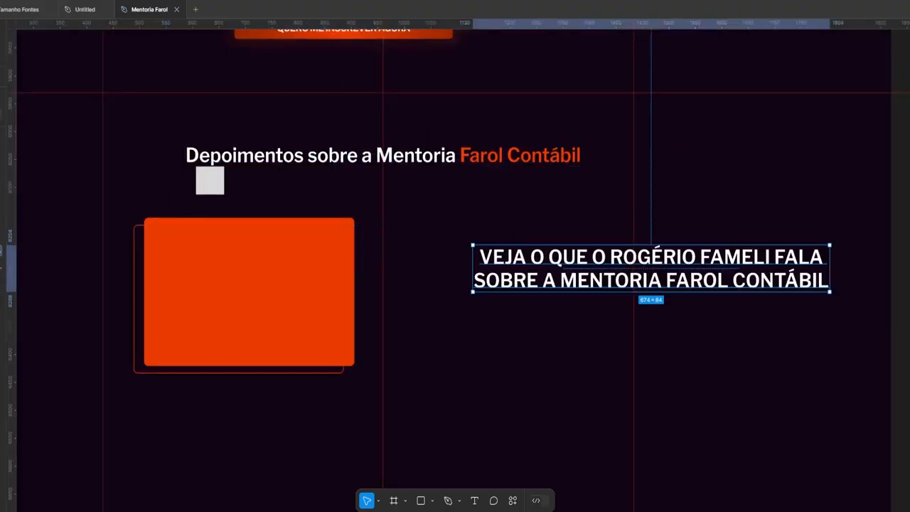
{"action": "key", "text": "ctrl+alt+l"}
{"action": "left_click", "coordinate": [384, 156]}
{"action": "left_click_drag", "start_coordinate": [640, 267], "coordinate": [550, 246]}
Convert the title to sentence case via a 'maiusculas e minusculas' converter and fit it to two lines
{"action": "key", "text": "alt+Tab"}
{"action": "left_click", "coordinate": [437, 13]}
{"action": "type", "text": "maiusculas e minusculas"}
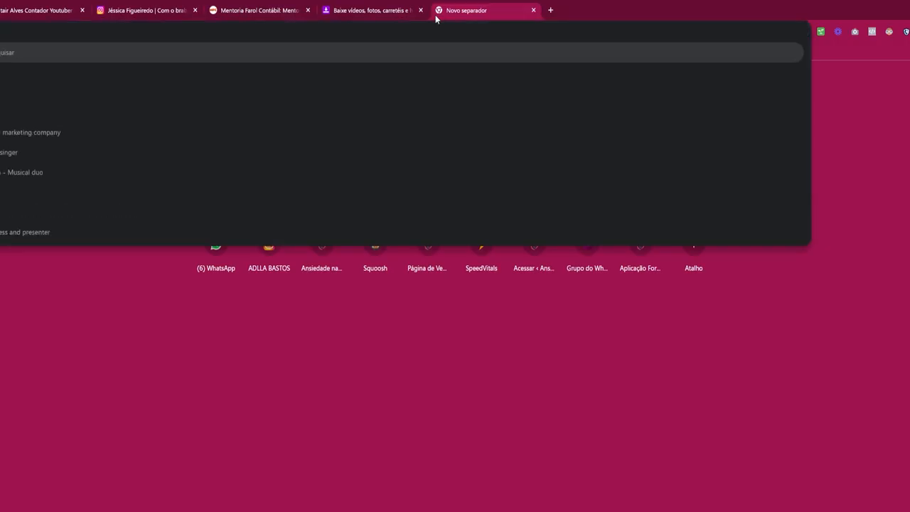
{"action": "key", "text": "Return"}
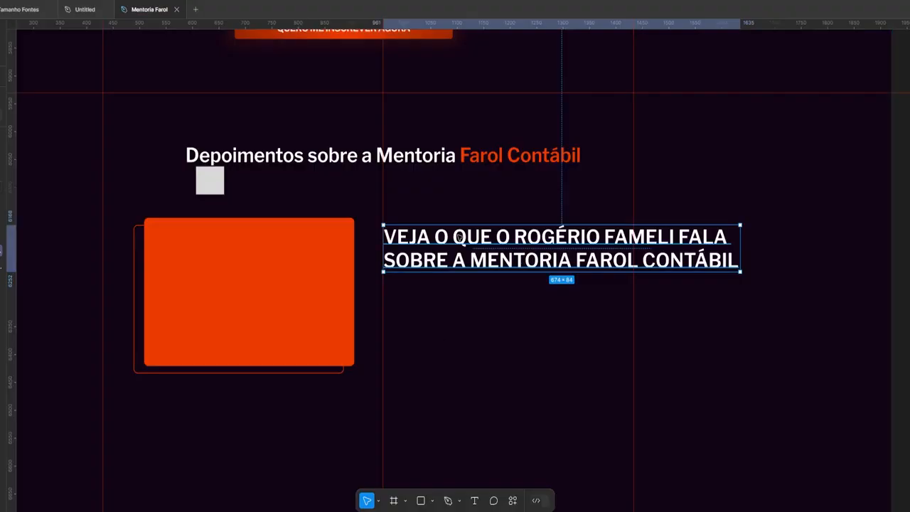
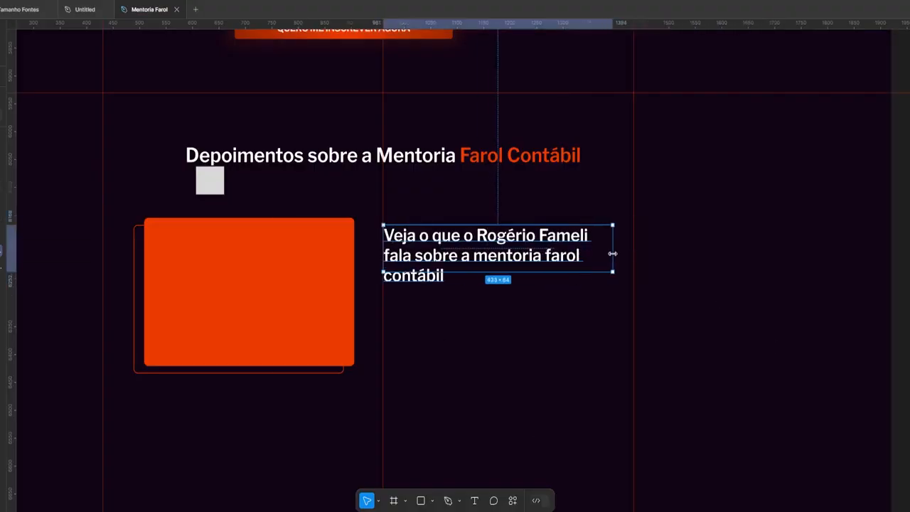
{"action": "left_click_drag", "start_coordinate": [612, 253], "coordinate": [623, 253]}
{"action": "left_click_drag", "start_coordinate": [441, 253], "coordinate": [441, 246]}
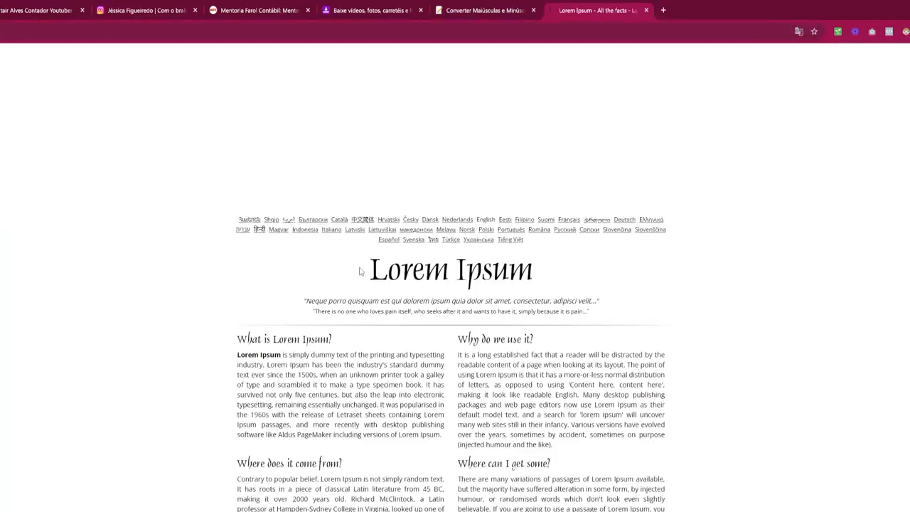
Replace the list text with the first Lorem Ipsum placeholder paragraph
{"action": "left_click_drag", "start_coordinate": [516, 405], "coordinate": [378, 357]}
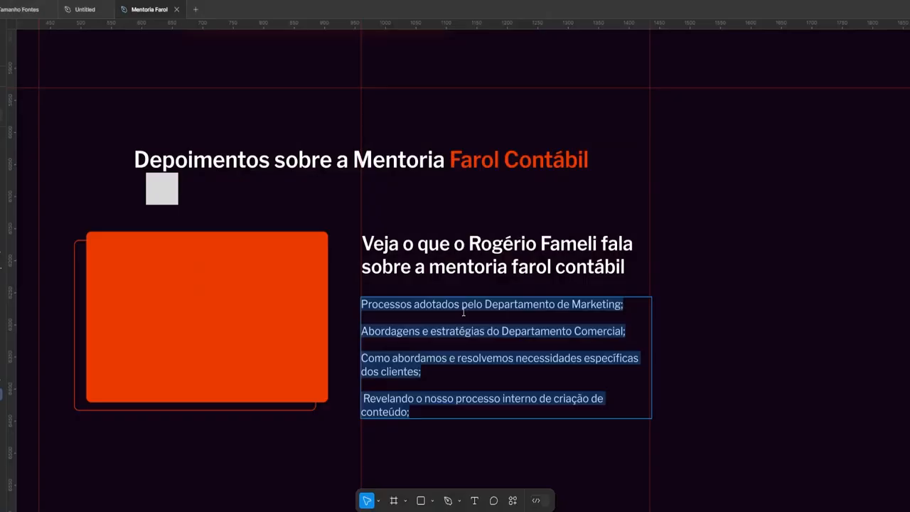
{"action": "type", "text": "Lorem Ipsum is simply dummy text of the printing and typesetting industry. Lorem Ipsum has been the industry's standard dummy text ever since the 1500s, when an unknown printer took a galley of type and scrambled it to make a type specimen book. It has survived not only five centuries, but also the leap into electronic typesetting, remaining essentially unchanged."}
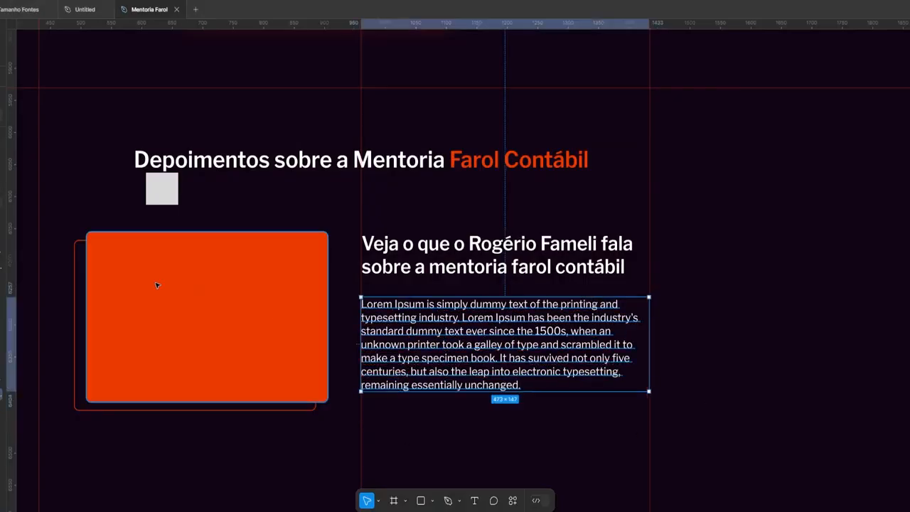
{"action": "left_click", "coordinate": [214, 317]}
{"action": "scroll", "coordinate": [47, 320], "scroll_direction": "left", "scroll_amount": 1}
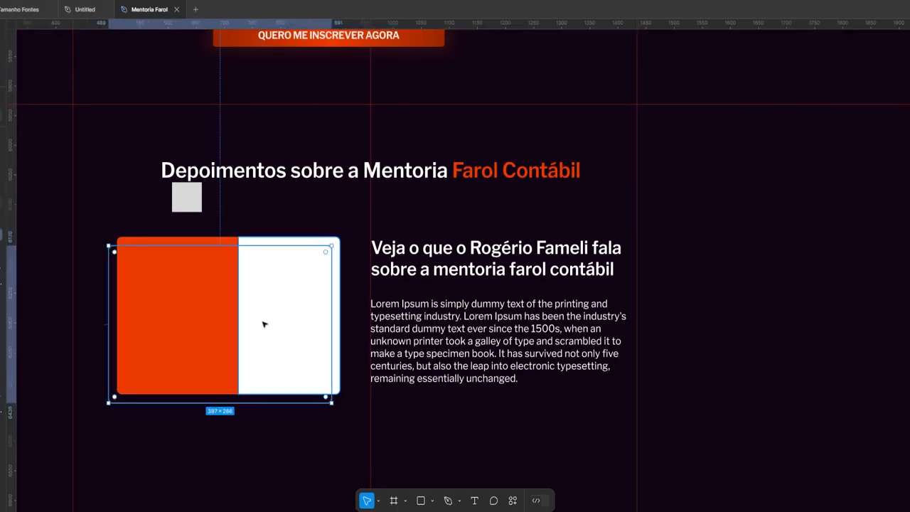
Set the testimonial heading to a Light weight and delete the small grey square
{"action": "scroll", "coordinate": [263, 325], "scroll_direction": "down", "scroll_amount": 1}
{"action": "scroll", "coordinate": [342, 291], "scroll_direction": "down", "scroll_amount": 2}
{"action": "left_click", "coordinate": [427, 263]}
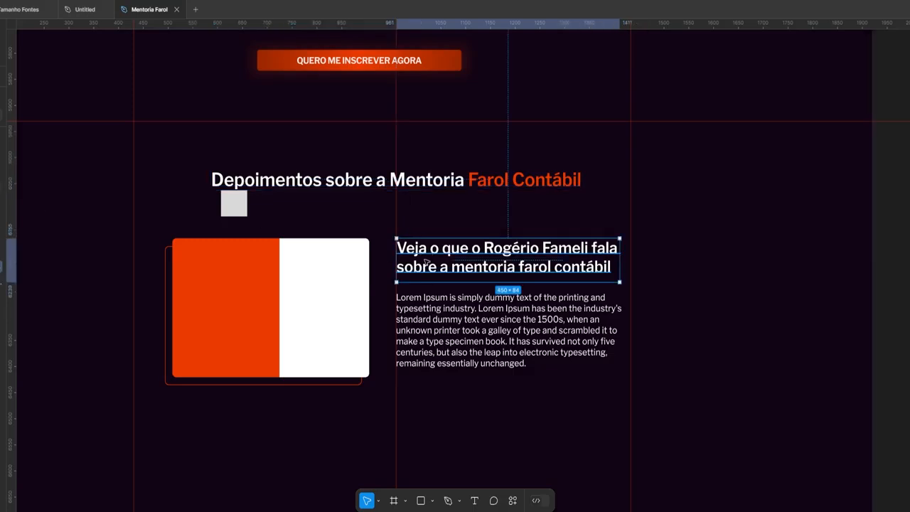
{"action": "double_click", "coordinate": [430, 240]}
{"action": "key", "text": "Escape"}
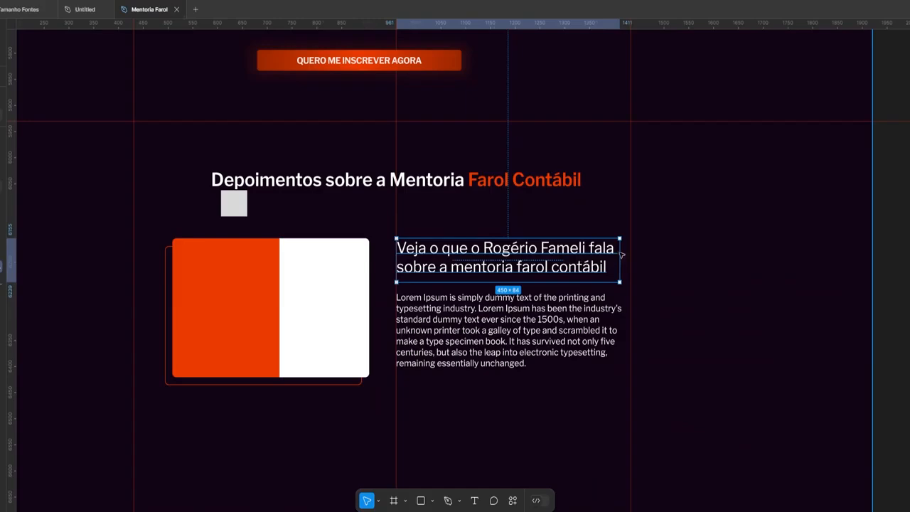
{"action": "left_click", "coordinate": [396, 180]}
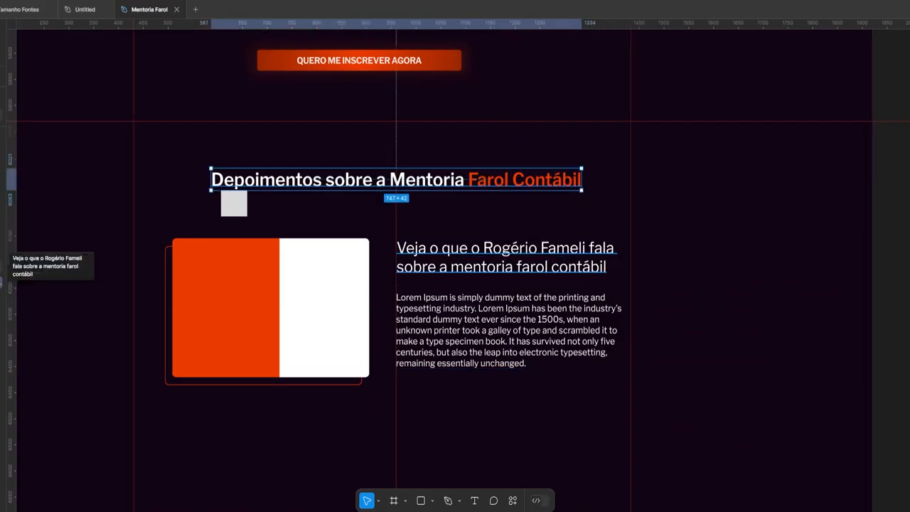
{"action": "left_click", "coordinate": [235, 205]}
{"action": "key", "text": "Delete"}
Select the image card group and text block and align their vertical centres
{"action": "left_click", "coordinate": [1, 250]}
{"action": "left_click", "coordinate": [1, 282]}
{"action": "left_click", "coordinate": [1, 266]}
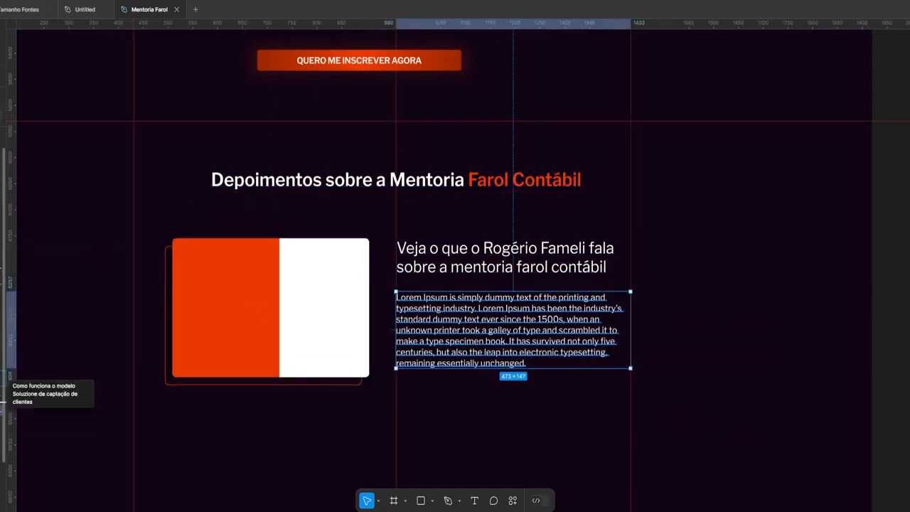
{"action": "left_click", "coordinate": [1, 282]}
{"action": "key", "text": "alt+v"}
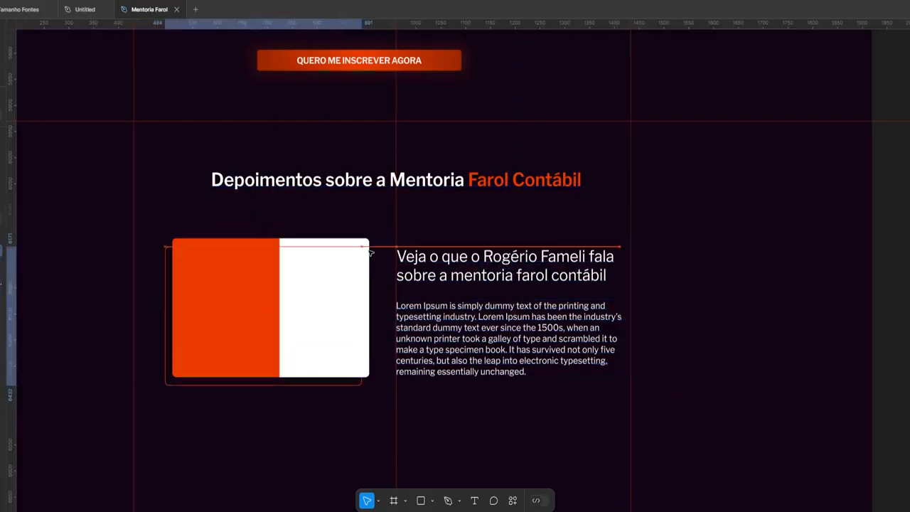
Duplicate the testimonial row downward as a second card
{"action": "left_click", "coordinate": [371, 252]}
{"action": "scroll", "coordinate": [221, 338], "scroll_direction": "down", "scroll_amount": 2}
{"action": "left_click", "coordinate": [500, 299]}
{"action": "left_click_drag", "start_coordinate": [500, 299], "coordinate": [497, 444]}
Move the lower testimonial image card to the right side of its text
{"action": "left_click", "coordinate": [358, 399]}
{"action": "scroll", "coordinate": [278, 368], "scroll_direction": "down", "scroll_amount": 2}
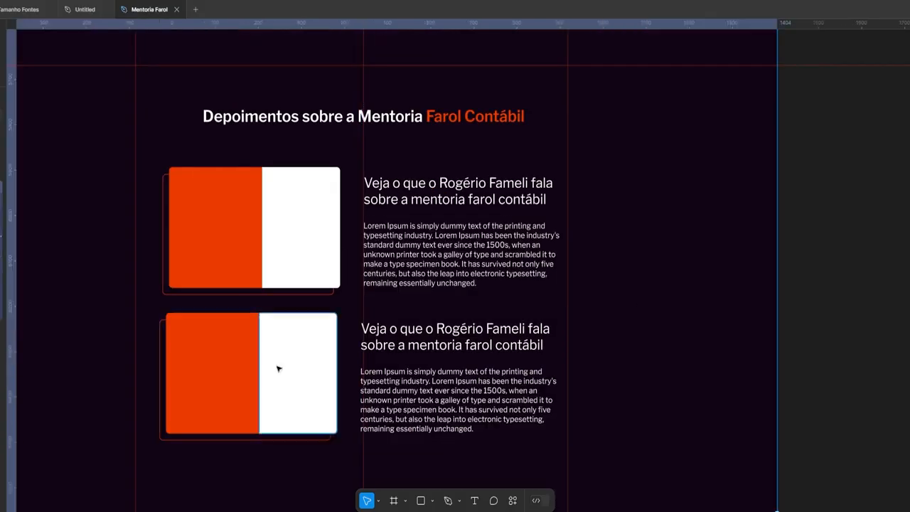
{"action": "key", "text": "r"}
{"action": "left_click", "coordinate": [229, 292]}
{"action": "scroll", "coordinate": [263, 315], "scroll_direction": "up", "scroll_amount": 3}
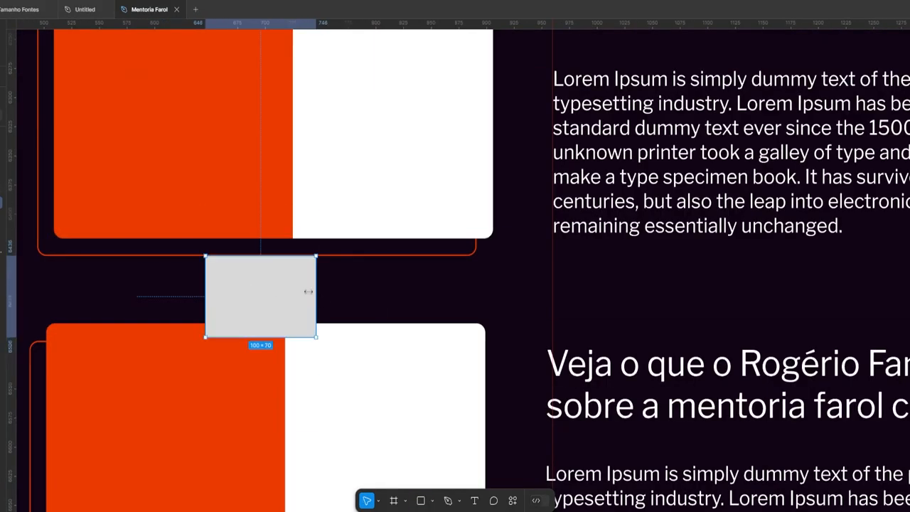
{"action": "scroll", "coordinate": [308, 291], "scroll_direction": "down", "scroll_amount": 3}
{"action": "key", "text": "ctrl+z"}
{"action": "key", "text": "Tab"}
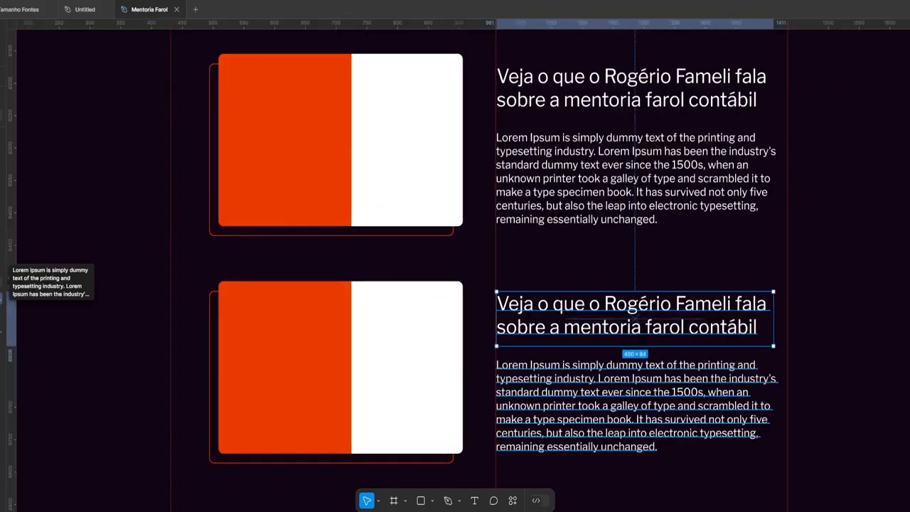
{"action": "left_click_drag", "start_coordinate": [368, 354], "coordinate": [662, 354]}
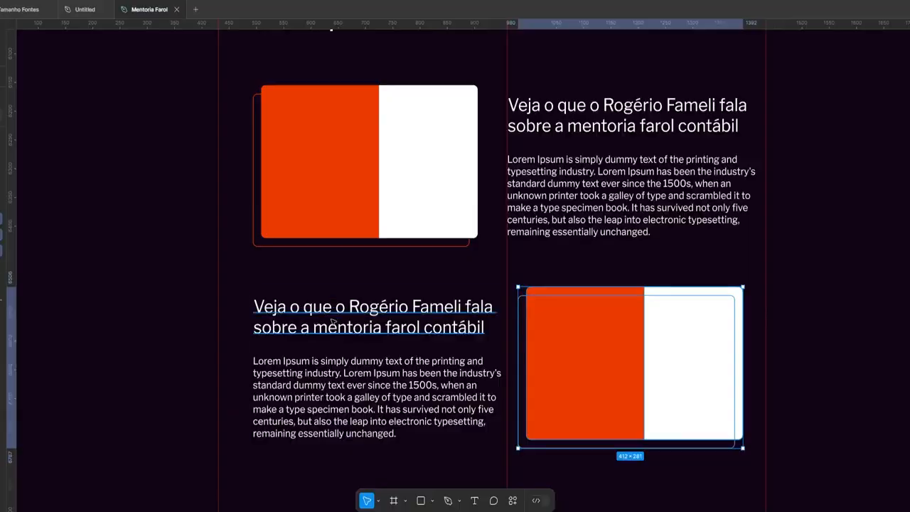
Paste the converted lowercase heading and duplicate the two testimonial rows below
{"action": "key", "text": "Escape"}
{"action": "scroll", "coordinate": [460, 361], "scroll_direction": "down", "scroll_amount": 3}
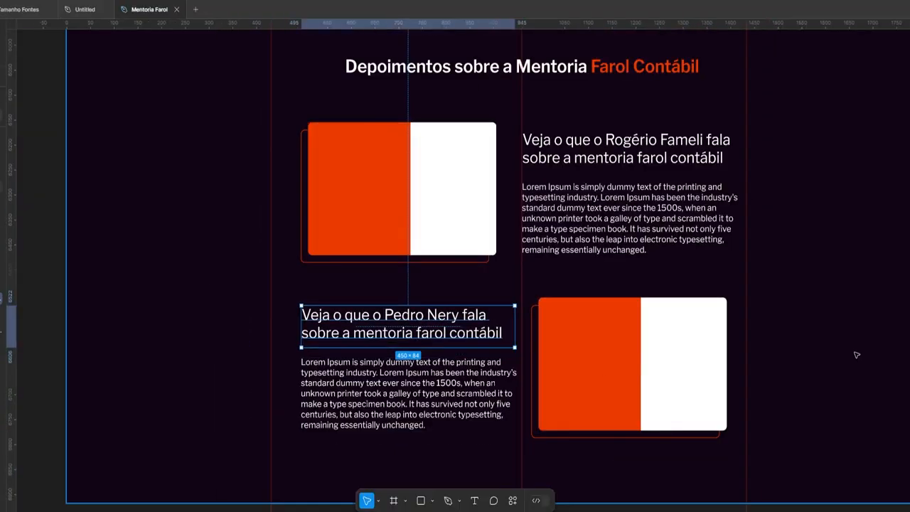
{"action": "key", "text": "Escape"}
{"action": "scroll", "coordinate": [403, 463], "scroll_direction": "down", "scroll_amount": 2}
{"action": "scroll", "coordinate": [402, 463], "scroll_direction": "up", "scroll_amount": 2}
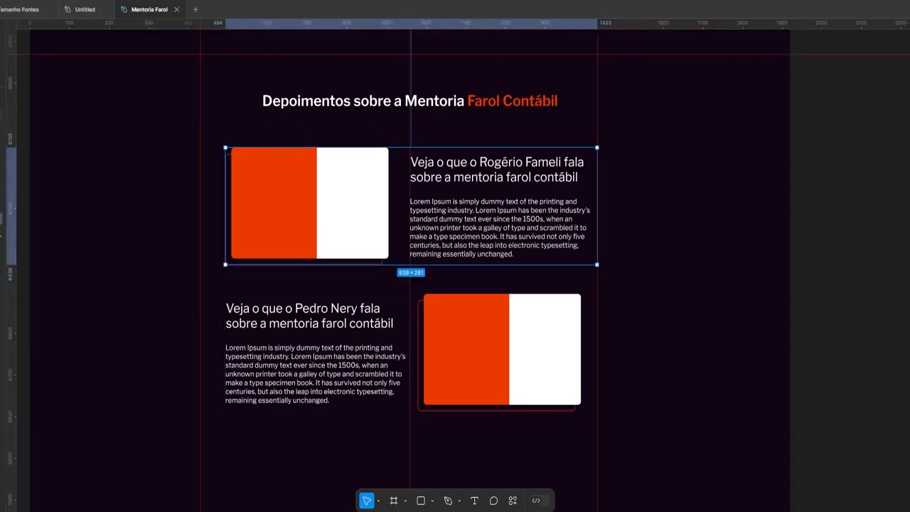
{"action": "key", "text": "ctrl+d"}
Change the third testimonial's heading to a different mentee's name
{"action": "scroll", "coordinate": [455, 285], "scroll_direction": "down", "scroll_amount": 2}
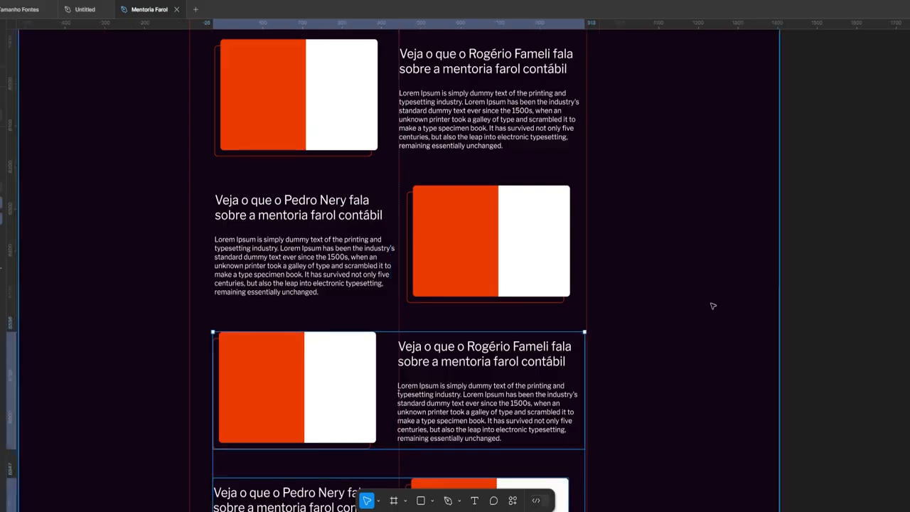
{"action": "scroll", "coordinate": [612, 232], "scroll_direction": "down", "scroll_amount": 4}
{"action": "left_click_drag", "start_coordinate": [517, 227], "coordinate": [430, 204]}
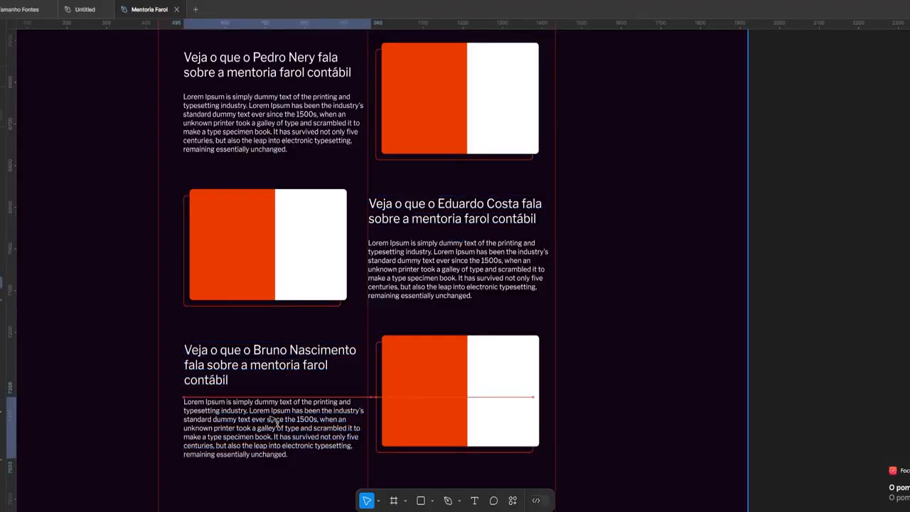
{"action": "scroll", "coordinate": [274, 420], "scroll_direction": "down", "scroll_amount": 2}
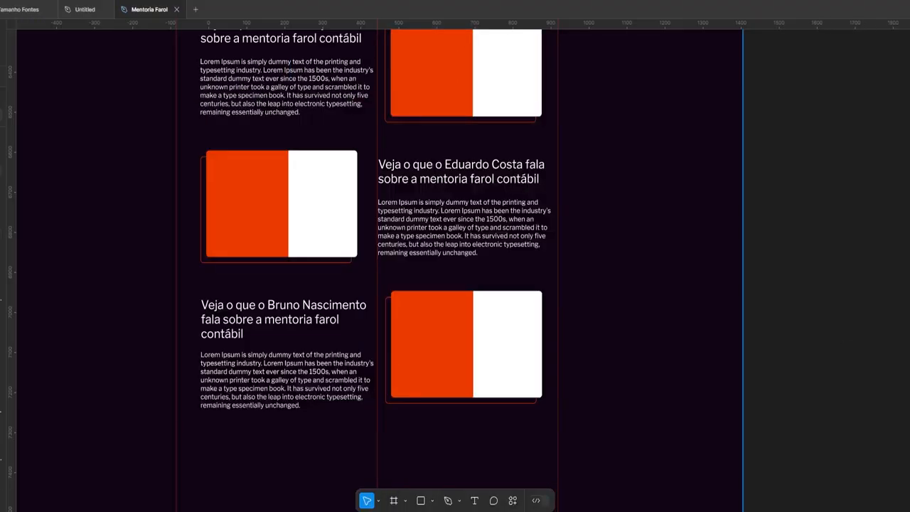
{"action": "scroll", "coordinate": [472, 264], "scroll_direction": "down", "scroll_amount": 2}
{"action": "scroll", "coordinate": [406, 337], "scroll_direction": "up", "scroll_amount": 3}
{"action": "key", "text": "shift+r"}
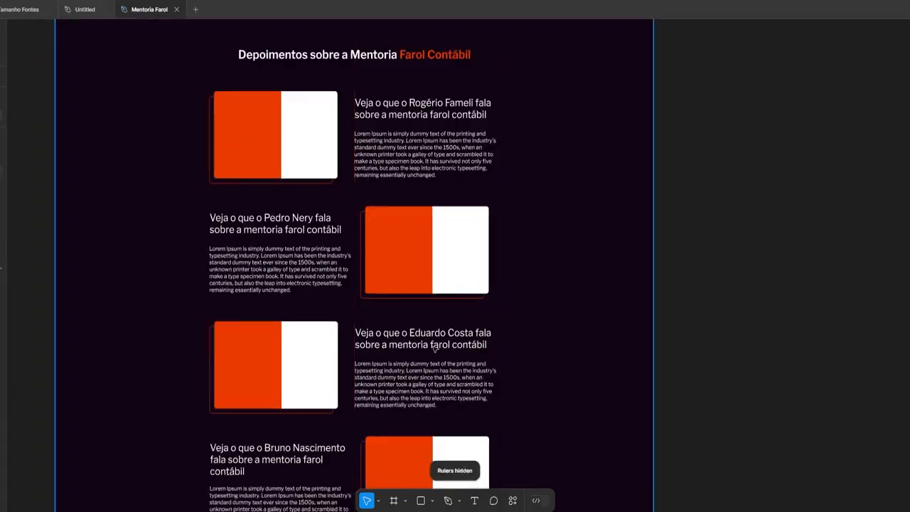
{"action": "scroll", "coordinate": [340, 315], "scroll_direction": "down", "scroll_amount": 3}
{"action": "key", "text": "shift+r"}
{"action": "scroll", "coordinate": [340, 315], "scroll_direction": "down", "scroll_amount": 1}
{"action": "double_click", "coordinate": [418, 284]}
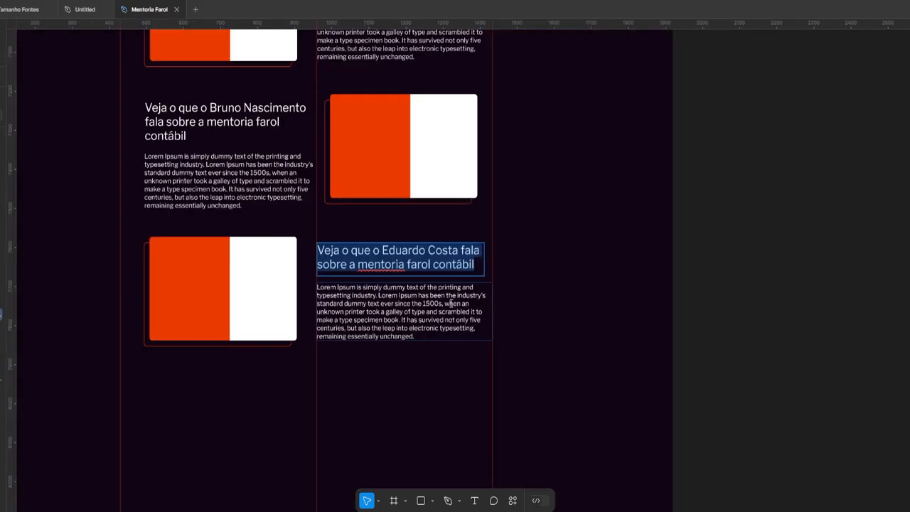
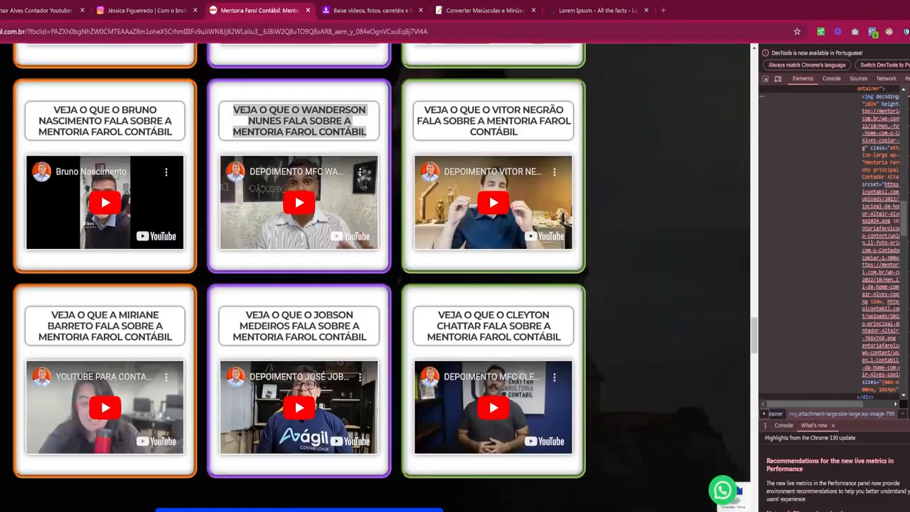
Scroll the live page through the video testimonials and comments down to the mentor biography
{"action": "scroll", "coordinate": [375, 277], "scroll_direction": "down", "scroll_amount": 5}
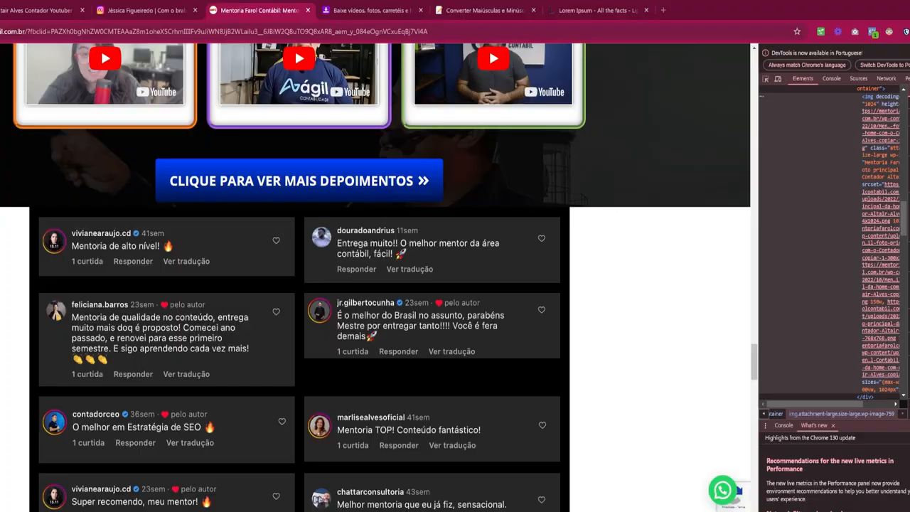
{"action": "scroll", "coordinate": [344, 364], "scroll_direction": "up", "scroll_amount": 10}
{"action": "scroll", "coordinate": [343, 364], "scroll_direction": "down", "scroll_amount": 2}
{"action": "scroll", "coordinate": [344, 364], "scroll_direction": "up", "scroll_amount": 1}
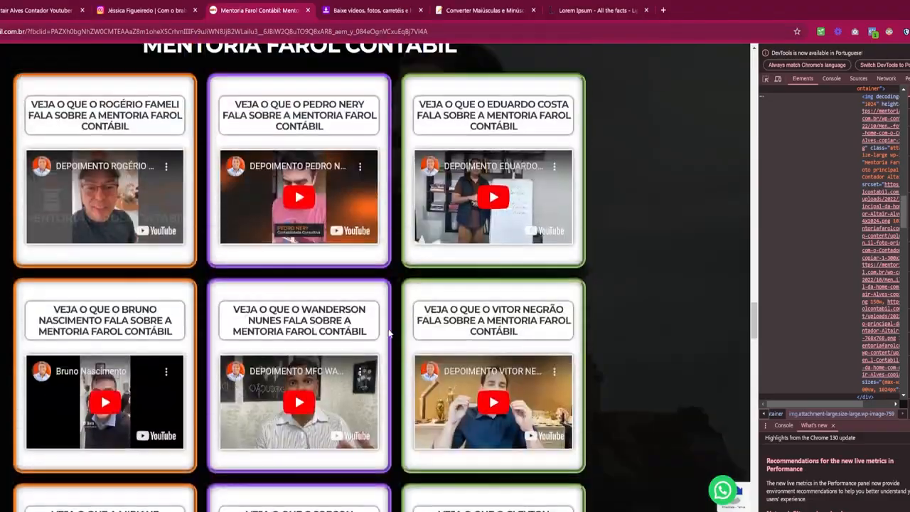
{"action": "scroll", "coordinate": [343, 364], "scroll_direction": "down", "scroll_amount": 2}
{"action": "scroll", "coordinate": [344, 363], "scroll_direction": "down", "scroll_amount": 9}
{"action": "scroll", "coordinate": [296, 297], "scroll_direction": "up", "scroll_amount": 5}
{"action": "scroll", "coordinate": [234, 365], "scroll_direction": "down", "scroll_amount": 8}
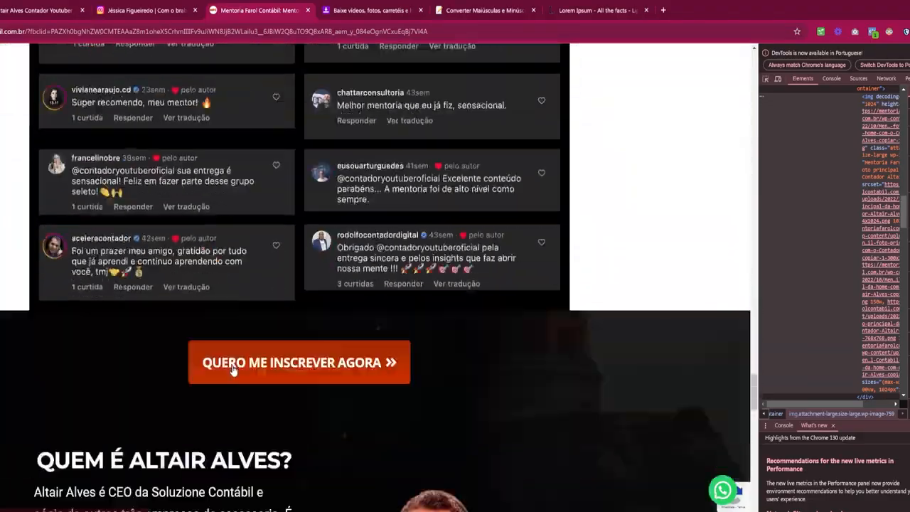
{"action": "scroll", "coordinate": [234, 366], "scroll_direction": "down", "scroll_amount": 4}
{"action": "scroll", "coordinate": [755, 423], "scroll_direction": "up", "scroll_amount": 10}
{"action": "scroll", "coordinate": [713, 213], "scroll_direction": "down", "scroll_amount": 18}
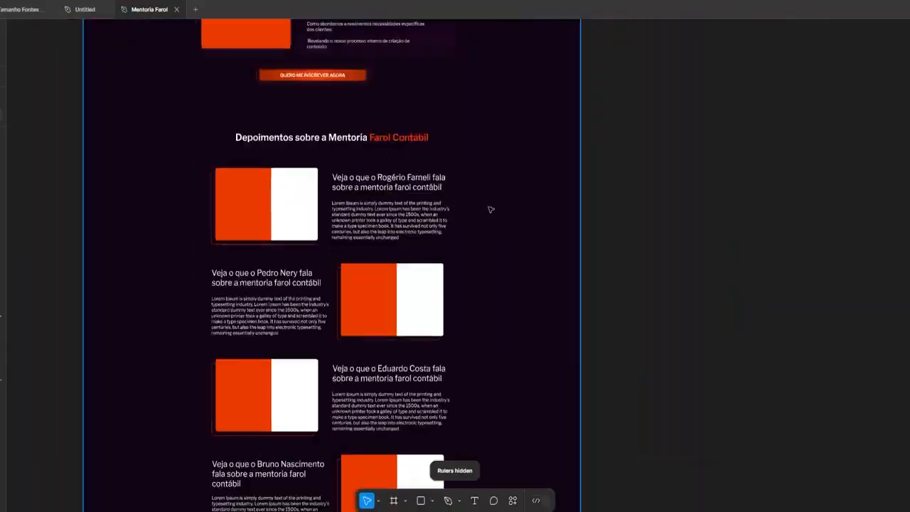
{"action": "scroll", "coordinate": [484, 252], "scroll_direction": "up", "scroll_amount": 10}
Scroll the Mentoria Farol canvas to bring the Página antiga and Paleta frames into view
{"action": "scroll", "coordinate": [484, 252], "scroll_direction": "up", "scroll_amount": 1}
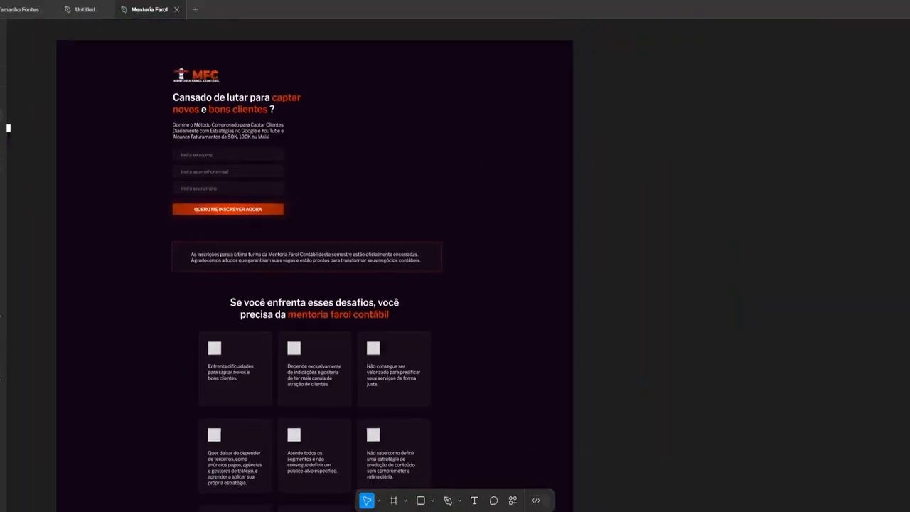
{"action": "scroll", "coordinate": [484, 252], "scroll_direction": "down", "scroll_amount": 4}
{"action": "scroll", "coordinate": [880, 328], "scroll_direction": "down", "scroll_amount": 5}
{"action": "scroll", "coordinate": [862, 189], "scroll_direction": "up", "scroll_amount": 6}
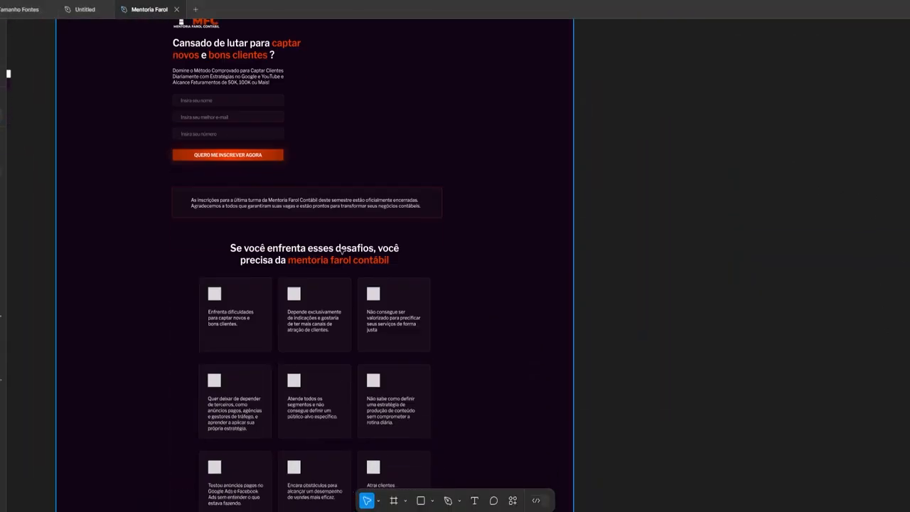
{"action": "scroll", "coordinate": [342, 250], "scroll_direction": "up", "scroll_amount": 3}
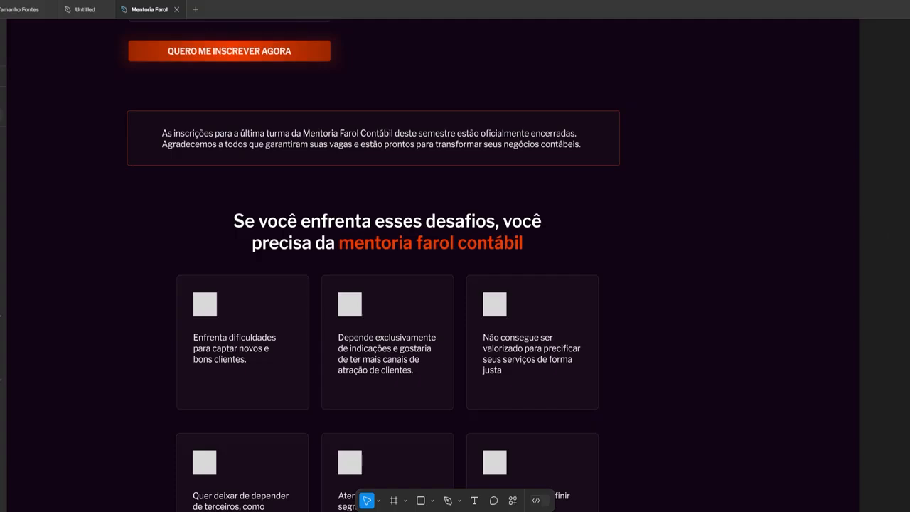
{"action": "scroll", "coordinate": [548, 203], "scroll_direction": "down", "scroll_amount": 12}
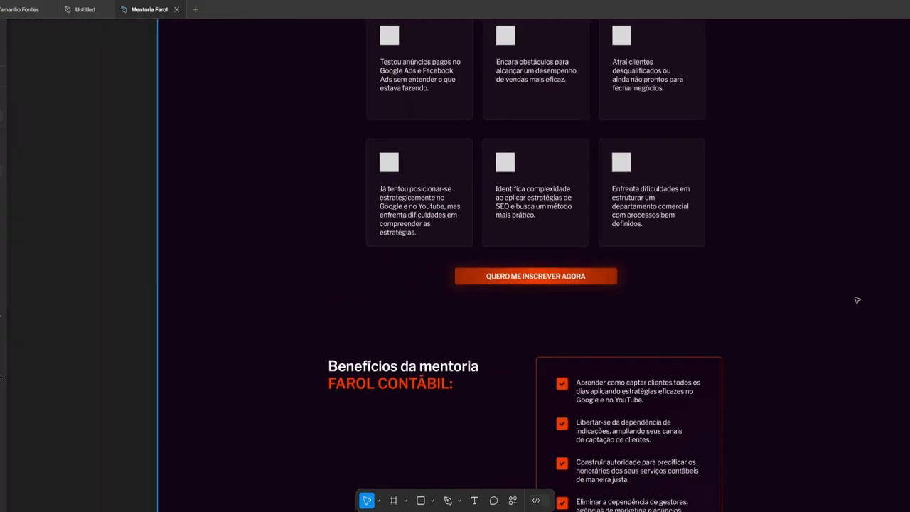
{"action": "scroll", "coordinate": [891, 450], "scroll_direction": "right", "scroll_amount": 1}
{"action": "scroll", "coordinate": [891, 450], "scroll_direction": "up", "scroll_amount": 5}
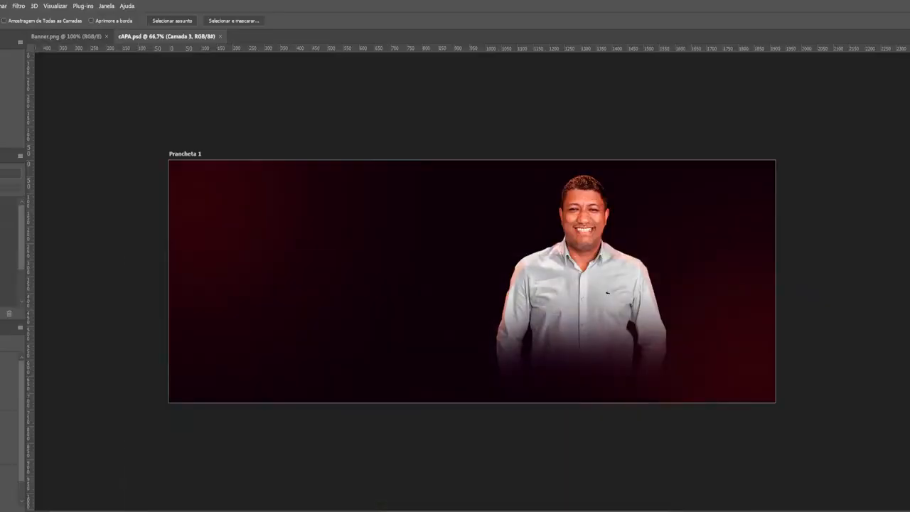
Draw a full-height orange stripe beside the portrait and make two copies shifted right
{"action": "scroll", "coordinate": [646, 249], "scroll_direction": "up", "scroll_amount": 3}
{"action": "scroll", "coordinate": [311, 302], "scroll_direction": "down", "scroll_amount": 1}
{"action": "left_click_drag", "start_coordinate": [392, 149], "coordinate": [445, 393]}
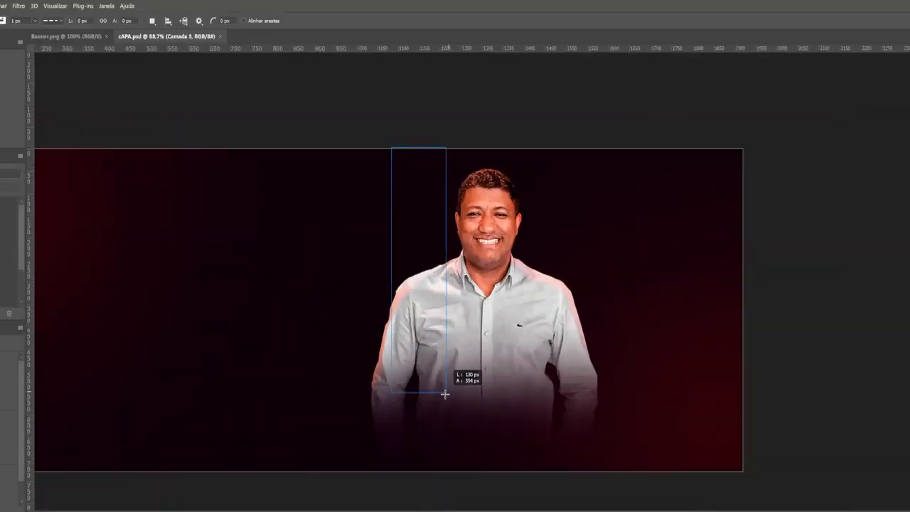
{"action": "left_click_drag", "start_coordinate": [444, 470], "coordinate": [447, 471]}
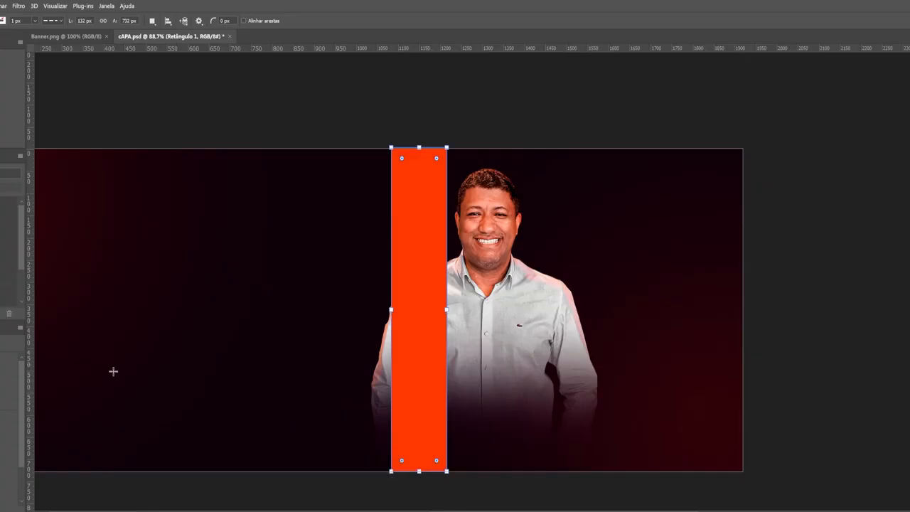
{"action": "key", "text": "ctrl+alt+t"}
{"action": "left_click_drag", "start_coordinate": [441, 208], "coordinate": [504, 209]}
{"action": "key", "text": "Return"}
{"action": "key", "text": "ctrl+alt+t"}
{"action": "left_click_drag", "start_coordinate": [475, 248], "coordinate": [538, 248]}
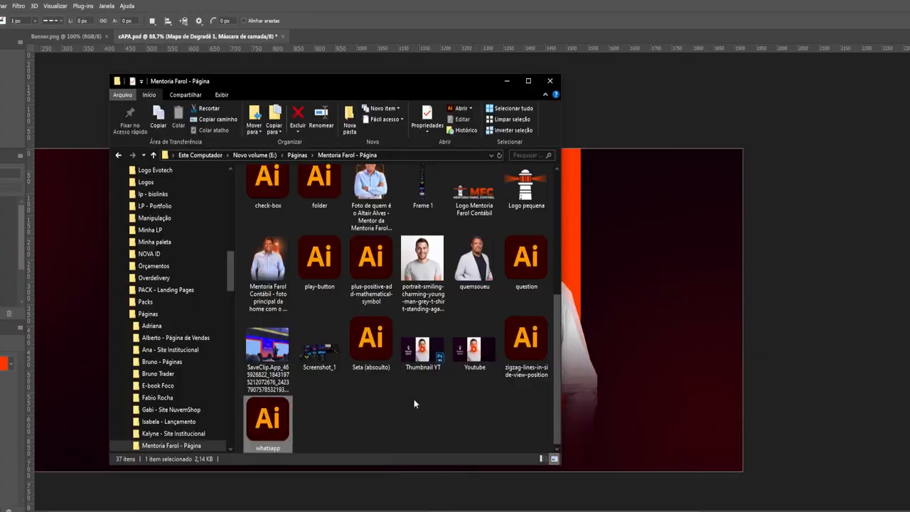
Place a teal lighthouse photo and clip it into the right stripe
{"action": "left_click_drag", "start_coordinate": [265, 253], "coordinate": [610, 271]}
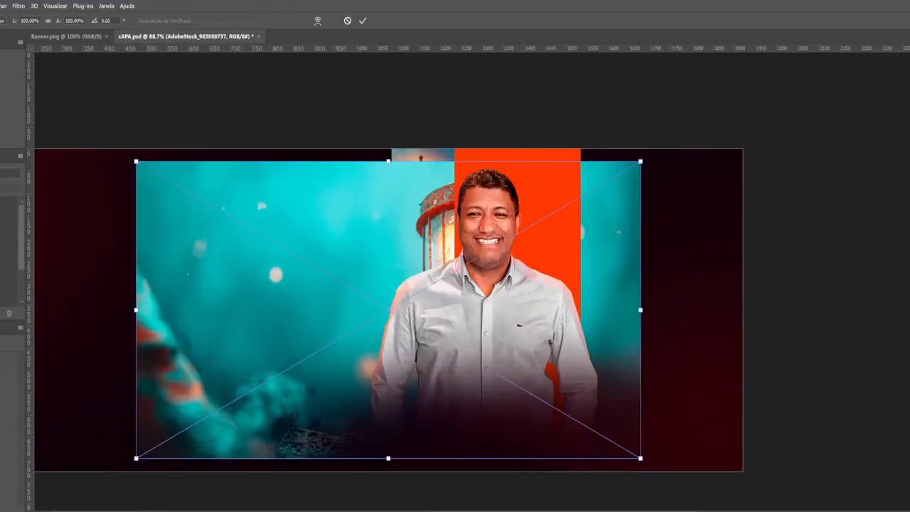
{"action": "key", "text": "Return"}
{"action": "key", "text": "ctrl+alt+g"}
{"action": "key", "text": "ctrl+t"}
{"action": "left_click_drag", "start_coordinate": [531, 308], "coordinate": [561, 308]}
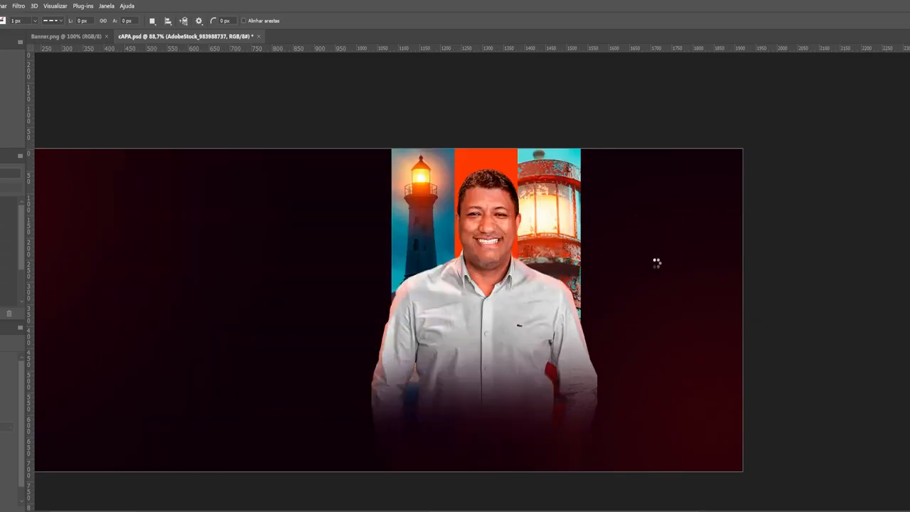
{"action": "key", "text": "Return"}
Clip a second teal photo into the left stripe and enlarge it to fit
{"action": "key", "text": "ctrl+alt+g"}
{"action": "key", "text": "ctrl+t"}
{"action": "left_click_drag", "start_coordinate": [335, 148], "coordinate": [335, 69]}
{"action": "key", "text": "ctrl+minus"}
{"action": "left_click_drag", "start_coordinate": [387, 133], "coordinate": [386, 232]}
{"action": "left_click_drag", "start_coordinate": [503, 293], "coordinate": [468, 254]}
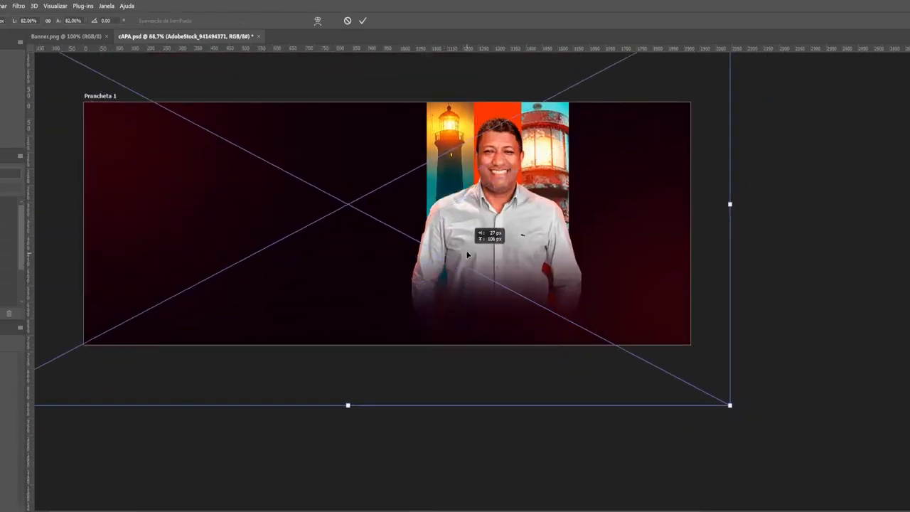
{"action": "mouse_move", "coordinate": [508, 168]}
{"action": "left_mouse_down"}
{"action": "mouse_move", "coordinate": [657, 151]}
{"action": "mouse_move", "coordinate": [510, 189]}
{"action": "mouse_move", "coordinate": [514, 176]}
{"action": "left_mouse_up"}
{"action": "key", "text": "Return"}
{"action": "key", "text": "ctrl+alt+g"}
{"action": "key", "text": "ctrl+alt+g"}
Resize the right lighthouse photo and stretch the left-stripe photo to full height
{"action": "key", "text": "ctrl+t"}
{"action": "left_click_drag", "start_coordinate": [527, 266], "coordinate": [535, 265]}
{"action": "key", "text": "Return"}
{"action": "scroll", "coordinate": [734, 245], "scroll_direction": "up", "scroll_amount": 4}
{"action": "left_click", "coordinate": [377, 277], "text": "ctrl"}
{"action": "key", "text": "ctrl+t"}
{"action": "scroll", "coordinate": [377, 278], "scroll_direction": "down", "scroll_amount": 8}
{"action": "left_click_drag", "start_coordinate": [391, 253], "coordinate": [435, 170]}
{"action": "left_click_drag", "start_coordinate": [359, 298], "coordinate": [358, 379]}
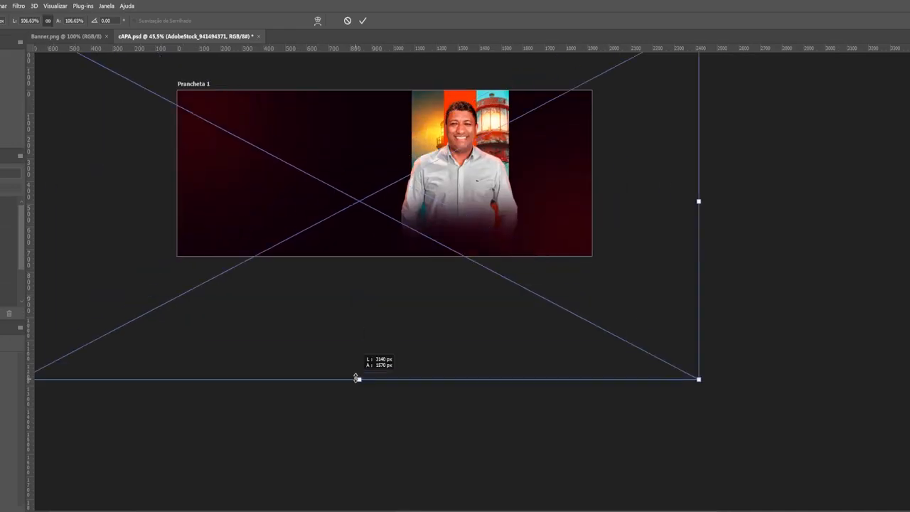
{"action": "left_click_drag", "start_coordinate": [332, 350], "coordinate": [341, 468]}
{"action": "key", "text": "Return"}
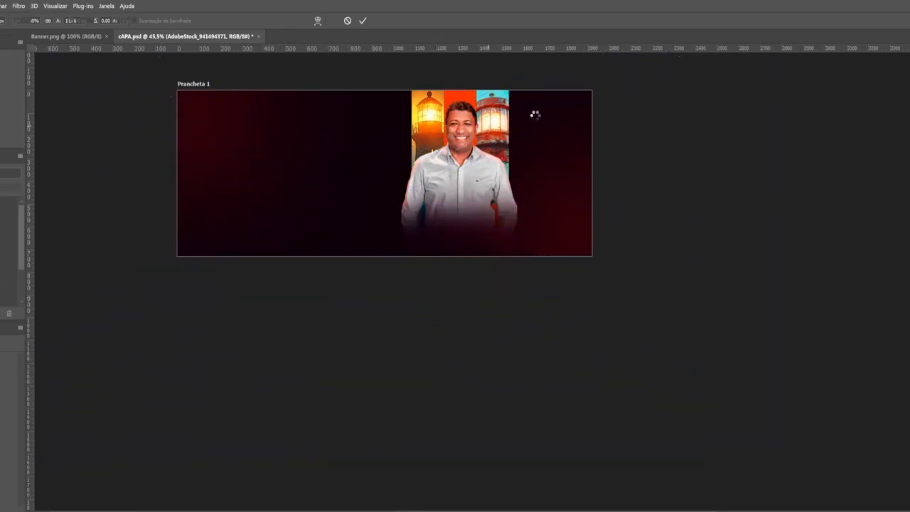
Tint the left lighthouse orange with a gradient map and clip two lighthouse copies into stripes
{"action": "scroll", "coordinate": [534, 114], "scroll_direction": "up", "scroll_amount": 4}
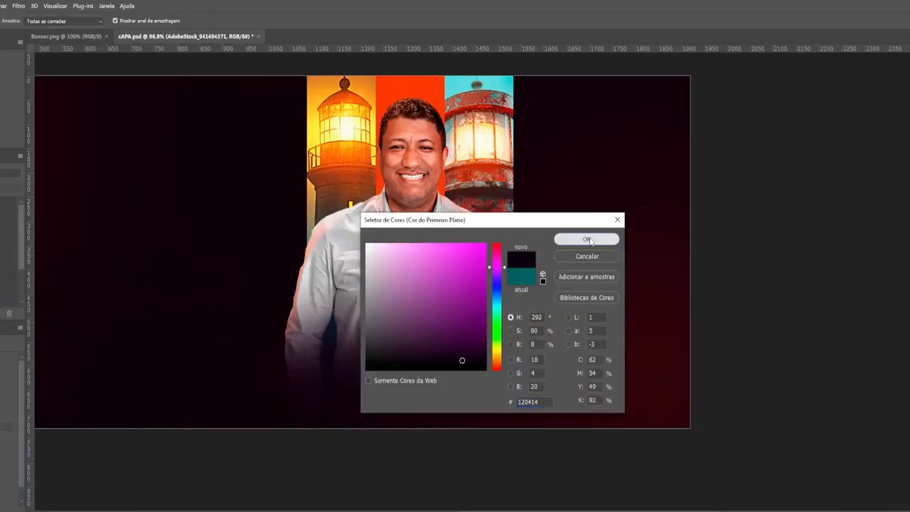
{"action": "key", "text": "Return"}
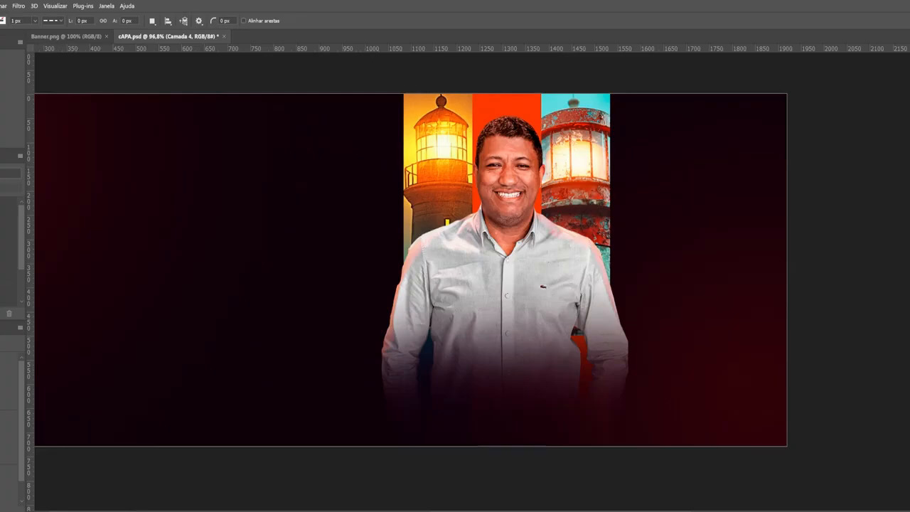
{"action": "scroll", "coordinate": [483, 247], "scroll_direction": "down", "scroll_amount": 3}
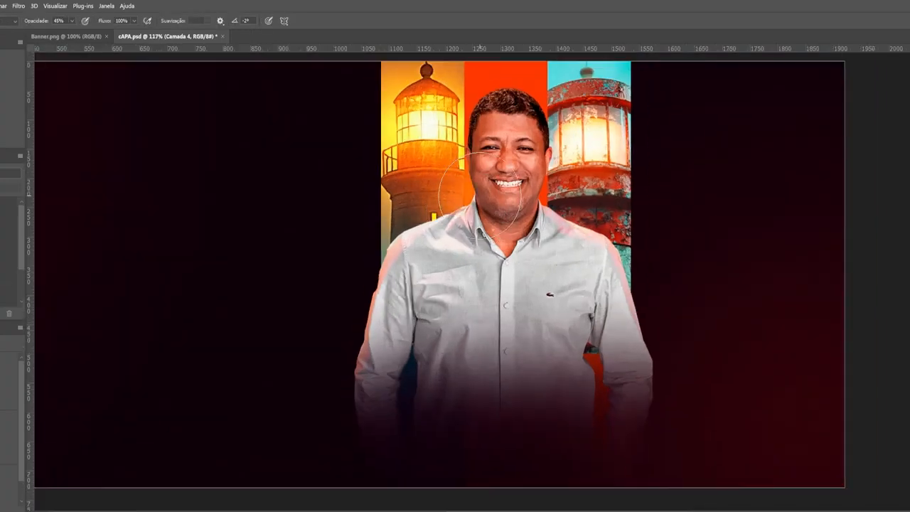
{"action": "key", "text": "ctrl+j"}
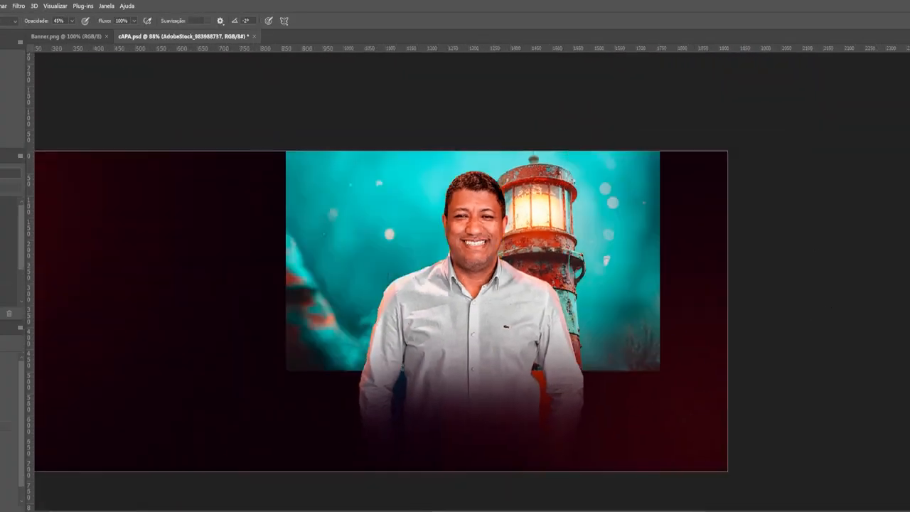
{"action": "key", "text": "ctrl+alt+g"}
{"action": "key", "text": "ctrl+t"}
{"action": "left_click_drag", "start_coordinate": [226, 181], "coordinate": [320, 215]}
{"action": "key", "text": "Return"}
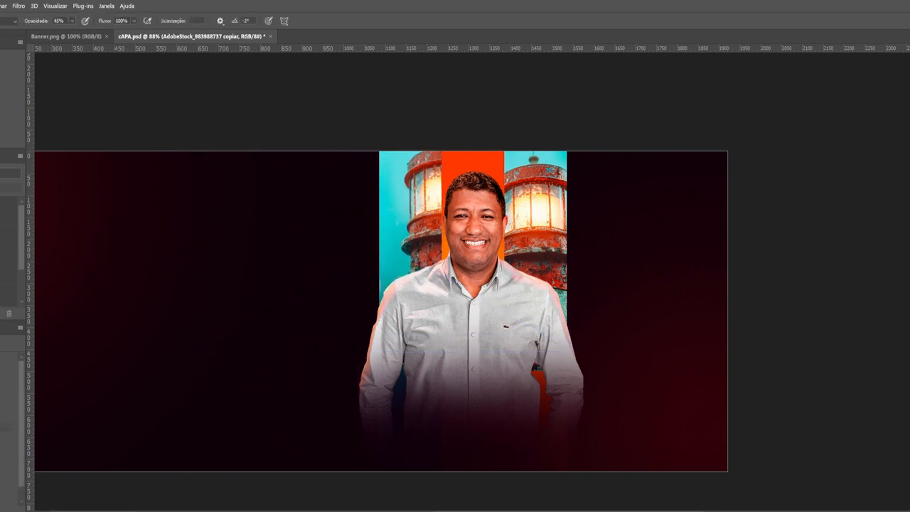
{"action": "key", "text": "ctrl+j"}
{"action": "key", "text": "ctrl+alt+g"}
{"action": "key", "text": "ctrl+t"}
{"action": "key", "text": "Return"}
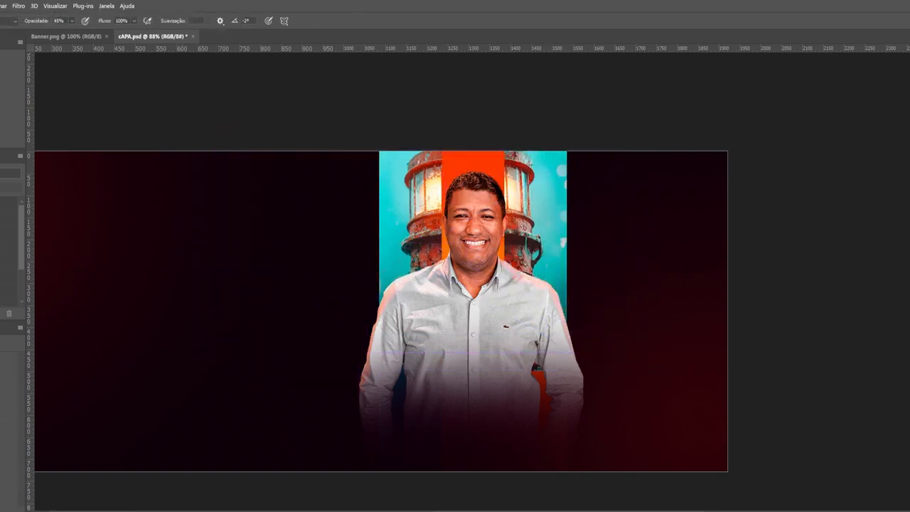
Draw a solid vertical line at the stripe's left edge and duplicate it
{"action": "scroll", "coordinate": [324, 244], "scroll_direction": "up", "scroll_amount": 1}
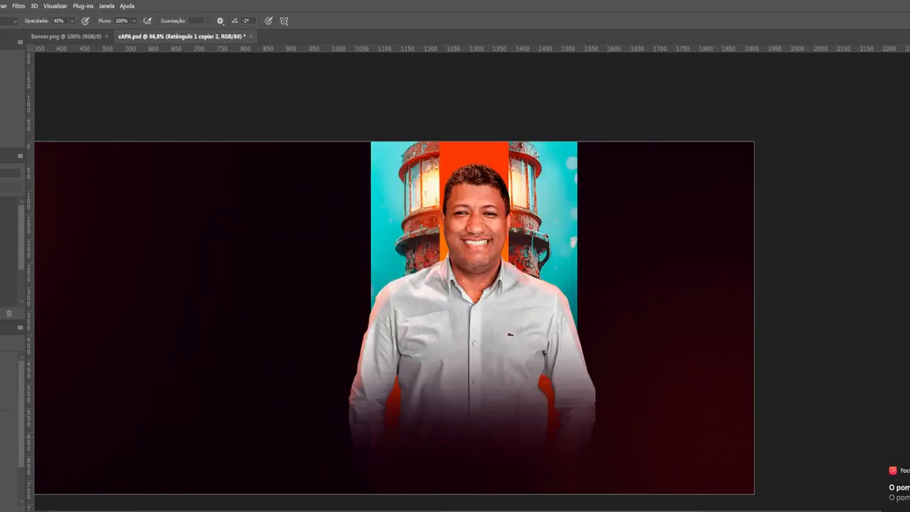
{"action": "left_click", "coordinate": [367, 142]}
{"action": "left_click", "coordinate": [52, 20]}
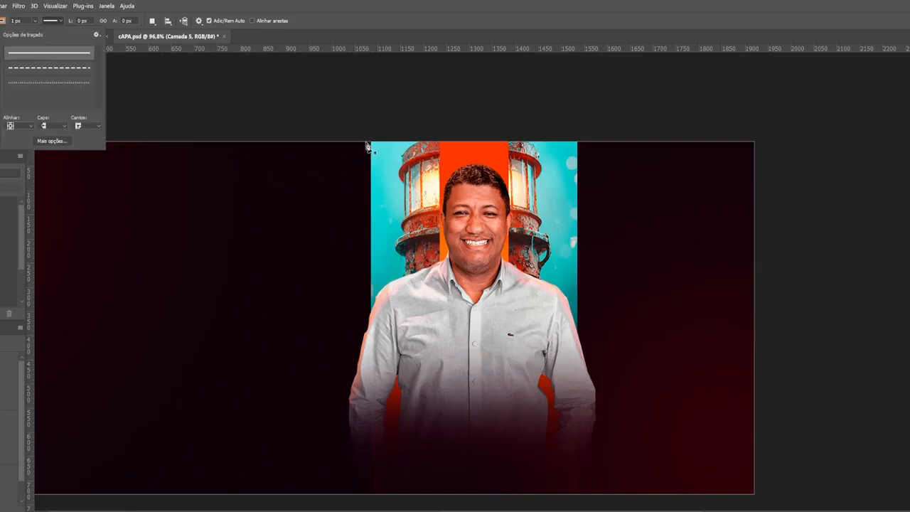
{"action": "left_click", "coordinate": [39, 62]}
{"action": "left_click", "coordinate": [368, 415]}
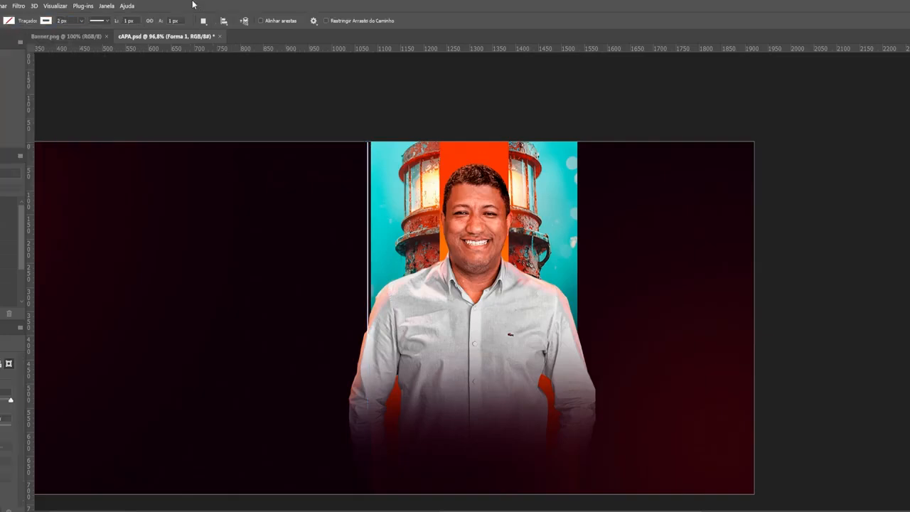
{"action": "key", "text": "ctrl+j"}
{"action": "key", "text": "ctrl+t"}
{"action": "scroll", "coordinate": [363, 291], "scroll_direction": "up", "scroll_amount": 6}
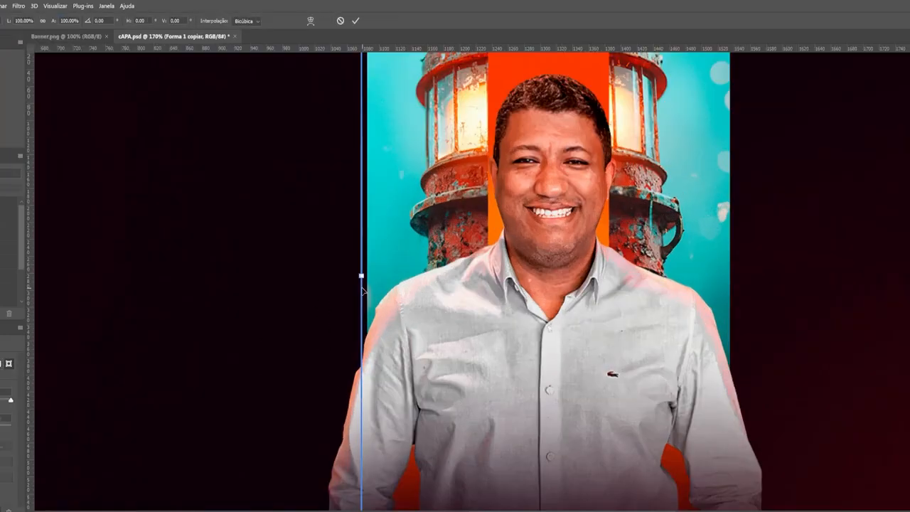
{"action": "scroll", "coordinate": [741, 331], "scroll_direction": "down", "scroll_amount": 4}
{"action": "scroll", "coordinate": [742, 331], "scroll_direction": "up", "scroll_amount": 3}
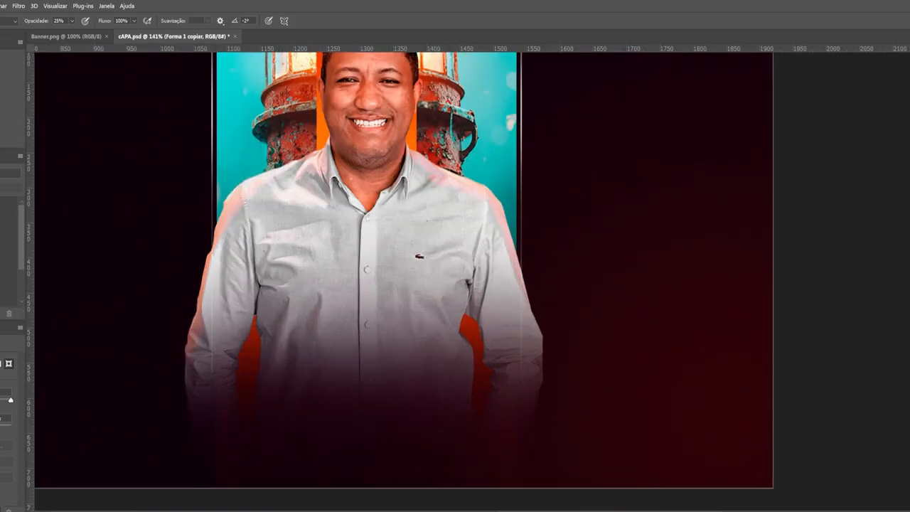
{"action": "scroll", "coordinate": [361, 352], "scroll_direction": "down", "scroll_amount": 1}
{"action": "scroll", "coordinate": [361, 352], "scroll_direction": "up", "scroll_amount": 1}
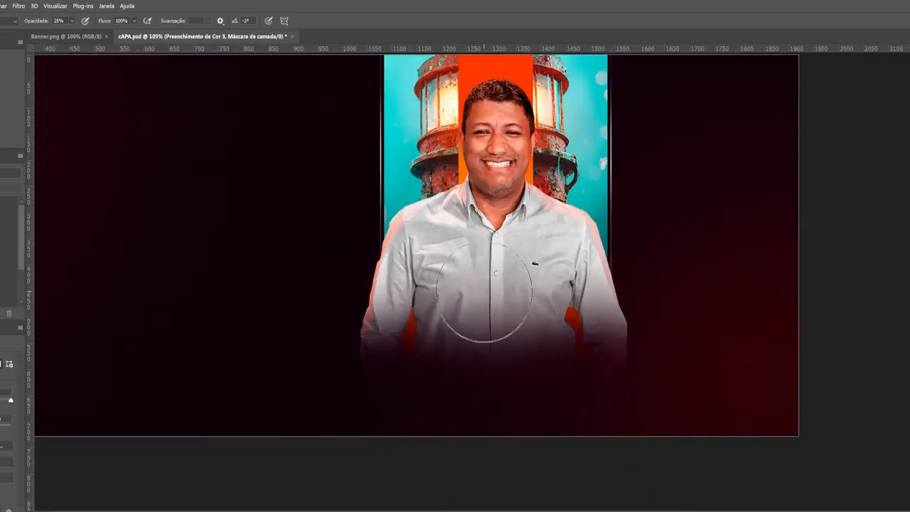
{"action": "scroll", "coordinate": [484, 292], "scroll_direction": "down", "scroll_amount": 1}
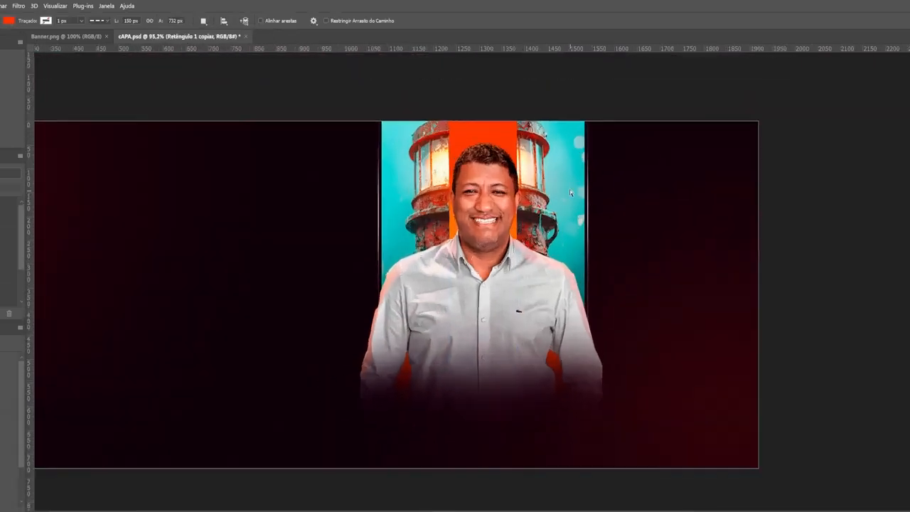
{"action": "left_click", "coordinate": [18, 6]}
In Camera Raw, raise blacks, texture, clarity and dehaze and brighten reds and oranges
{"action": "left_click", "coordinate": [40, 79]}
{"action": "left_click_drag", "start_coordinate": [589, 258], "coordinate": [598, 259]}
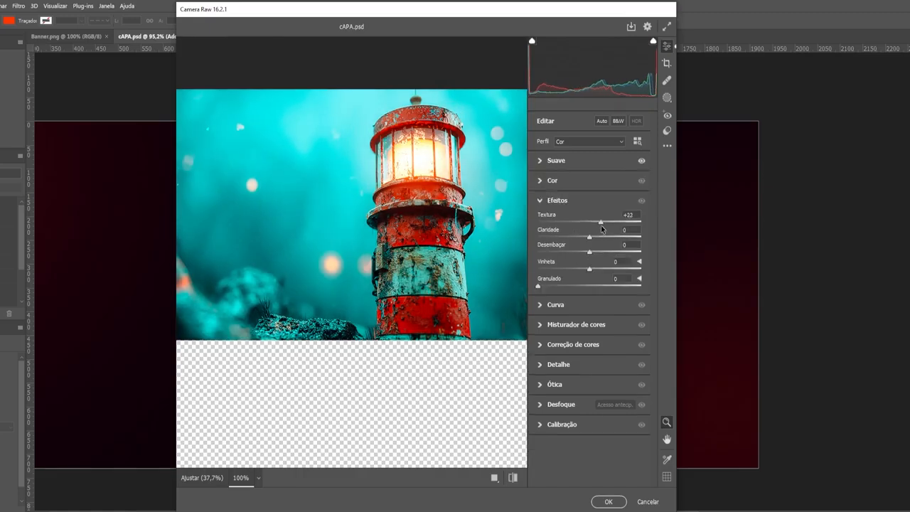
{"action": "left_click_drag", "start_coordinate": [590, 238], "coordinate": [593, 239]}
{"action": "left_click_drag", "start_coordinate": [590, 252], "coordinate": [598, 255]}
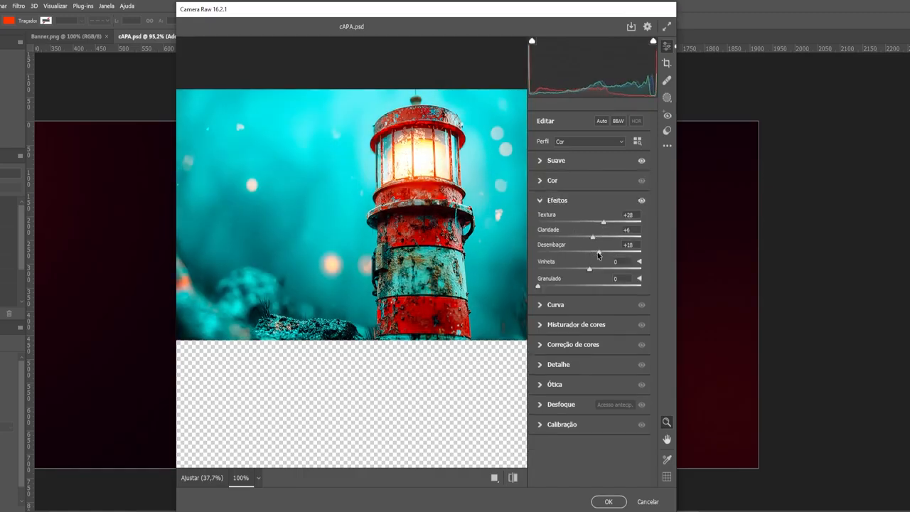
{"action": "left_click", "coordinate": [558, 200]}
{"action": "left_click_drag", "start_coordinate": [590, 316], "coordinate": [607, 322]}
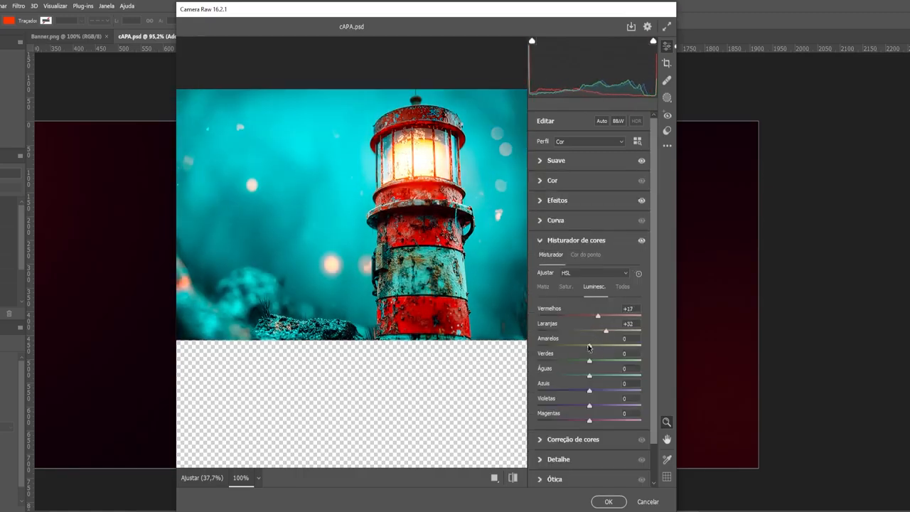
{"action": "left_click", "coordinate": [566, 286]}
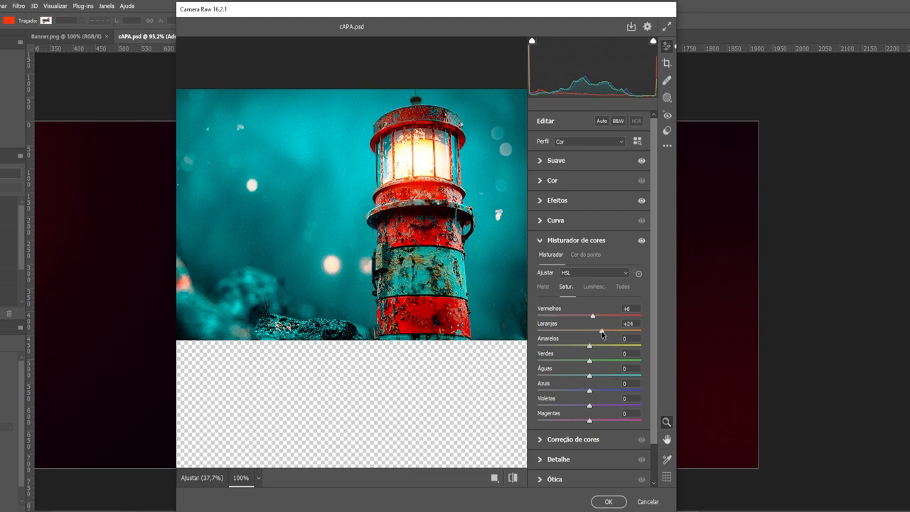
{"action": "left_click", "coordinate": [557, 160]}
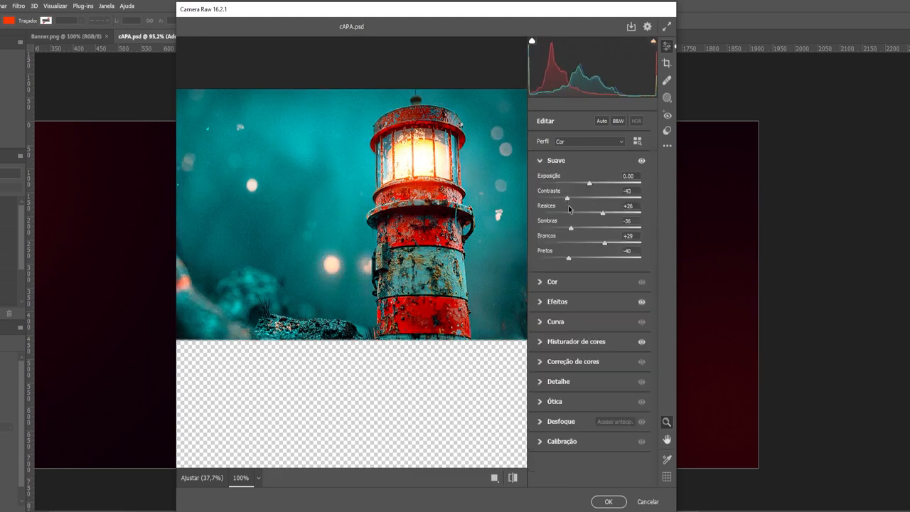
{"action": "left_click", "coordinate": [582, 386]}
{"action": "left_click", "coordinate": [608, 502]}
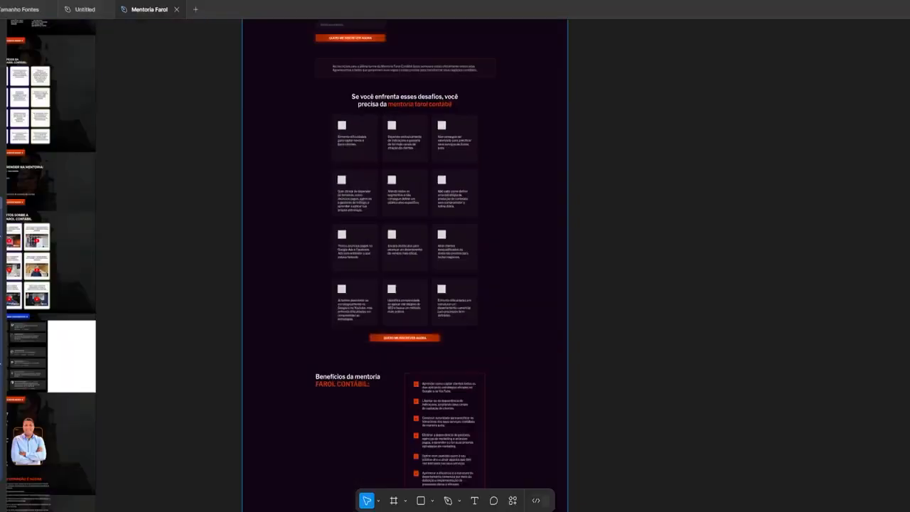
Scroll the Mentoria Farol canvas down to the challenges grid
{"action": "scroll", "coordinate": [494, 335], "scroll_direction": "down", "scroll_amount": 5}
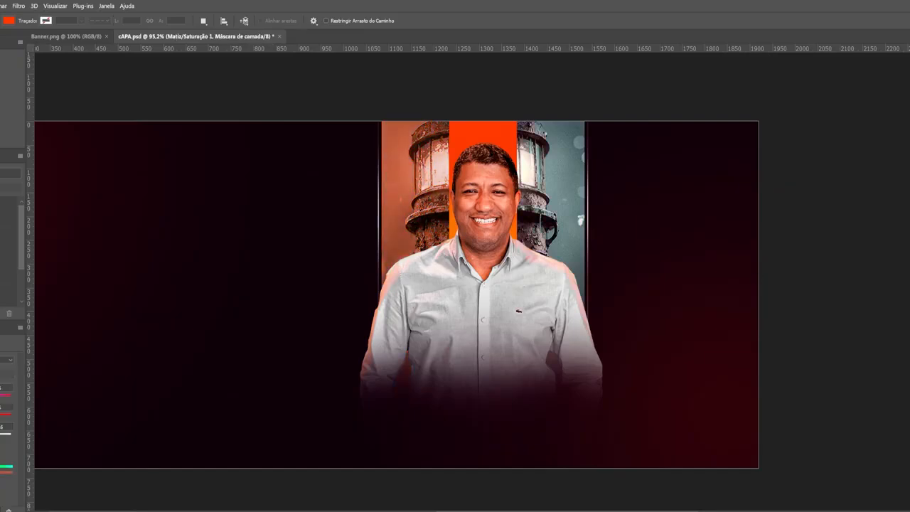
Soft-brush the Hue/Saturation masks and give Retângulo 1 copiar an Inner Glow
{"action": "key", "text": "b"}
{"action": "scroll", "coordinate": [403, 147], "scroll_direction": "up", "scroll_amount": 2}
{"action": "scroll", "coordinate": [460, 301], "scroll_direction": "down", "scroll_amount": 1}
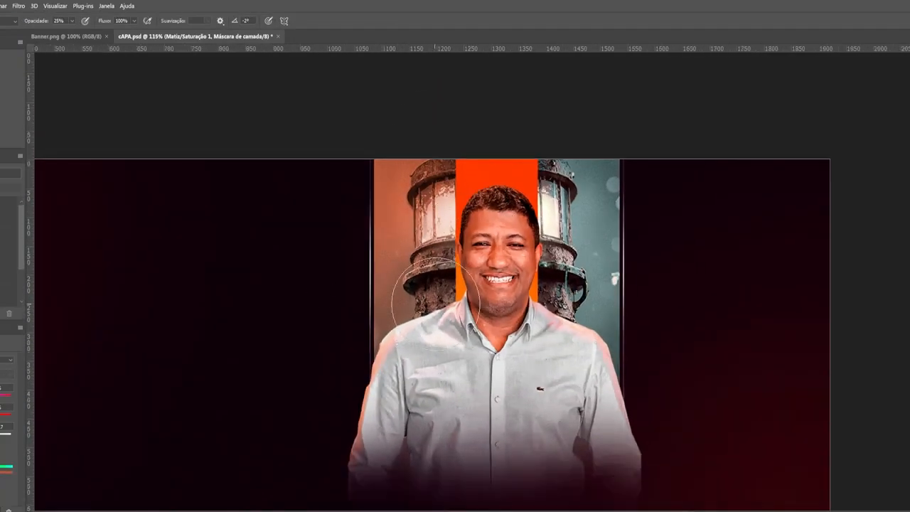
{"action": "scroll", "coordinate": [446, 257], "scroll_direction": "down", "scroll_amount": 1}
{"action": "scroll", "coordinate": [325, 199], "scroll_direction": "up", "scroll_amount": 3}
{"action": "scroll", "coordinate": [325, 199], "scroll_direction": "down", "scroll_amount": 2}
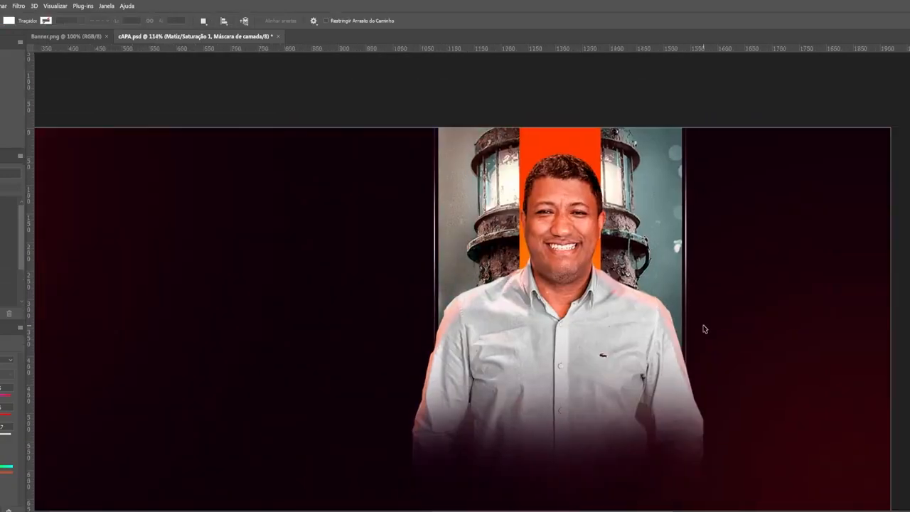
{"action": "scroll", "coordinate": [455, 320], "scroll_direction": "up", "scroll_amount": 1}
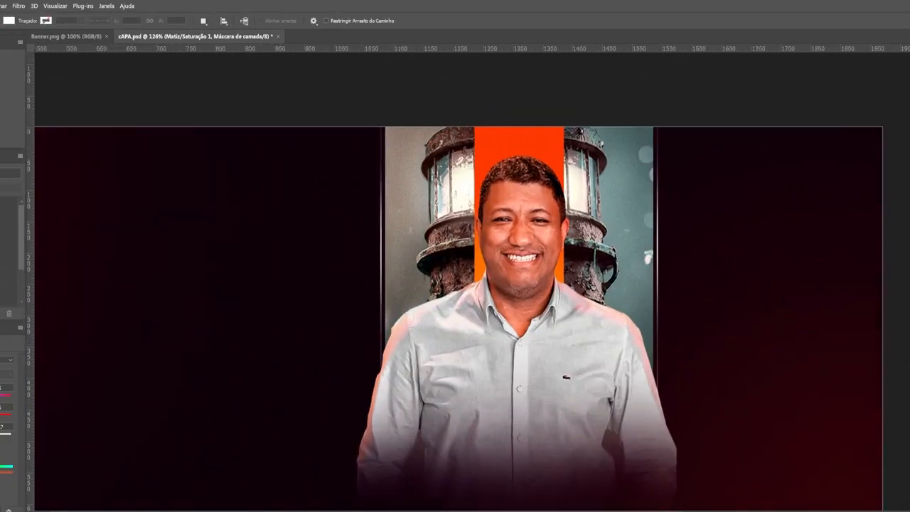
{"action": "scroll", "coordinate": [605, 341], "scroll_direction": "up", "scroll_amount": 5}
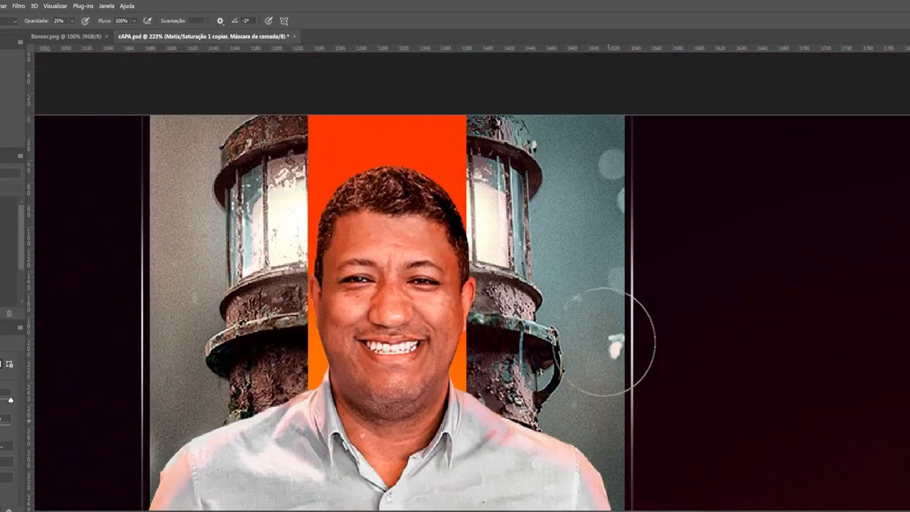
{"action": "scroll", "coordinate": [590, 293], "scroll_direction": "down", "scroll_amount": 5}
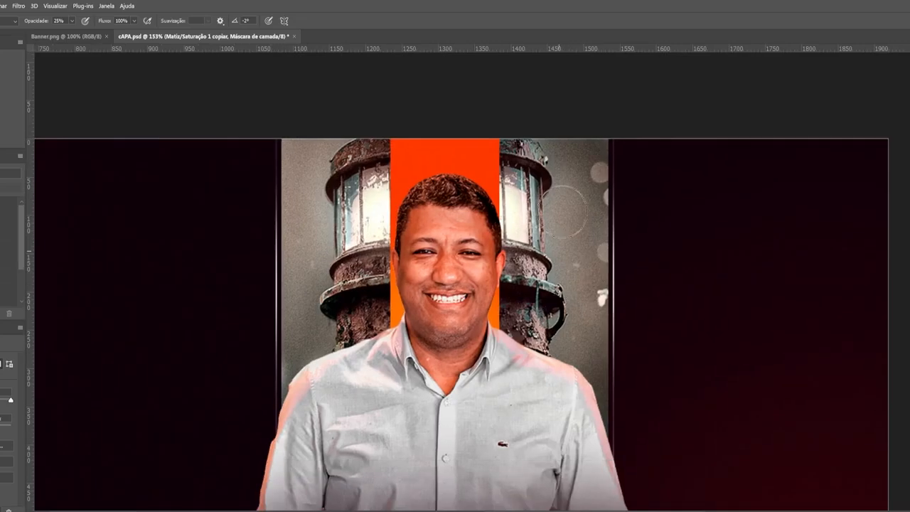
{"action": "scroll", "coordinate": [676, 391], "scroll_direction": "up", "scroll_amount": 1}
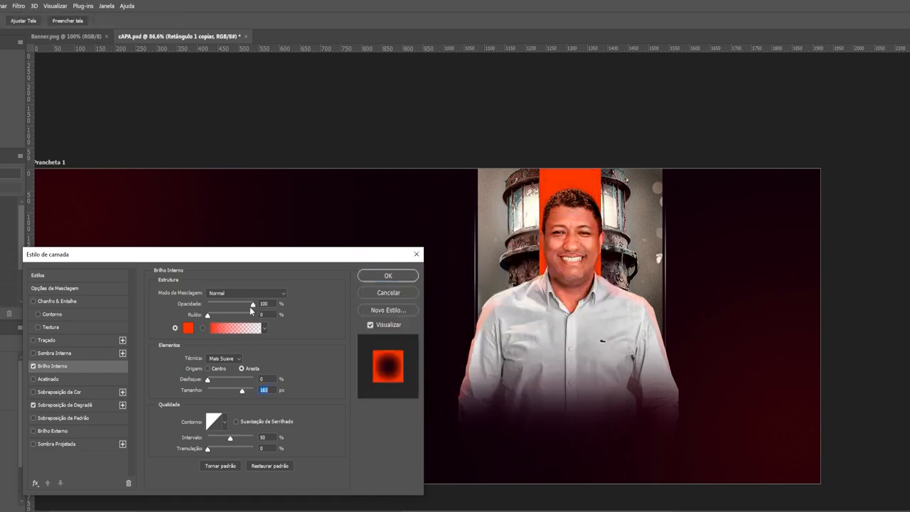
{"action": "left_click", "coordinate": [389, 276]}
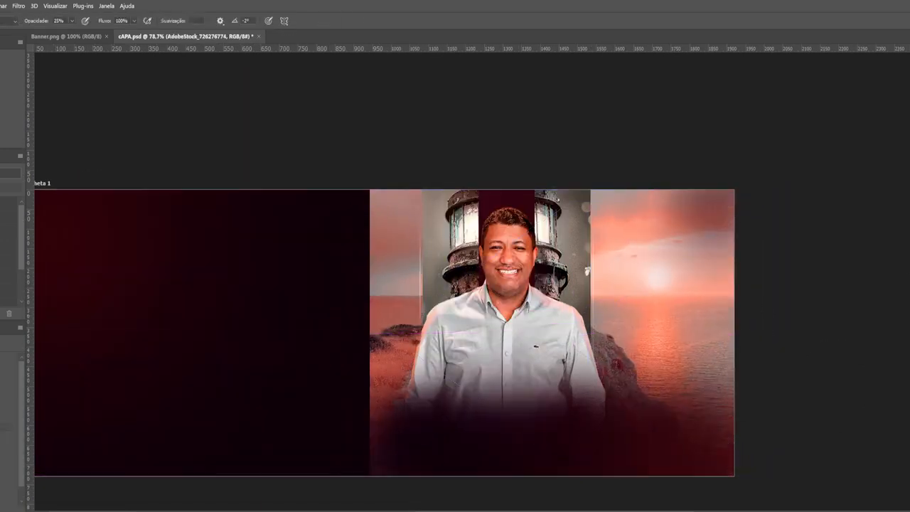
Mask out the sunset photo's left strip and edges, then cancel the Blend If change
{"action": "mouse_move", "coordinate": [391, 416]}
{"action": "left_mouse_down"}
{"action": "mouse_move", "coordinate": [374, 187]}
{"action": "mouse_move", "coordinate": [366, 356]}
{"action": "left_mouse_up"}
{"action": "scroll", "coordinate": [453, 189], "scroll_direction": "down", "scroll_amount": 1}
{"action": "left_click_drag", "start_coordinate": [704, 192], "coordinate": [661, 426]}
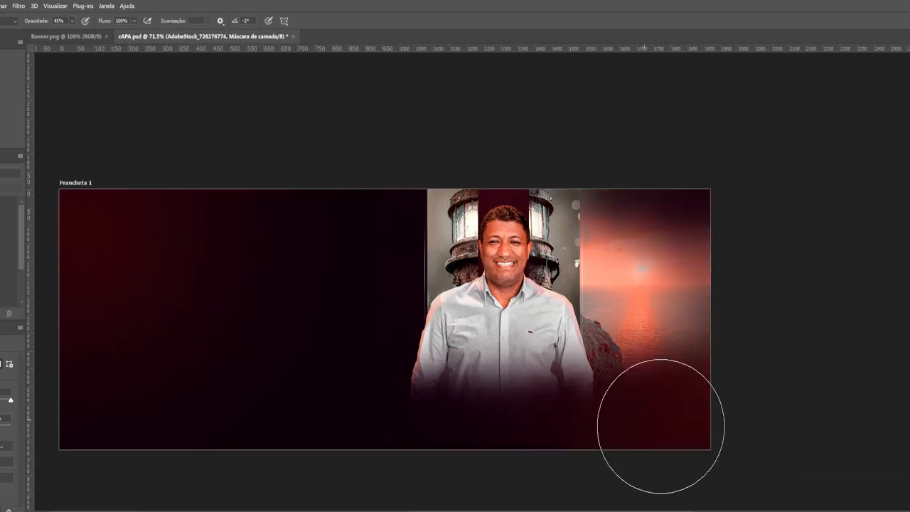
{"action": "scroll", "coordinate": [661, 427], "scroll_direction": "up", "scroll_amount": 1}
{"action": "double_click", "coordinate": [6, 427]}
{"action": "left_click_drag", "start_coordinate": [275, 448], "coordinate": [276, 444]}
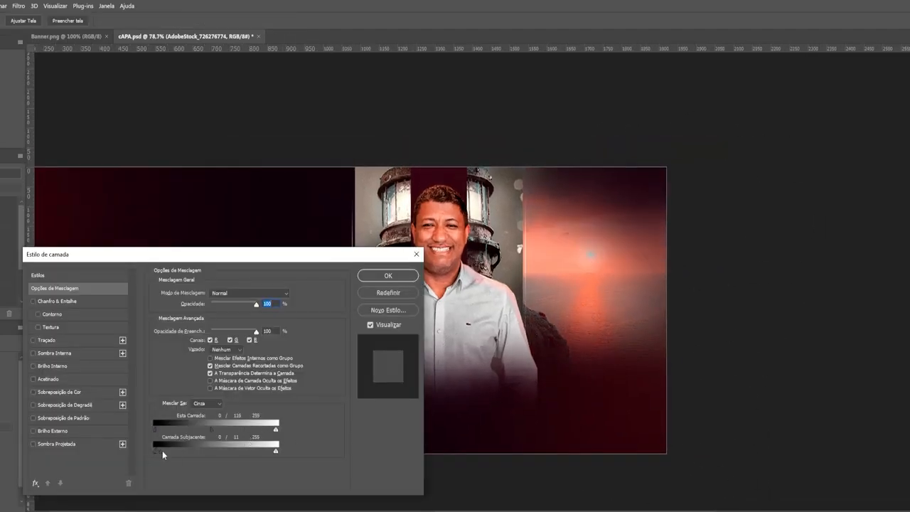
{"action": "key", "text": "Escape"}
Brush the Curves mask over the man's face and paste in the Figma hero frame
{"action": "scroll", "coordinate": [338, 281], "scroll_direction": "up", "scroll_amount": 4}
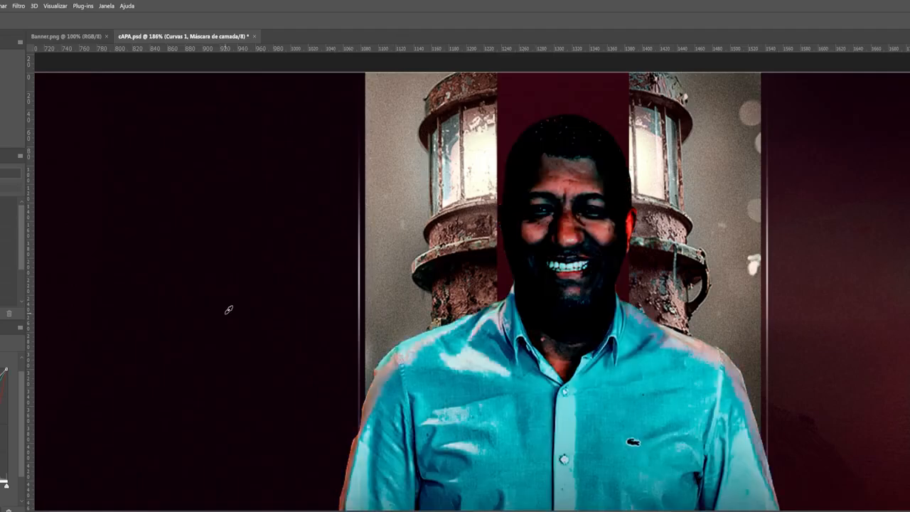
{"action": "key", "text": "a"}
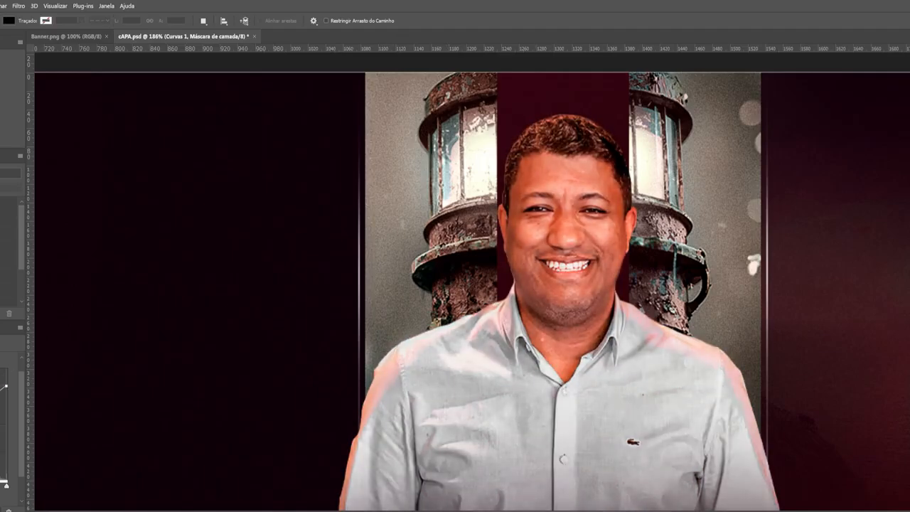
{"action": "key", "text": "b"}
{"action": "scroll", "coordinate": [596, 269], "scroll_direction": "up", "scroll_amount": 2}
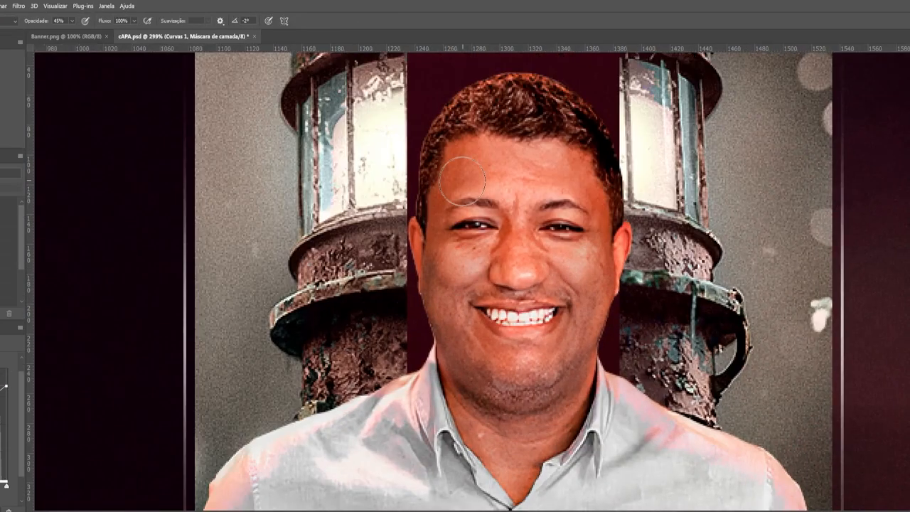
{"action": "scroll", "coordinate": [473, 200], "scroll_direction": "down", "scroll_amount": 3}
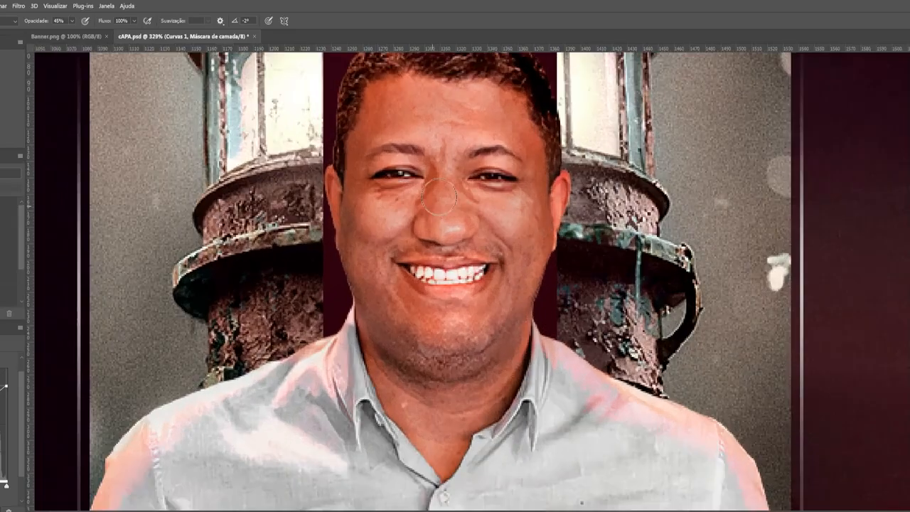
{"action": "scroll", "coordinate": [435, 281], "scroll_direction": "up", "scroll_amount": 2}
{"action": "scroll", "coordinate": [366, 255], "scroll_direction": "down", "scroll_amount": 5}
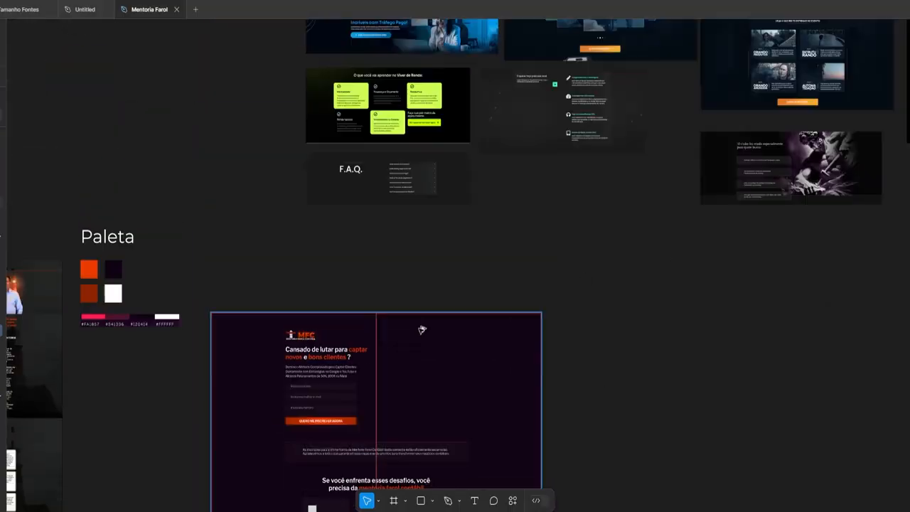
{"action": "scroll", "coordinate": [422, 329], "scroll_direction": "up", "scroll_amount": 3}
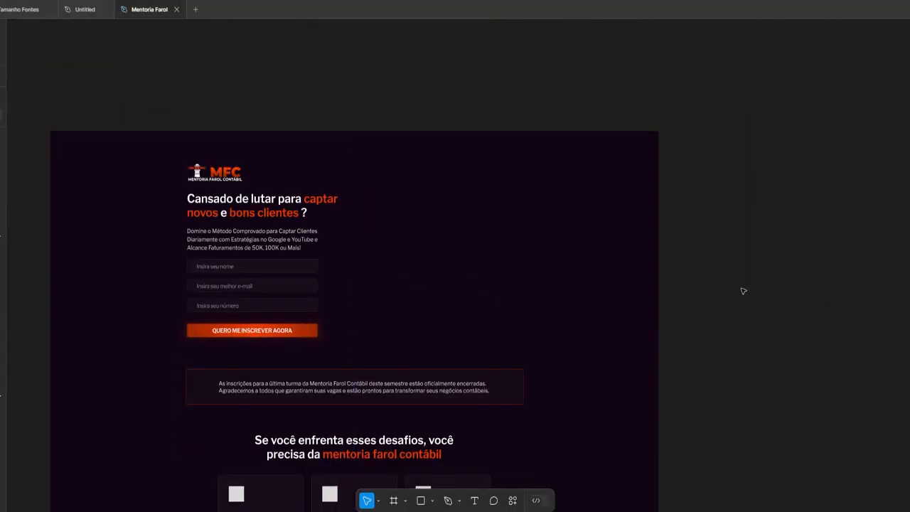
{"action": "left_click", "coordinate": [657, 384]}
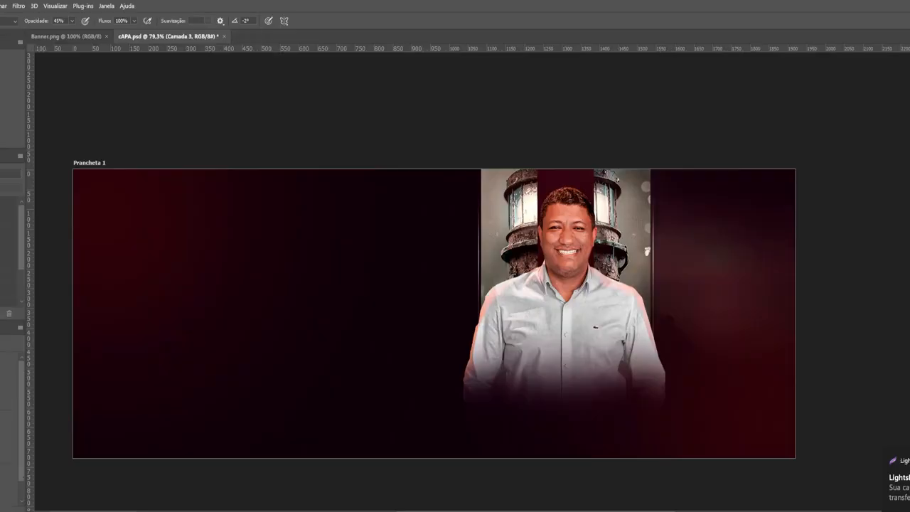
{"action": "key", "text": "ctrl+v"}
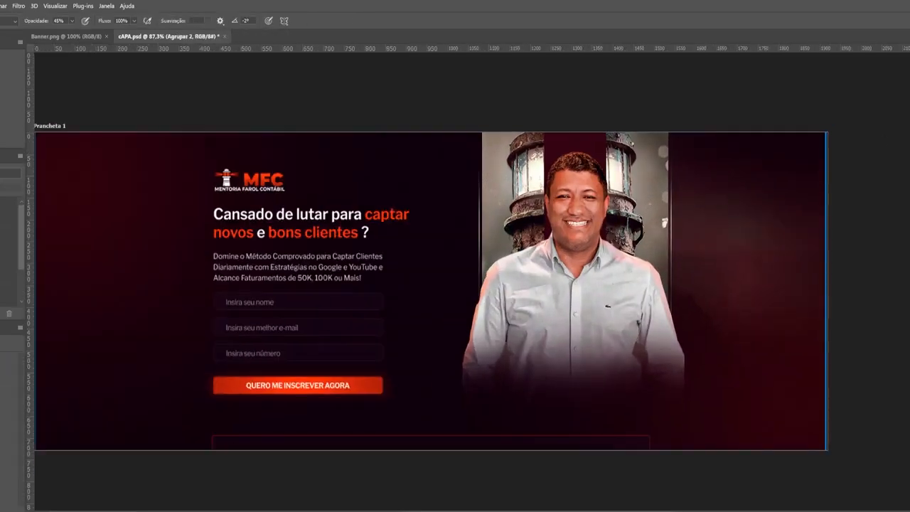
Give the glow a brighter orange centre and move it behind the man's face
{"action": "scroll", "coordinate": [521, 253], "scroll_direction": "down", "scroll_amount": 1}
{"action": "left_click", "coordinate": [794, 197], "text": "ctrl"}
{"action": "scroll", "coordinate": [681, 136], "scroll_direction": "up", "scroll_amount": 2}
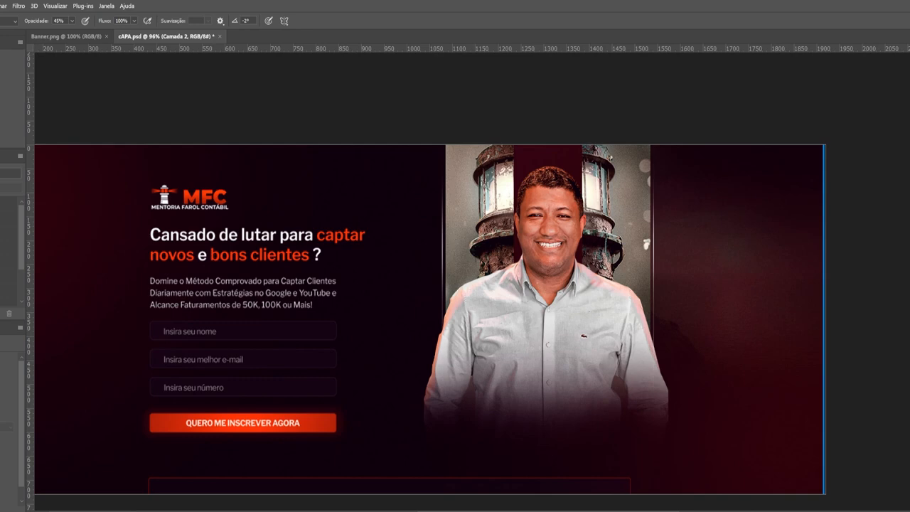
{"action": "left_click", "coordinate": [378, 286]}
{"action": "key", "text": "ctrl+t"}
{"action": "left_click_drag", "start_coordinate": [410, 313], "coordinate": [545, 278]}
{"action": "key", "text": "Return"}
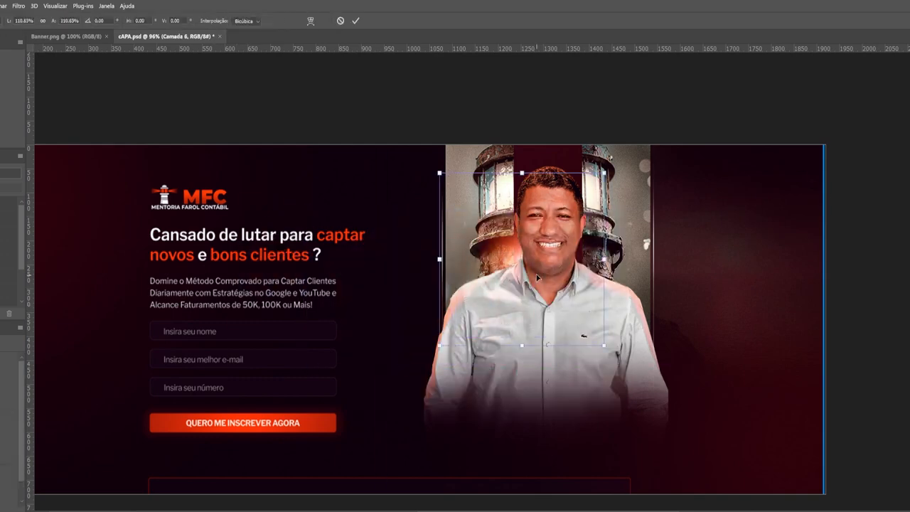
Duplicate the glow and shift the copy right to strengthen the lighthouse lighting
{"action": "scroll", "coordinate": [537, 278], "scroll_direction": "up", "scroll_amount": 2}
{"action": "key", "text": "ctrl+j"}
{"action": "key", "text": "ctrl+t"}
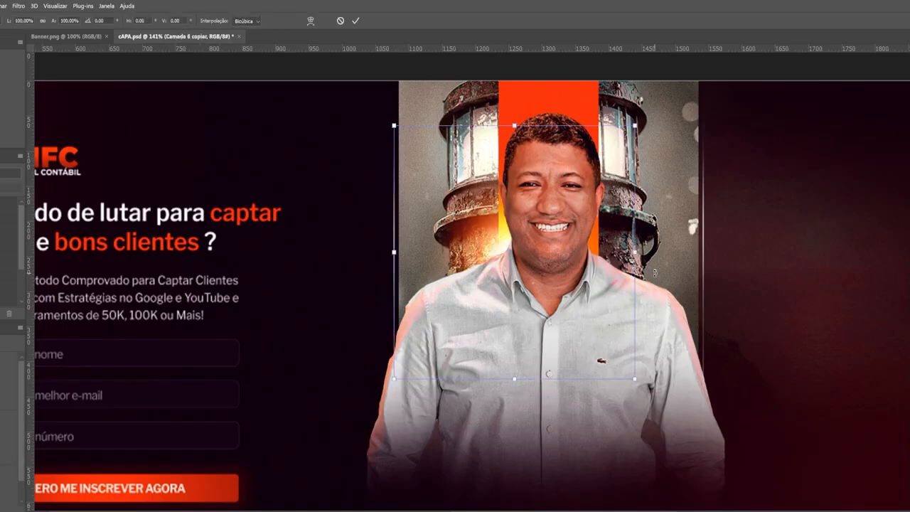
{"action": "left_click_drag", "start_coordinate": [547, 278], "coordinate": [589, 255]}
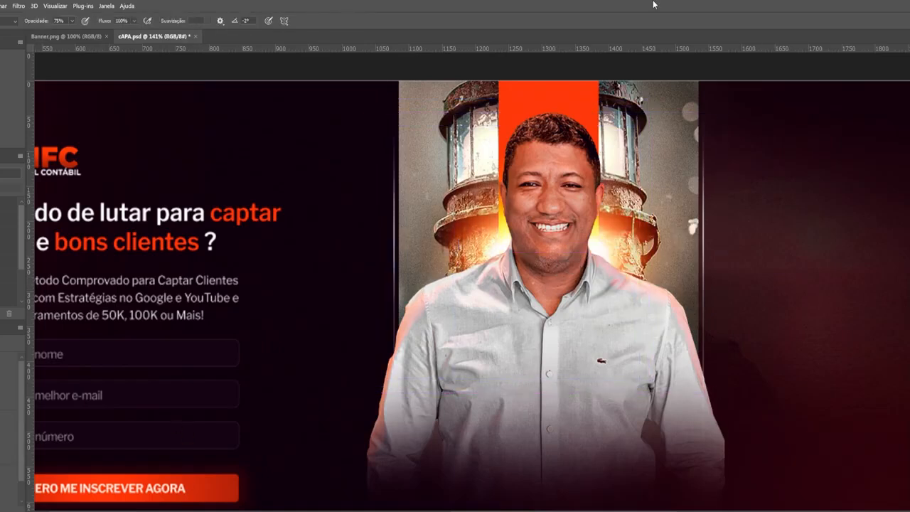
{"action": "scroll", "coordinate": [747, 234], "scroll_direction": "down", "scroll_amount": 1}
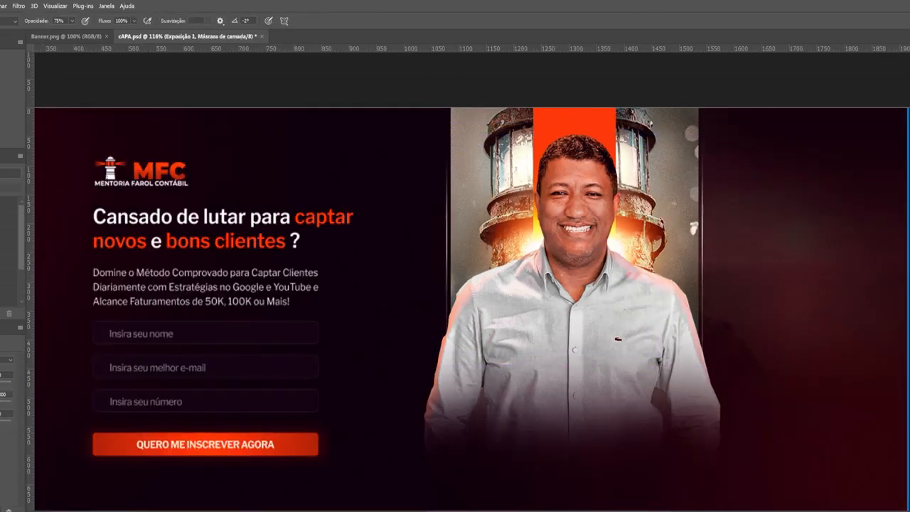
{"action": "left_click_drag", "start_coordinate": [599, 240], "coordinate": [544, 269]}
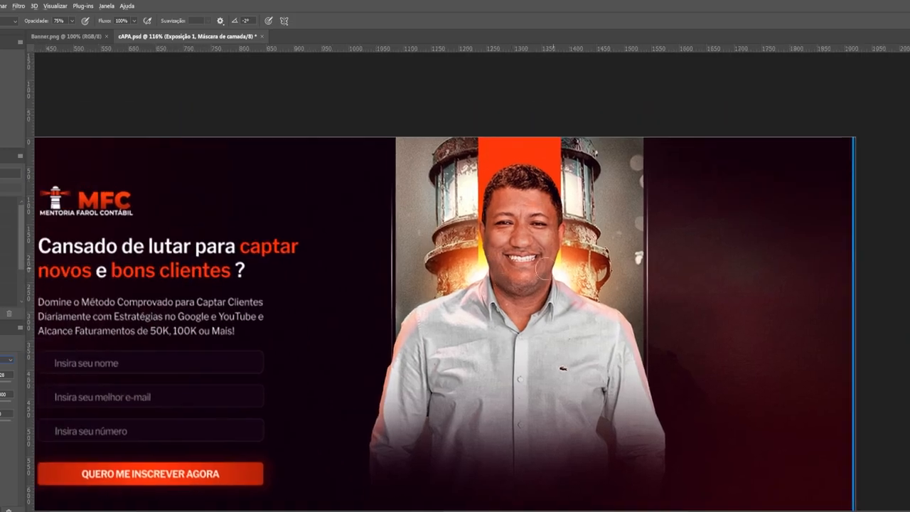
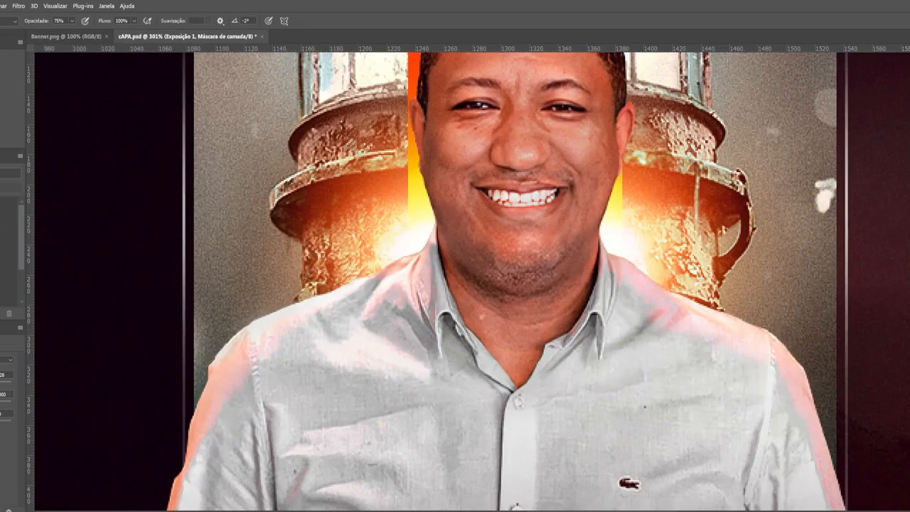
Set a soft brush and paint the Color Fill 4 mask along the professor's neck and collar
{"action": "right_click", "coordinate": [631, 262]}
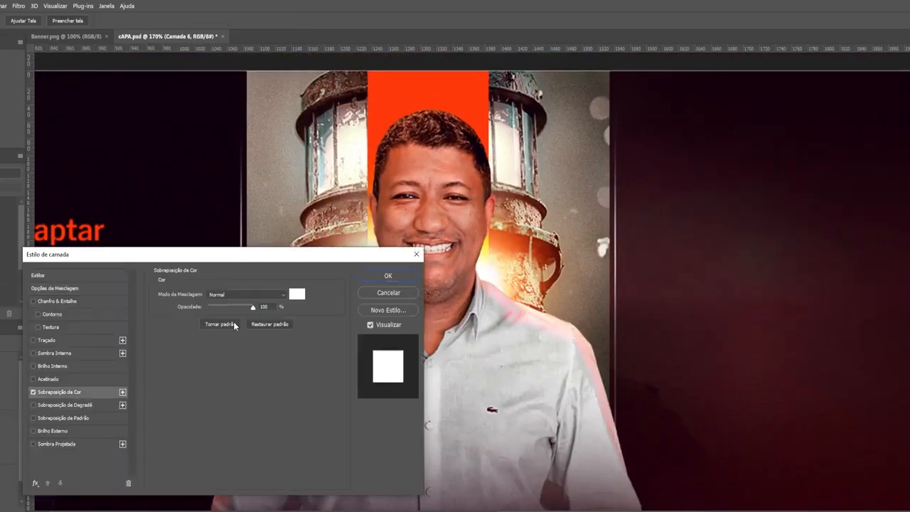
{"action": "key", "text": "Return"}
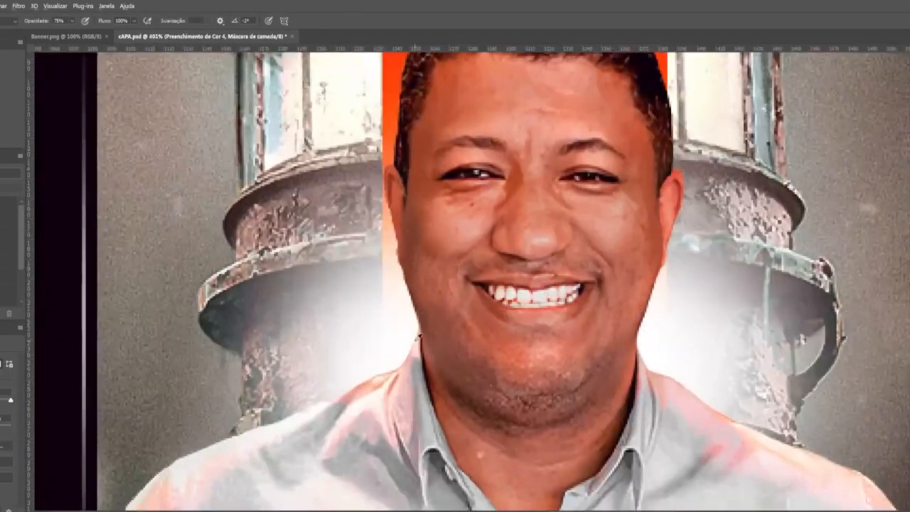
{"action": "scroll", "coordinate": [419, 337], "scroll_direction": "up", "scroll_amount": 2}
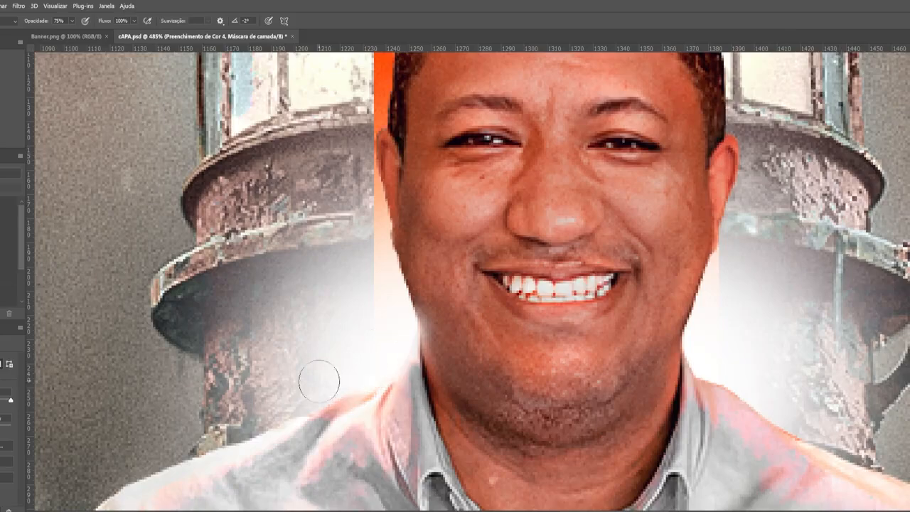
{"action": "scroll", "coordinate": [319, 381], "scroll_direction": "up", "scroll_amount": 2}
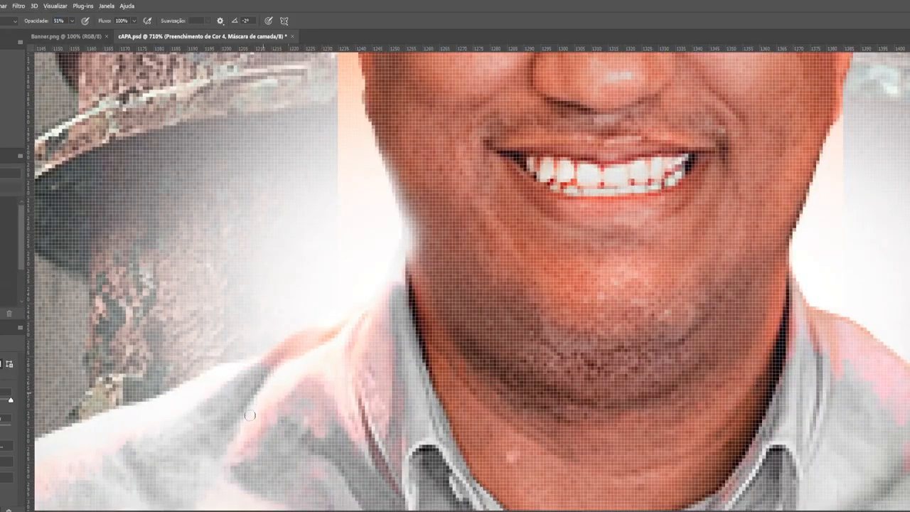
{"action": "scroll", "coordinate": [250, 415], "scroll_direction": "down", "scroll_amount": 2}
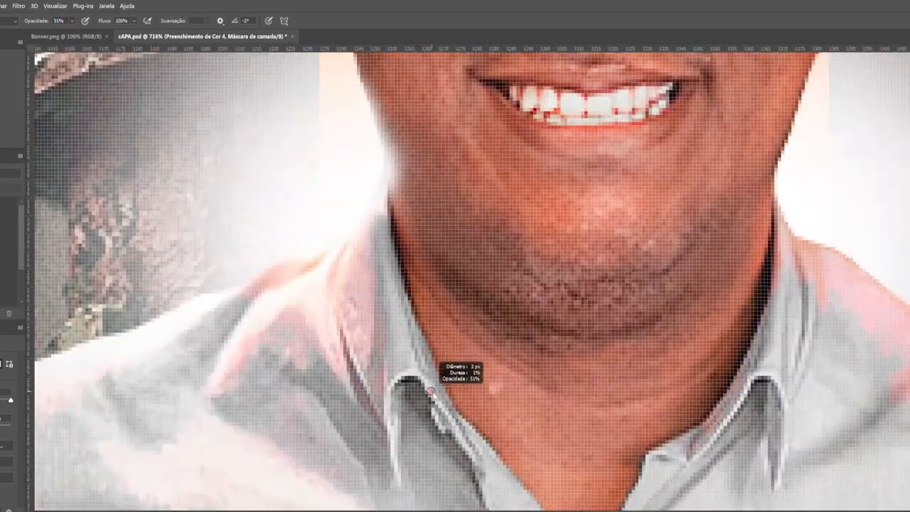
{"action": "scroll", "coordinate": [469, 292], "scroll_direction": "down", "scroll_amount": 1}
{"action": "scroll", "coordinate": [513, 335], "scroll_direction": "down", "scroll_amount": 2}
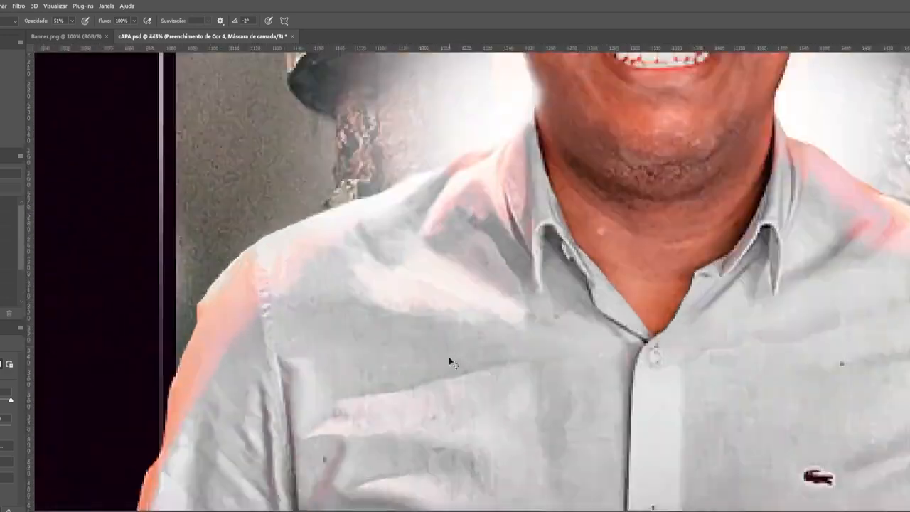
{"action": "scroll", "coordinate": [609, 198], "scroll_direction": "down", "scroll_amount": 5}
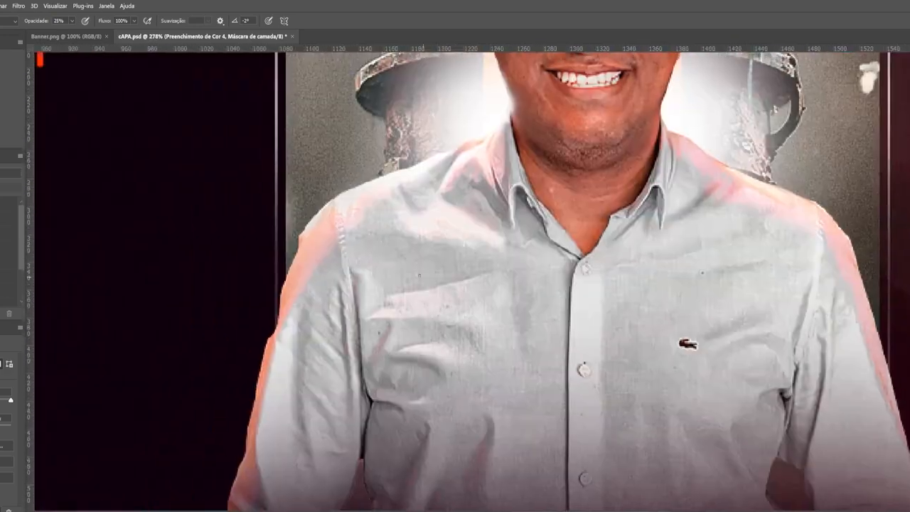
{"action": "scroll", "coordinate": [520, 193], "scroll_direction": "up", "scroll_amount": 5}
{"action": "scroll", "coordinate": [502, 181], "scroll_direction": "down", "scroll_amount": 5}
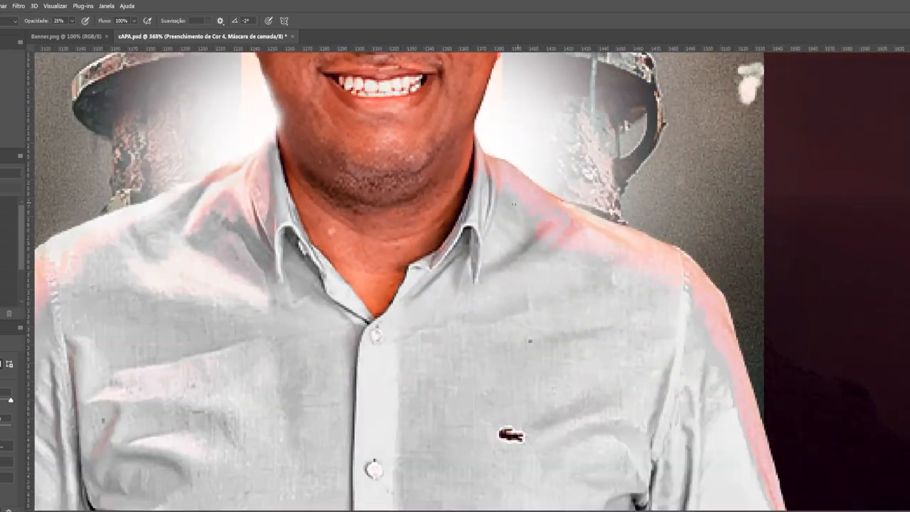
{"action": "scroll", "coordinate": [502, 182], "scroll_direction": "up", "scroll_amount": 5}
{"action": "scroll", "coordinate": [498, 186], "scroll_direction": "down", "scroll_amount": 3}
{"action": "scroll", "coordinate": [505, 190], "scroll_direction": "up", "scroll_amount": 3}
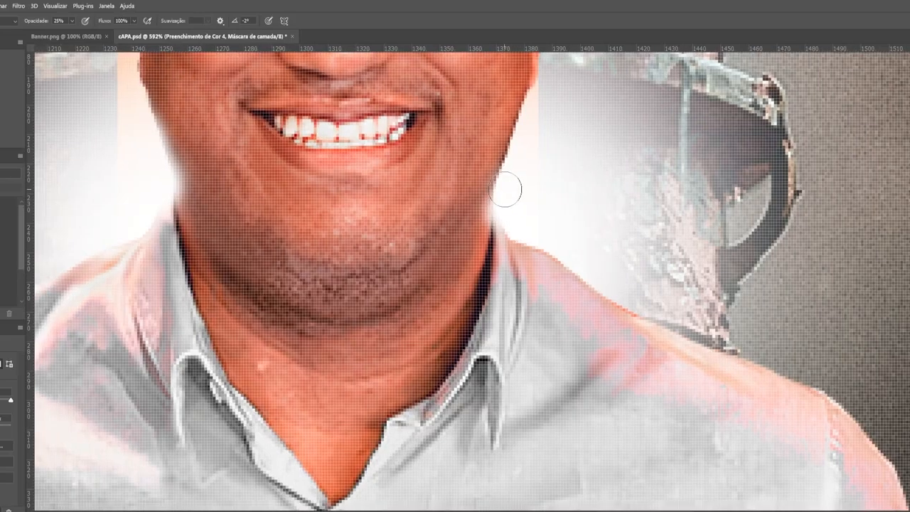
{"action": "scroll", "coordinate": [530, 235], "scroll_direction": "up", "scroll_amount": 2}
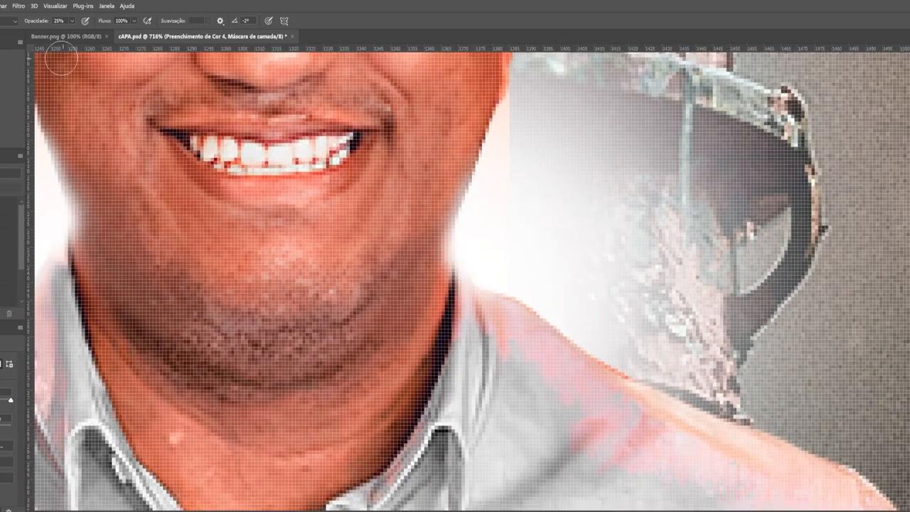
Lower the brush opacity to 51% and finish brushing the shirt's shoulders
{"action": "left_click_drag", "start_coordinate": [34, 21], "coordinate": [30, 20]}
{"action": "scroll", "coordinate": [479, 300], "scroll_direction": "down", "scroll_amount": 2}
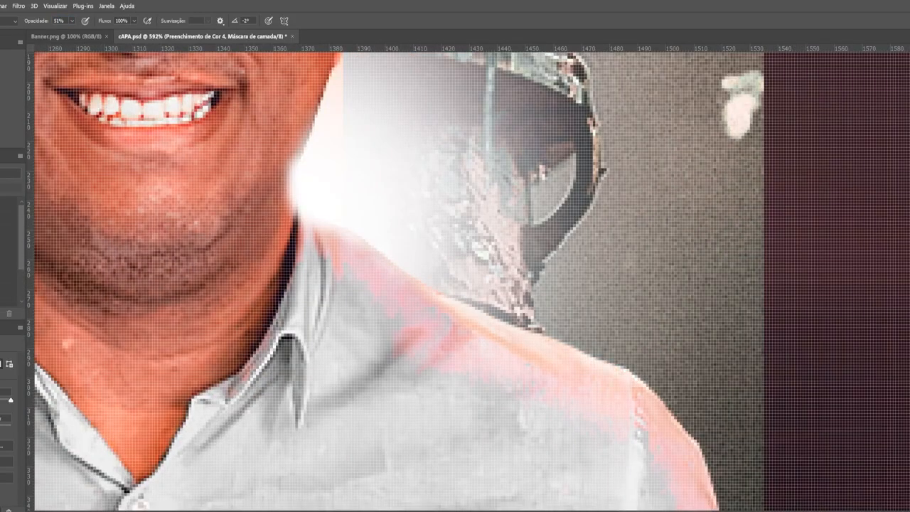
{"action": "left_click", "coordinate": [0, 6]}
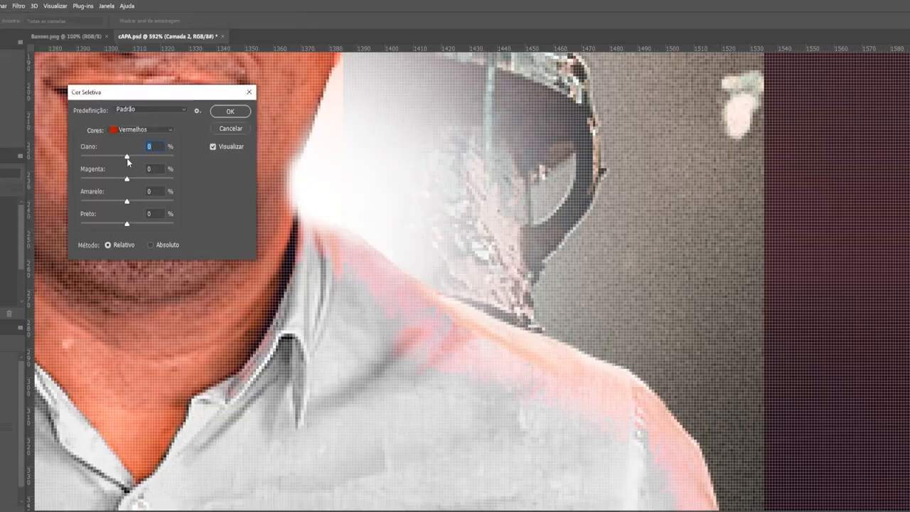
In Selective Color reds, set cyan to +6 and yellow to +52 to warm the skin
{"action": "left_click_drag", "start_coordinate": [126, 157], "coordinate": [129, 159]}
{"action": "left_click_drag", "start_coordinate": [101, 203], "coordinate": [151, 212]}
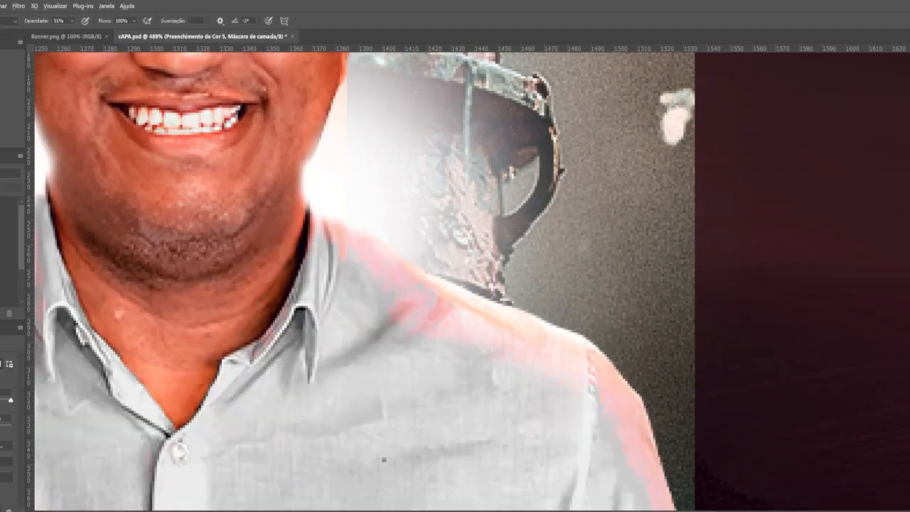
{"action": "left_click_drag", "start_coordinate": [416, 309], "coordinate": [417, 224]}
{"action": "scroll", "coordinate": [417, 224], "scroll_direction": "down", "scroll_amount": 5}
{"action": "scroll", "coordinate": [660, 197], "scroll_direction": "down", "scroll_amount": 2}
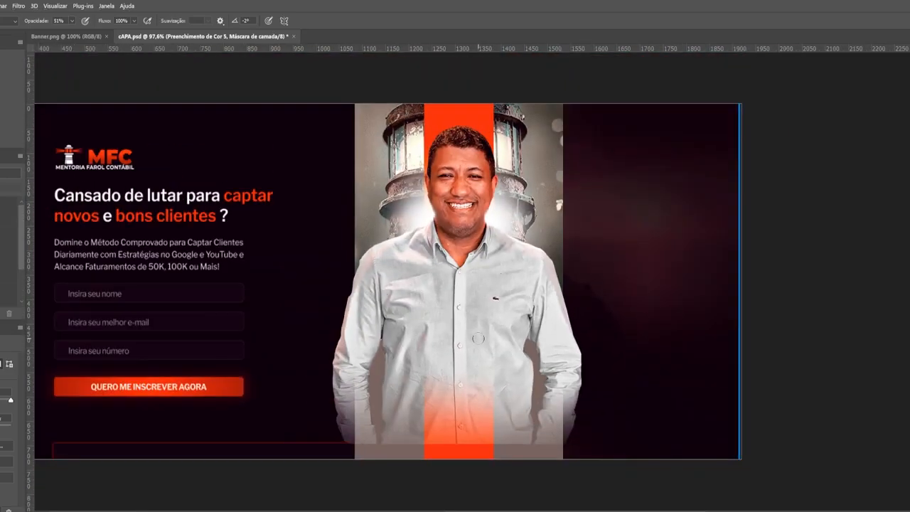
Frame the face and set a large soft brush on the Color Fill 6 mask
{"action": "scroll", "coordinate": [462, 178], "scroll_direction": "up", "scroll_amount": 3}
{"action": "scroll", "coordinate": [498, 100], "scroll_direction": "up", "scroll_amount": 5}
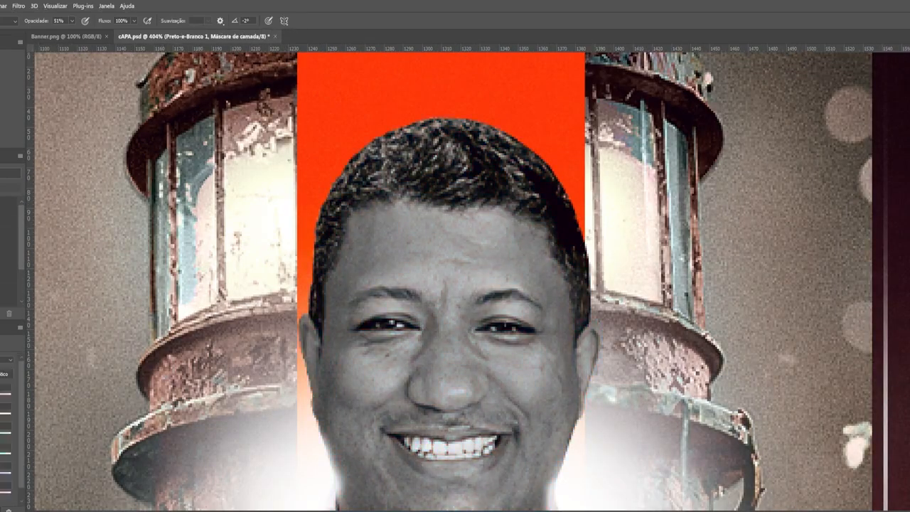
{"action": "scroll", "coordinate": [522, 116], "scroll_direction": "down", "scroll_amount": 8}
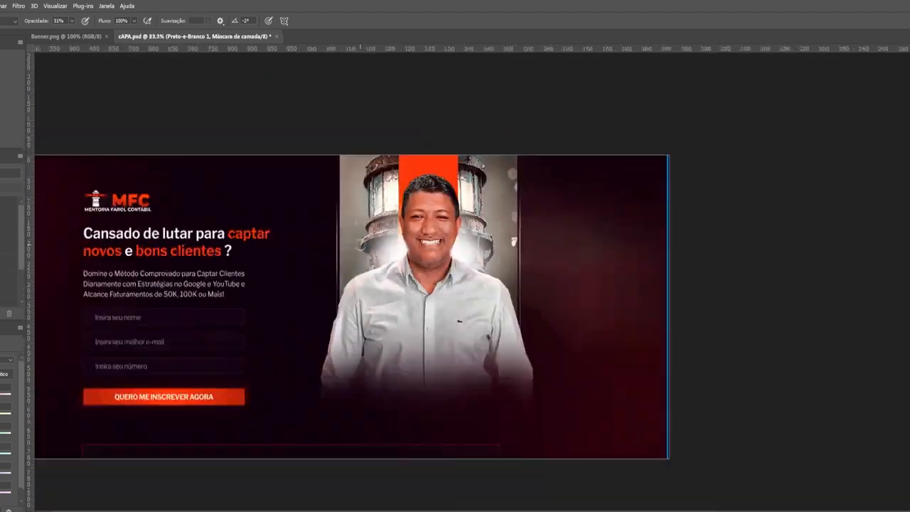
{"action": "scroll", "coordinate": [655, 252], "scroll_direction": "up", "scroll_amount": 2}
{"action": "scroll", "coordinate": [654, 251], "scroll_direction": "down", "scroll_amount": 2}
{"action": "scroll", "coordinate": [654, 252], "scroll_direction": "up", "scroll_amount": 1}
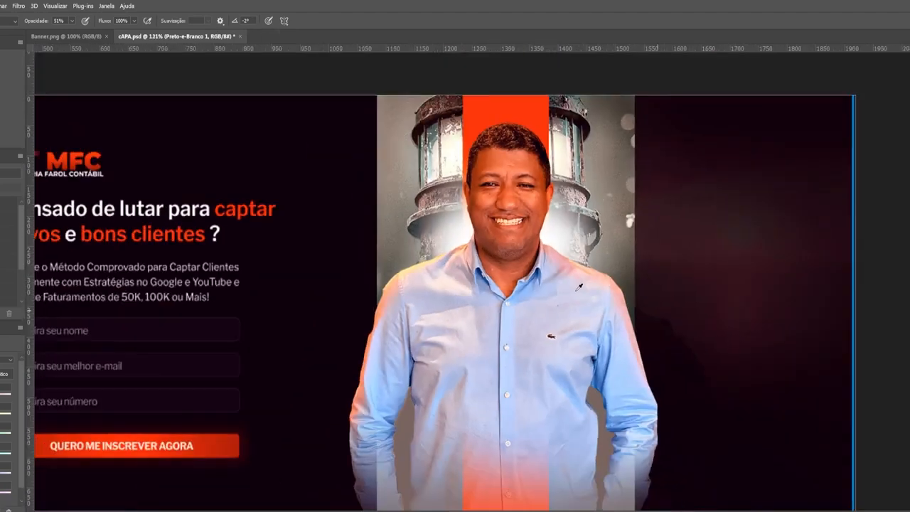
{"action": "scroll", "coordinate": [655, 252], "scroll_direction": "down", "scroll_amount": 1}
{"action": "scroll", "coordinate": [467, 263], "scroll_direction": "up", "scroll_amount": 5}
{"action": "scroll", "coordinate": [467, 263], "scroll_direction": "up", "scroll_amount": 2}
{"action": "right_click", "coordinate": [393, 230]}
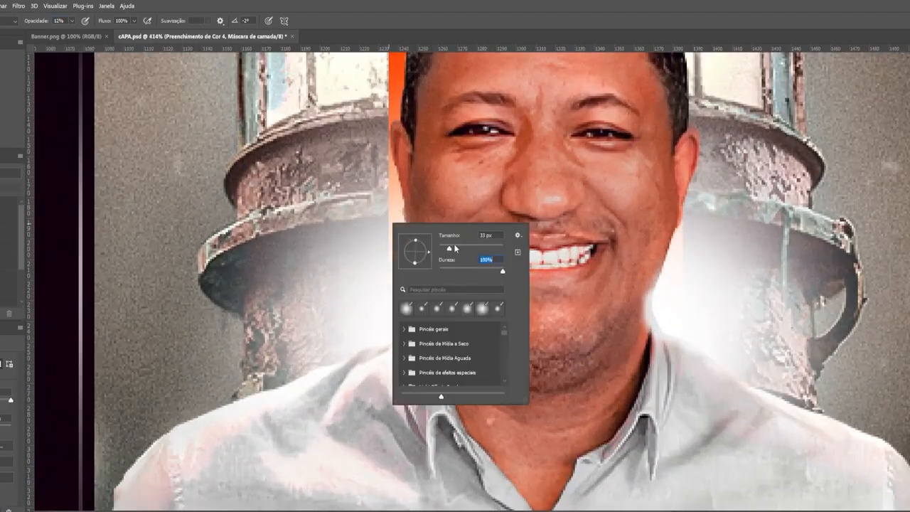
{"action": "key", "text": "Escape"}
Paint a 5% opacity glow around the face and neck, then bring up the image folder
{"action": "scroll", "coordinate": [445, 283], "scroll_direction": "up", "scroll_amount": 2}
{"action": "scroll", "coordinate": [614, 290], "scroll_direction": "down", "scroll_amount": 4}
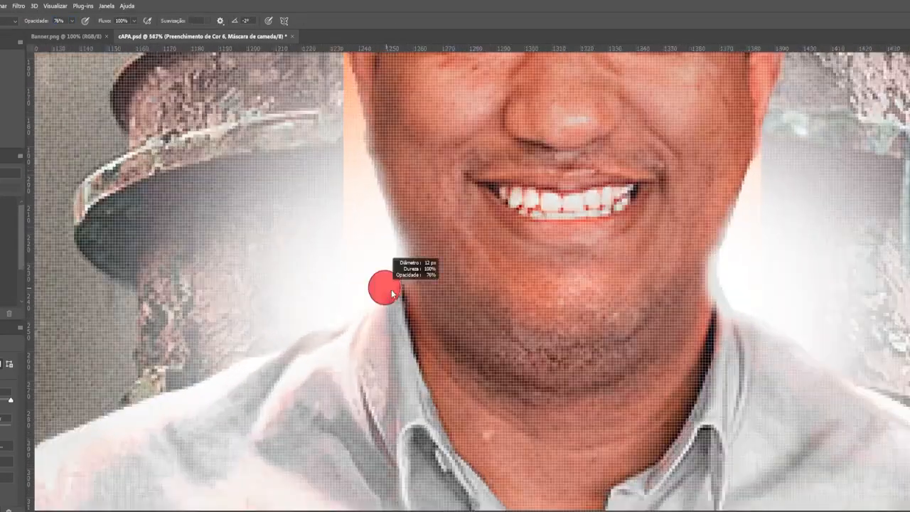
{"action": "scroll", "coordinate": [478, 302], "scroll_direction": "down", "scroll_amount": 3}
{"action": "scroll", "coordinate": [478, 302], "scroll_direction": "up", "scroll_amount": 2}
{"action": "key", "text": "0"}
{"action": "key", "text": "5"}
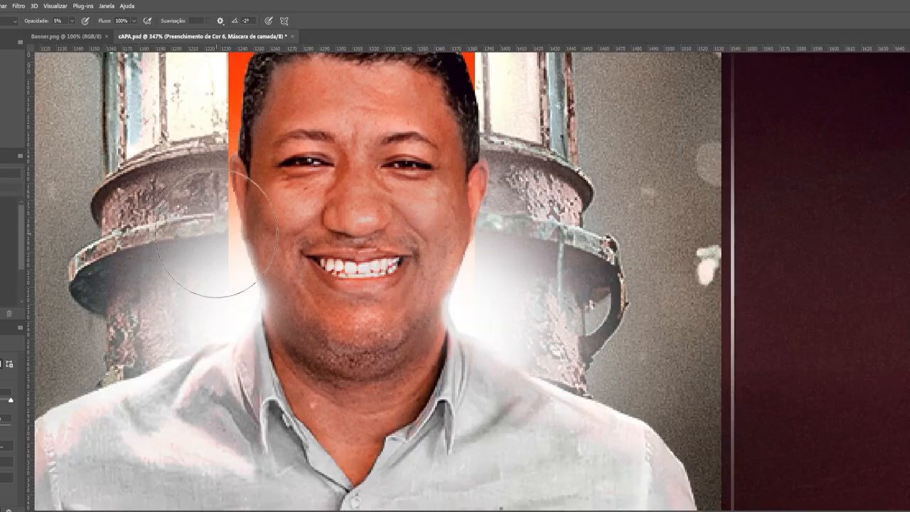
{"action": "scroll", "coordinate": [217, 233], "scroll_direction": "down", "scroll_amount": 5}
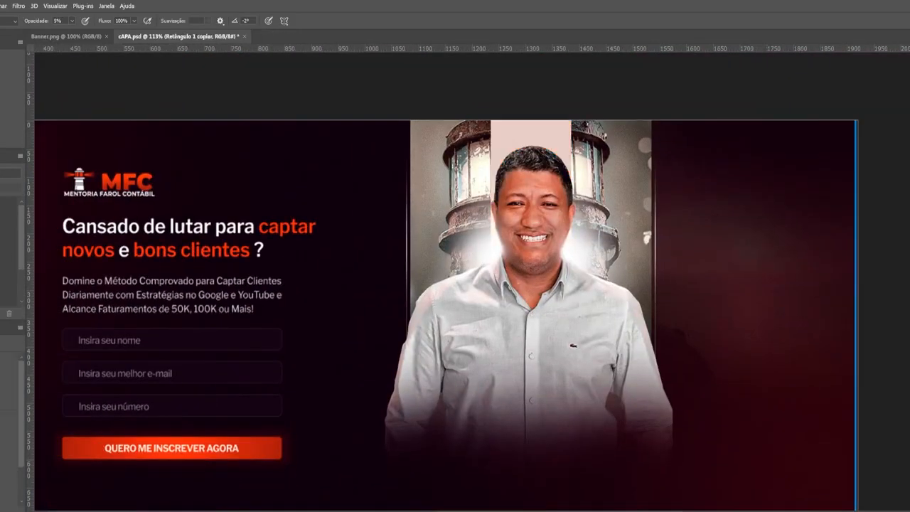
{"action": "key", "text": "alt+Tab"}
Place the stage photo into the banner and position it
{"action": "scroll", "coordinate": [385, 363], "scroll_direction": "down", "scroll_amount": 6}
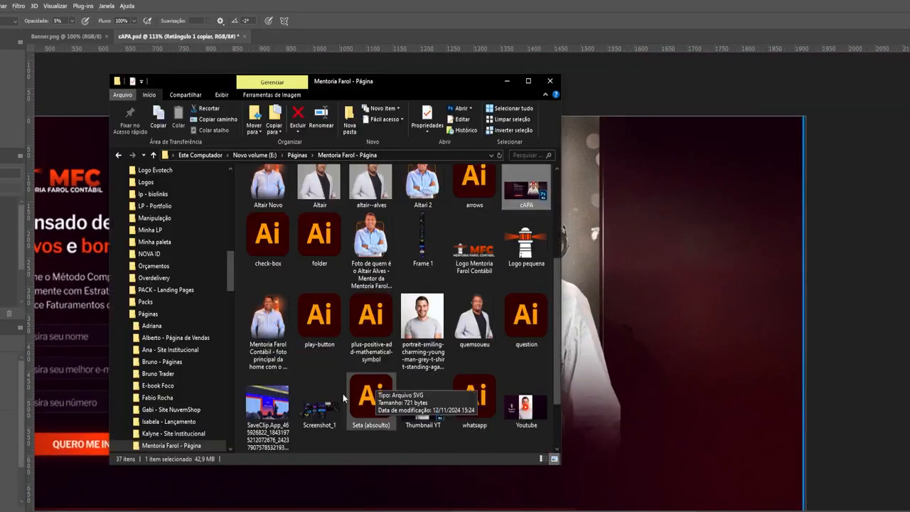
{"action": "key", "text": "alt+Tab"}
{"action": "key", "text": "alt+Tab"}
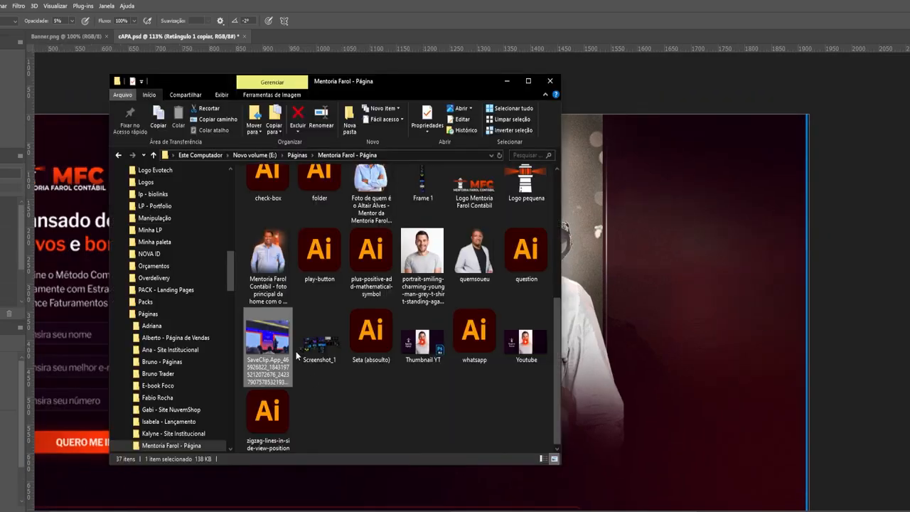
{"action": "left_click_drag", "start_coordinate": [296, 352], "coordinate": [485, 290]}
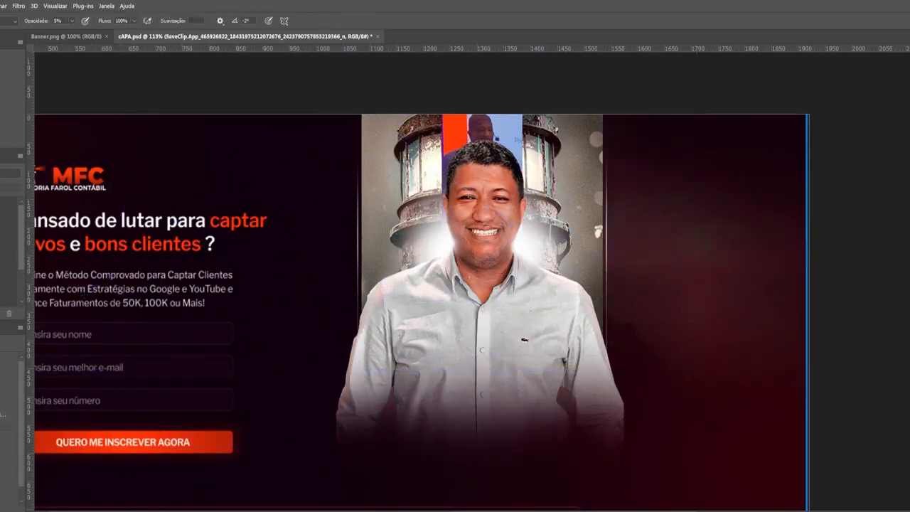
{"action": "scroll", "coordinate": [514, 131], "scroll_direction": "up", "scroll_amount": 2}
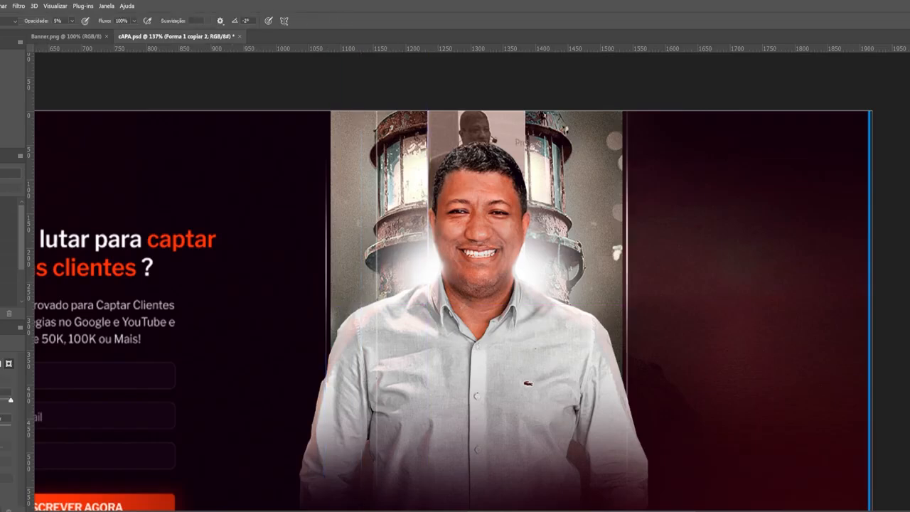
{"action": "key", "text": "Return"}
{"action": "scroll", "coordinate": [458, 292], "scroll_direction": "down", "scroll_amount": 1}
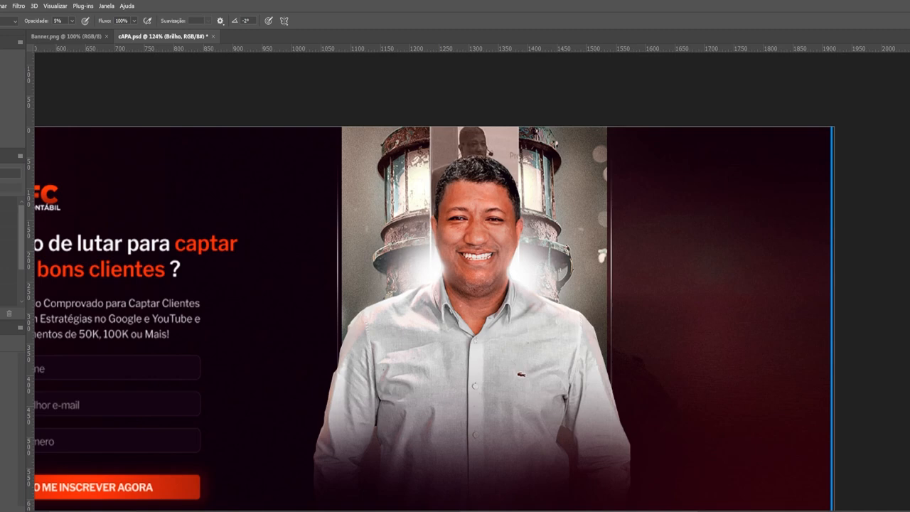
Turn on the Brilho Externo outer glow for the layer
{"action": "double_click", "coordinate": [883, 490]}
{"action": "left_click", "coordinate": [57, 431]}
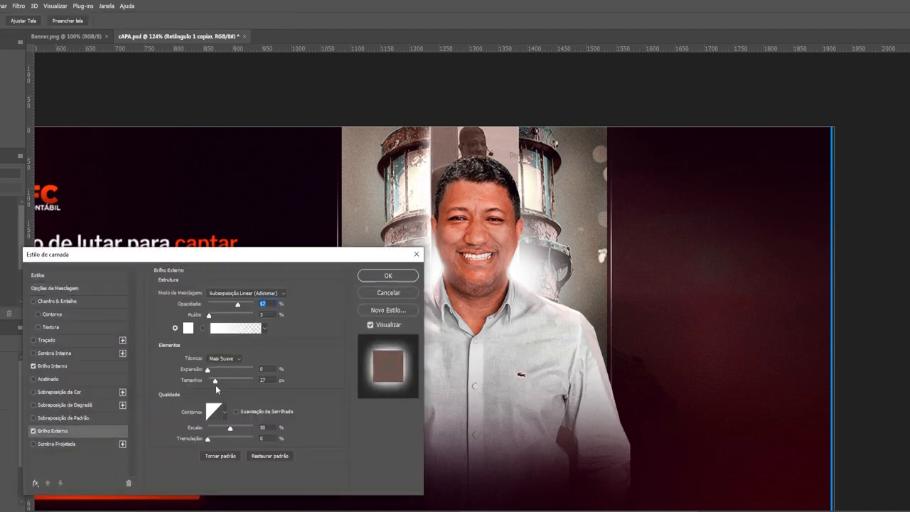
{"action": "key", "text": "Return"}
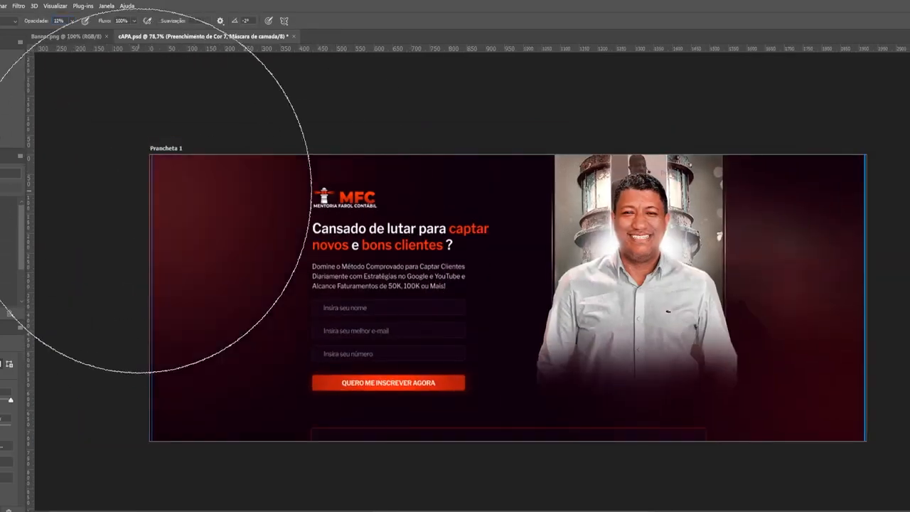
Set the brush opacity to 12% and reduce the brush size
{"action": "key", "text": "1"}
{"action": "key", "text": "2"}
{"action": "scroll", "coordinate": [577, 235], "scroll_direction": "down", "scroll_amount": 3}
{"action": "scroll", "coordinate": [640, 249], "scroll_direction": "up", "scroll_amount": 4}
{"action": "key", "text": "bracketleft"}
{"action": "key", "text": "bracketleft"}
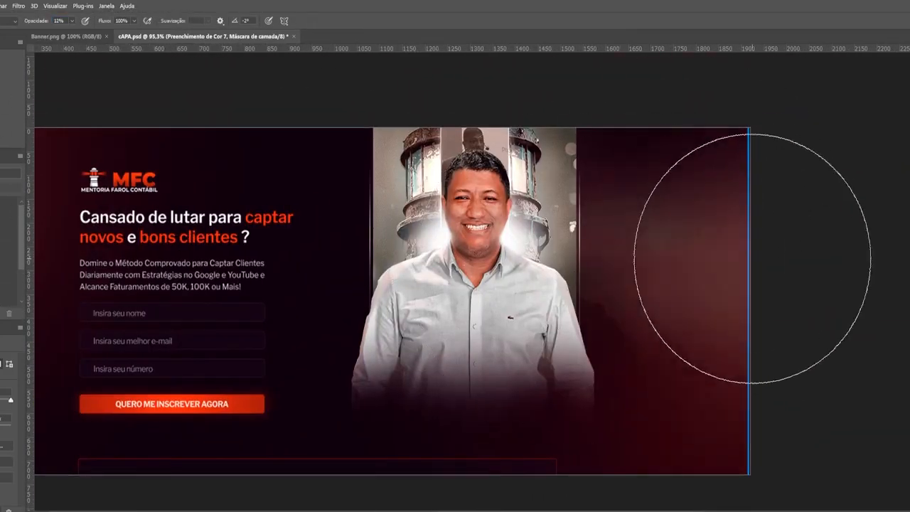
Adjust the layer's blending options, then start saving the banner as an image
{"action": "double_click", "coordinate": [6, 426]}
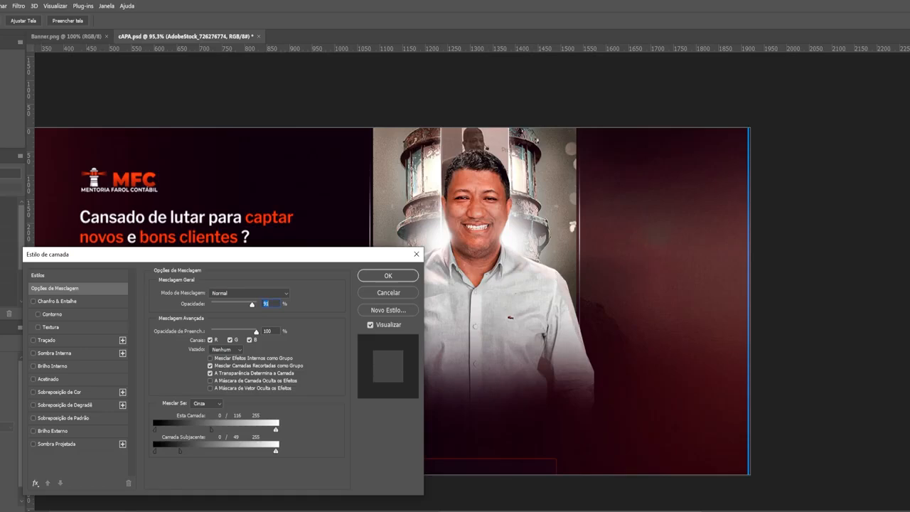
{"action": "left_click", "coordinate": [388, 275]}
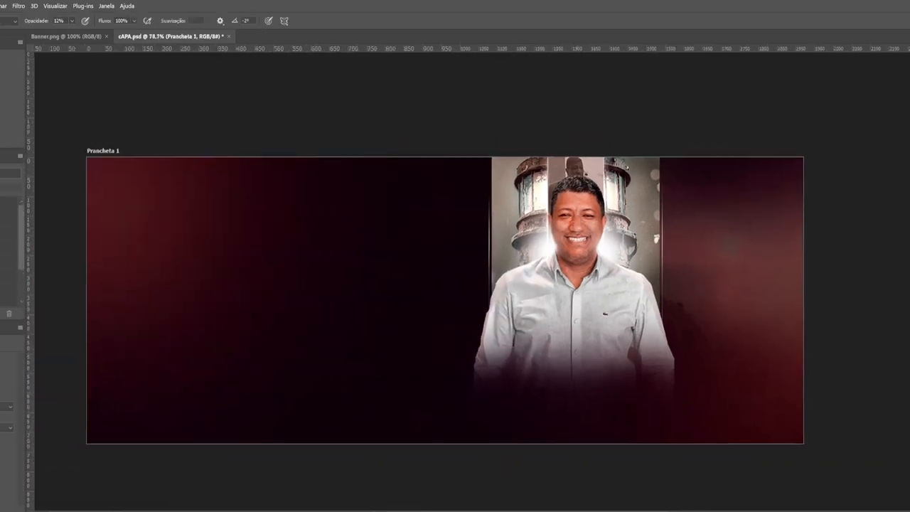
{"action": "key", "text": "ctrl+shift+s"}
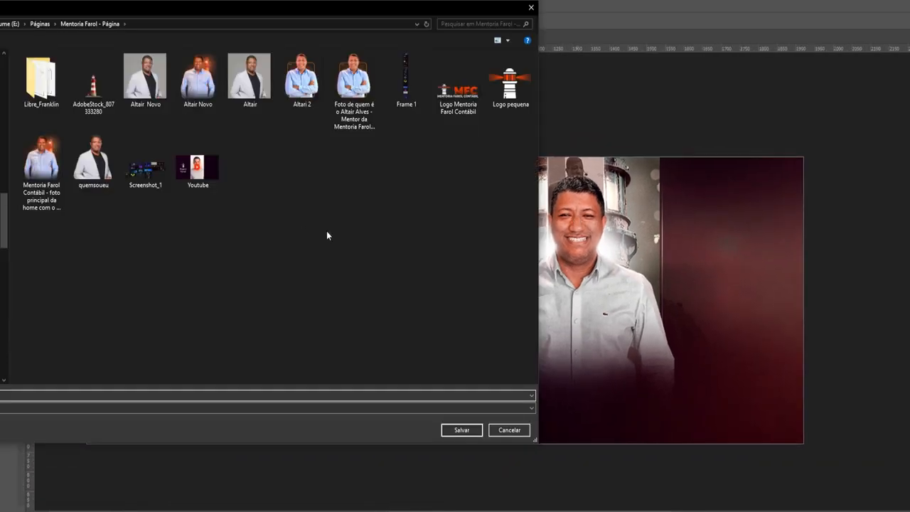
{"action": "right_click", "coordinate": [327, 230]}
Create a new folder for the banner backgrounds
{"action": "left_click", "coordinate": [454, 318]}
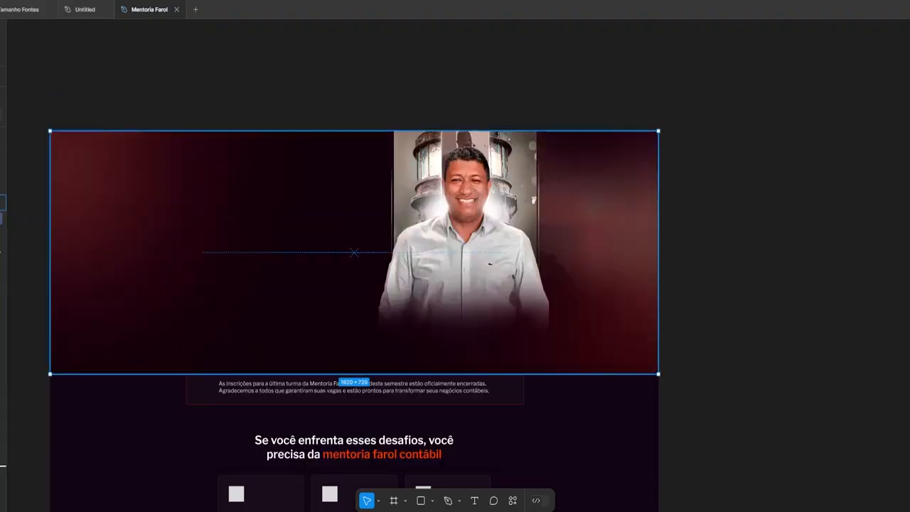
{"action": "scroll", "coordinate": [629, 271], "scroll_direction": "up", "scroll_amount": 2}
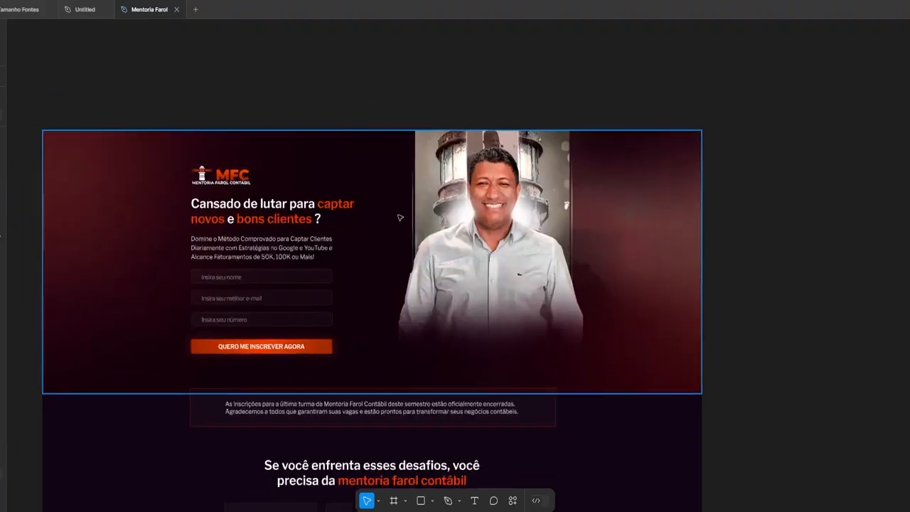
{"action": "scroll", "coordinate": [281, 255], "scroll_direction": "down", "scroll_amount": 2}
Show rulers in Figma and draw a tall thin rectangle at the hero frame's left side
{"action": "key", "text": "shift+r"}
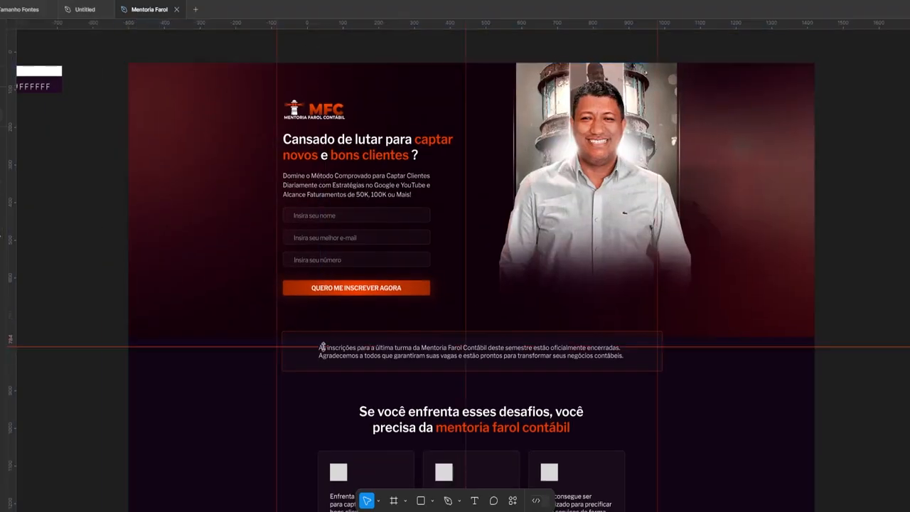
{"action": "scroll", "coordinate": [816, 439], "scroll_direction": "up", "scroll_amount": 2}
{"action": "scroll", "coordinate": [816, 438], "scroll_direction": "up", "scroll_amount": 2}
{"action": "scroll", "coordinate": [500, 395], "scroll_direction": "down", "scroll_amount": 2}
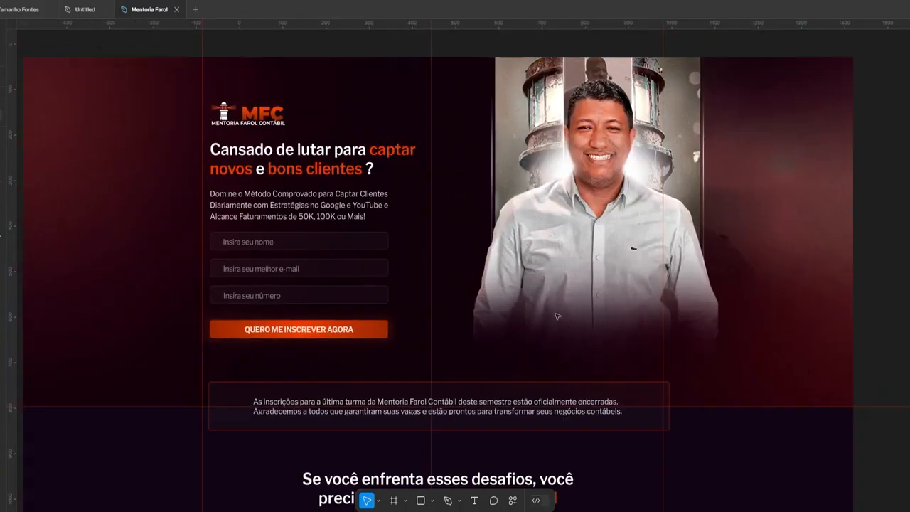
{"action": "scroll", "coordinate": [499, 395], "scroll_direction": "left", "scroll_amount": 3}
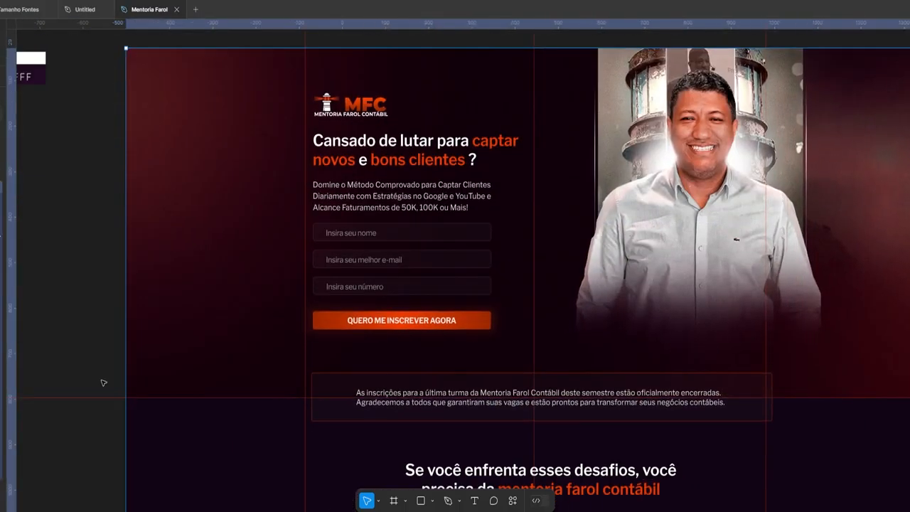
{"action": "key", "text": "r"}
{"action": "left_click_drag", "start_coordinate": [291, 48], "coordinate": [256, 399]}
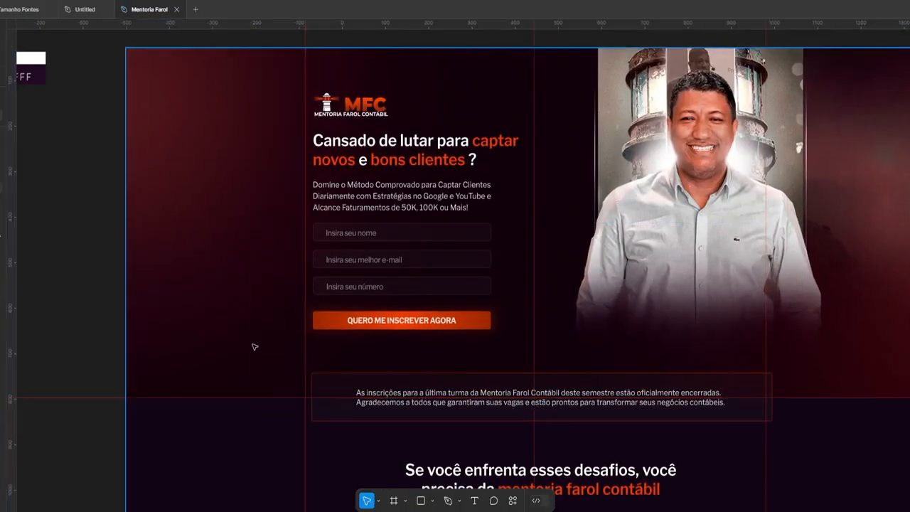
Extend the artboard down to about 769 px and stretch the colour fill to match
{"action": "key", "text": "alt+Tab"}
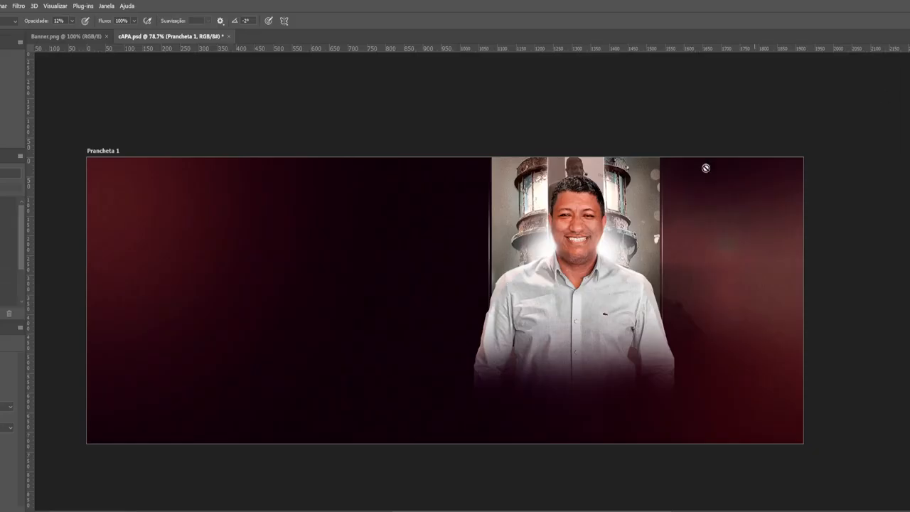
{"action": "left_click_drag", "start_coordinate": [445, 460], "coordinate": [445, 459]}
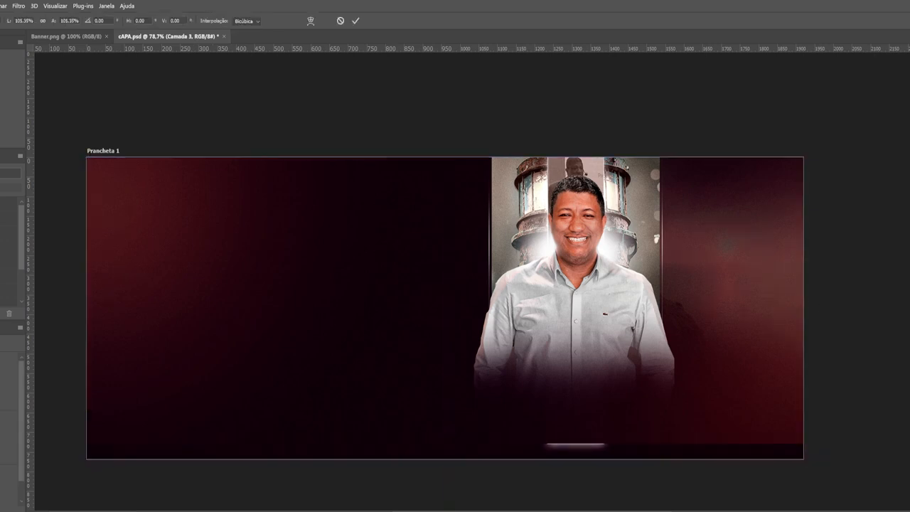
{"action": "key", "text": "ctrl+t"}
{"action": "left_click_drag", "start_coordinate": [530, 446], "coordinate": [530, 463]}
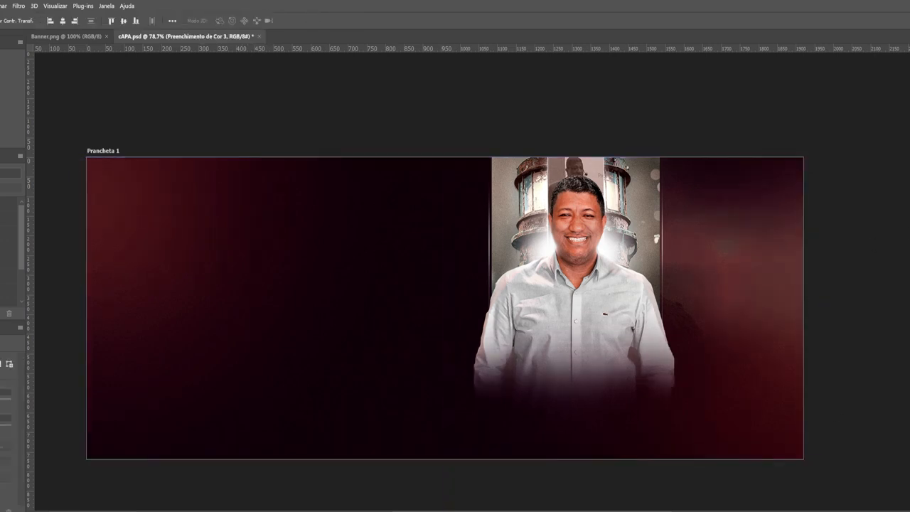
Enlarge and shift the lighthouse photo copy to fill the taller artboard
{"action": "scroll", "coordinate": [664, 286], "scroll_direction": "up", "scroll_amount": 2}
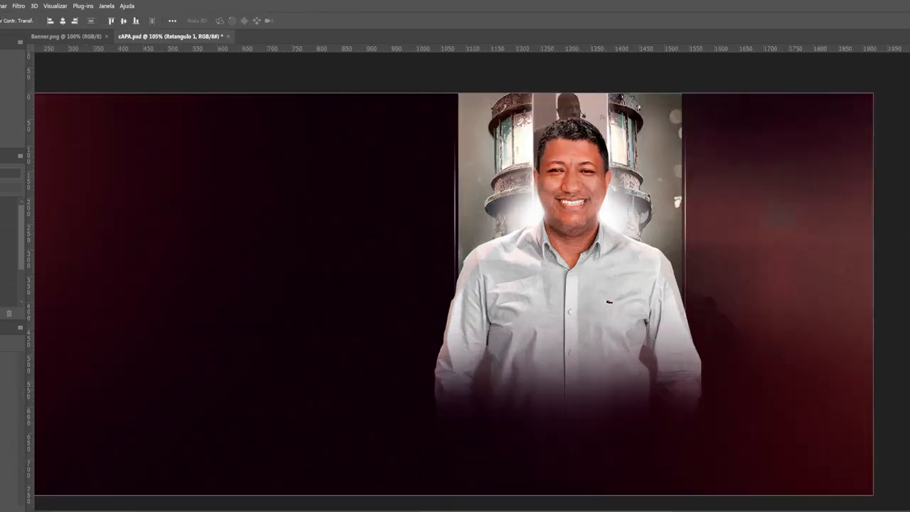
{"action": "scroll", "coordinate": [648, 377], "scroll_direction": "down", "scroll_amount": 2}
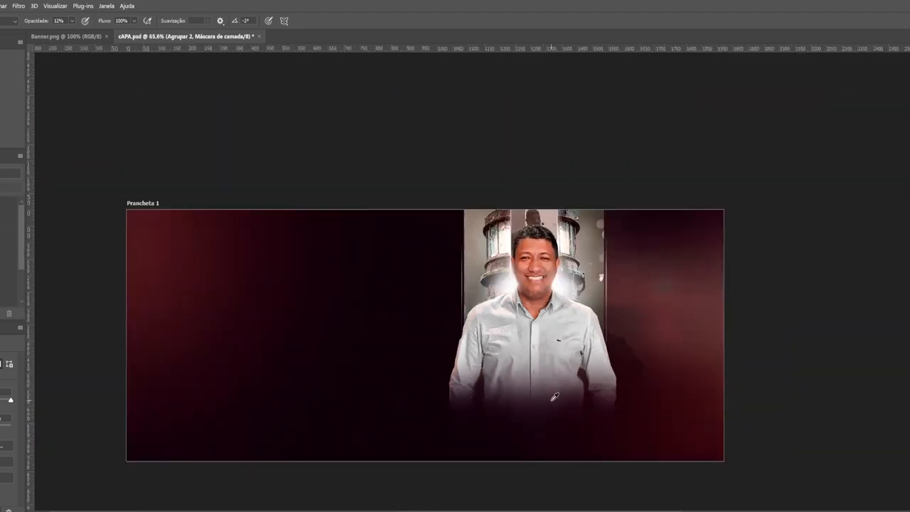
{"action": "scroll", "coordinate": [676, 376], "scroll_direction": "up", "scroll_amount": 2}
{"action": "scroll", "coordinate": [466, 315], "scroll_direction": "up", "scroll_amount": 3}
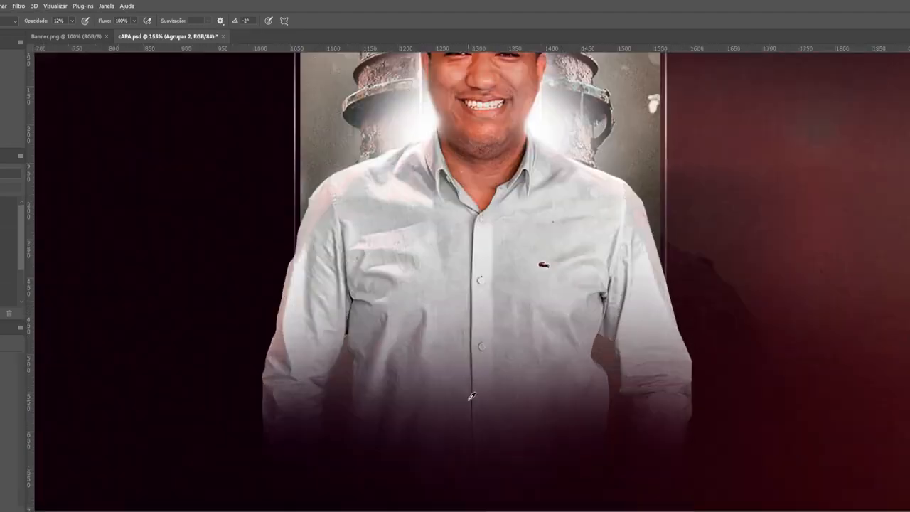
{"action": "scroll", "coordinate": [351, 406], "scroll_direction": "down", "scroll_amount": 4}
{"action": "scroll", "coordinate": [352, 406], "scroll_direction": "up", "scroll_amount": 1}
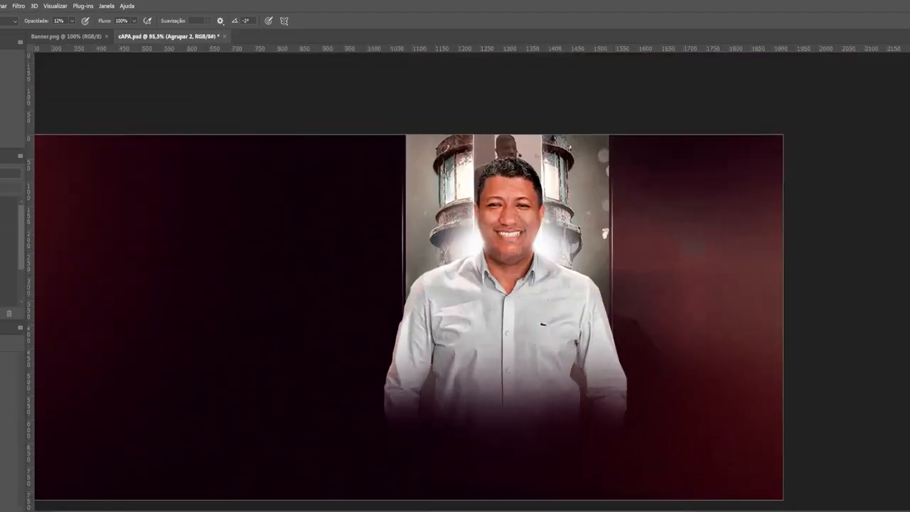
{"action": "left_click_drag", "start_coordinate": [435, 352], "coordinate": [487, 334]}
{"action": "key", "text": "Return"}
{"action": "key", "text": "b"}
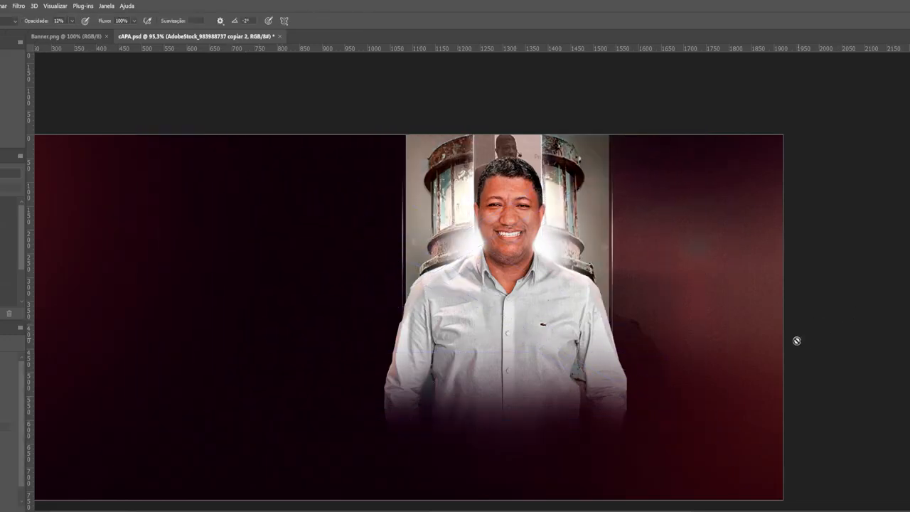
Lower the photo layer's opacity in Layer Style
{"action": "scroll", "coordinate": [797, 341], "scroll_direction": "down", "scroll_amount": 1}
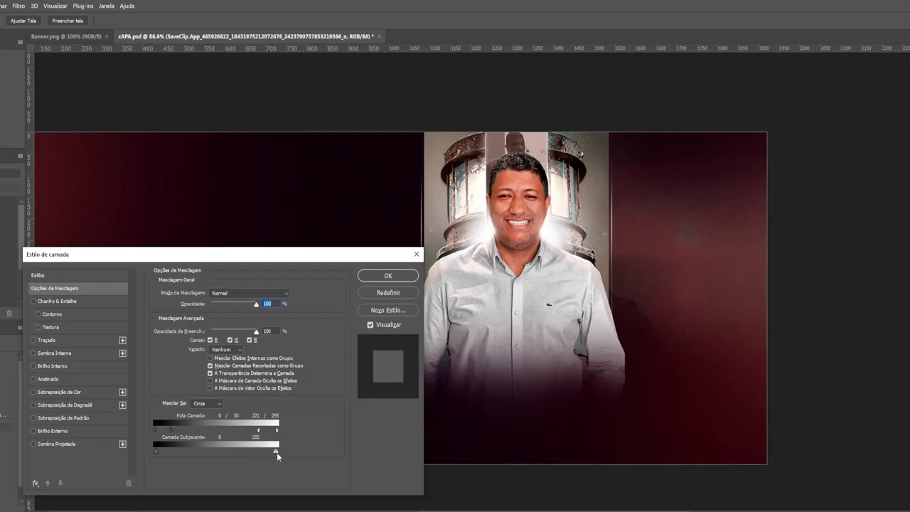
{"action": "left_click_drag", "start_coordinate": [257, 306], "coordinate": [254, 310]}
{"action": "left_click", "coordinate": [388, 276]}
Save a copy over Seção 1.png in Backgrounds and check the updated hero in Figma
{"action": "key", "text": "ctrl+alt+shift+w"}
{"action": "double_click", "coordinate": [41, 79]}
{"action": "left_click", "coordinate": [41, 81]}
{"action": "left_click", "coordinate": [461, 431]}
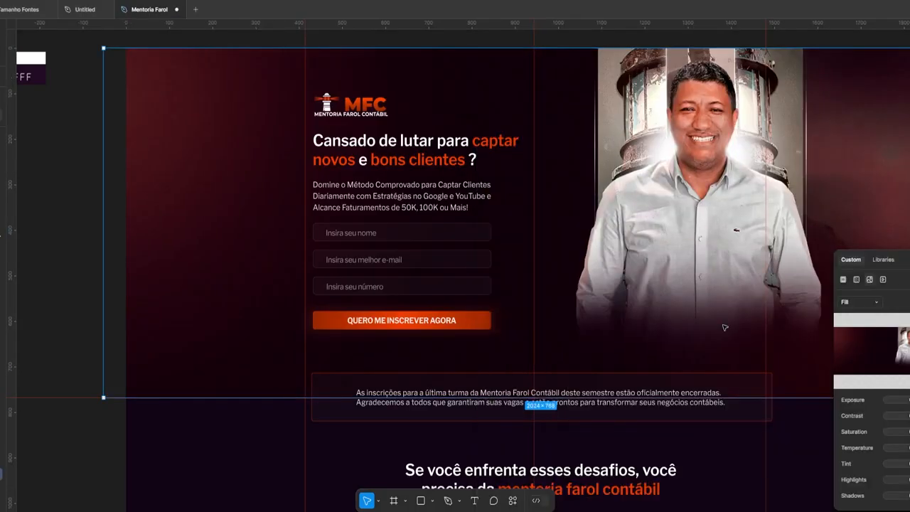
{"action": "key", "text": "Escape"}
{"action": "left_click_drag", "start_coordinate": [619, 330], "coordinate": [553, 345]}
{"action": "scroll", "coordinate": [767, 244], "scroll_direction": "down", "scroll_amount": 5}
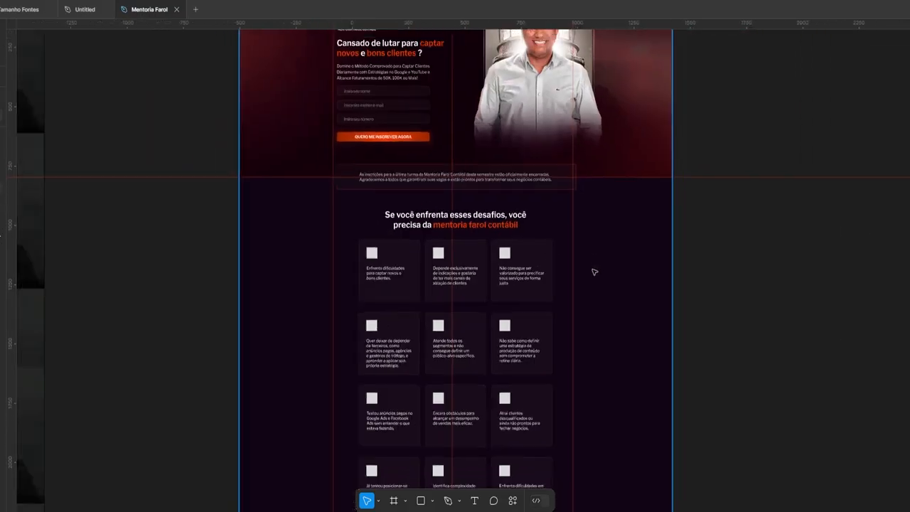
Draw a rectangle by mistake and delete the stray shape
{"action": "key", "text": "r"}
{"action": "mouse_move", "coordinate": [424, 82]}
{"action": "left_mouse_down"}
{"action": "mouse_move", "coordinate": [444, 125]}
{"action": "mouse_move", "coordinate": [461, 364]}
{"action": "left_mouse_up"}
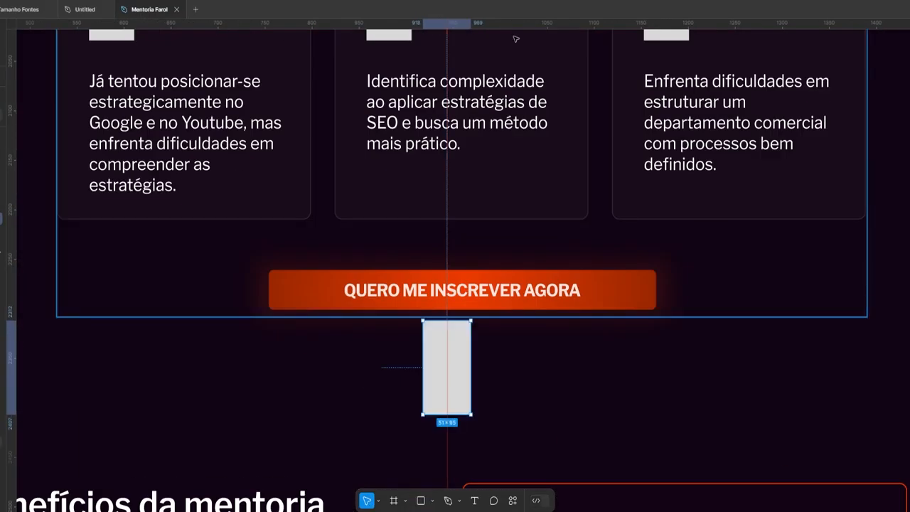
{"action": "key", "text": "Delete"}
{"action": "scroll", "coordinate": [597, 272], "scroll_direction": "down", "scroll_amount": 8}
{"action": "scroll", "coordinate": [587, 202], "scroll_direction": "up", "scroll_amount": 4}
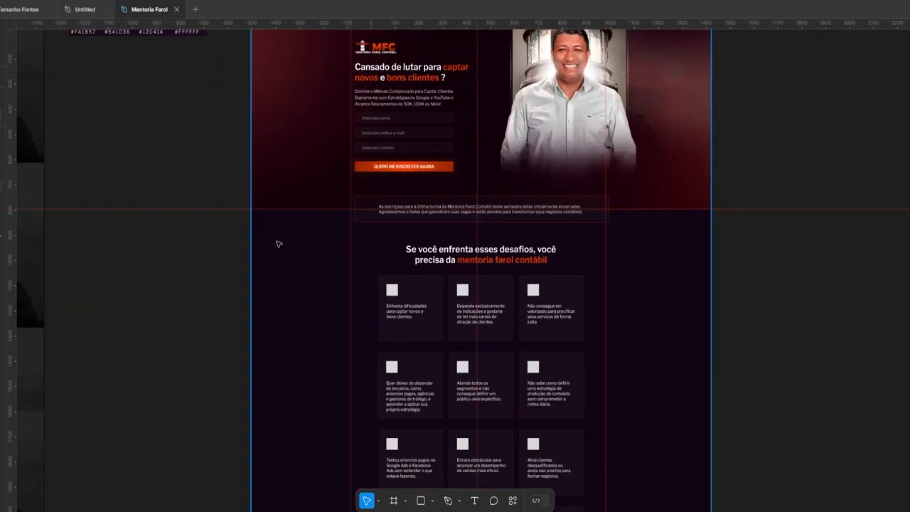
Cover the challenges section with a rectangle filled by a 280B14-to-120414 linear gradient
{"action": "key", "text": "r"}
{"action": "mouse_move", "coordinate": [252, 210]}
{"action": "left_mouse_down"}
{"action": "mouse_move", "coordinate": [682, 510]}
{"action": "mouse_move", "coordinate": [711, 424]}
{"action": "left_mouse_up"}
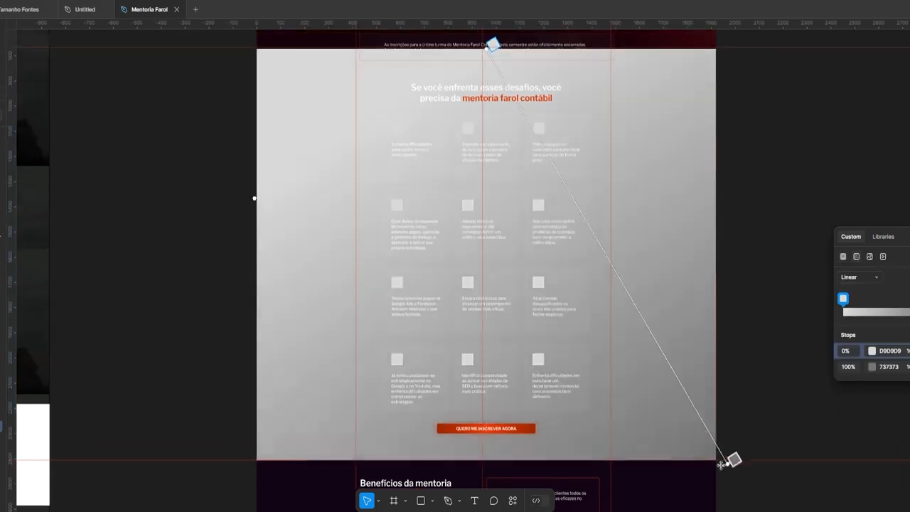
{"action": "left_click", "coordinate": [873, 351]}
{"action": "left_click", "coordinate": [796, 467]}
{"action": "left_click", "coordinate": [873, 367]}
{"action": "left_click", "coordinate": [772, 467]}
{"action": "left_click", "coordinate": [844, 299]}
{"action": "left_click", "coordinate": [733, 406]}
{"action": "scroll", "coordinate": [674, 273], "scroll_direction": "up", "scroll_amount": 5}
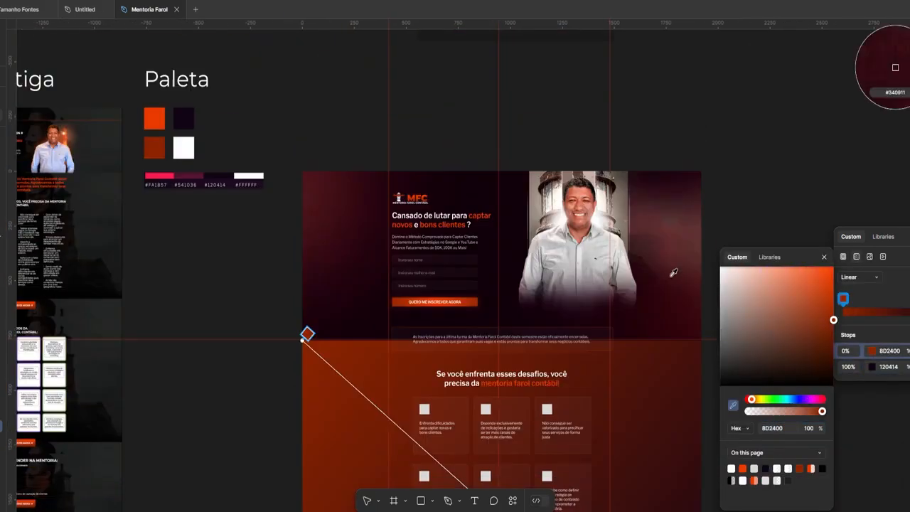
{"action": "left_click", "coordinate": [674, 272]}
{"action": "scroll", "coordinate": [754, 252], "scroll_direction": "up", "scroll_amount": 6}
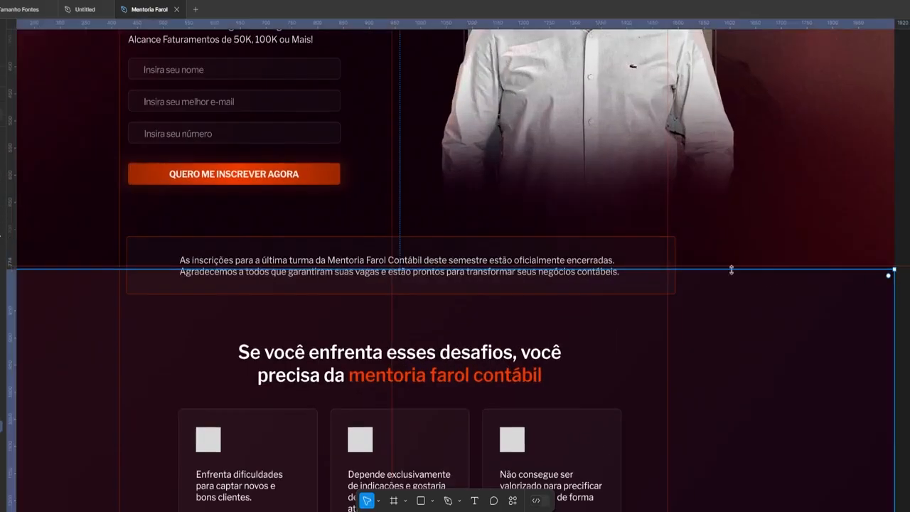
{"action": "scroll", "coordinate": [754, 253], "scroll_direction": "down", "scroll_amount": 8}
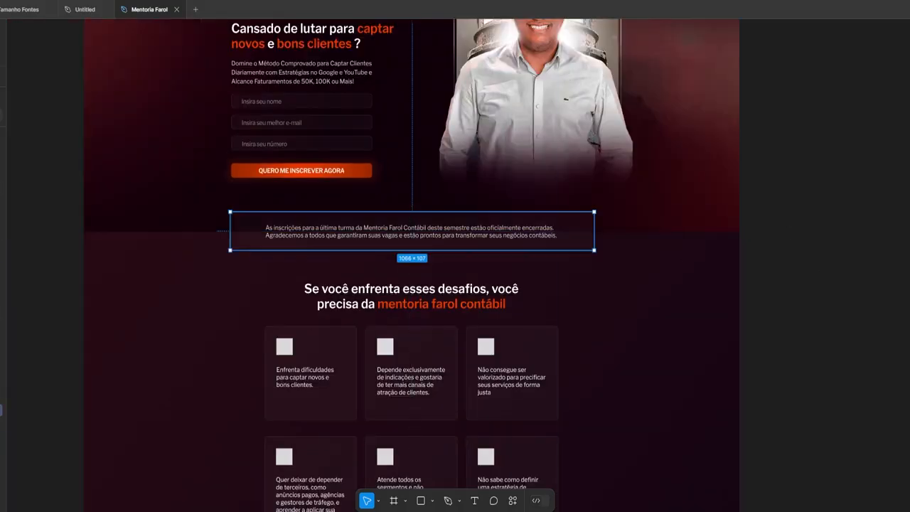
Change the notice box's fill colour
{"action": "left_click", "coordinate": [886, 469]}
{"action": "left_click", "coordinate": [693, 220]}
{"action": "scroll", "coordinate": [737, 231], "scroll_direction": "up", "scroll_amount": 4}
Add a full-width 16 px orange divider bar under the hero section
{"action": "key", "text": "r"}
{"action": "left_click_drag", "start_coordinate": [818, 232], "coordinate": [8, 271]}
{"action": "scroll", "coordinate": [526, 256], "scroll_direction": "right", "scroll_amount": 5}
{"action": "left_click_drag", "start_coordinate": [640, 270], "coordinate": [640, 240]}
{"action": "left_click", "coordinate": [855, 469]}
{"action": "left_click_drag", "start_coordinate": [183, 240], "coordinate": [182, 235]}
{"action": "left_click", "coordinate": [183, 243]}
{"action": "scroll", "coordinate": [230, 256], "scroll_direction": "down", "scroll_amount": 10}
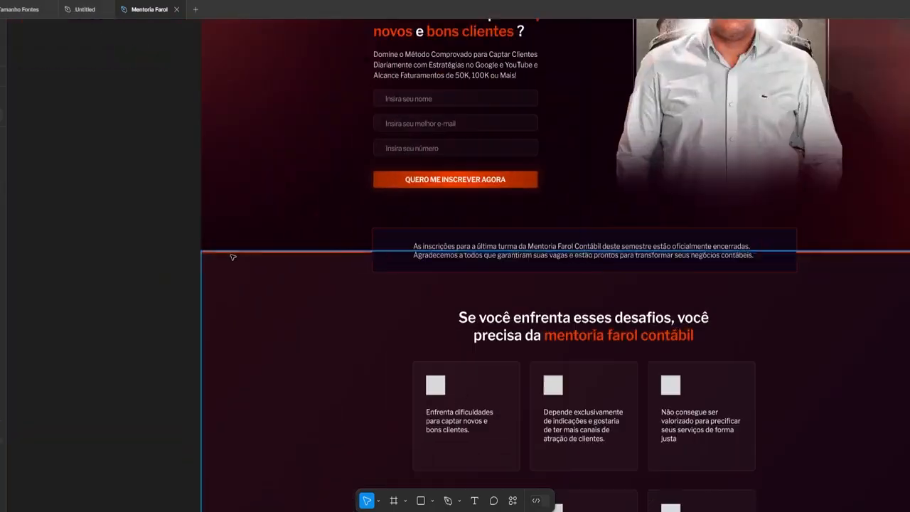
{"action": "scroll", "coordinate": [558, 249], "scroll_direction": "down", "scroll_amount": 5}
{"action": "scroll", "coordinate": [423, 331], "scroll_direction": "up", "scroll_amount": 3}
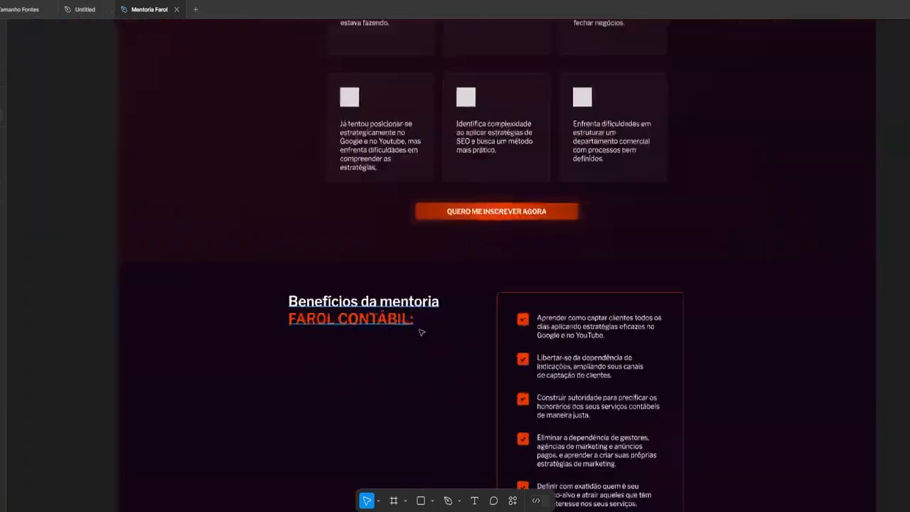
{"action": "scroll", "coordinate": [422, 332], "scroll_direction": "down", "scroll_amount": 15}
{"action": "scroll", "coordinate": [422, 332], "scroll_direction": "up", "scroll_amount": 20}
Copy the check icon from the benefits list into the first challenge card
{"action": "mouse_move", "coordinate": [278, 510]}
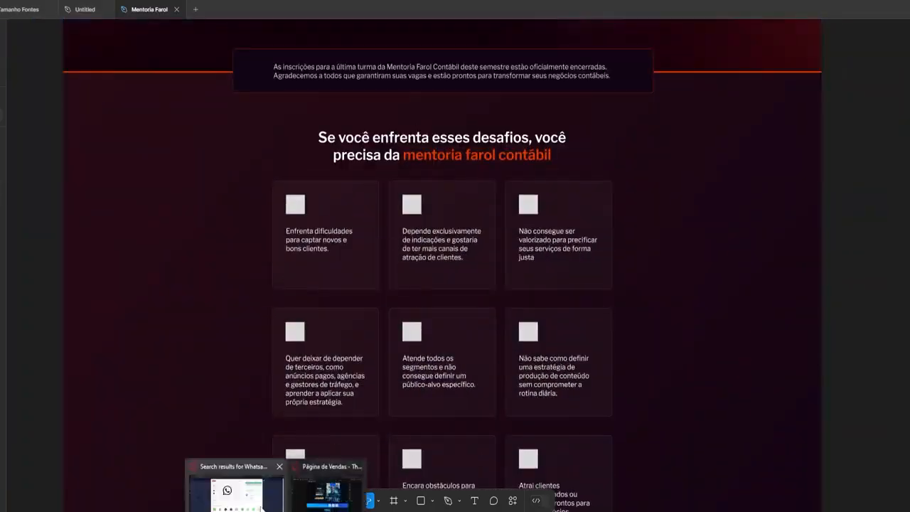
{"action": "left_click", "coordinate": [240, 489]}
{"action": "key", "text": "alt+Tab"}
{"action": "scroll", "coordinate": [448, 331], "scroll_direction": "down", "scroll_amount": 8}
{"action": "left_click", "coordinate": [448, 332]}
{"action": "key", "text": "ctrl+c"}
{"action": "scroll", "coordinate": [449, 332], "scroll_direction": "up", "scroll_amount": 8}
{"action": "key", "text": "ctrl+v"}
{"action": "scroll", "coordinate": [322, 325], "scroll_direction": "up", "scroll_amount": 5}
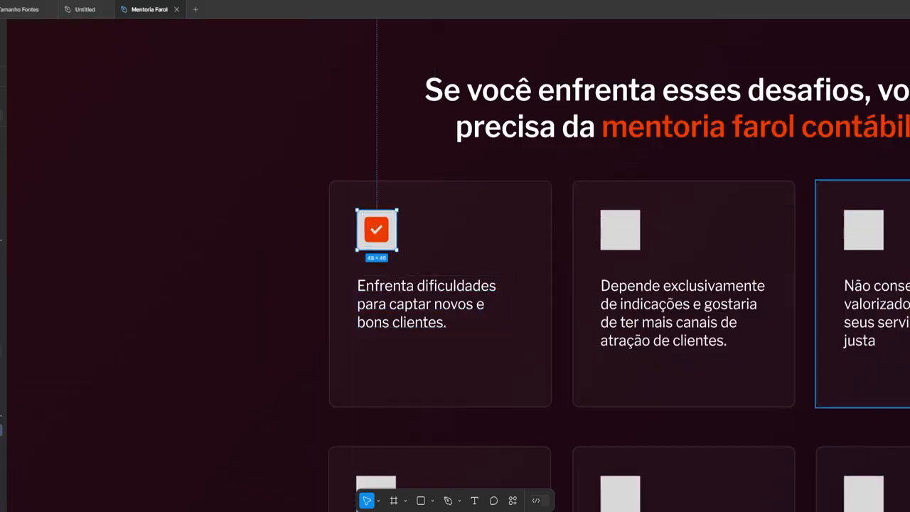
Make the first card's check icon orange with a white inner square
{"action": "key", "text": "ctrl+z"}
{"action": "scroll", "coordinate": [471, 236], "scroll_direction": "up", "scroll_amount": 3}
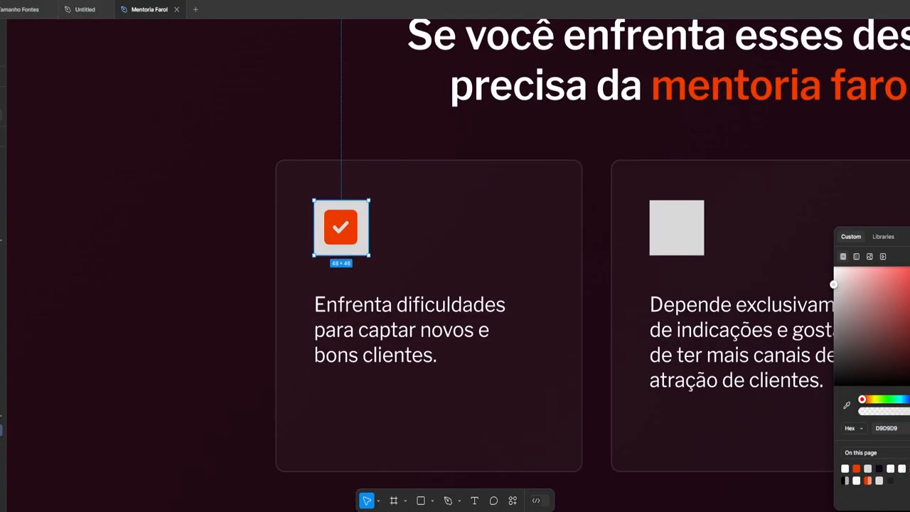
{"action": "scroll", "coordinate": [334, 240], "scroll_direction": "up", "scroll_amount": 5}
{"action": "left_click", "coordinate": [327, 241], "text": "shift"}
{"action": "scroll", "coordinate": [368, 168], "scroll_direction": "down", "scroll_amount": 4}
{"action": "left_click", "coordinate": [383, 217]}
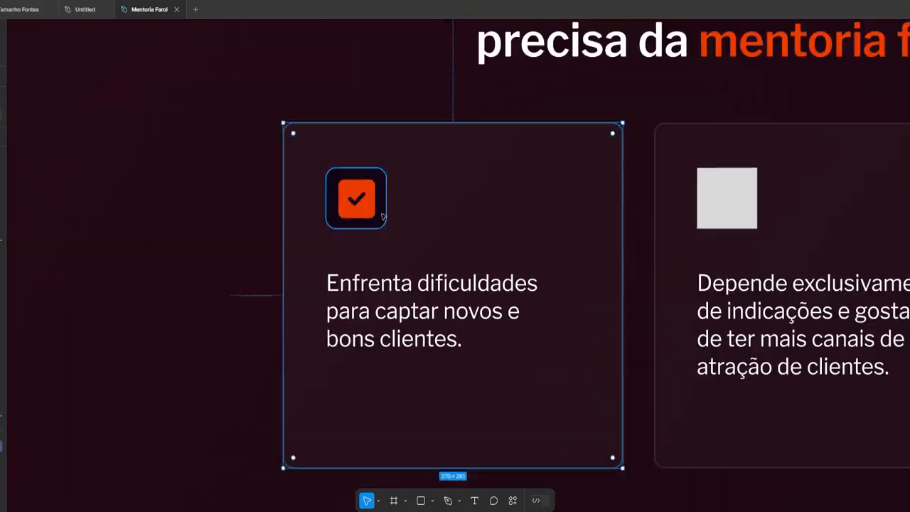
{"action": "double_click", "coordinate": [382, 216]}
{"action": "scroll", "coordinate": [239, 248], "scroll_direction": "down", "scroll_amount": 5}
{"action": "scroll", "coordinate": [278, 239], "scroll_direction": "up", "scroll_amount": 5}
{"action": "double_click", "coordinate": [279, 212]}
{"action": "left_click", "coordinate": [846, 469]}
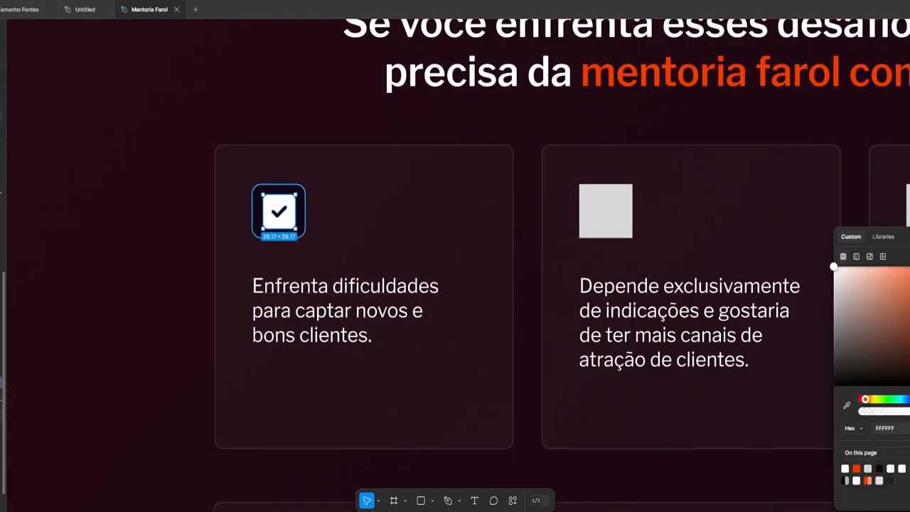
{"action": "left_click", "coordinate": [857, 469]}
{"action": "left_click", "coordinate": [518, 189]}
{"action": "scroll", "coordinate": [517, 188], "scroll_direction": "down", "scroll_amount": 1}
{"action": "scroll", "coordinate": [519, 189], "scroll_direction": "up", "scroll_amount": 2}
Replace the grey squares in the second and third cards with the check icon
{"action": "left_click", "coordinate": [234, 226]}
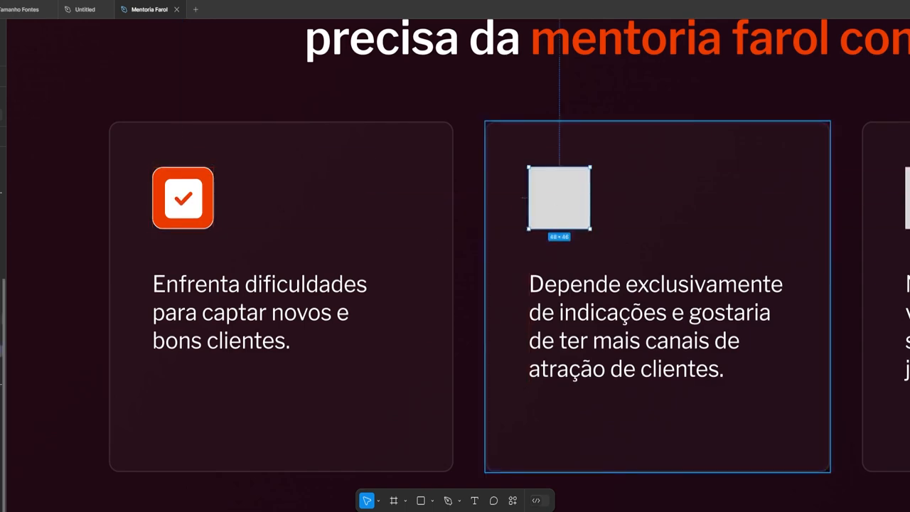
{"action": "scroll", "coordinate": [560, 206], "scroll_direction": "right", "scroll_amount": 3}
{"action": "left_click", "coordinate": [560, 206]}
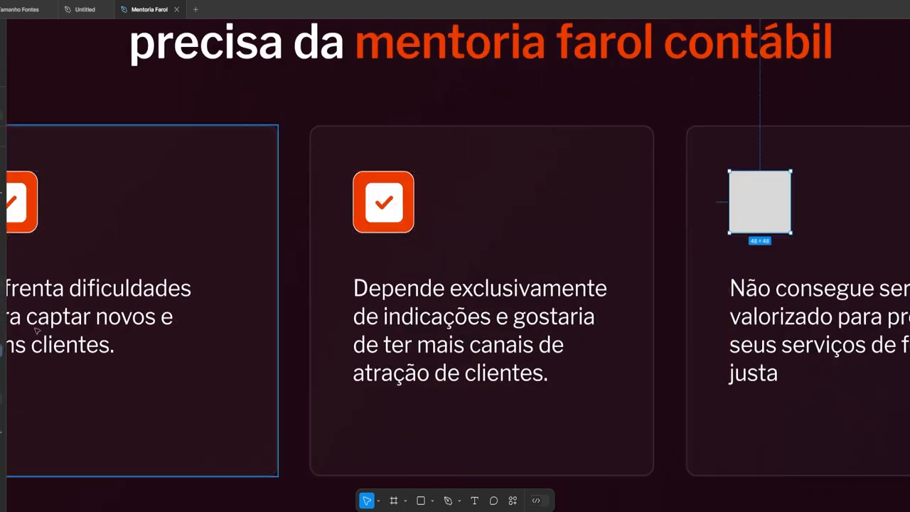
{"action": "key", "text": "ctrl+shift+r"}
{"action": "left_click", "coordinate": [712, 260]}
{"action": "scroll", "coordinate": [674, 266], "scroll_direction": "down", "scroll_amount": 3}
{"action": "left_click", "coordinate": [540, 250], "text": "shift"}
{"action": "scroll", "coordinate": [540, 250], "scroll_direction": "down", "scroll_amount": 2}
{"action": "left_click", "coordinate": [239, 158], "text": "shift"}
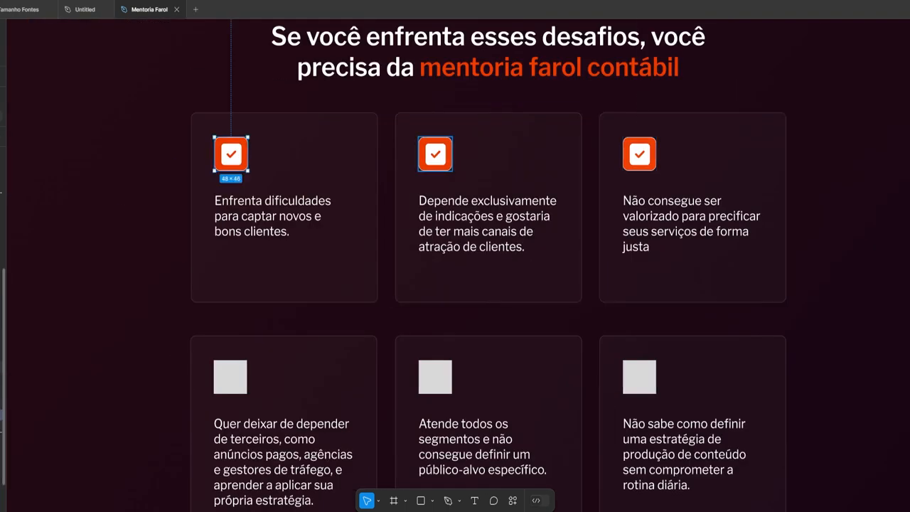
{"action": "key", "text": "ctrl+shift+r"}
Replace the lower rows' grey squares with check icons and review the whole page
{"action": "scroll", "coordinate": [606, 244], "scroll_direction": "down", "scroll_amount": 3}
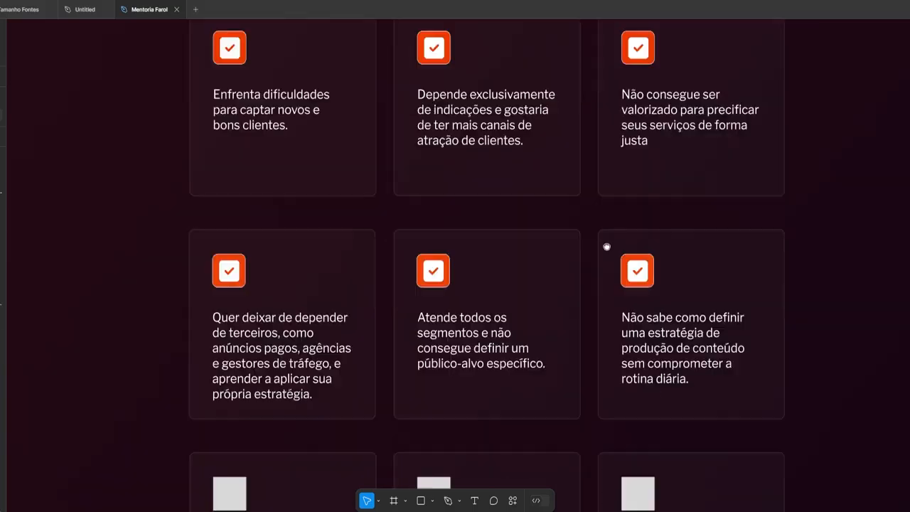
{"action": "left_click", "coordinate": [246, 249], "text": "shift"}
{"action": "scroll", "coordinate": [478, 270], "scroll_direction": "up", "scroll_amount": 1}
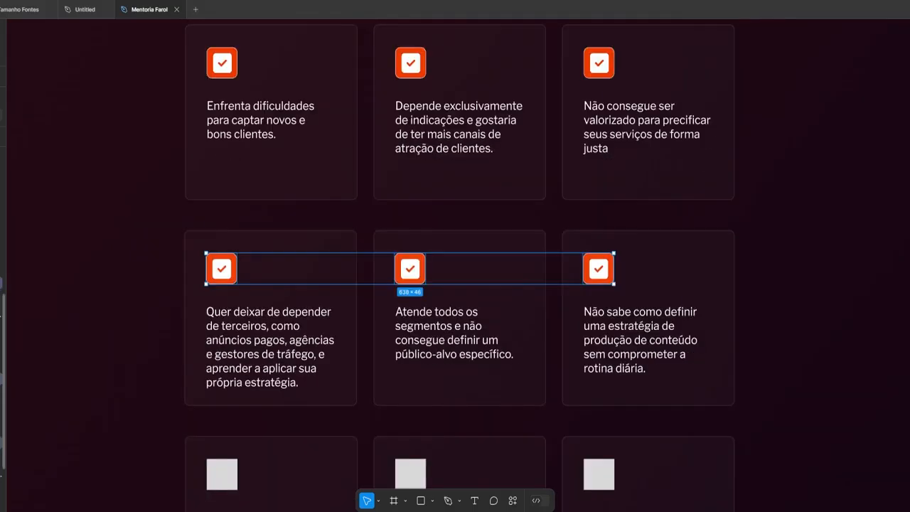
{"action": "left_click_drag", "start_coordinate": [410, 62], "coordinate": [411, 473]}
{"action": "scroll", "coordinate": [266, 123], "scroll_direction": "down", "scroll_amount": 4}
{"action": "scroll", "coordinate": [266, 123], "scroll_direction": "up", "scroll_amount": 1}
{"action": "left_click", "coordinate": [226, 223]}
{"action": "key", "text": "Delete"}
{"action": "left_click", "coordinate": [354, 223]}
{"action": "key", "text": "Delete"}
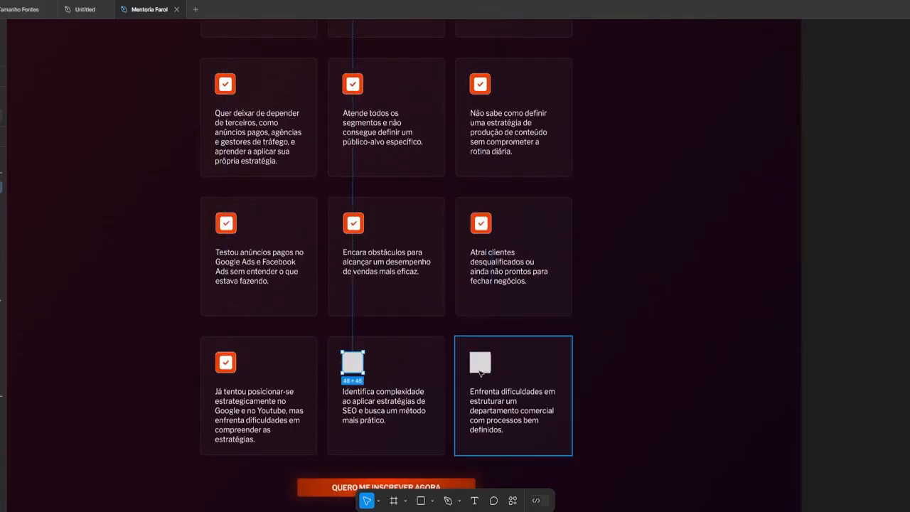
{"action": "key", "text": "shift+1"}
{"action": "scroll", "coordinate": [384, 222], "scroll_direction": "up", "scroll_amount": 5}
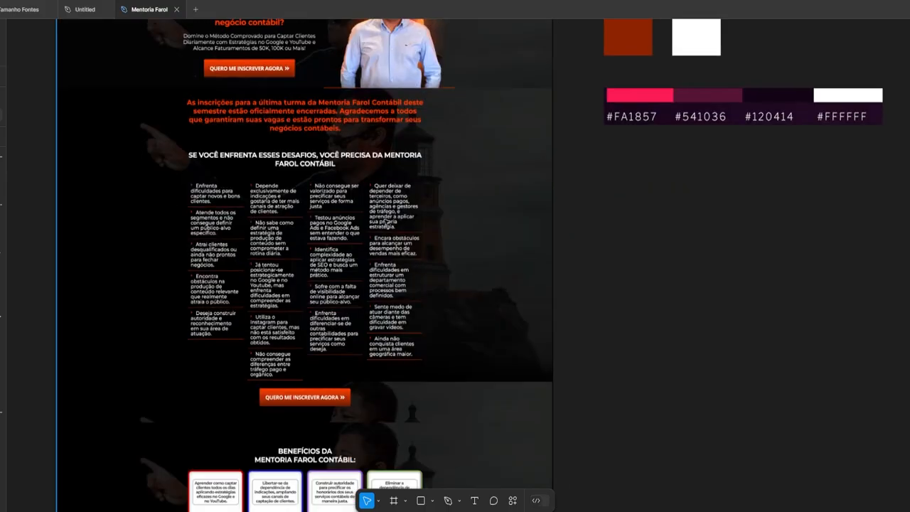
{"action": "scroll", "coordinate": [385, 222], "scroll_direction": "down", "scroll_amount": 5}
{"action": "scroll", "coordinate": [374, 205], "scroll_direction": "right", "scroll_amount": 10}
{"action": "scroll", "coordinate": [224, 244], "scroll_direction": "up", "scroll_amount": 3}
{"action": "scroll", "coordinate": [559, 287], "scroll_direction": "down", "scroll_amount": 5}
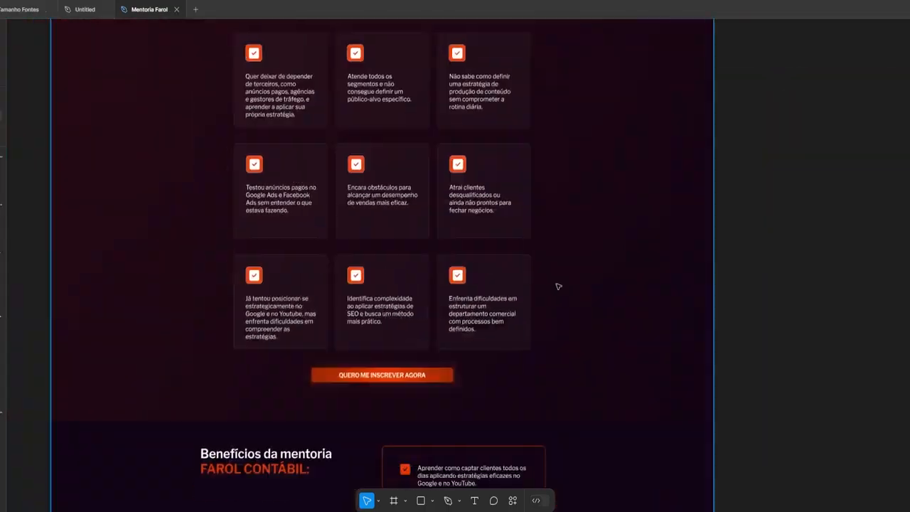
{"action": "scroll", "coordinate": [559, 287], "scroll_direction": "down", "scroll_amount": 5}
{"action": "scroll", "coordinate": [479, 365], "scroll_direction": "up", "scroll_amount": 5}
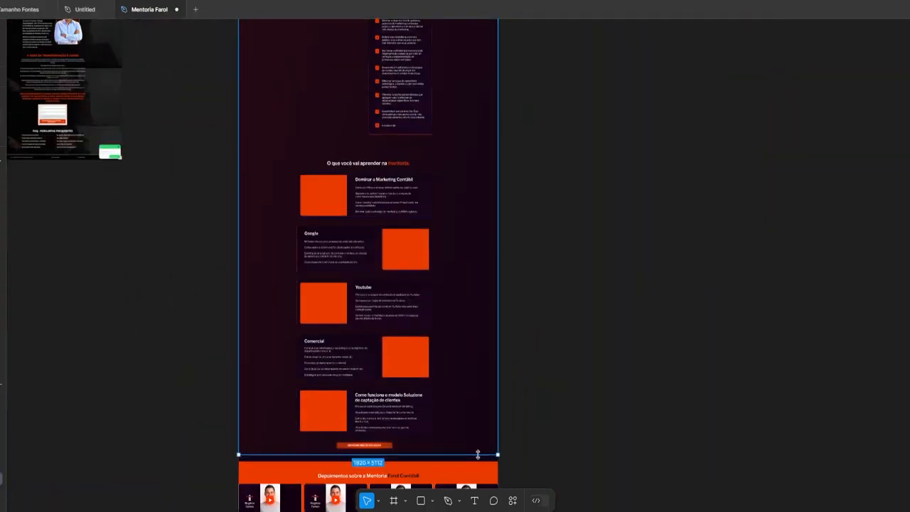
{"action": "scroll", "coordinate": [478, 453], "scroll_direction": "down", "scroll_amount": 5}
Launch the Contrast plugin and select the QUERO ME INSCREVER AGORA button
{"action": "scroll", "coordinate": [420, 195], "scroll_direction": "up", "scroll_amount": 5}
{"action": "left_click", "coordinate": [420, 195]}
{"action": "scroll", "coordinate": [586, 254], "scroll_direction": "down", "scroll_amount": 3}
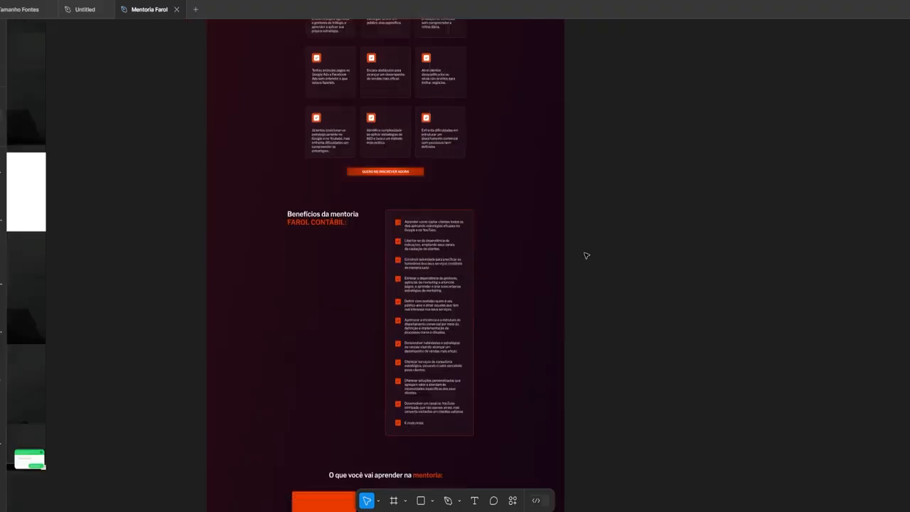
{"action": "scroll", "coordinate": [456, 269], "scroll_direction": "up", "scroll_amount": 5}
{"action": "right_click", "coordinate": [368, 173]}
{"action": "left_click", "coordinate": [559, 266]}
{"action": "scroll", "coordinate": [268, 155], "scroll_direction": "down", "scroll_amount": 5}
{"action": "left_click", "coordinate": [599, 135]}
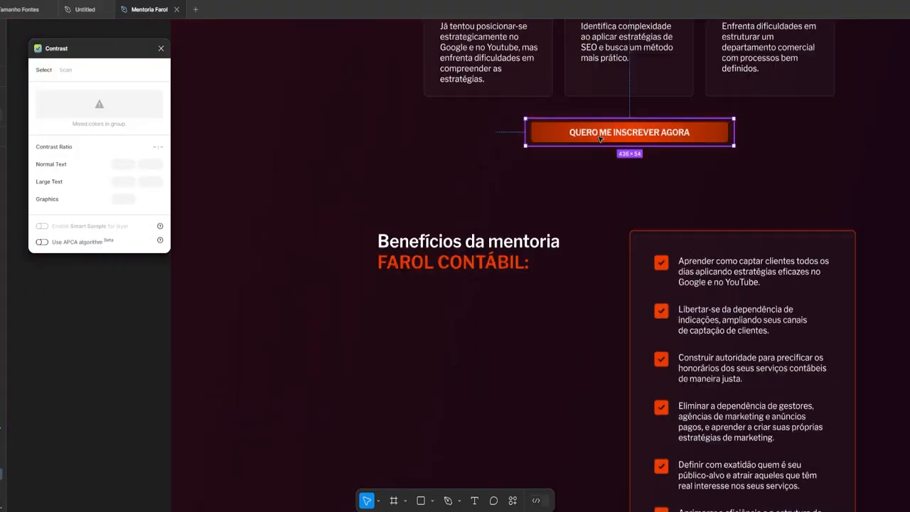
{"action": "scroll", "coordinate": [524, 218], "scroll_direction": "up", "scroll_amount": 2}
{"action": "scroll", "coordinate": [600, 168], "scroll_direction": "up", "scroll_amount": 3}
{"action": "right_click", "coordinate": [266, 195]}
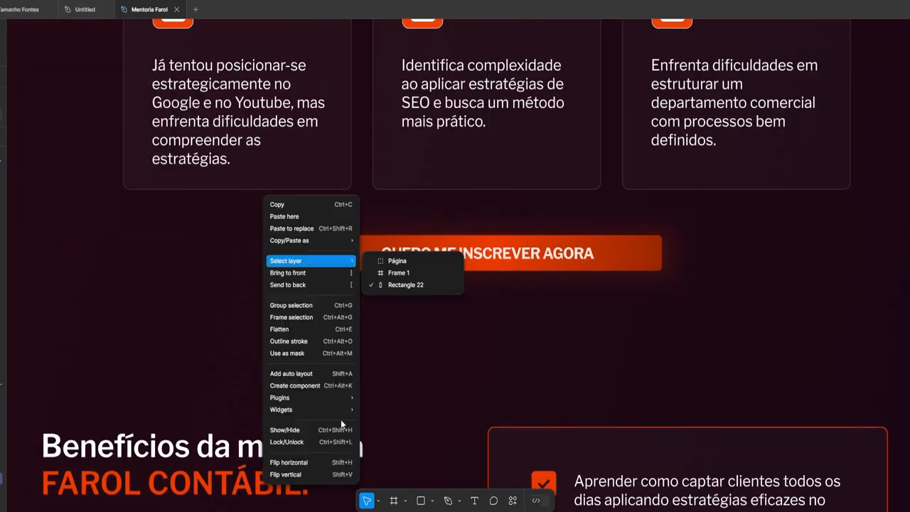
{"action": "key", "text": "Escape"}
{"action": "double_click", "coordinate": [420, 253]}
Enable Smart Sample for the layer and check the benefit text, undoing the dark text colour
{"action": "left_click", "coordinate": [140, 182]}
{"action": "scroll", "coordinate": [218, 271], "scroll_direction": "down", "scroll_amount": 5}
{"action": "left_click", "coordinate": [367, 501]}
{"action": "left_click", "coordinate": [569, 436]}
{"action": "scroll", "coordinate": [541, 427], "scroll_direction": "up", "scroll_amount": 2}
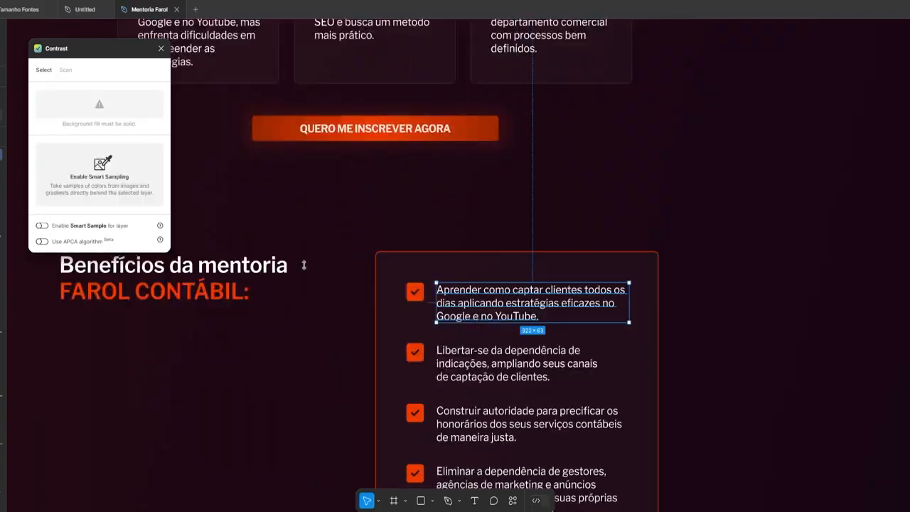
{"action": "left_click", "coordinate": [107, 175]}
{"action": "left_click_drag", "start_coordinate": [459, 197], "coordinate": [512, 242]}
{"action": "double_click", "coordinate": [436, 181]}
{"action": "left_click", "coordinate": [876, 376]}
{"action": "key", "text": "ctrl+z"}
{"action": "key", "text": "Escape"}
Check the page frame, Youtube card and Como funciona card, then clear the selection
{"action": "scroll", "coordinate": [577, 242], "scroll_direction": "down", "scroll_amount": 3}
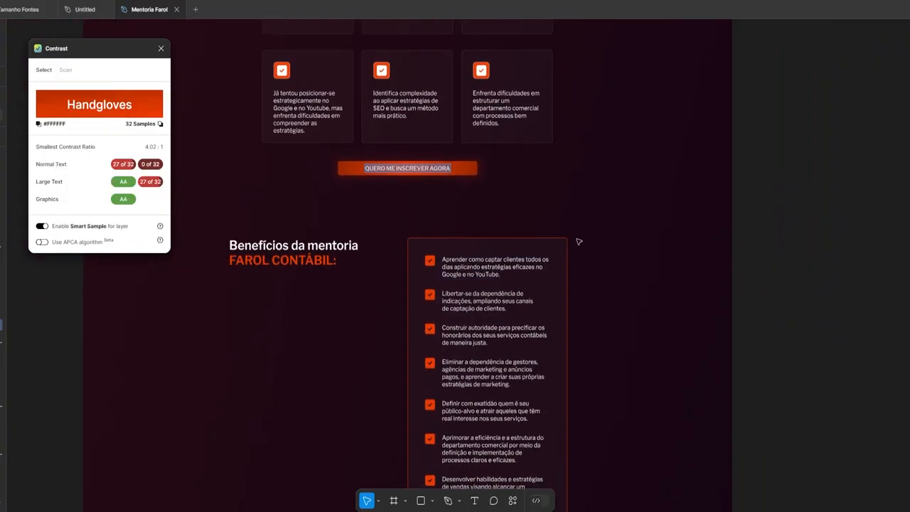
{"action": "scroll", "coordinate": [577, 242], "scroll_direction": "up", "scroll_amount": 3}
{"action": "left_click", "coordinate": [433, 289]}
{"action": "scroll", "coordinate": [403, 361], "scroll_direction": "down", "scroll_amount": 5}
{"action": "scroll", "coordinate": [404, 361], "scroll_direction": "up", "scroll_amount": 3}
{"action": "scroll", "coordinate": [714, 341], "scroll_direction": "down", "scroll_amount": 3}
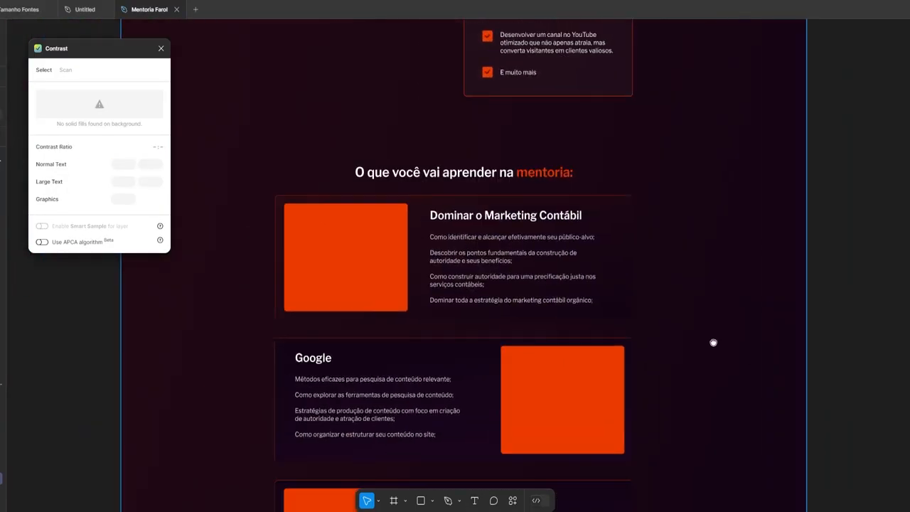
{"action": "scroll", "coordinate": [787, 330], "scroll_direction": "down", "scroll_amount": 5}
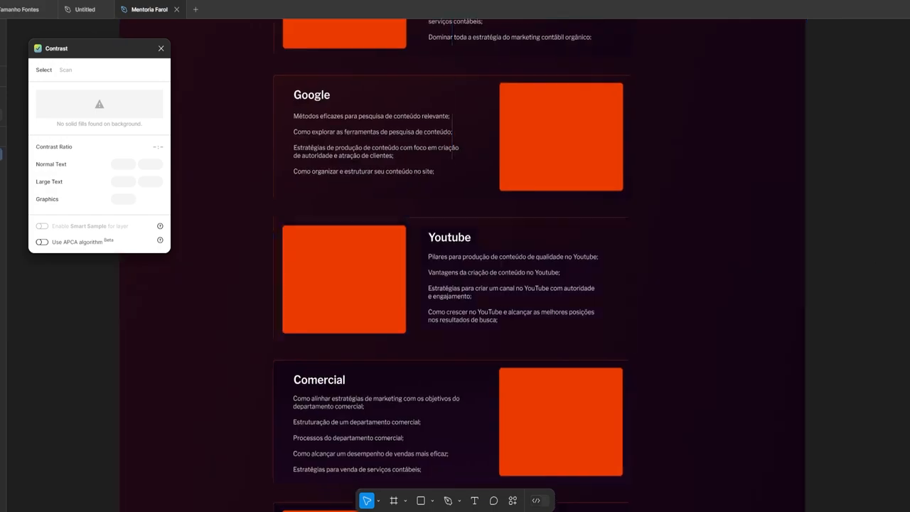
{"action": "left_click", "coordinate": [420, 128]}
{"action": "scroll", "coordinate": [408, 192], "scroll_direction": "down", "scroll_amount": 1}
{"action": "left_click", "coordinate": [402, 285]}
{"action": "left_click", "coordinate": [627, 263]}
{"action": "scroll", "coordinate": [604, 260], "scroll_direction": "up", "scroll_amount": 10}
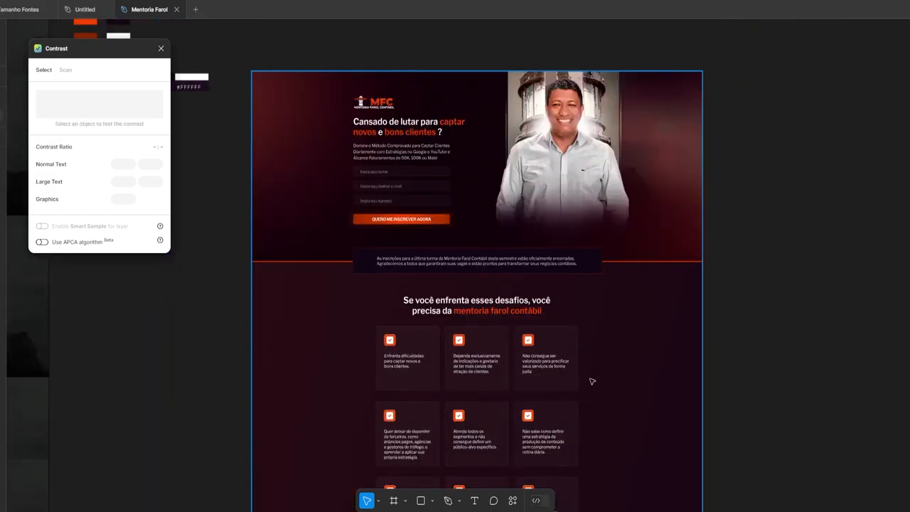
{"action": "scroll", "coordinate": [592, 382], "scroll_direction": "down", "scroll_amount": 8}
{"action": "scroll", "coordinate": [539, 321], "scroll_direction": "up", "scroll_amount": 2}
Switch to the browser and scroll through the Adobe Stock Google image results
{"action": "key", "text": "alt+Tab"}
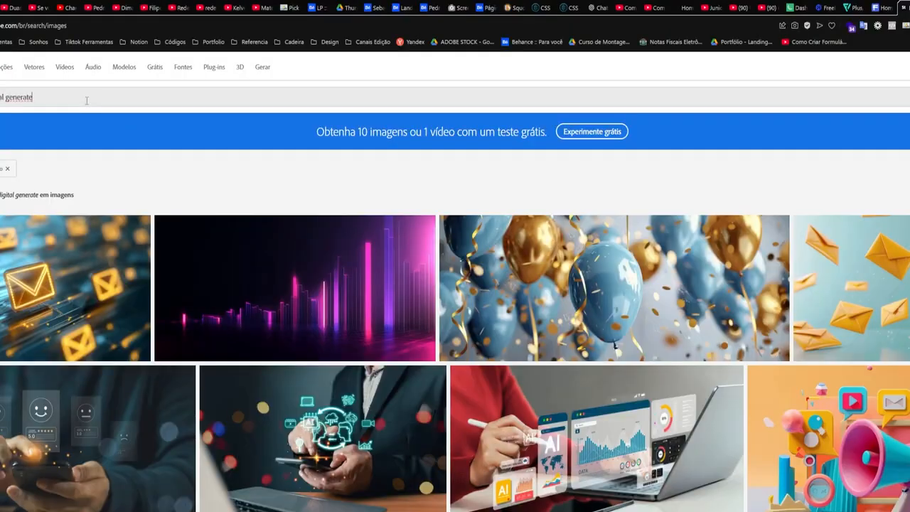
{"action": "scroll", "coordinate": [331, 261], "scroll_direction": "down", "scroll_amount": 2}
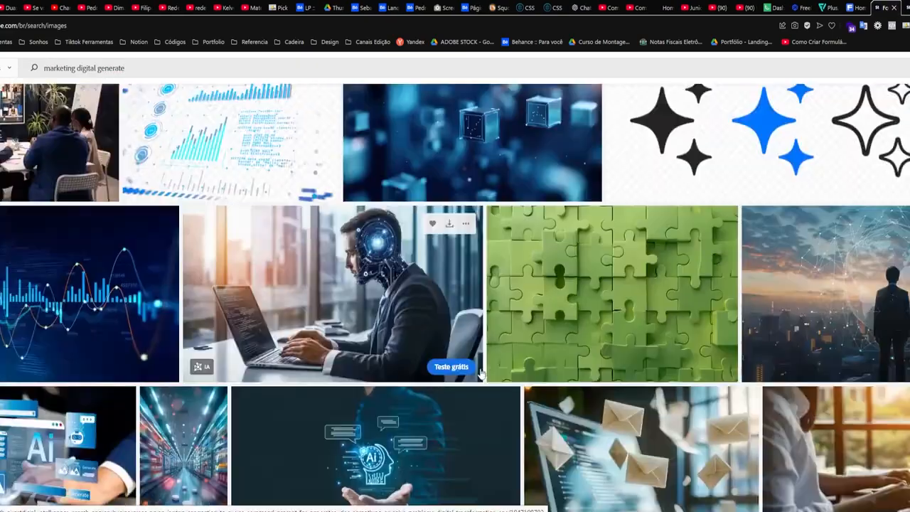
{"action": "scroll", "coordinate": [455, 285], "scroll_direction": "down", "scroll_amount": 5}
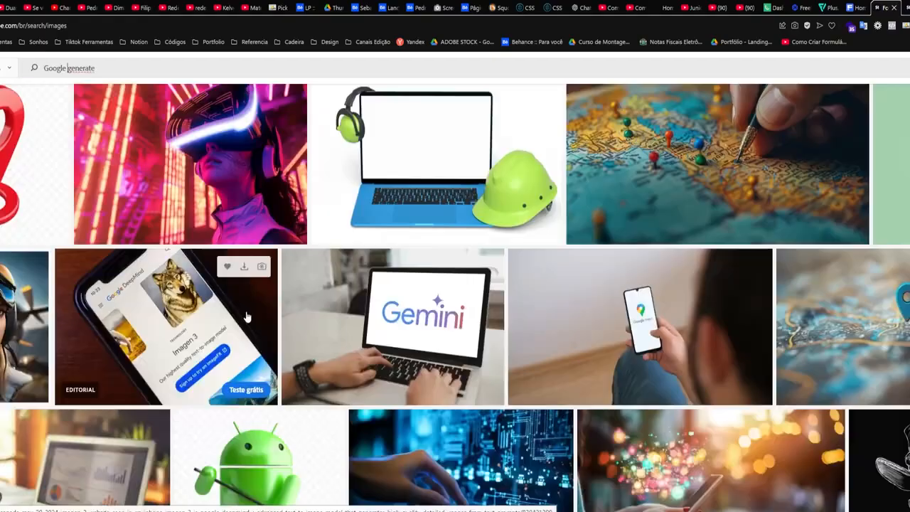
{"action": "scroll", "coordinate": [455, 284], "scroll_direction": "down", "scroll_amount": 10}
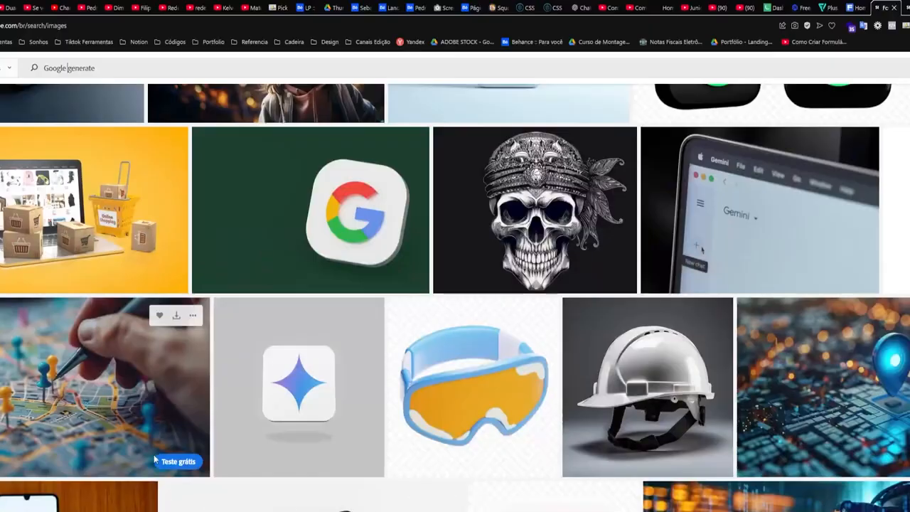
{"action": "scroll", "coordinate": [455, 285], "scroll_direction": "down", "scroll_amount": 10}
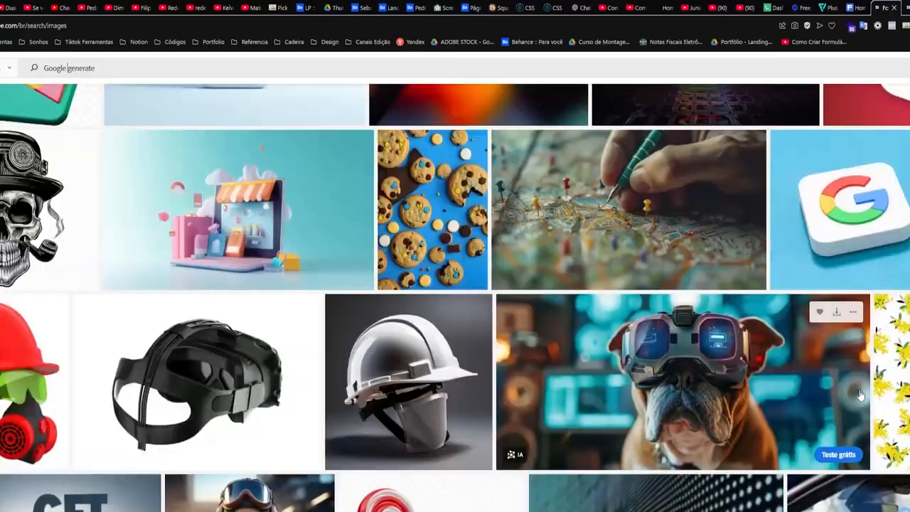
Add 'marketing' to the search and move to the next page of results
{"action": "type", "text": "marketing"}
{"action": "key", "text": "Return"}
{"action": "scroll", "coordinate": [226, 226], "scroll_direction": "down", "scroll_amount": 10}
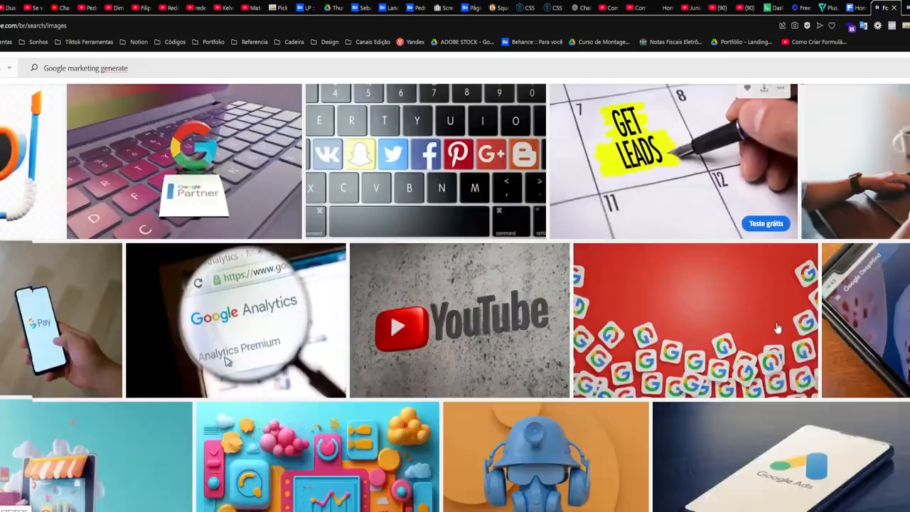
{"action": "scroll", "coordinate": [226, 226], "scroll_direction": "down", "scroll_amount": 15}
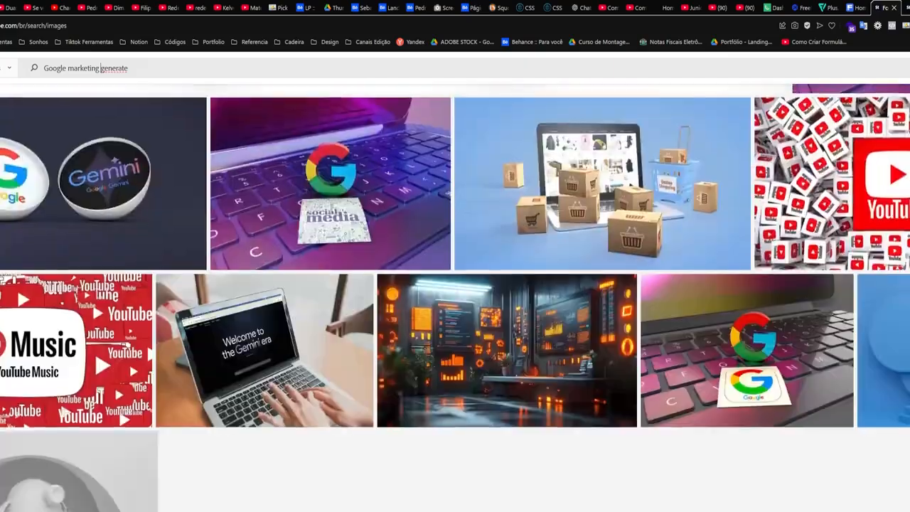
{"action": "scroll", "coordinate": [620, 481], "scroll_direction": "down", "scroll_amount": 5}
{"action": "left_click", "coordinate": [500, 398]}
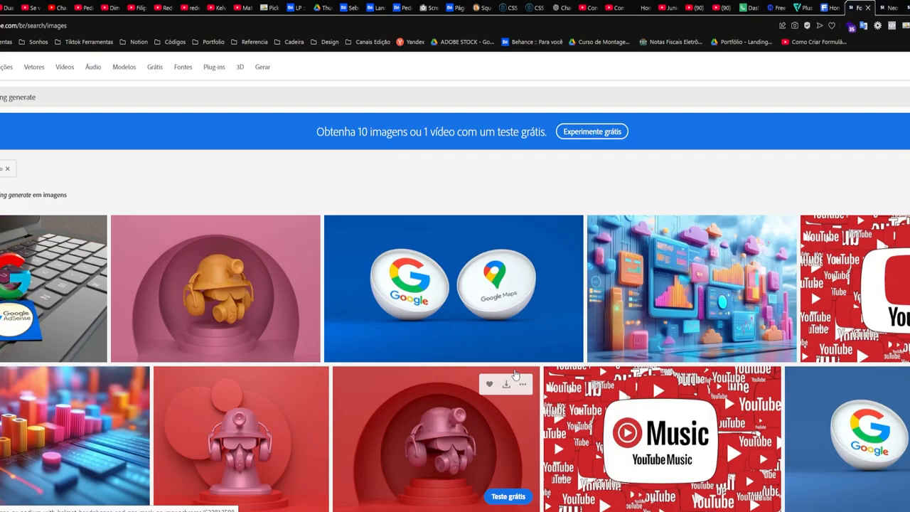
{"action": "scroll", "coordinate": [375, 303], "scroll_direction": "down", "scroll_amount": 20}
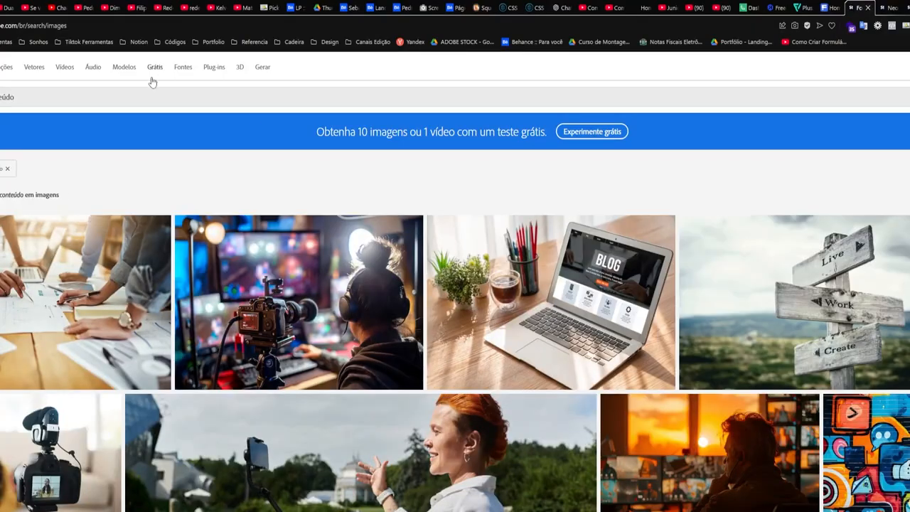
Scroll down to the photo of a content creator editing video and confirm its download
{"action": "scroll", "coordinate": [358, 75], "scroll_direction": "down", "scroll_amount": 2}
{"action": "scroll", "coordinate": [865, 241], "scroll_direction": "down", "scroll_amount": 10}
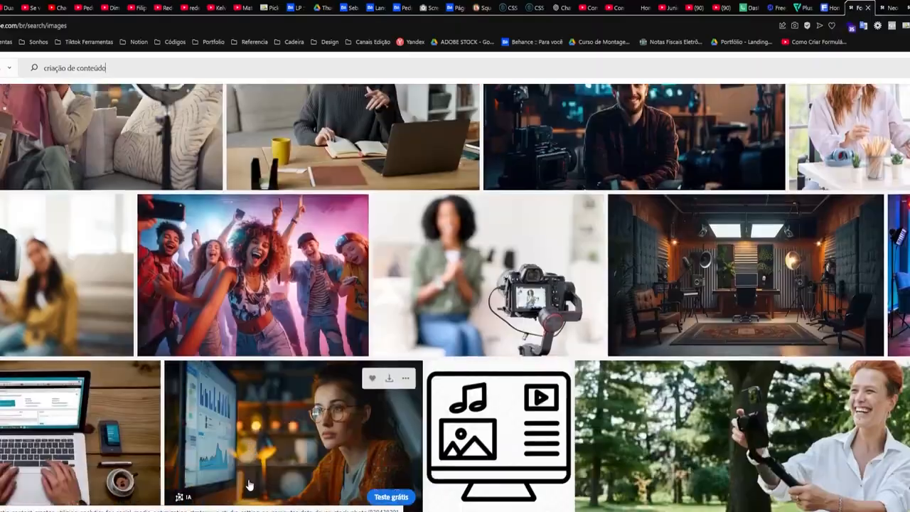
{"action": "scroll", "coordinate": [455, 284], "scroll_direction": "down", "scroll_amount": 5}
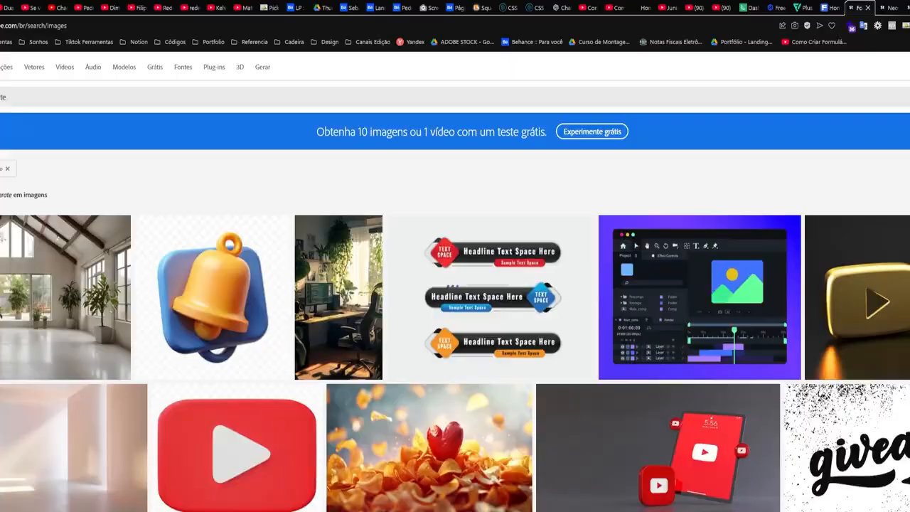
{"action": "scroll", "coordinate": [455, 285], "scroll_direction": "down", "scroll_amount": 4}
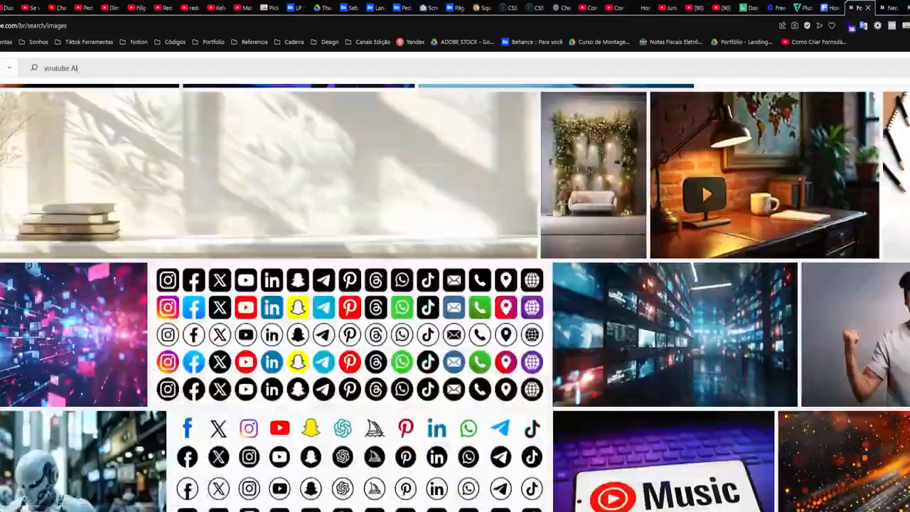
{"action": "scroll", "coordinate": [456, 284], "scroll_direction": "down", "scroll_amount": 15}
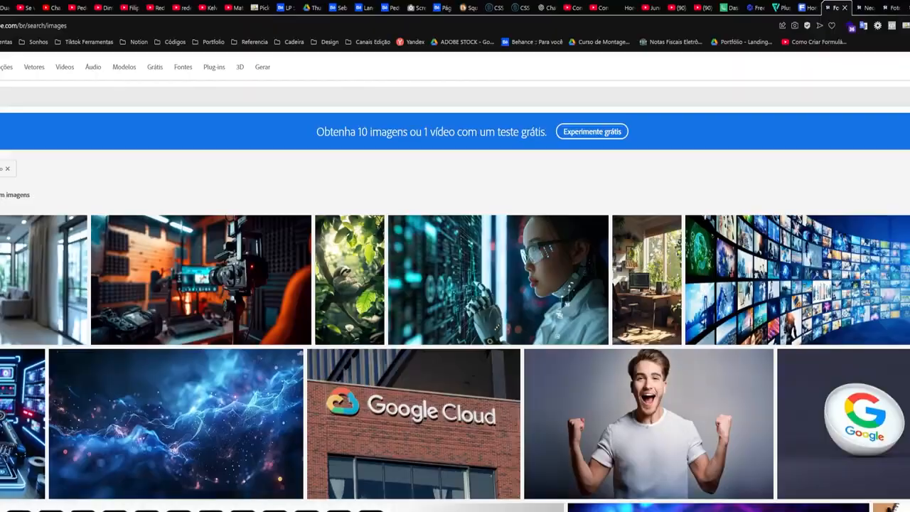
{"action": "scroll", "coordinate": [455, 284], "scroll_direction": "down", "scroll_amount": 15}
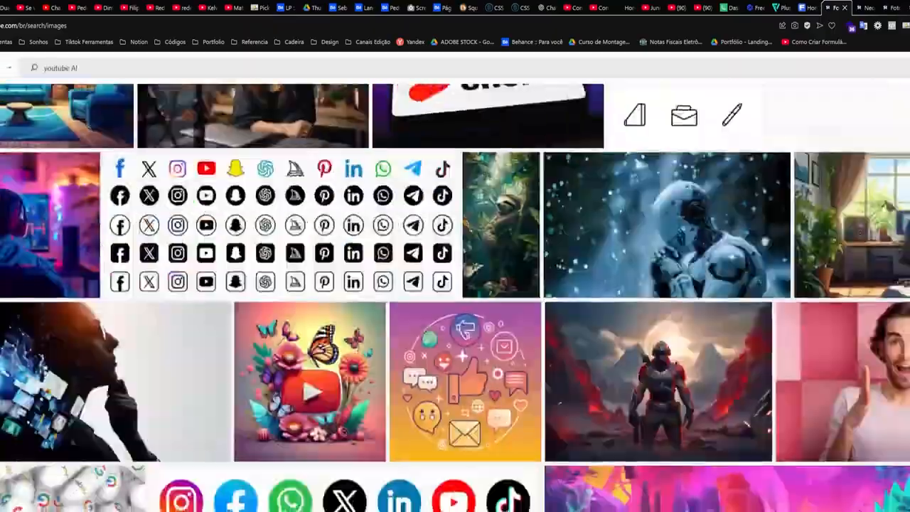
{"action": "scroll", "coordinate": [515, 480], "scroll_direction": "down", "scroll_amount": 10}
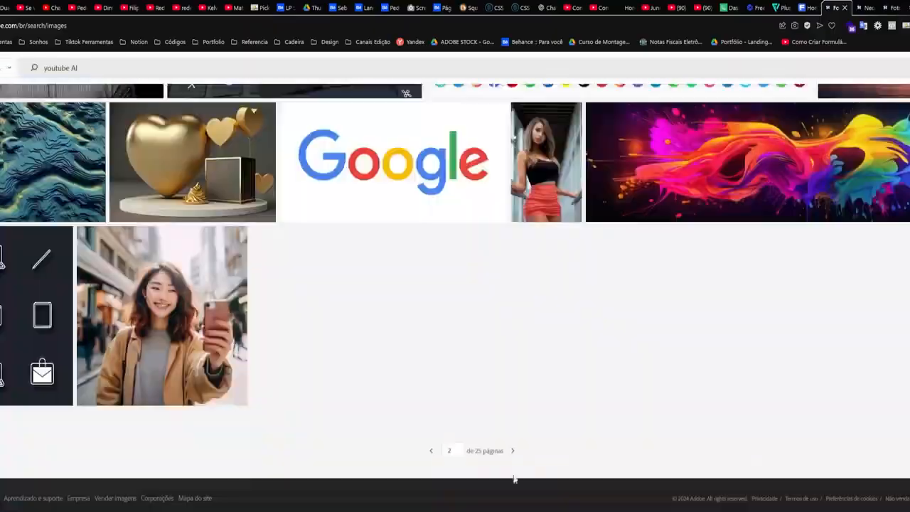
{"action": "scroll", "coordinate": [603, 258], "scroll_direction": "down", "scroll_amount": 15}
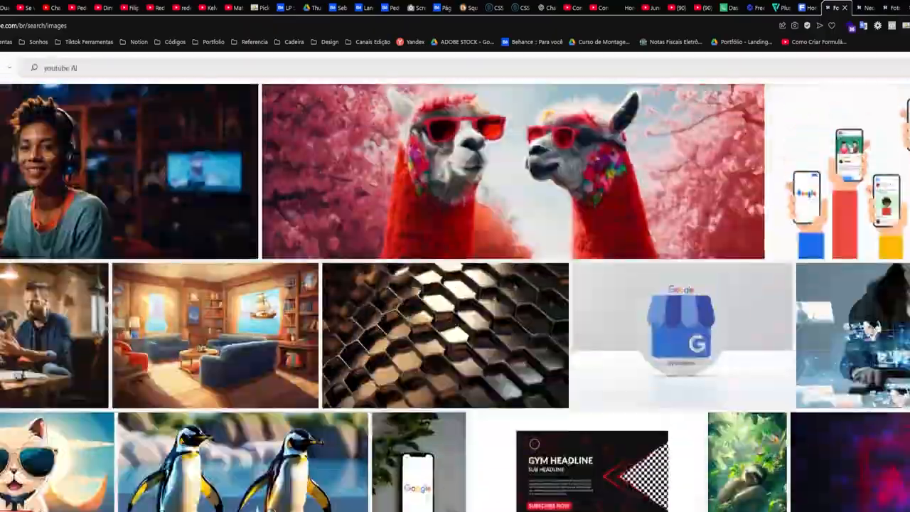
{"action": "scroll", "coordinate": [603, 258], "scroll_direction": "down", "scroll_amount": 8}
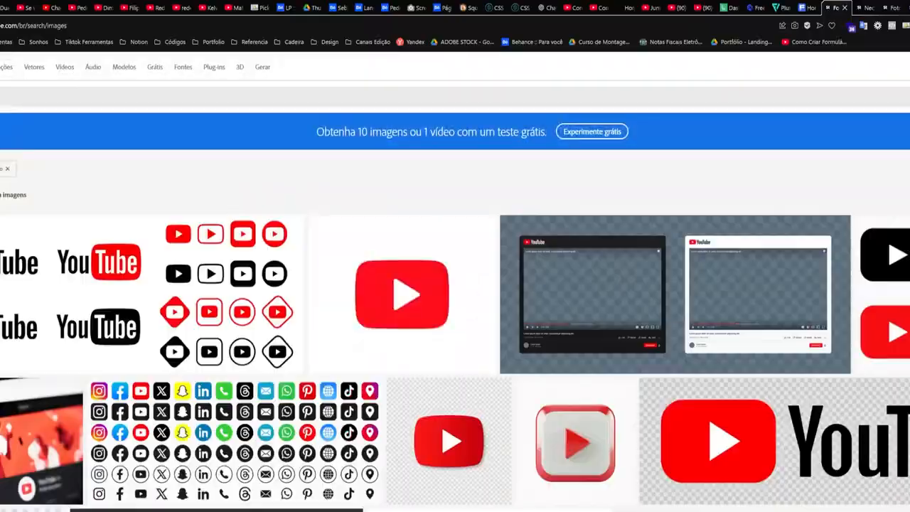
{"action": "scroll", "coordinate": [437, 400], "scroll_direction": "down", "scroll_amount": 5}
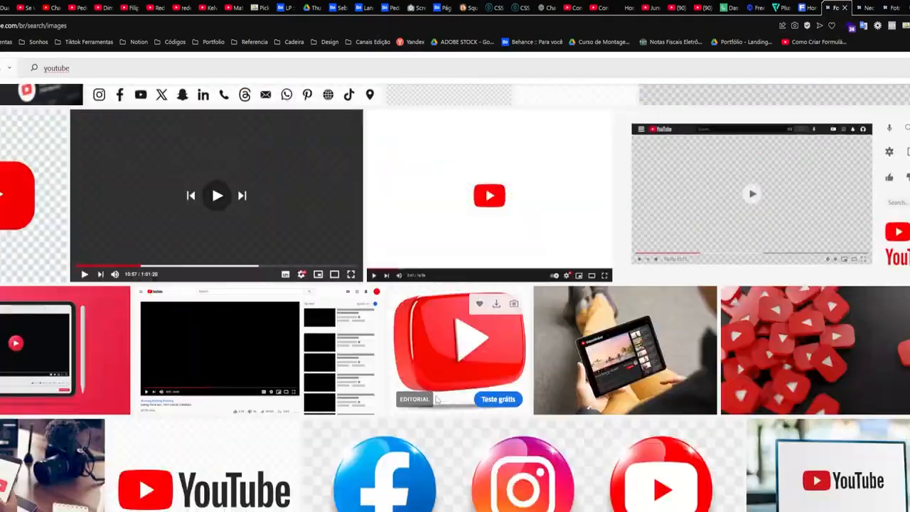
{"action": "scroll", "coordinate": [424, 393], "scroll_direction": "down", "scroll_amount": 15}
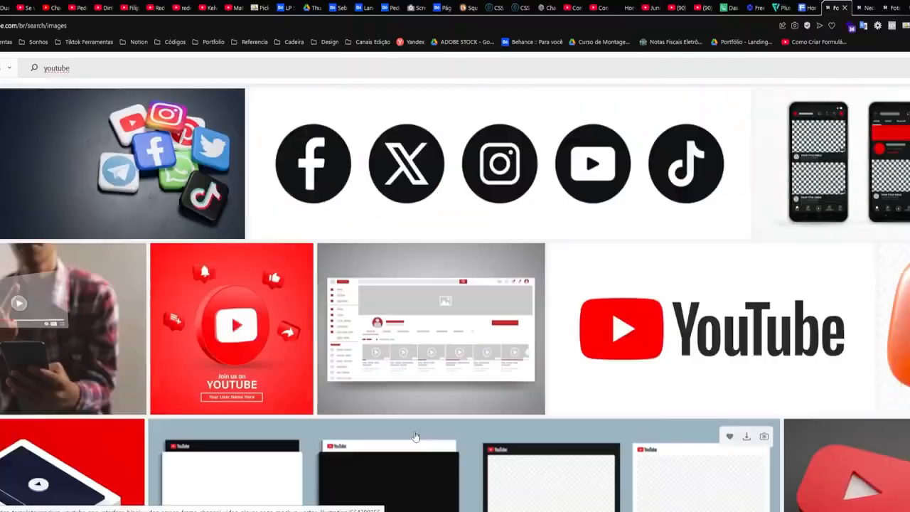
{"action": "scroll", "coordinate": [392, 416], "scroll_direction": "down", "scroll_amount": 10}
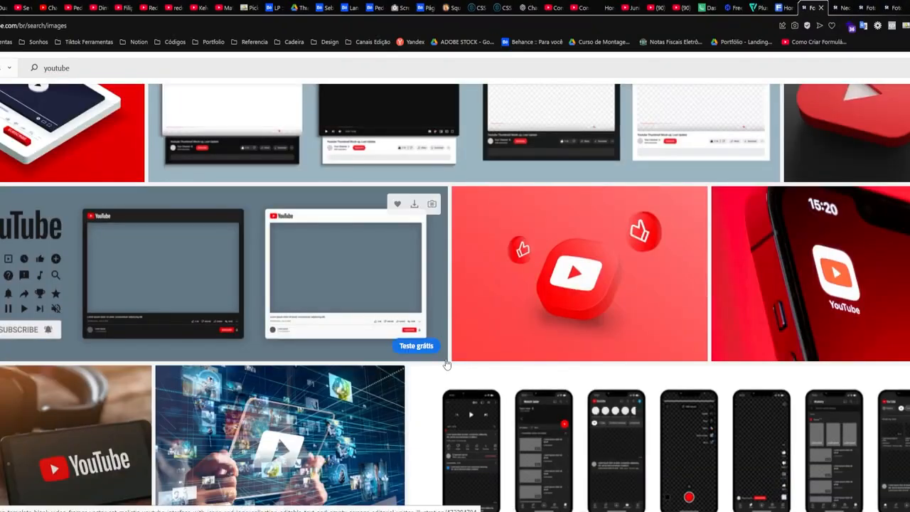
{"action": "scroll", "coordinate": [375, 412], "scroll_direction": "down", "scroll_amount": 10}
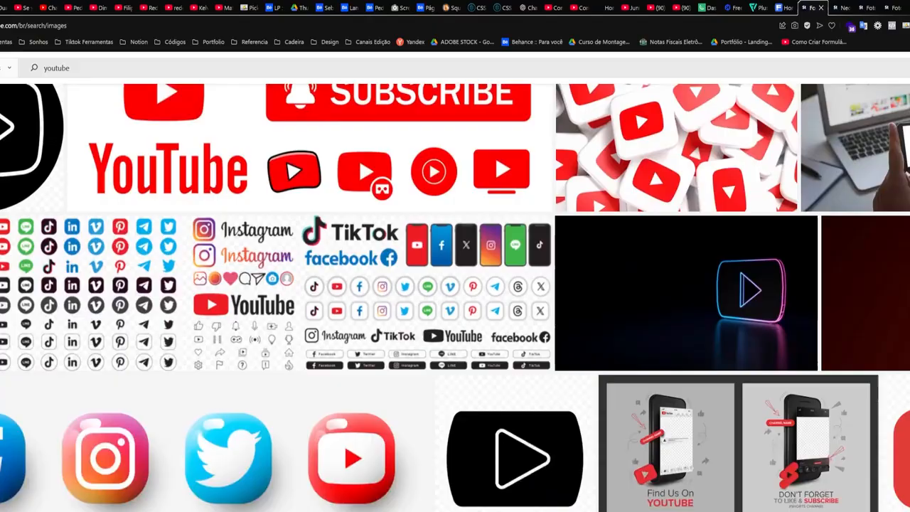
{"action": "scroll", "coordinate": [455, 285], "scroll_direction": "down", "scroll_amount": 10}
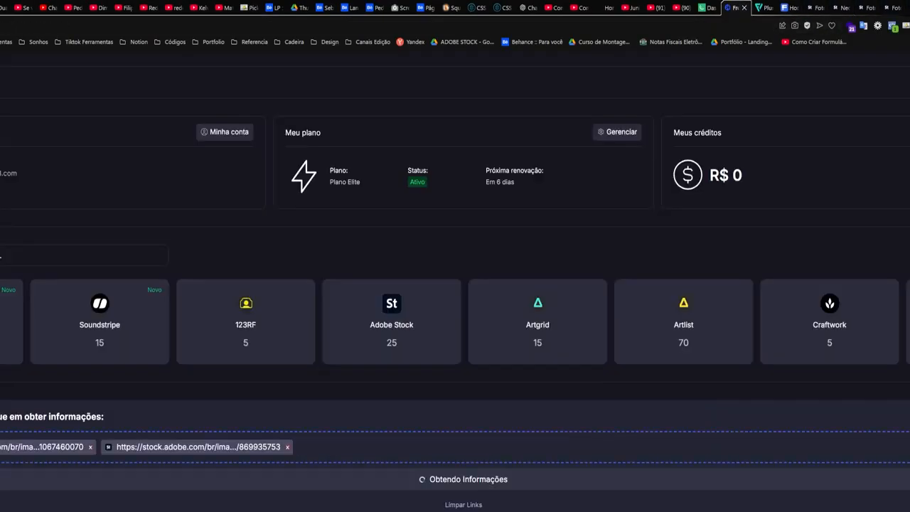
{"action": "scroll", "coordinate": [67, 325], "scroll_direction": "down", "scroll_amount": 4}
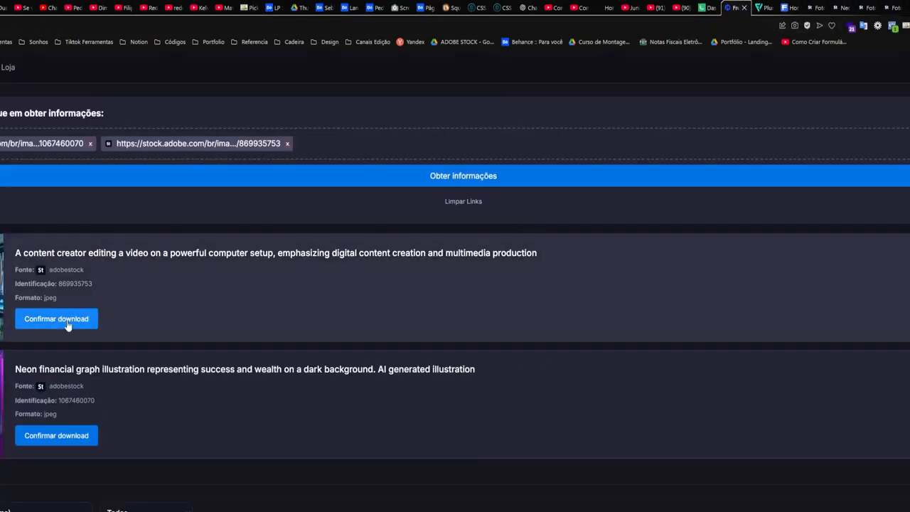
{"action": "left_click", "coordinate": [57, 435]}
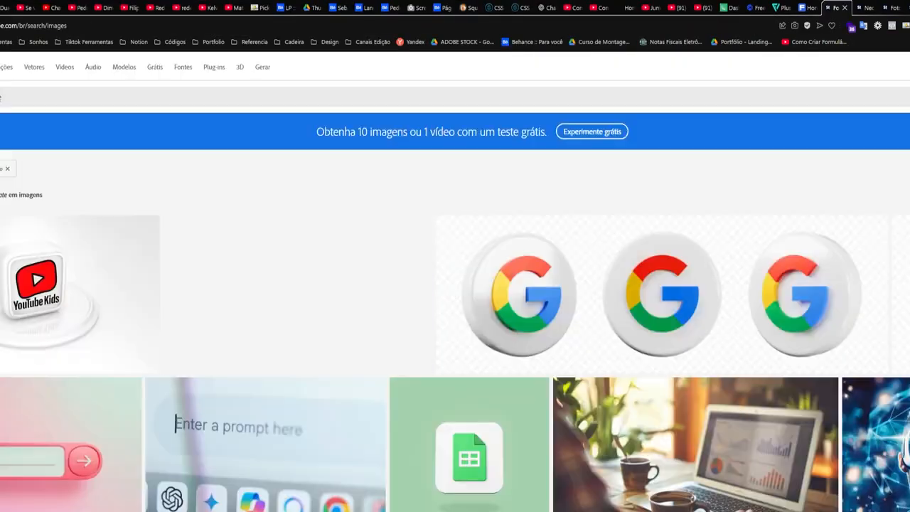
Confirm the Google Logo 3D Render download, then open Mentoria Farol - Página in File Explorer
{"action": "scroll", "coordinate": [657, 324], "scroll_direction": "down", "scroll_amount": 2}
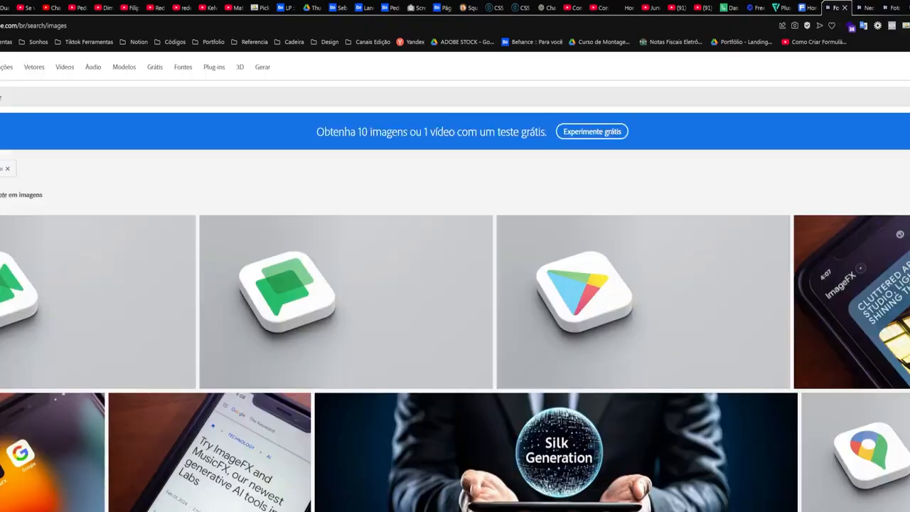
{"action": "scroll", "coordinate": [455, 284], "scroll_direction": "down", "scroll_amount": 2}
{"action": "scroll", "coordinate": [455, 297], "scroll_direction": "down", "scroll_amount": 2}
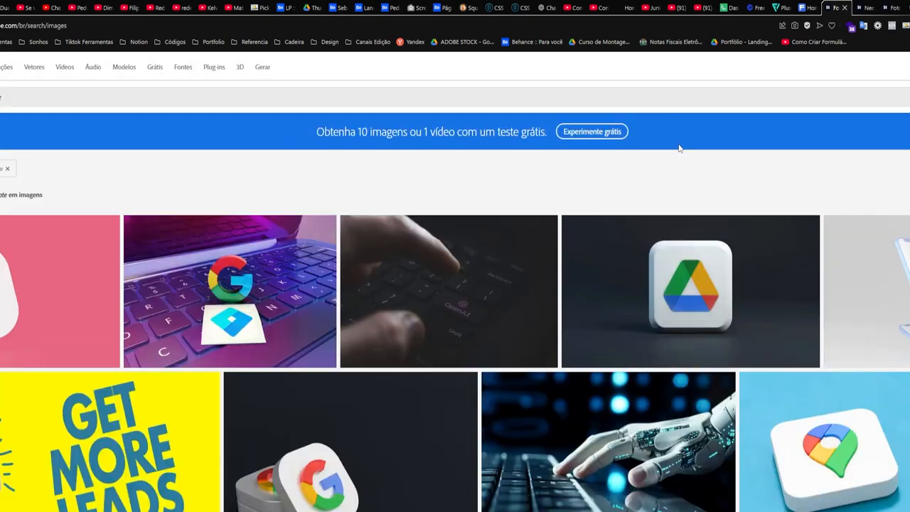
{"action": "scroll", "coordinate": [589, 344], "scroll_direction": "down", "scroll_amount": 5}
{"action": "scroll", "coordinate": [616, 291], "scroll_direction": "up", "scroll_amount": 1}
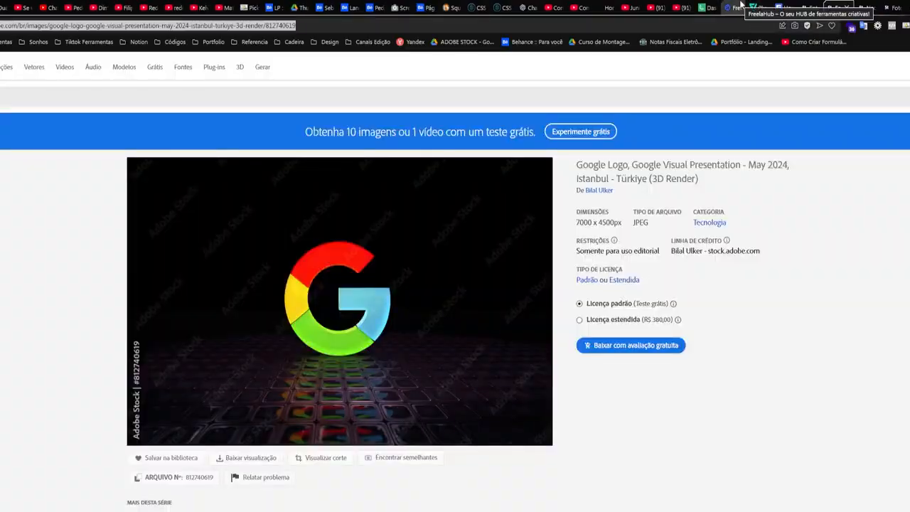
{"action": "left_click", "coordinate": [738, 7]}
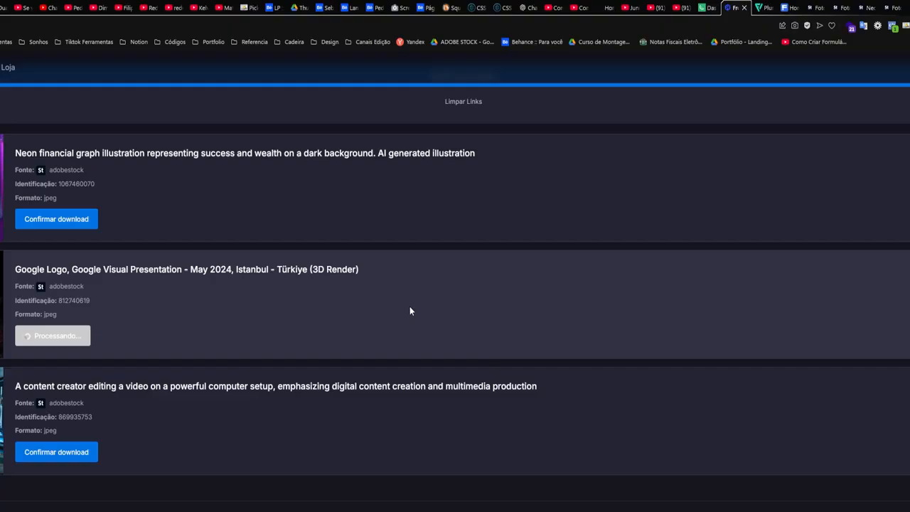
{"action": "left_click", "coordinate": [167, 491]}
{"action": "left_click", "coordinate": [47, 490]}
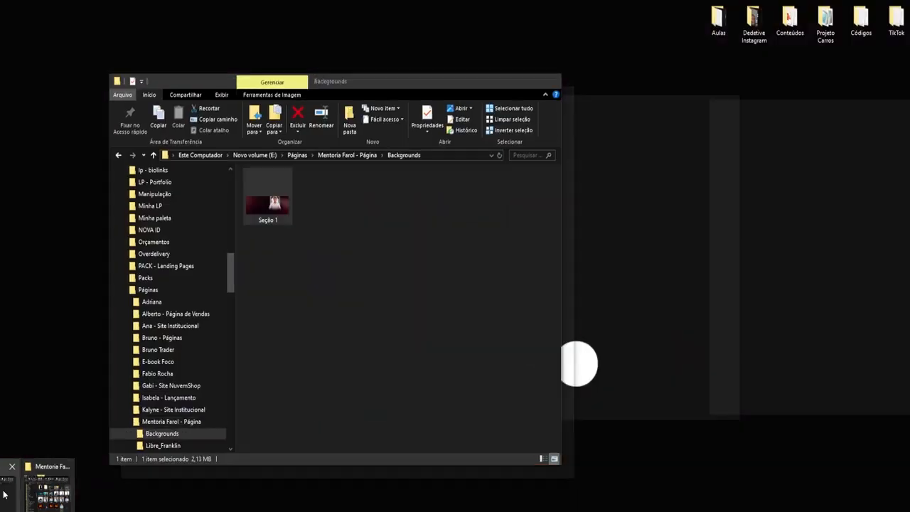
Drop the AdobeStock content-creator photo into the Youtube card's image frame and open its fill settings
{"action": "scroll", "coordinate": [425, 338], "scroll_direction": "down", "scroll_amount": 2}
{"action": "scroll", "coordinate": [509, 258], "scroll_direction": "up", "scroll_amount": 2}
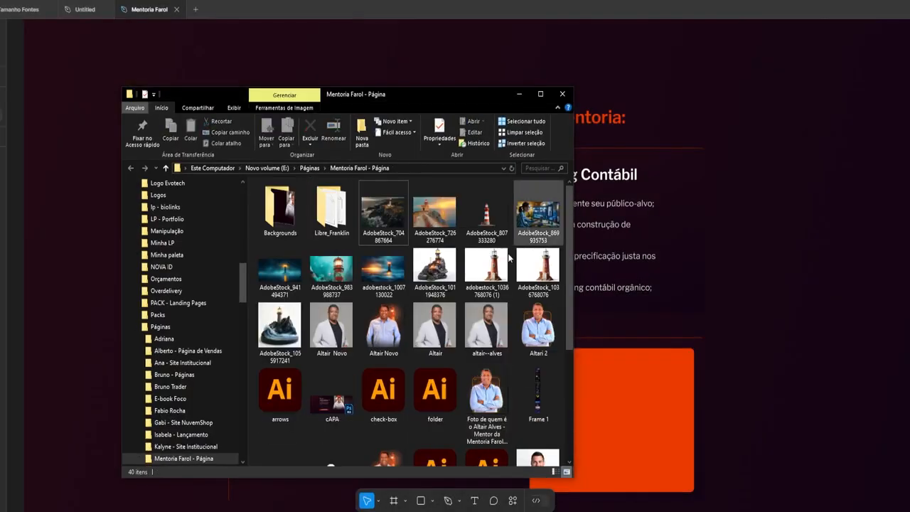
{"action": "scroll", "coordinate": [500, 418], "scroll_direction": "down", "scroll_amount": 3}
{"action": "scroll", "coordinate": [499, 418], "scroll_direction": "up", "scroll_amount": 3}
{"action": "left_click", "coordinate": [250, 488]}
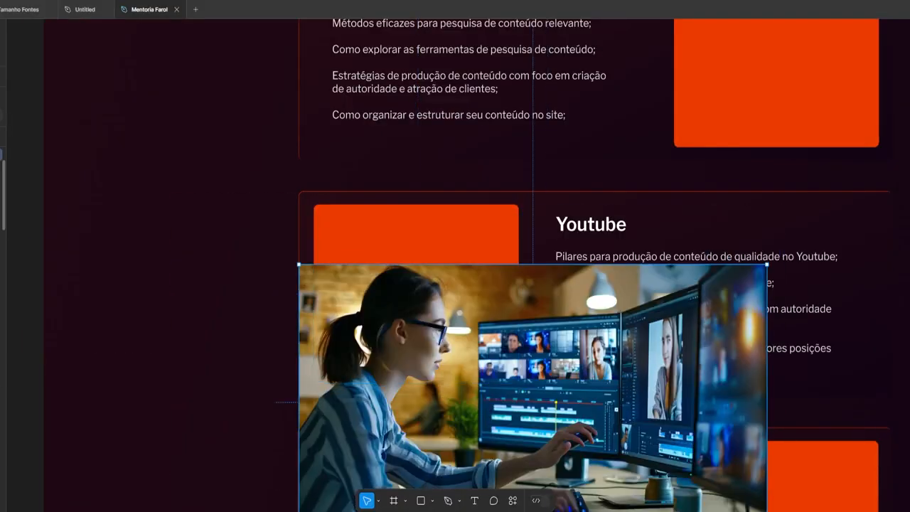
{"action": "left_click", "coordinate": [416, 235]}
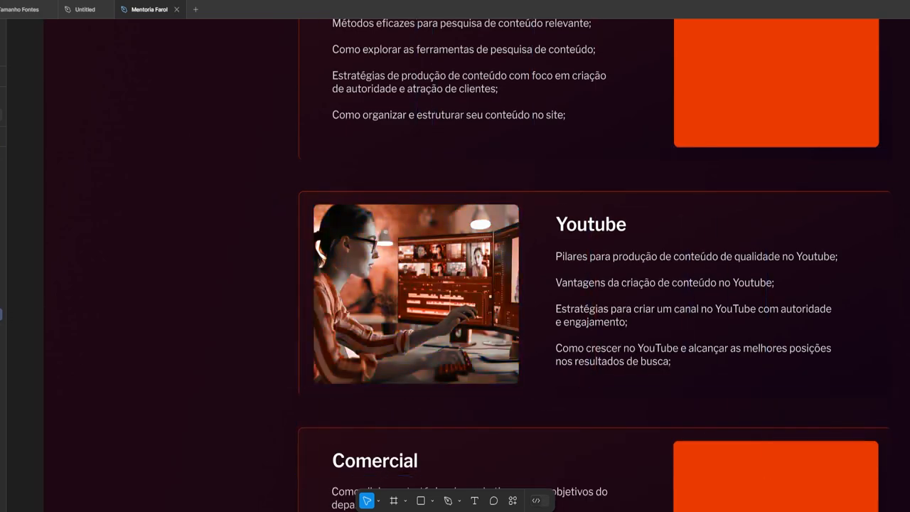
{"action": "scroll", "coordinate": [777, 364], "scroll_direction": "right", "scroll_amount": 3}
{"action": "scroll", "coordinate": [715, 376], "scroll_direction": "up", "scroll_amount": 2}
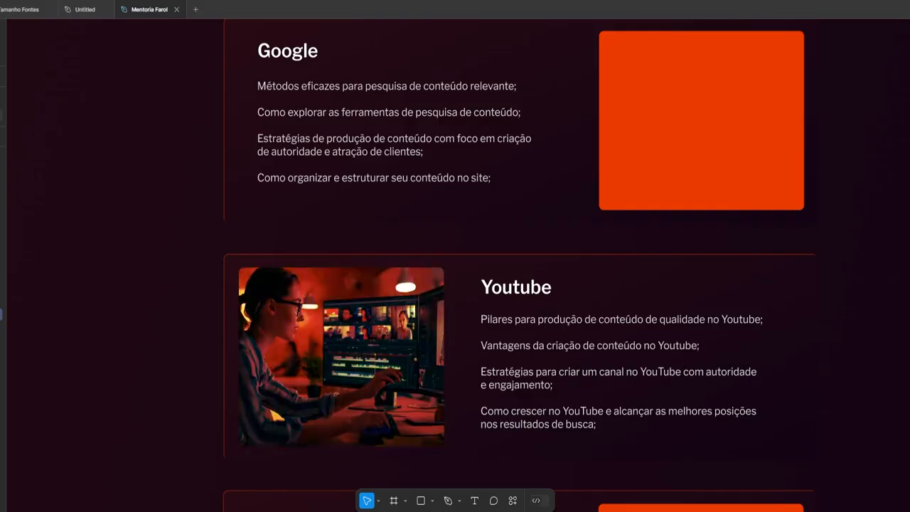
{"action": "scroll", "coordinate": [620, 261], "scroll_direction": "down", "scroll_amount": 5}
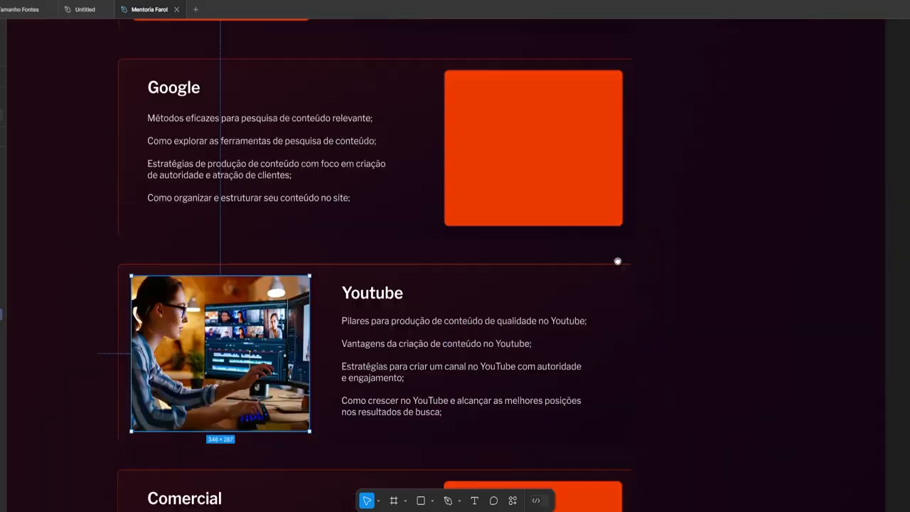
{"action": "double_click", "coordinate": [310, 362]}
Lower the card photo's saturation in its colour adjustments
{"action": "left_click_drag", "start_coordinate": [909, 432], "coordinate": [894, 432]}
{"action": "left_click", "coordinate": [779, 398]}
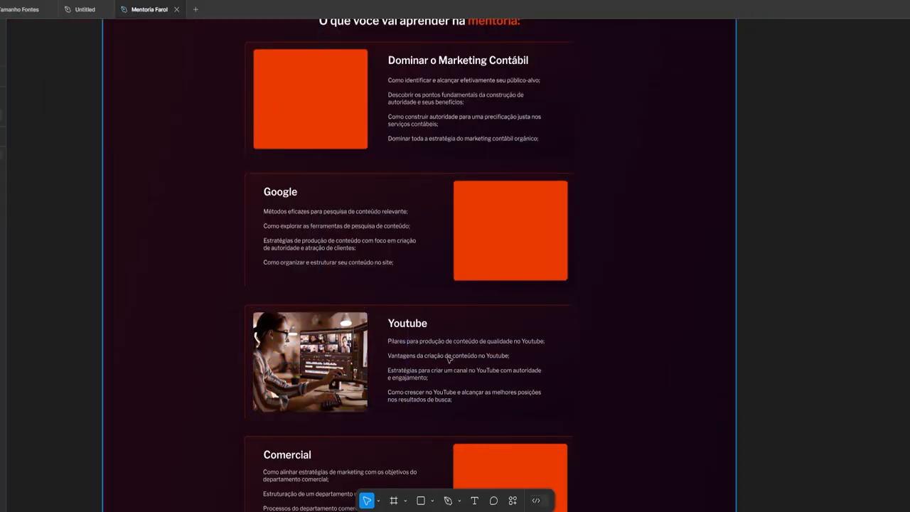
{"action": "scroll", "coordinate": [330, 401], "scroll_direction": "up", "scroll_amount": 5}
{"action": "scroll", "coordinate": [330, 405], "scroll_direction": "down", "scroll_amount": 5}
Import the Google logo image, shrink it and move it into the Google card's image slot
{"action": "left_click", "coordinate": [68, 503]}
{"action": "right_click", "coordinate": [536, 267]}
{"action": "left_click_drag", "start_coordinate": [487, 427], "coordinate": [630, 202]}
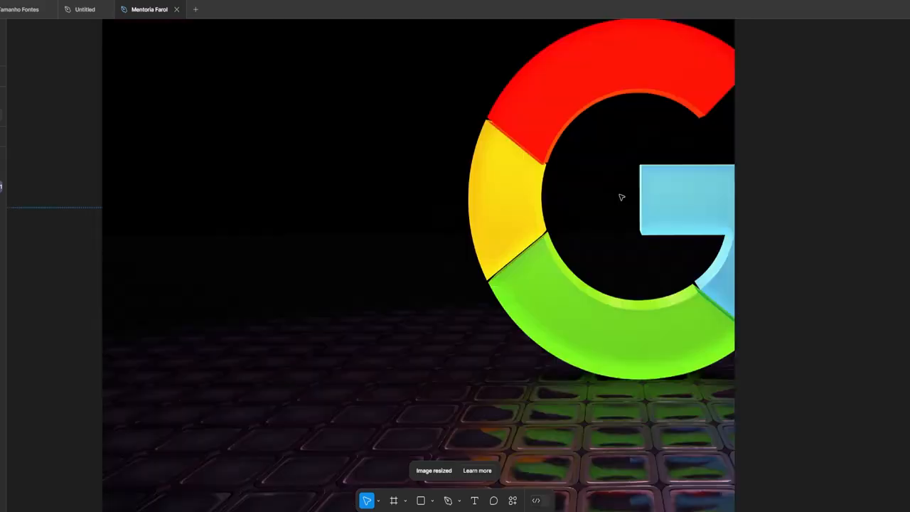
{"action": "scroll", "coordinate": [621, 197], "scroll_direction": "down", "scroll_amount": 5}
{"action": "left_click_drag", "start_coordinate": [651, 232], "coordinate": [278, 233]}
{"action": "left_click_drag", "start_coordinate": [201, 220], "coordinate": [309, 290]}
{"action": "scroll", "coordinate": [308, 246], "scroll_direction": "up", "scroll_amount": 5}
{"action": "left_click", "coordinate": [392, 245]}
{"action": "left_click_drag", "start_coordinate": [310, 370], "coordinate": [427, 149]}
{"action": "scroll", "coordinate": [433, 145], "scroll_direction": "up", "scroll_amount": 3}
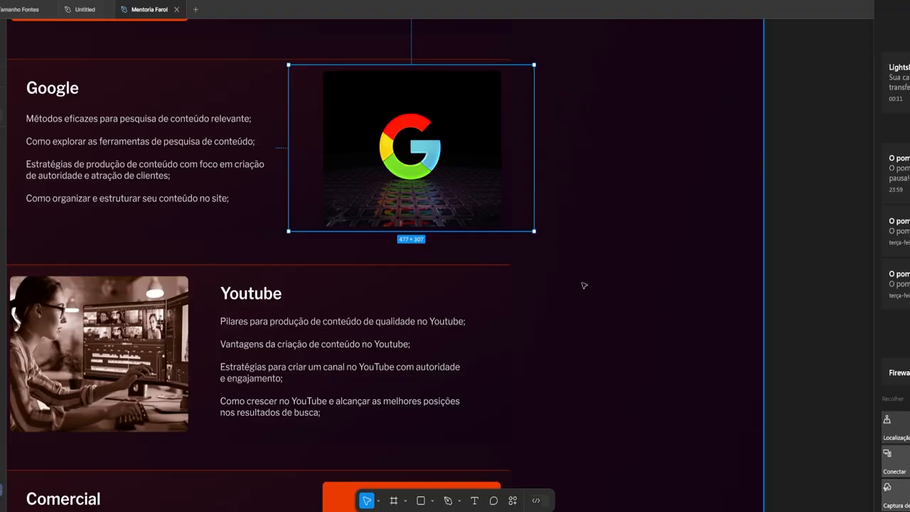
Undo the Google image resize and close the fill settings
{"action": "key", "text": "ctrl+z"}
{"action": "key", "text": "ctrl+z"}
{"action": "key", "text": "ctrl+z"}
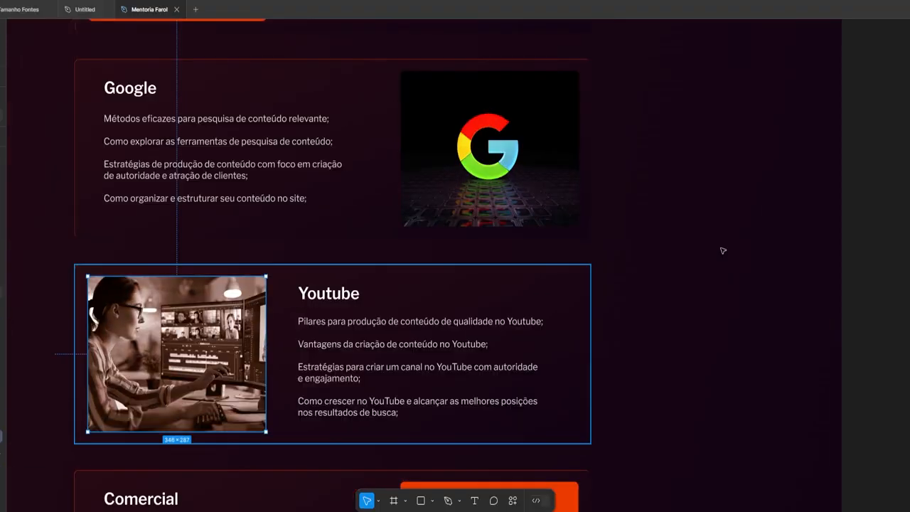
{"action": "scroll", "coordinate": [611, 347], "scroll_direction": "up", "scroll_amount": 5}
{"action": "key", "text": "ctrl+z"}
{"action": "scroll", "coordinate": [611, 348], "scroll_direction": "down", "scroll_amount": 2}
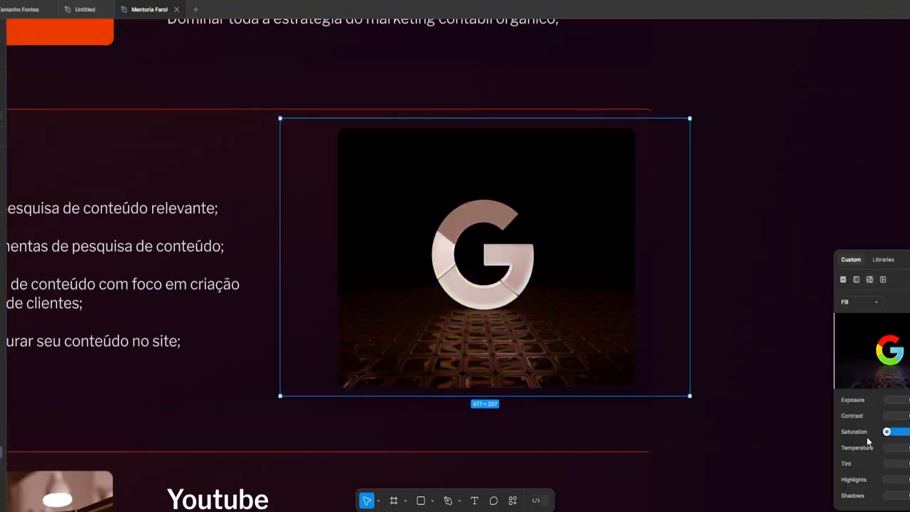
{"action": "key", "text": "ctrl+z"}
{"action": "scroll", "coordinate": [867, 442], "scroll_direction": "down", "scroll_amount": 5}
Place the neon financial graph image in the Dominar o Marketing Contábil card and select it
{"action": "left_click", "coordinate": [118, 487]}
{"action": "left_click_drag", "start_coordinate": [387, 349], "coordinate": [644, 310]}
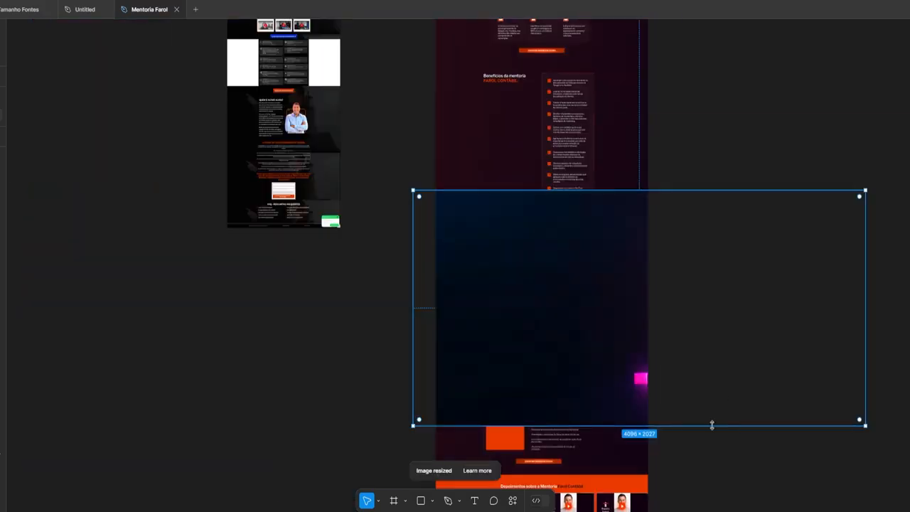
{"action": "scroll", "coordinate": [602, 260], "scroll_direction": "up", "scroll_amount": 3}
{"action": "left_click_drag", "start_coordinate": [602, 260], "coordinate": [398, 276]}
{"action": "scroll", "coordinate": [398, 276], "scroll_direction": "up", "scroll_amount": 5}
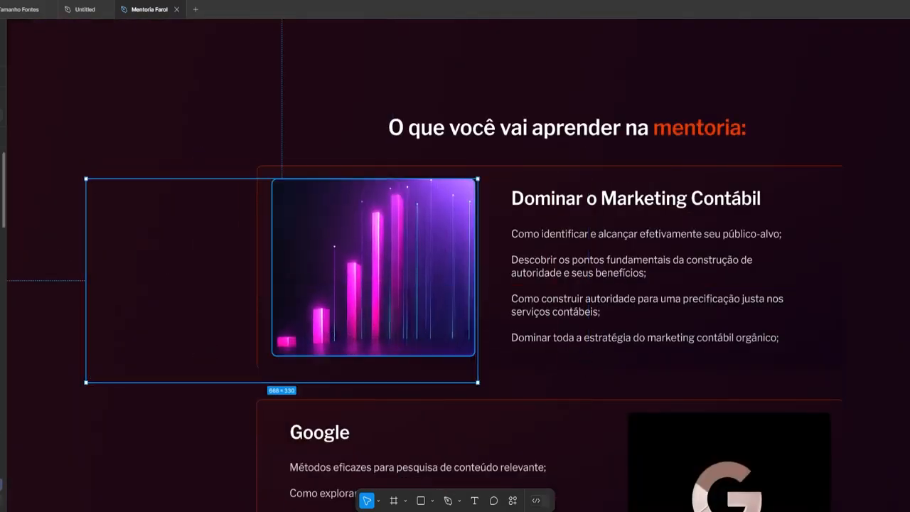
{"action": "left_click", "coordinate": [310, 271]}
{"action": "scroll", "coordinate": [310, 271], "scroll_direction": "up", "scroll_amount": 5}
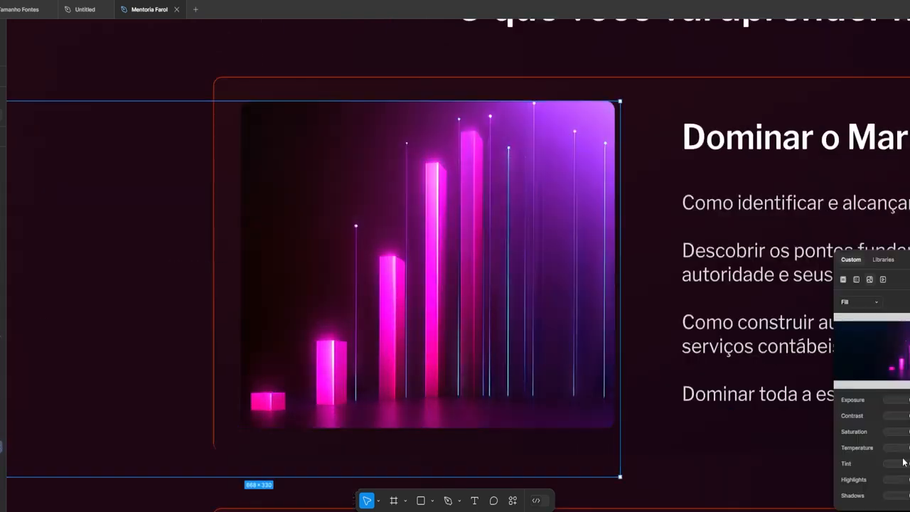
{"action": "scroll", "coordinate": [833, 159], "scroll_direction": "down", "scroll_amount": 5}
{"action": "scroll", "coordinate": [618, 340], "scroll_direction": "up", "scroll_amount": 5}
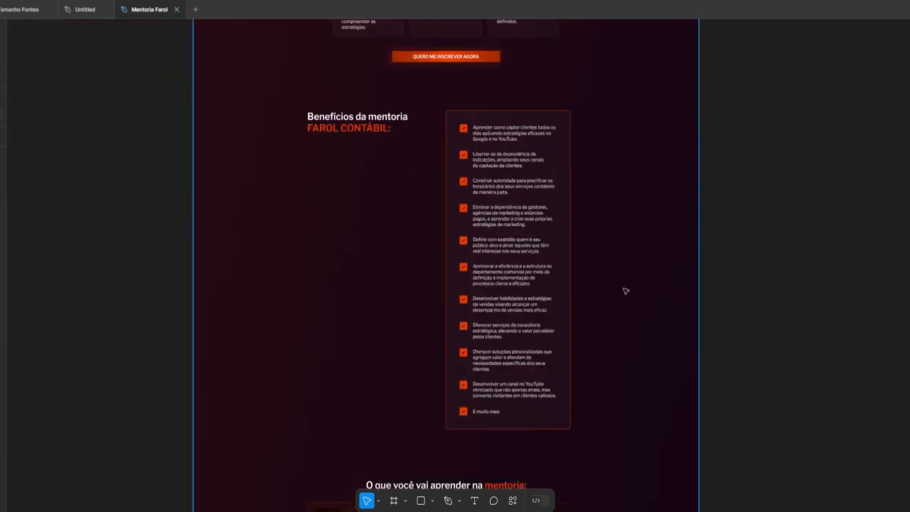
{"action": "scroll", "coordinate": [626, 291], "scroll_direction": "down", "scroll_amount": 10}
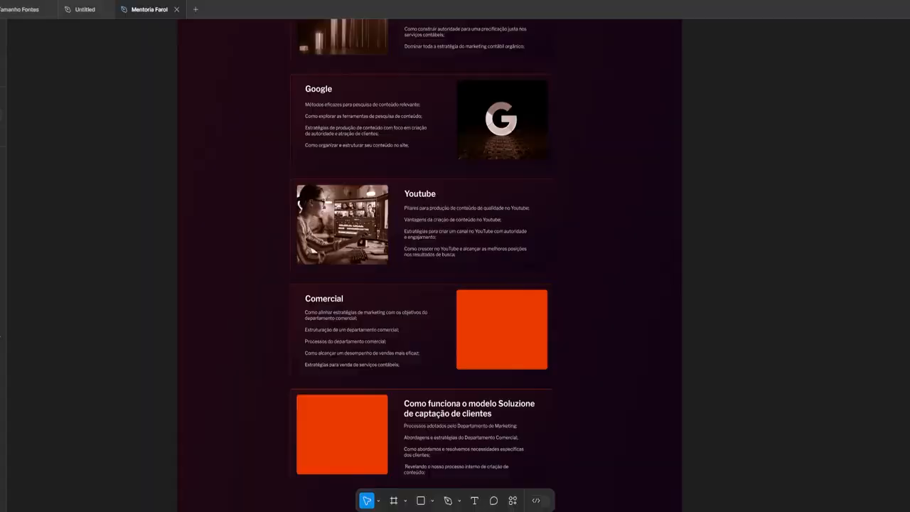
{"action": "scroll", "coordinate": [353, 342], "scroll_direction": "up", "scroll_amount": 3}
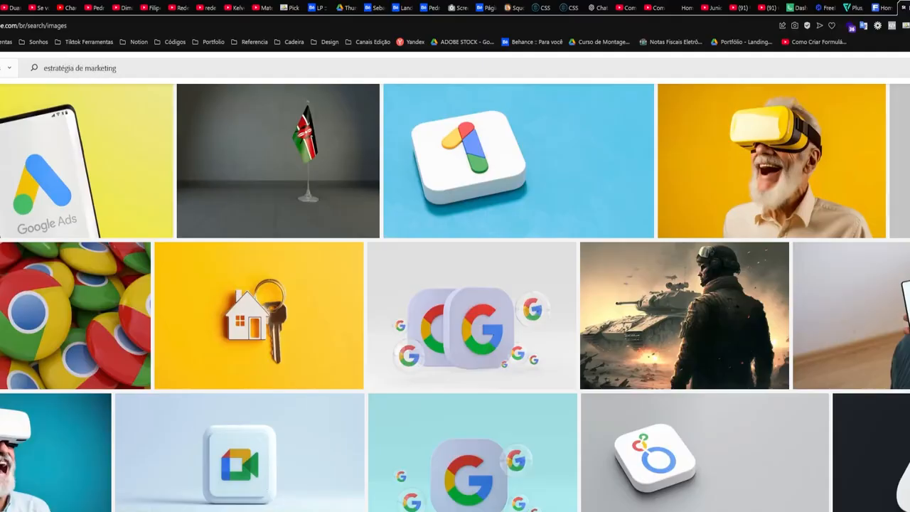
Search Adobe Stock for 'estratégia de marketing' and download the chess image
{"action": "key", "text": "Return"}
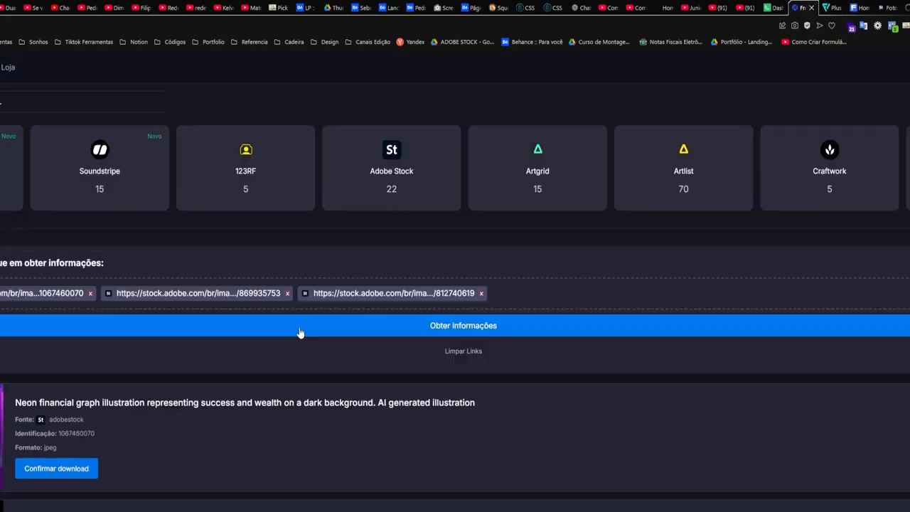
{"action": "left_click", "coordinate": [407, 324]}
{"action": "left_click", "coordinate": [47, 469]}
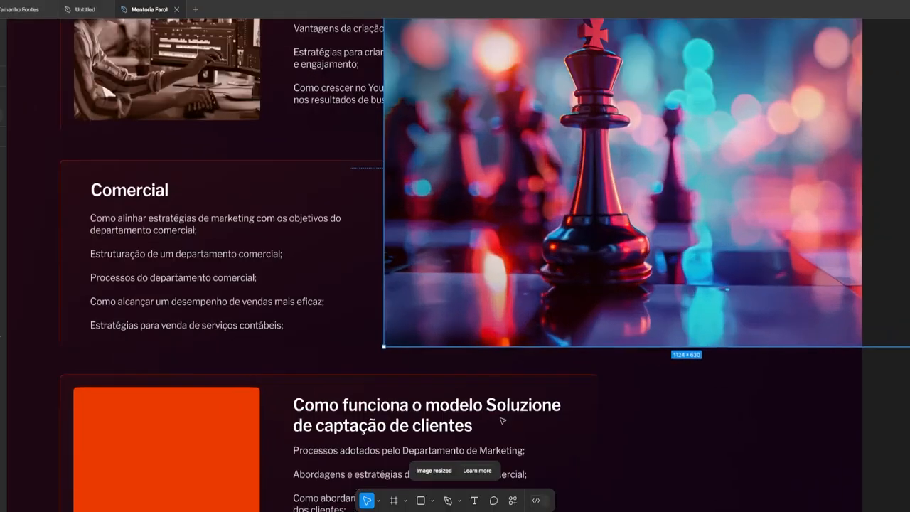
{"action": "scroll", "coordinate": [502, 422], "scroll_direction": "down", "scroll_amount": 3}
{"action": "scroll", "coordinate": [503, 306], "scroll_direction": "up", "scroll_amount": 5}
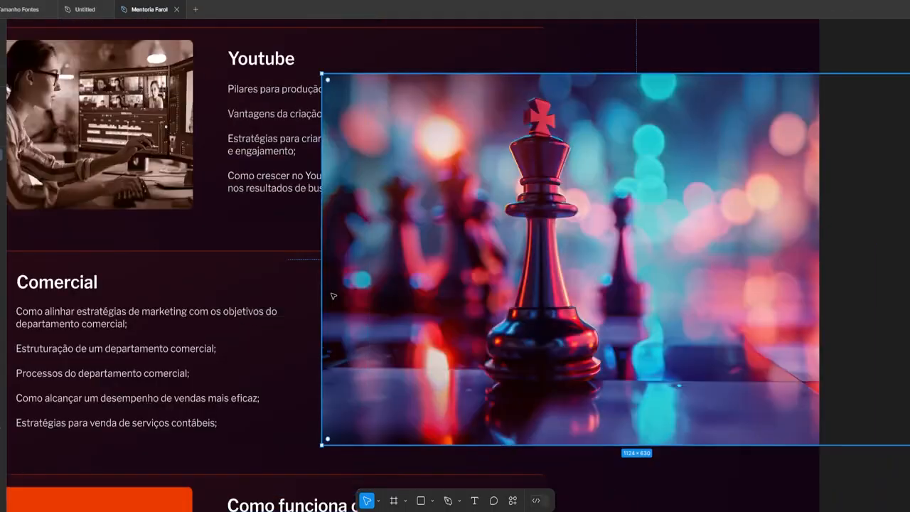
Fill the Comercial card's orange placeholder with the chess photo and desaturate it
{"action": "left_click", "coordinate": [436, 410]}
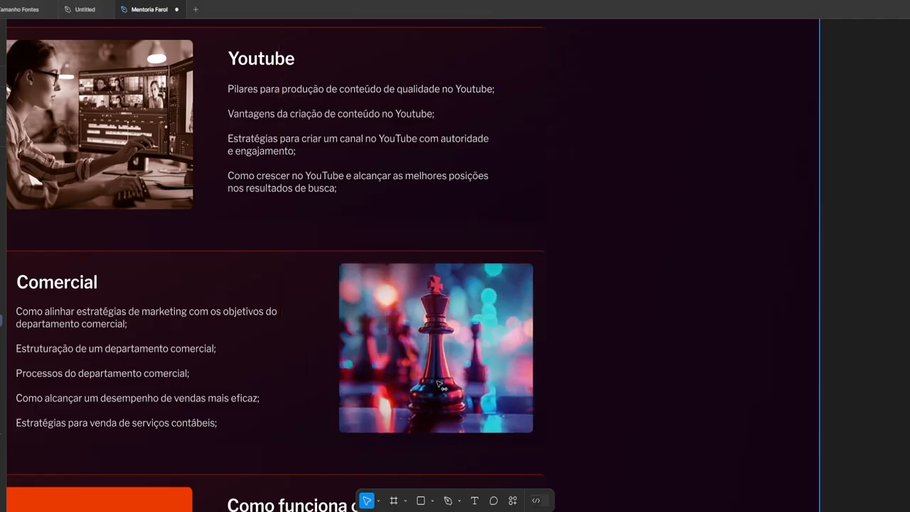
{"action": "scroll", "coordinate": [390, 349], "scroll_direction": "up", "scroll_amount": 3}
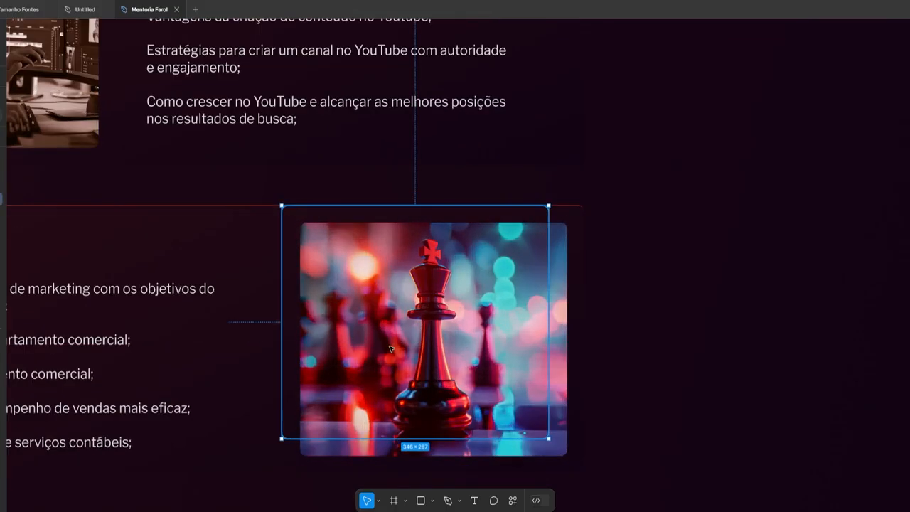
{"action": "scroll", "coordinate": [462, 384], "scroll_direction": "down", "scroll_amount": 5}
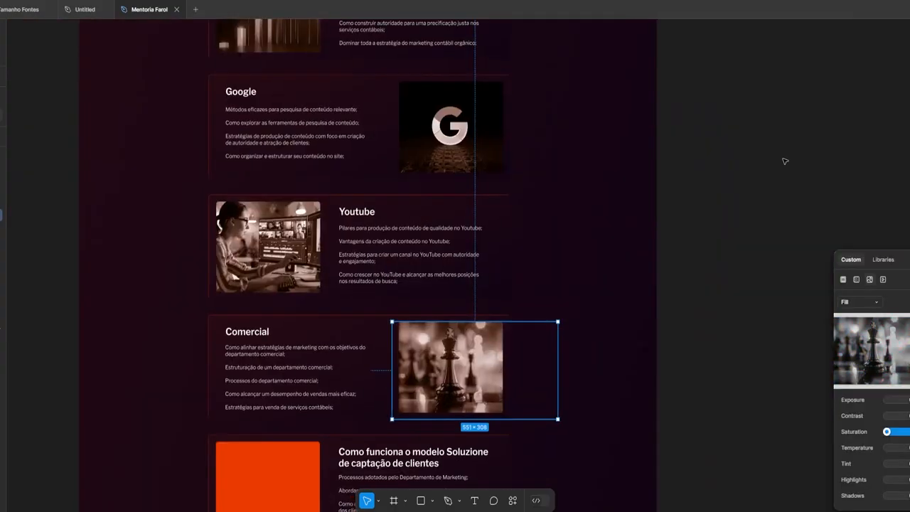
{"action": "left_click", "coordinate": [786, 160]}
{"action": "scroll", "coordinate": [683, 170], "scroll_direction": "down", "scroll_amount": 1}
{"action": "scroll", "coordinate": [466, 366], "scroll_direction": "down", "scroll_amount": 2}
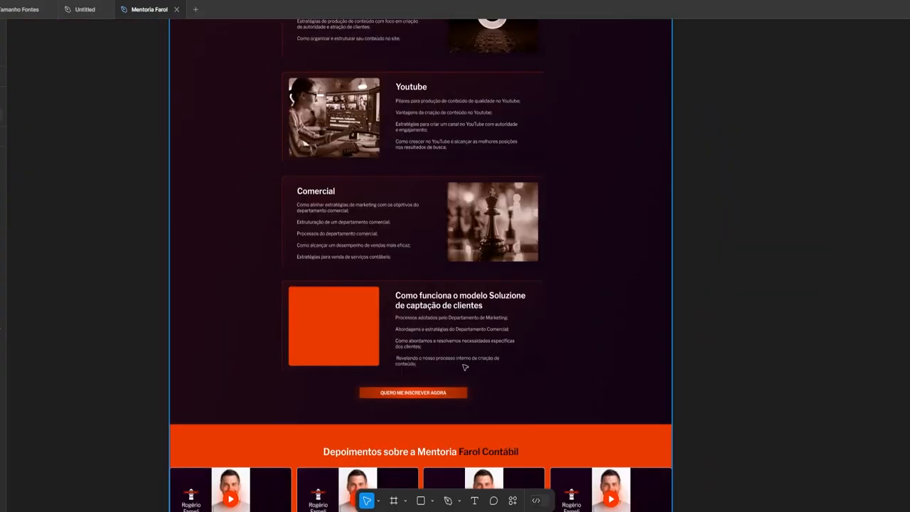
{"action": "scroll", "coordinate": [437, 355], "scroll_direction": "up", "scroll_amount": 5}
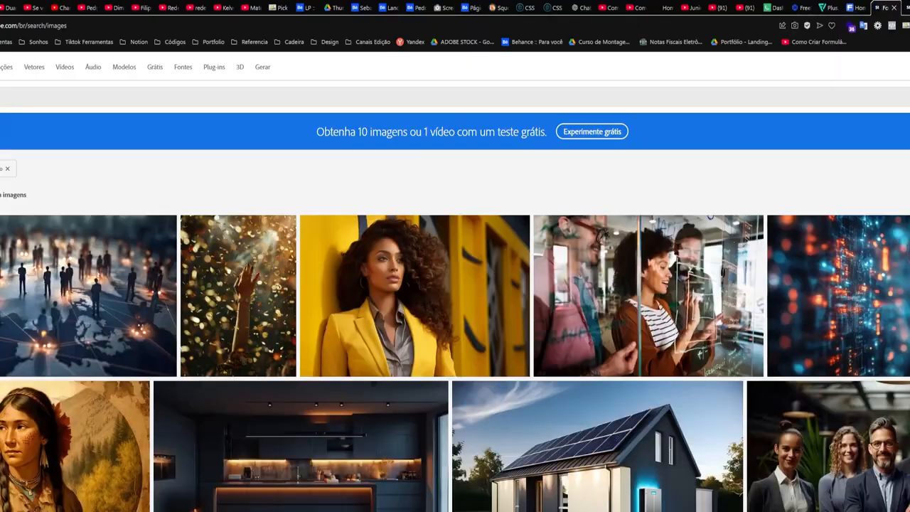
Open the group-of-workers image from the 'leads AI' results and download the file
{"action": "scroll", "coordinate": [455, 298], "scroll_direction": "down", "scroll_amount": 20}
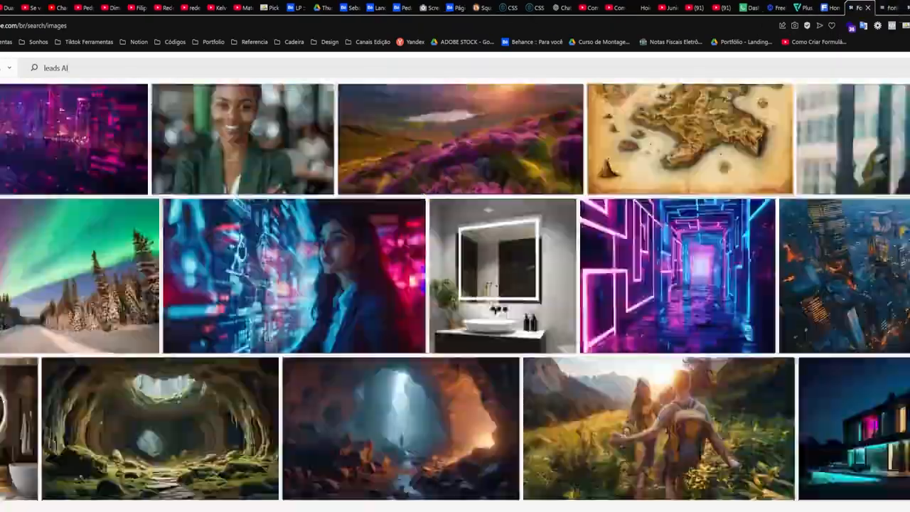
{"action": "scroll", "coordinate": [455, 299], "scroll_direction": "down", "scroll_amount": 15}
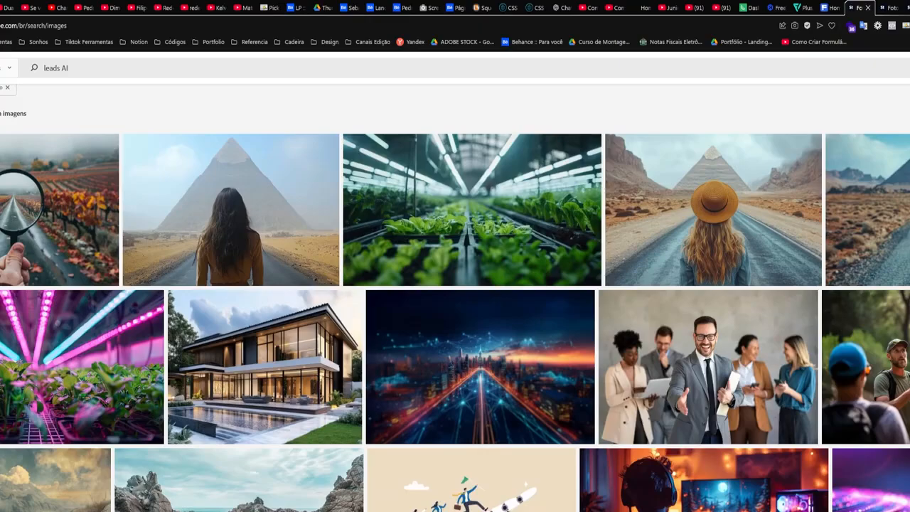
{"action": "scroll", "coordinate": [456, 298], "scroll_direction": "down", "scroll_amount": 10}
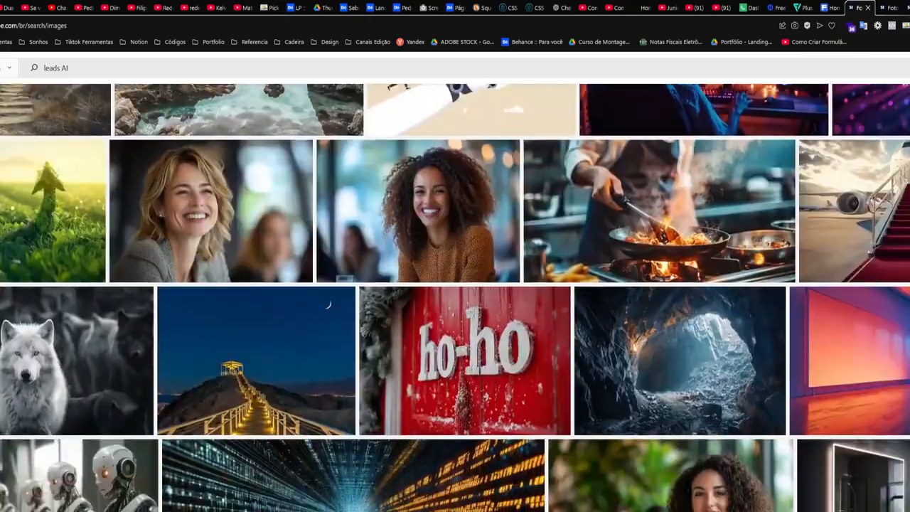
{"action": "left_click", "coordinate": [367, 377]}
{"action": "scroll", "coordinate": [455, 298], "scroll_direction": "down", "scroll_amount": 5}
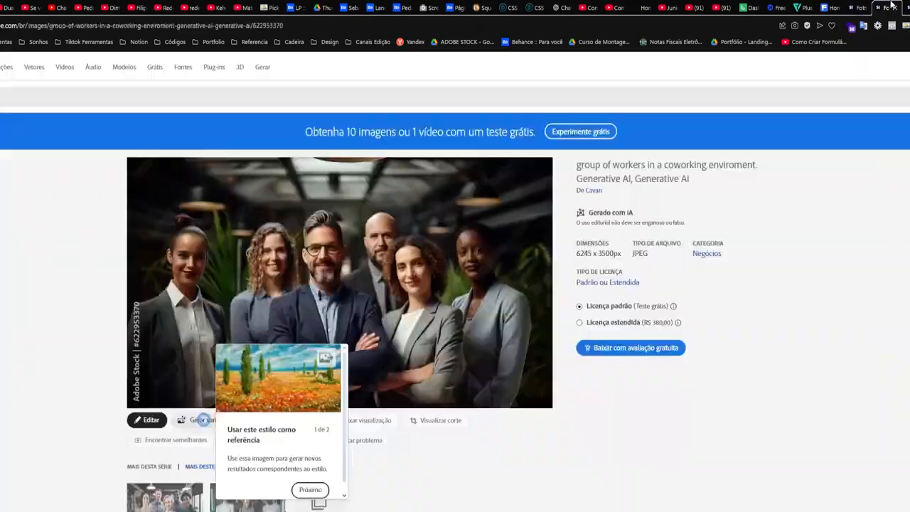
{"action": "scroll", "coordinate": [327, 361], "scroll_direction": "down", "scroll_amount": 3}
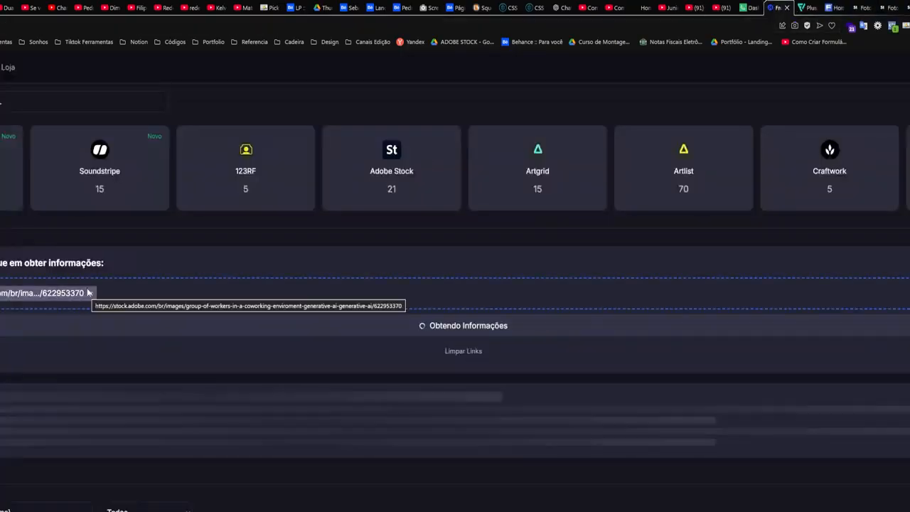
{"action": "left_click", "coordinate": [71, 473]}
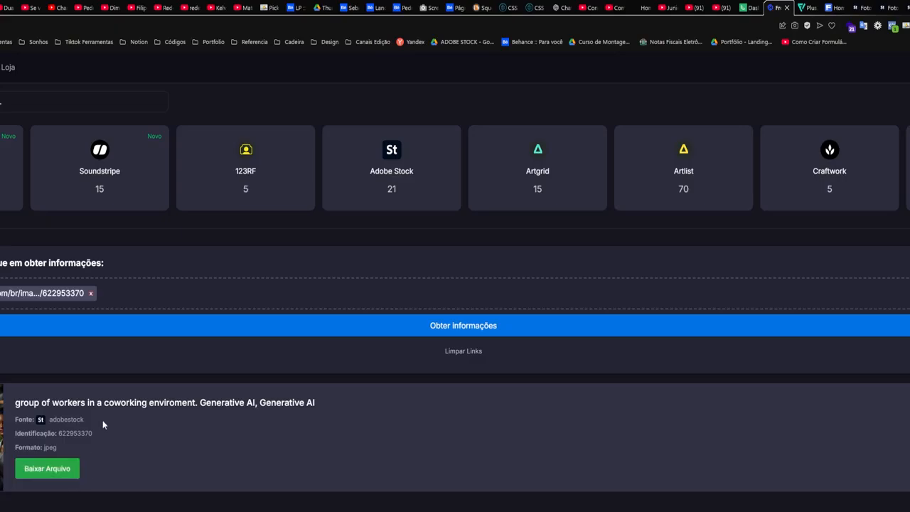
{"action": "left_click", "coordinate": [69, 473]}
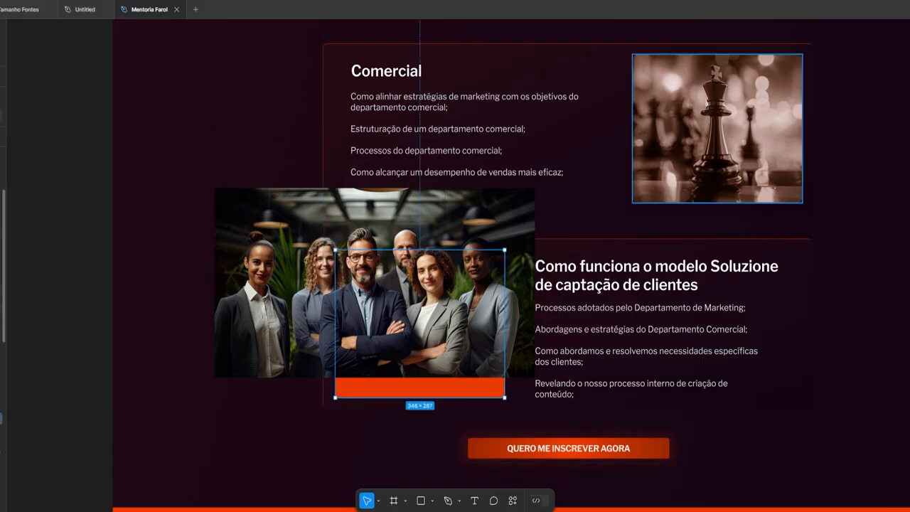
Trim the team photo's top and bottom edges and fit it into the Soluzione card's image slot
{"action": "scroll", "coordinate": [425, 372], "scroll_direction": "up", "scroll_amount": 3}
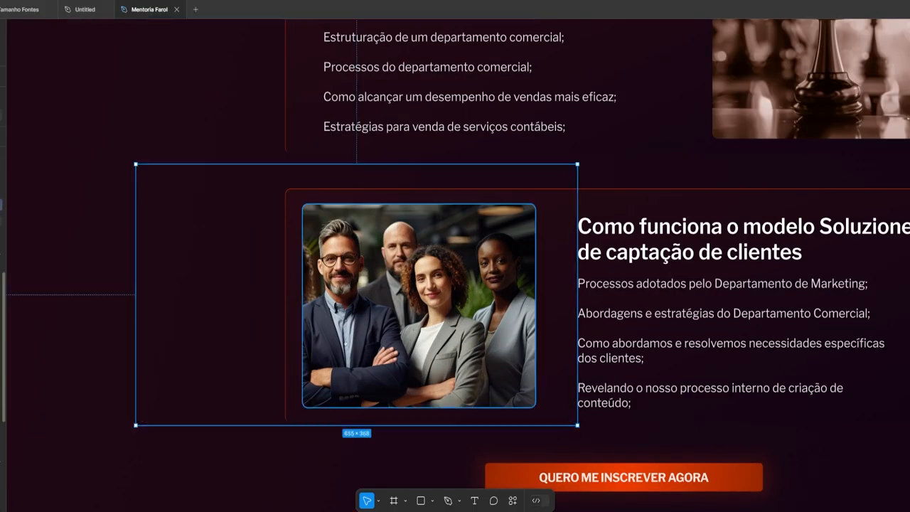
{"action": "left_click_drag", "start_coordinate": [384, 164], "coordinate": [384, 204]}
{"action": "left_click_drag", "start_coordinate": [386, 425], "coordinate": [386, 410]}
{"action": "left_click_drag", "start_coordinate": [386, 342], "coordinate": [462, 342]}
{"action": "left_click_drag", "start_coordinate": [380, 136], "coordinate": [382, 345]}
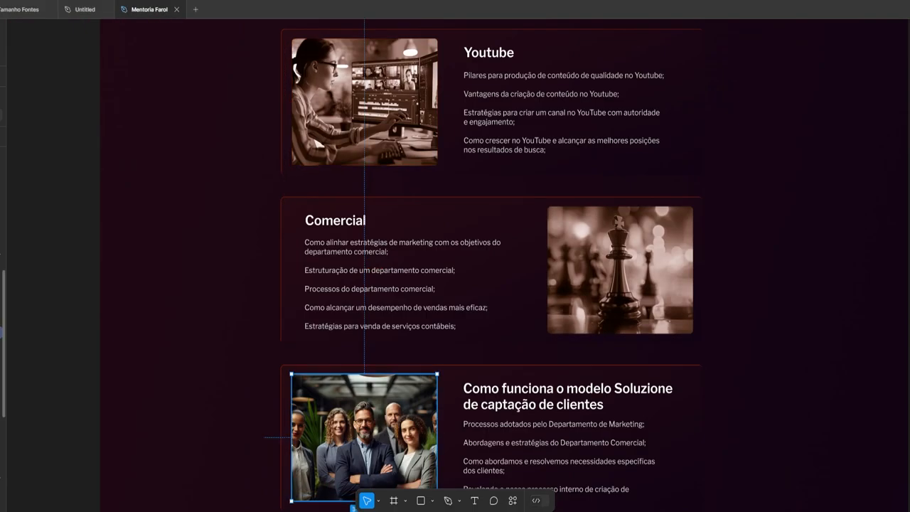
{"action": "scroll", "coordinate": [402, 356], "scroll_direction": "up", "scroll_amount": 5}
{"action": "scroll", "coordinate": [498, 355], "scroll_direction": "down", "scroll_amount": 6}
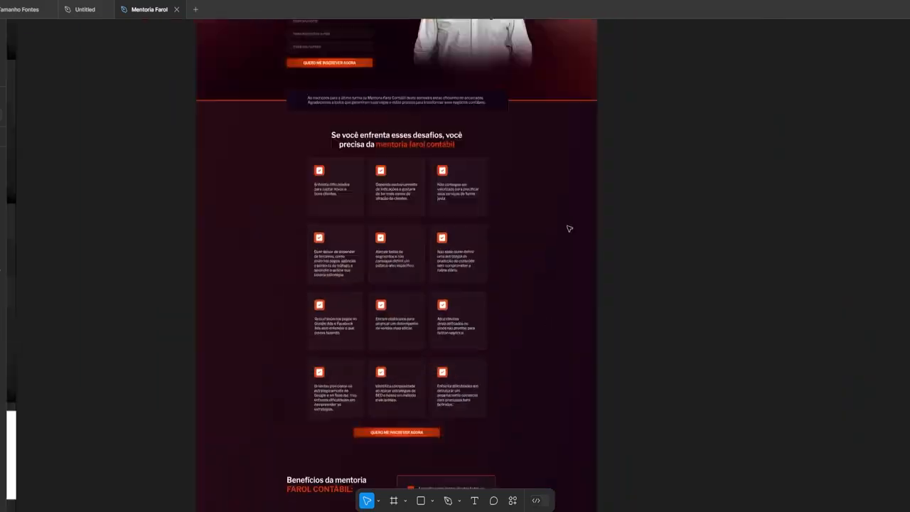
{"action": "scroll", "coordinate": [587, 213], "scroll_direction": "down", "scroll_amount": 2}
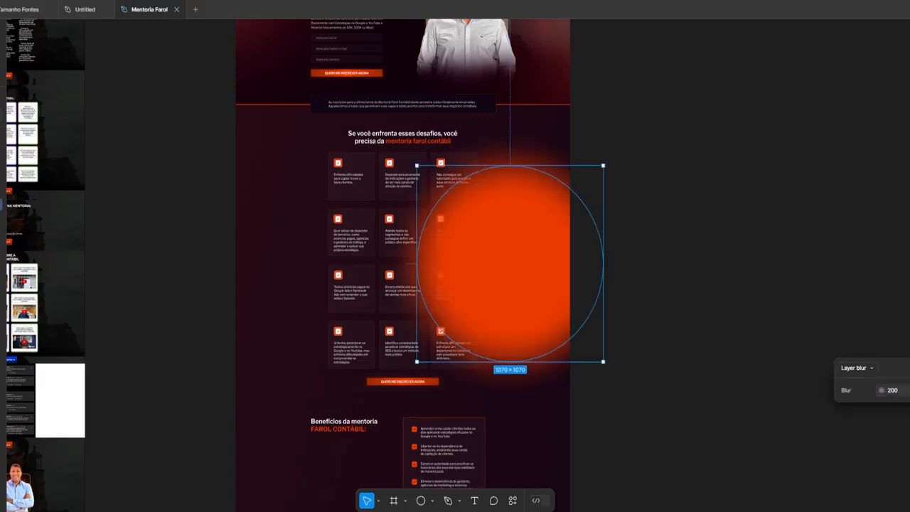
Set the orange glow circle's layer blur to 400
{"action": "left_click", "coordinate": [894, 391]}
{"action": "type", "text": "400"}
{"action": "left_click_drag", "start_coordinate": [544, 259], "coordinate": [652, 258]}
Move the blurred circle past the page's right edge and preview the glow
{"action": "left_click_drag", "start_coordinate": [591, 296], "coordinate": [591, 289]}
{"action": "left_click", "coordinate": [847, 252]}
{"action": "scroll", "coordinate": [668, 266], "scroll_direction": "up", "scroll_amount": 3}
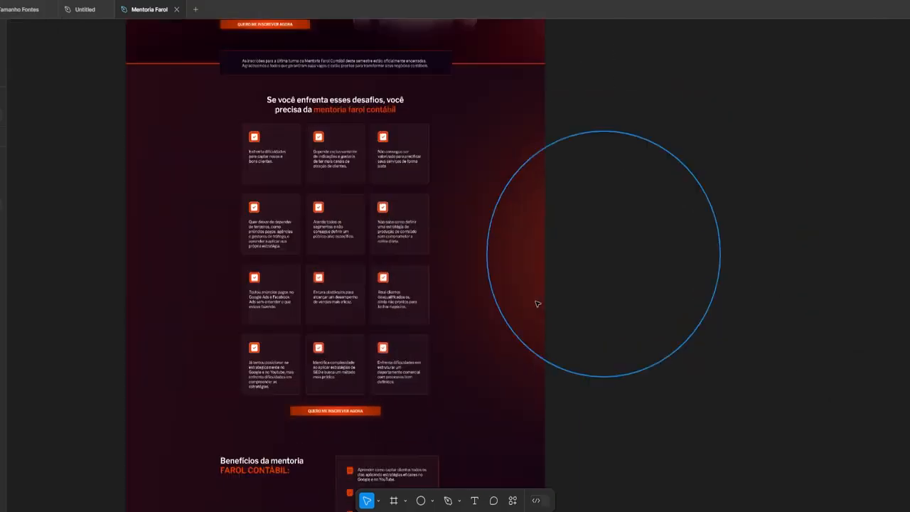
{"action": "left_click", "coordinate": [537, 303]}
{"action": "scroll", "coordinate": [537, 304], "scroll_direction": "down", "scroll_amount": 1}
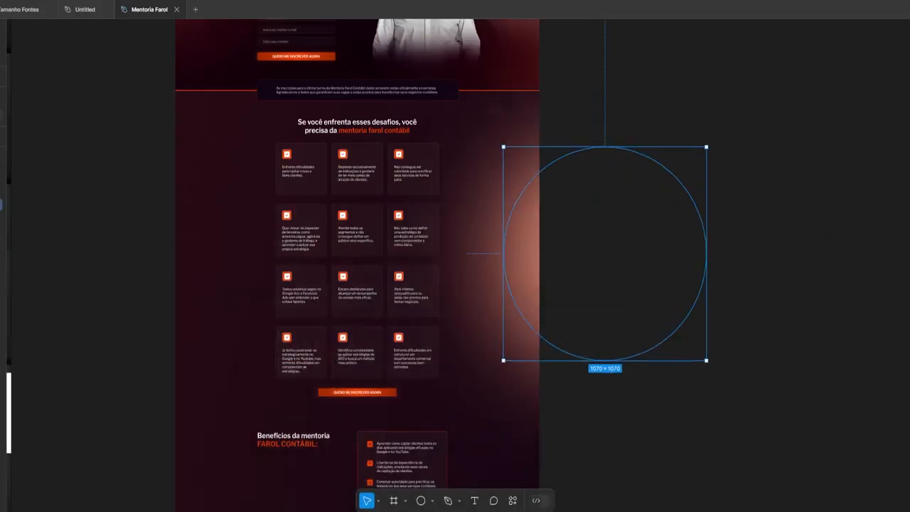
{"action": "scroll", "coordinate": [197, 463], "scroll_direction": "down", "scroll_amount": 3}
{"action": "scroll", "coordinate": [356, 276], "scroll_direction": "up", "scroll_amount": 2}
{"action": "scroll", "coordinate": [520, 351], "scroll_direction": "down", "scroll_amount": 2}
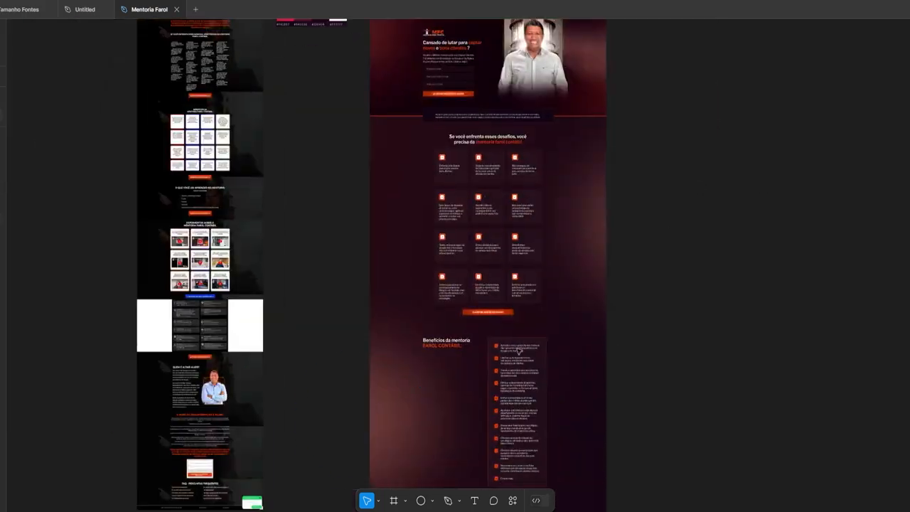
{"action": "scroll", "coordinate": [623, 385], "scroll_direction": "down", "scroll_amount": 3}
{"action": "scroll", "coordinate": [571, 268], "scroll_direction": "up", "scroll_amount": 5}
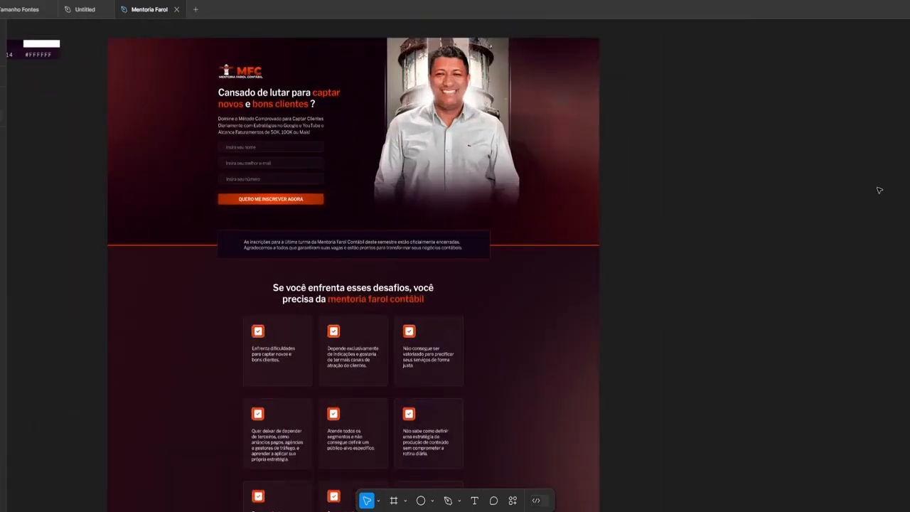
{"action": "scroll", "coordinate": [898, 321], "scroll_direction": "down", "scroll_amount": 15}
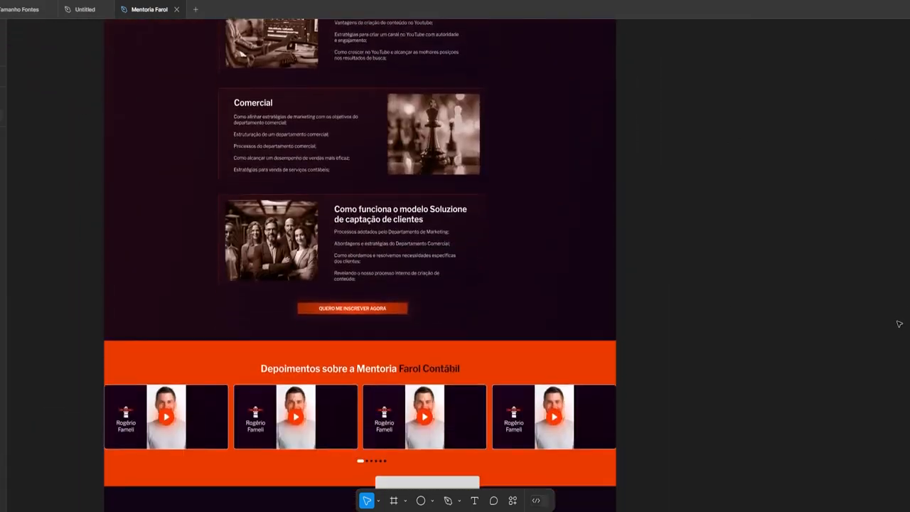
Review the landing page down to the FAQ, then switch to the professor's stage photo
{"action": "scroll", "coordinate": [890, 420], "scroll_direction": "down", "scroll_amount": 3}
{"action": "scroll", "coordinate": [603, 182], "scroll_direction": "up", "scroll_amount": 15}
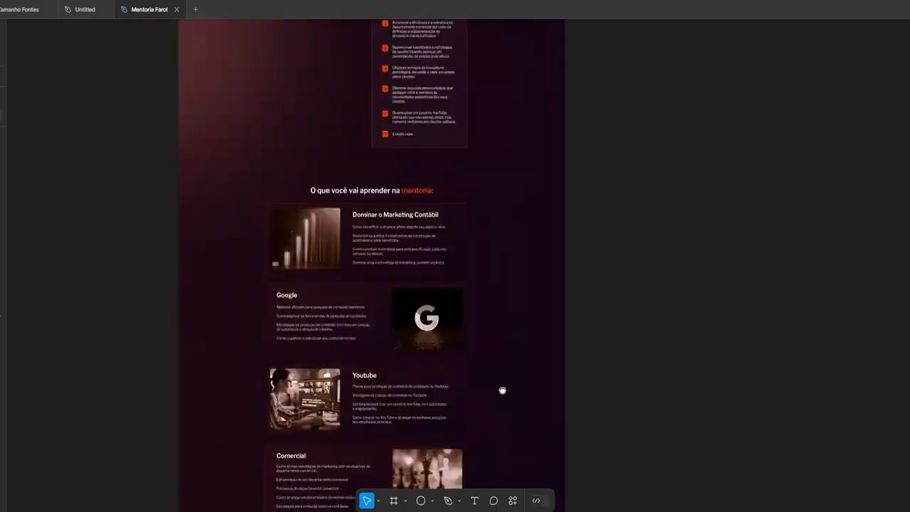
{"action": "scroll", "coordinate": [394, 235], "scroll_direction": "down", "scroll_amount": 5}
{"action": "scroll", "coordinate": [558, 317], "scroll_direction": "down", "scroll_amount": 5}
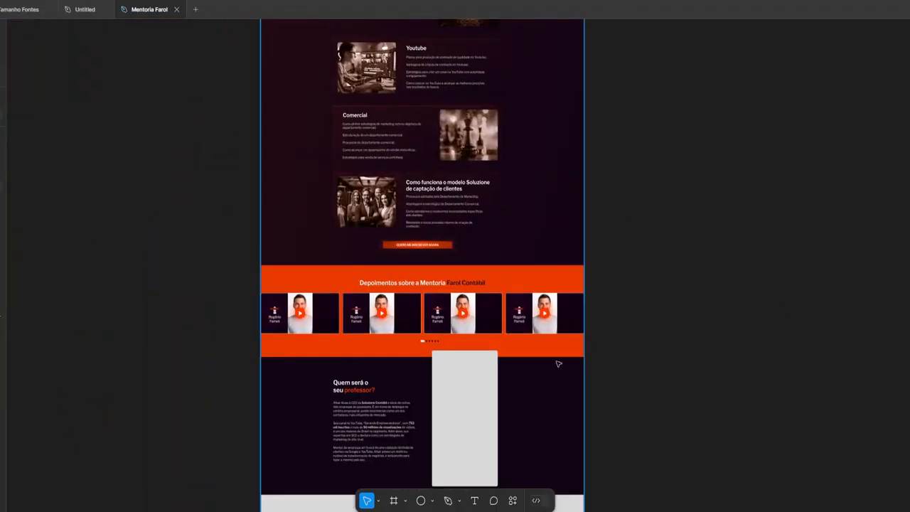
{"action": "scroll", "coordinate": [559, 317], "scroll_direction": "up", "scroll_amount": 3}
{"action": "scroll", "coordinate": [549, 347], "scroll_direction": "down", "scroll_amount": 15}
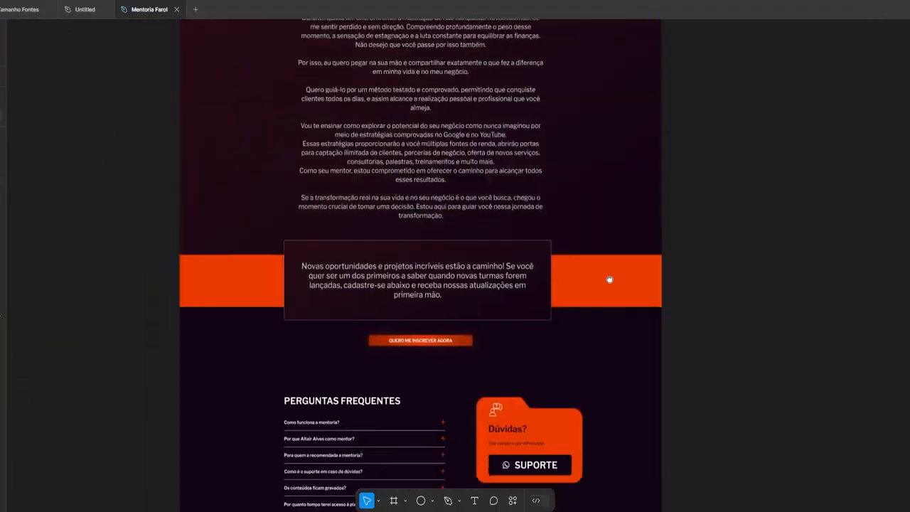
{"action": "scroll", "coordinate": [533, 474], "scroll_direction": "up", "scroll_amount": 10}
{"action": "scroll", "coordinate": [543, 283], "scroll_direction": "down", "scroll_amount": 3}
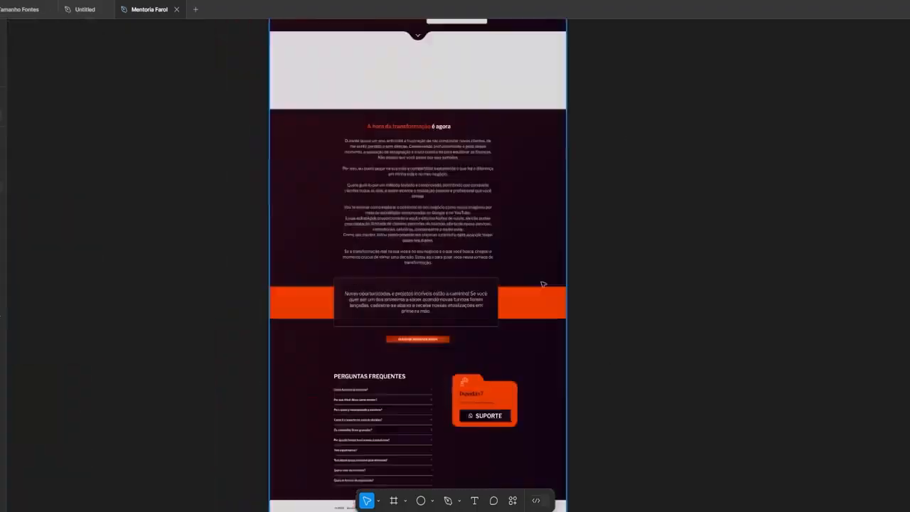
{"action": "scroll", "coordinate": [542, 283], "scroll_direction": "up", "scroll_amount": 5}
{"action": "key", "text": "alt+Tab"}
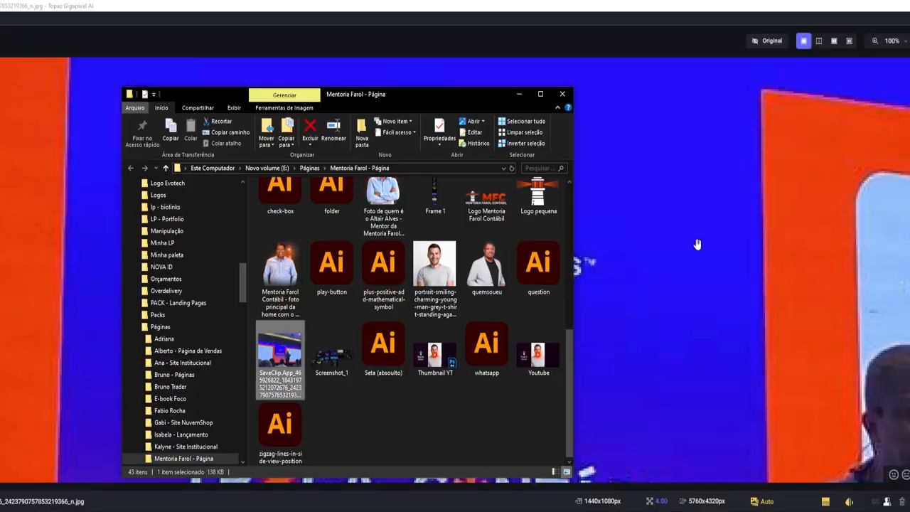
Load the stage photo and export it 4x upscaled to 5760×4320 as PNG
{"action": "left_click", "coordinate": [478, 286]}
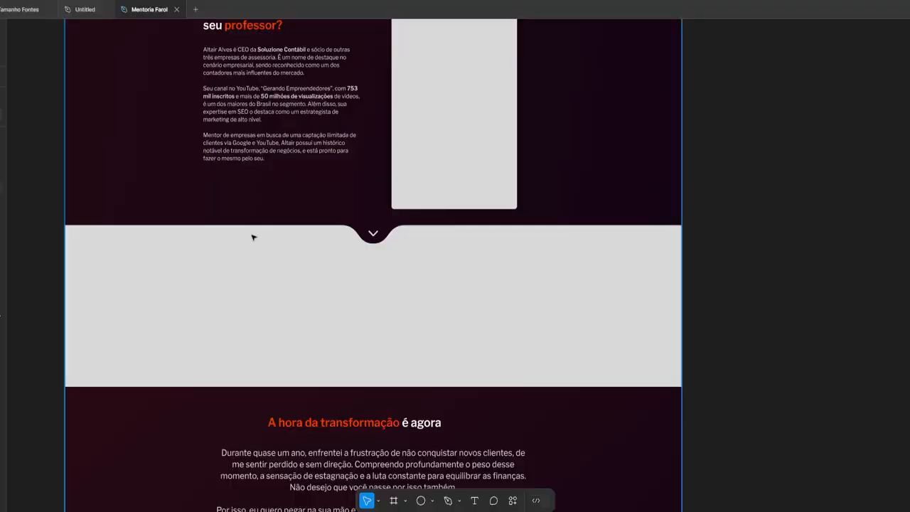
{"action": "scroll", "coordinate": [252, 237], "scroll_direction": "down", "scroll_amount": 3}
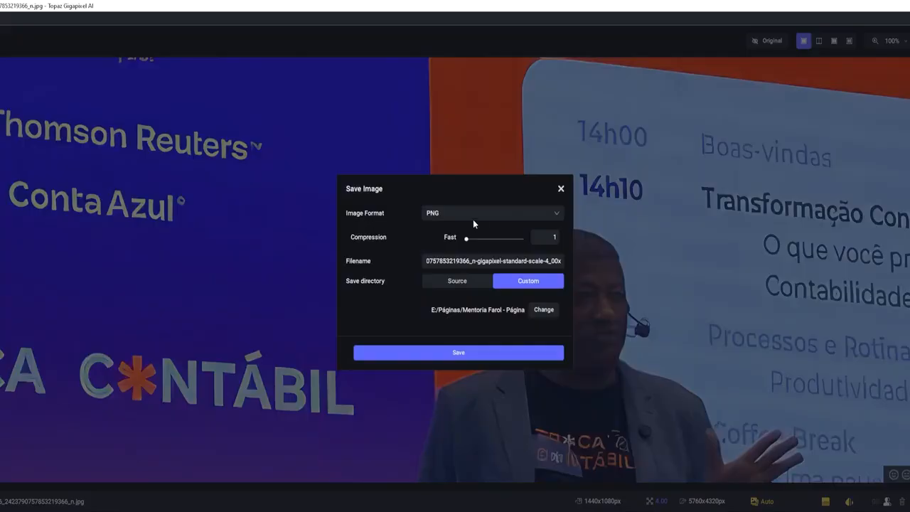
{"action": "left_click", "coordinate": [398, 352]}
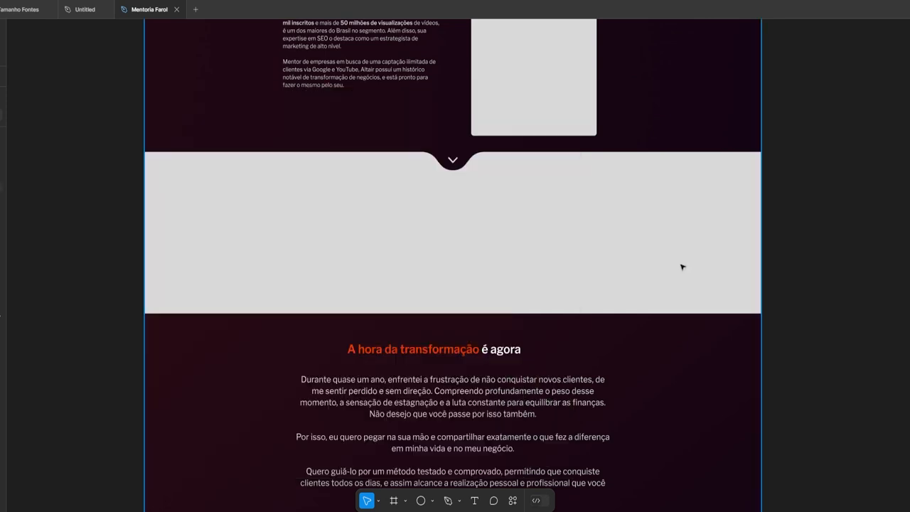
Replace the grey placeholder's fill with the upscaled stage photo
{"action": "scroll", "coordinate": [480, 246], "scroll_direction": "down", "scroll_amount": 5}
{"action": "left_click_drag", "start_coordinate": [760, 414], "coordinate": [594, 298]}
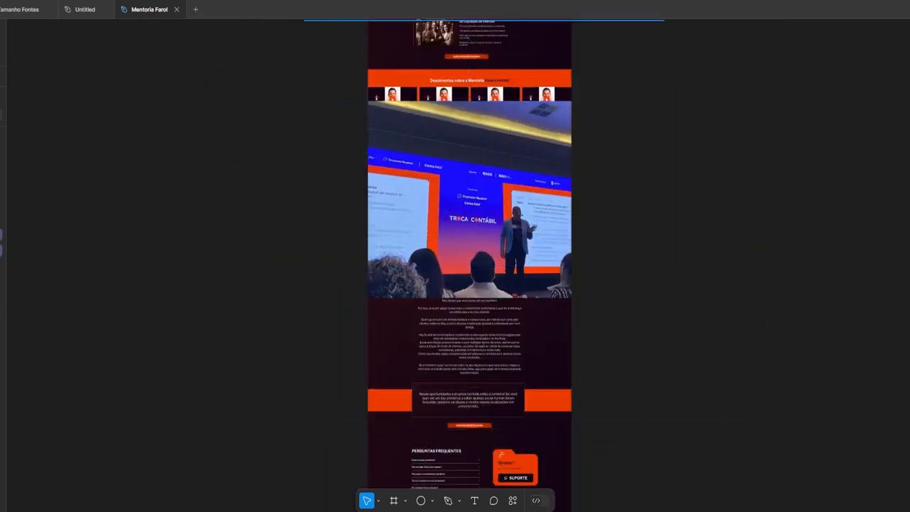
{"action": "key", "text": "Delete"}
{"action": "left_click", "coordinate": [392, 242]}
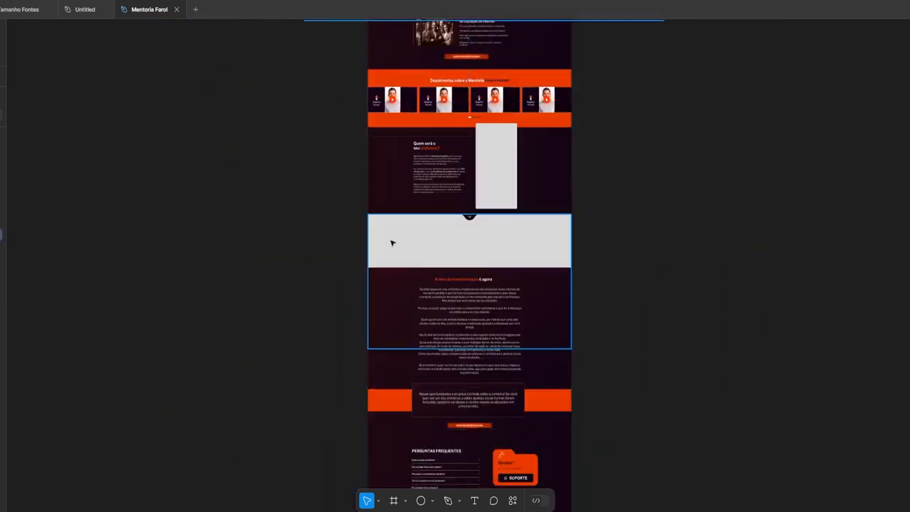
{"action": "key", "text": "ctrl+v"}
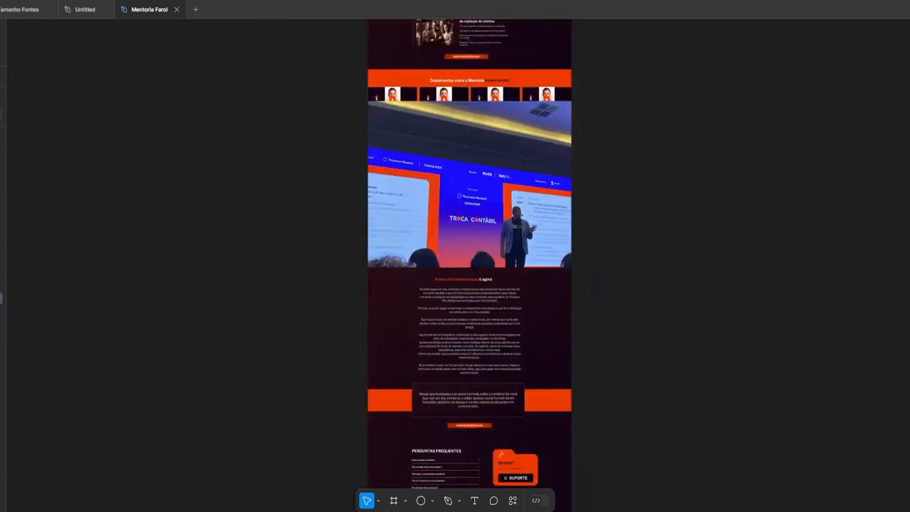
Slide the stage photo left within its band
{"action": "scroll", "coordinate": [469, 234], "scroll_direction": "up", "scroll_amount": 5}
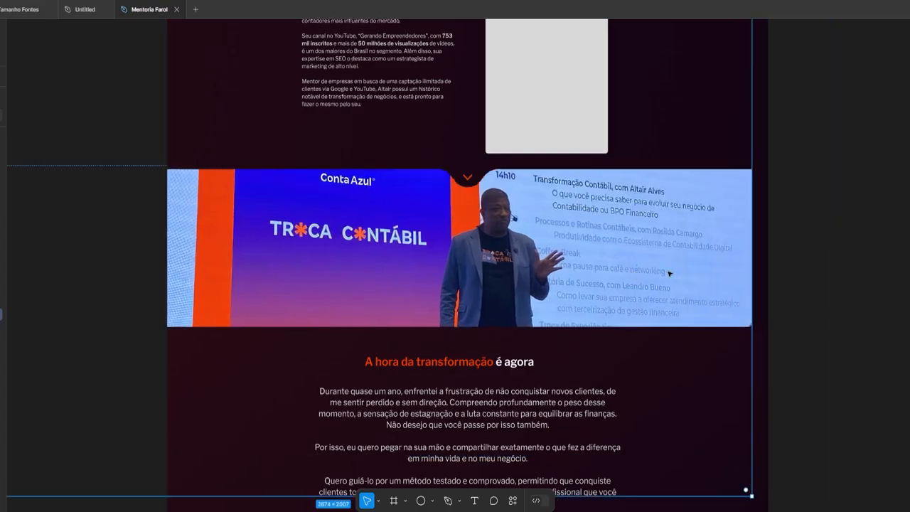
{"action": "scroll", "coordinate": [891, 261], "scroll_direction": "down", "scroll_amount": 2}
{"action": "left_click_drag", "start_coordinate": [763, 288], "coordinate": [660, 288]}
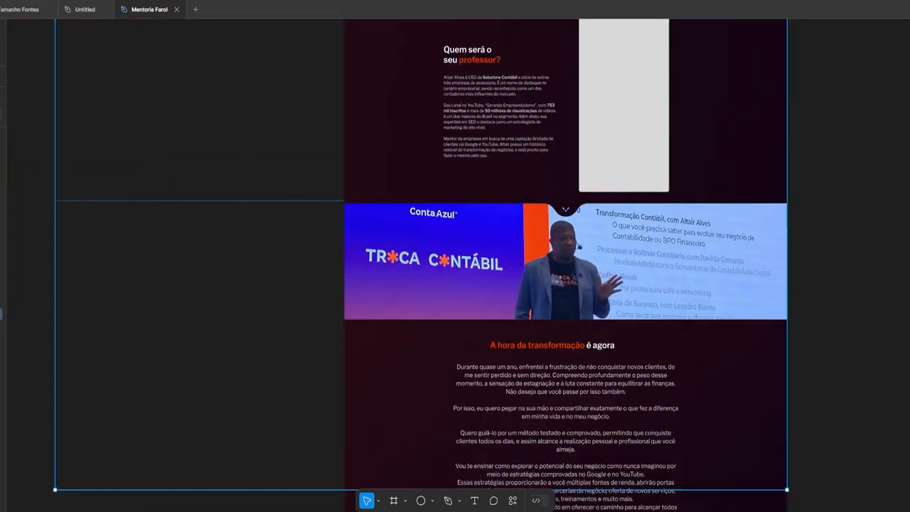
{"action": "scroll", "coordinate": [569, 208], "scroll_direction": "up", "scroll_amount": 5}
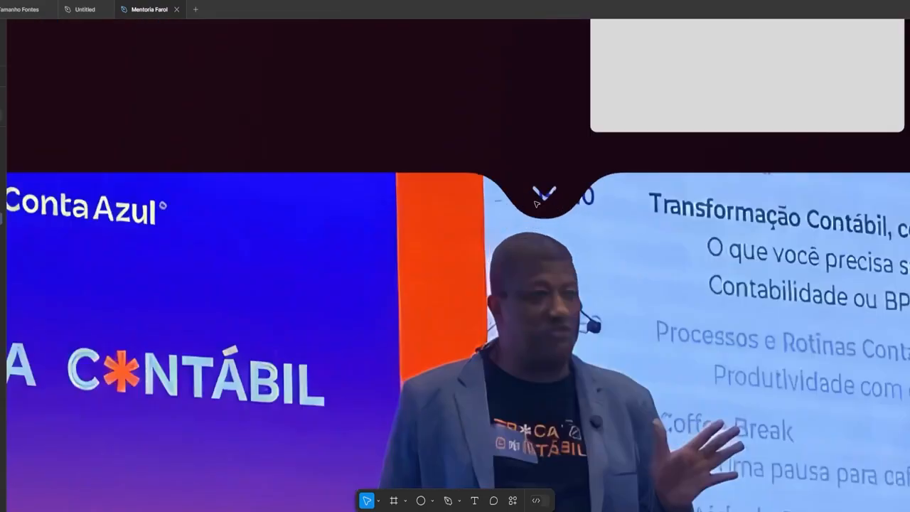
{"action": "scroll", "coordinate": [569, 209], "scroll_direction": "down", "scroll_amount": 2}
{"action": "scroll", "coordinate": [567, 243], "scroll_direction": "up", "scroll_amount": 5}
{"action": "scroll", "coordinate": [567, 243], "scroll_direction": "down", "scroll_amount": 6}
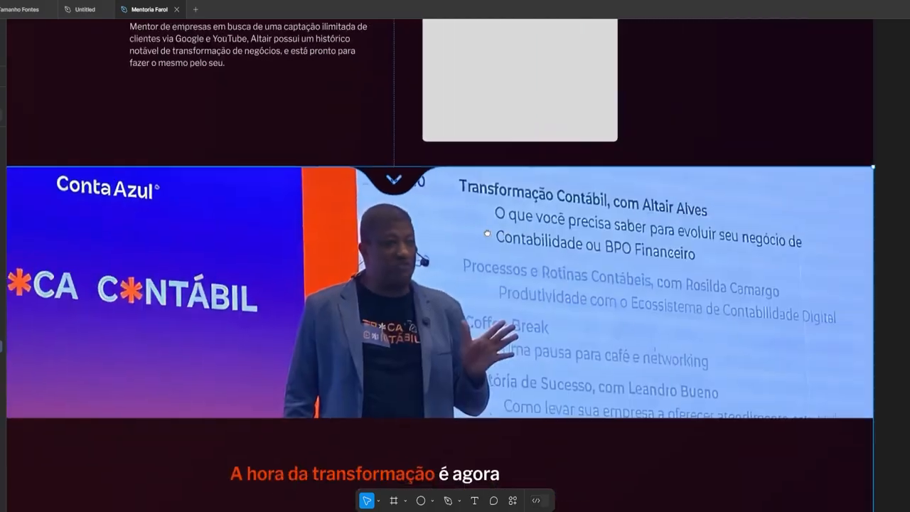
{"action": "scroll", "coordinate": [427, 242], "scroll_direction": "down", "scroll_amount": 5}
Apply a 200 layer blur to the stage-photo copy behind the text
{"action": "scroll", "coordinate": [427, 242], "scroll_direction": "up", "scroll_amount": 3}
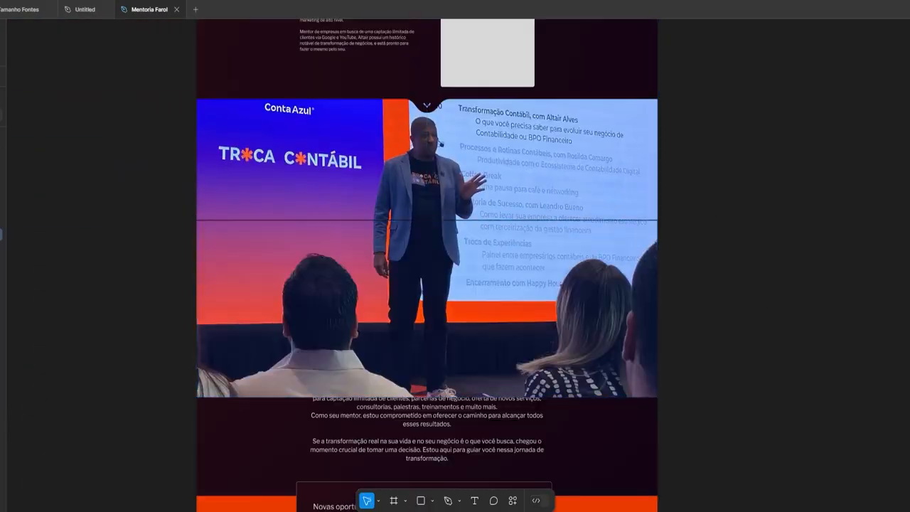
{"action": "key", "text": "Return"}
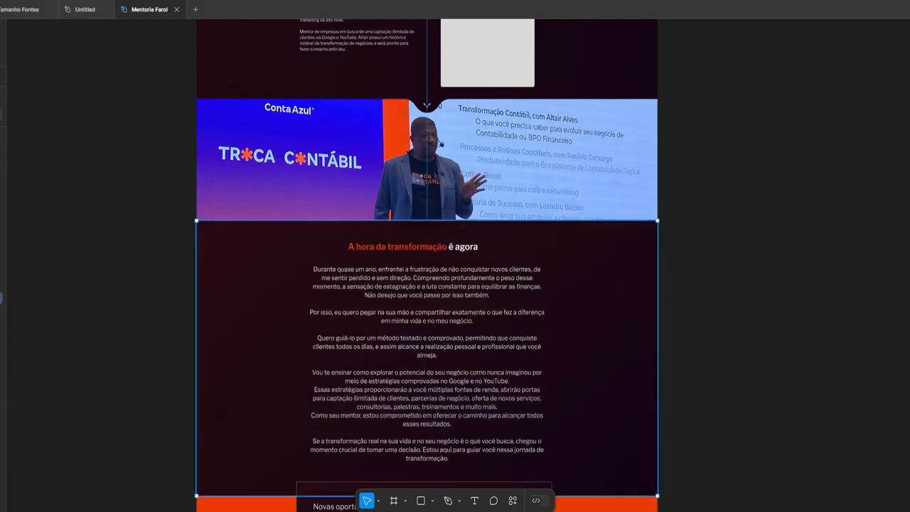
{"action": "scroll", "coordinate": [268, 246], "scroll_direction": "up", "scroll_amount": 5}
{"action": "scroll", "coordinate": [268, 247], "scroll_direction": "down", "scroll_amount": 3}
{"action": "scroll", "coordinate": [268, 247], "scroll_direction": "down", "scroll_amount": 3}
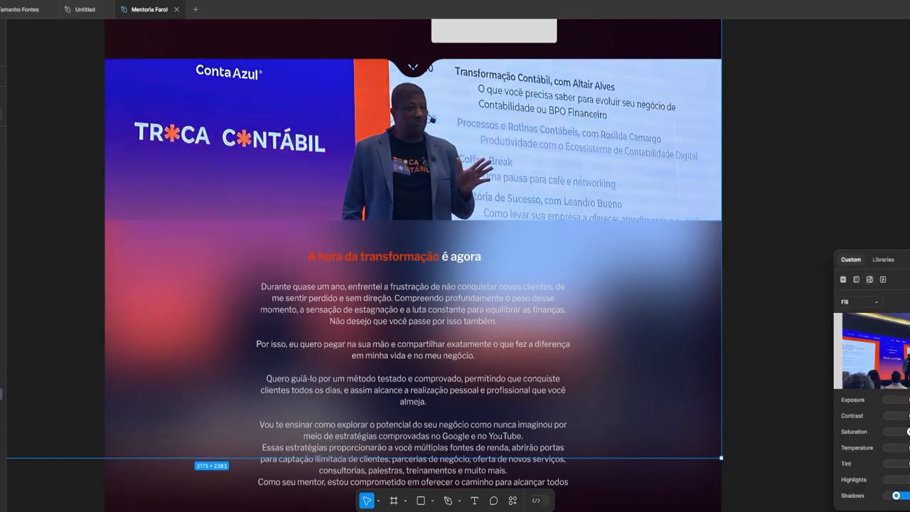
{"action": "mouse_move", "coordinate": [880, 380]}
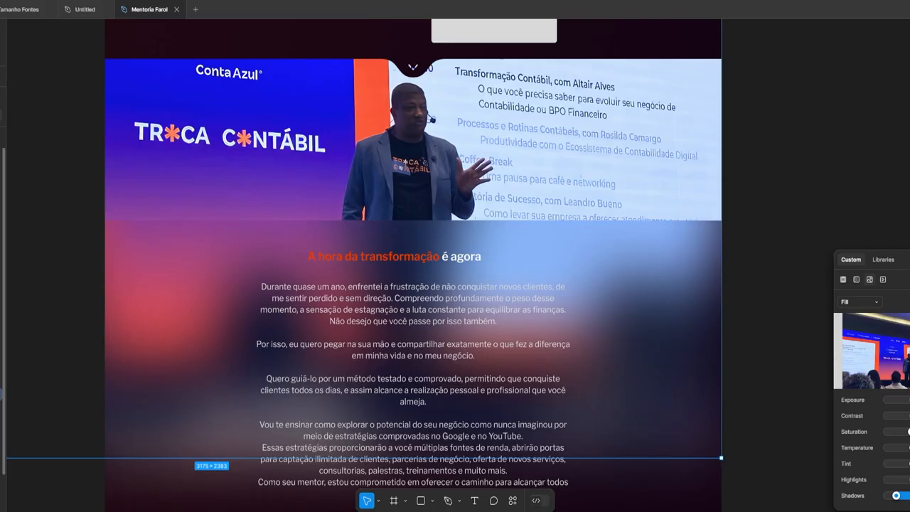
{"action": "key", "text": "Escape"}
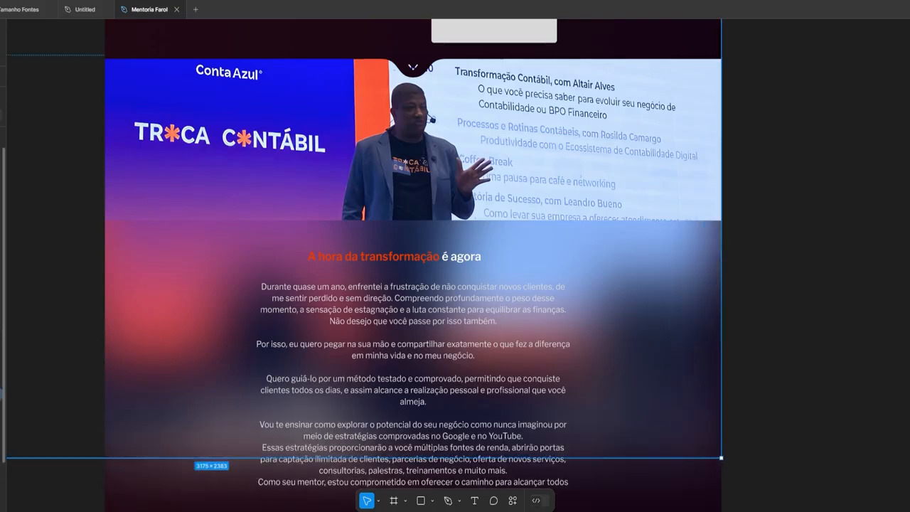
{"action": "key", "text": "ctrl+z"}
{"action": "scroll", "coordinate": [455, 256], "scroll_direction": "down", "scroll_amount": 5}
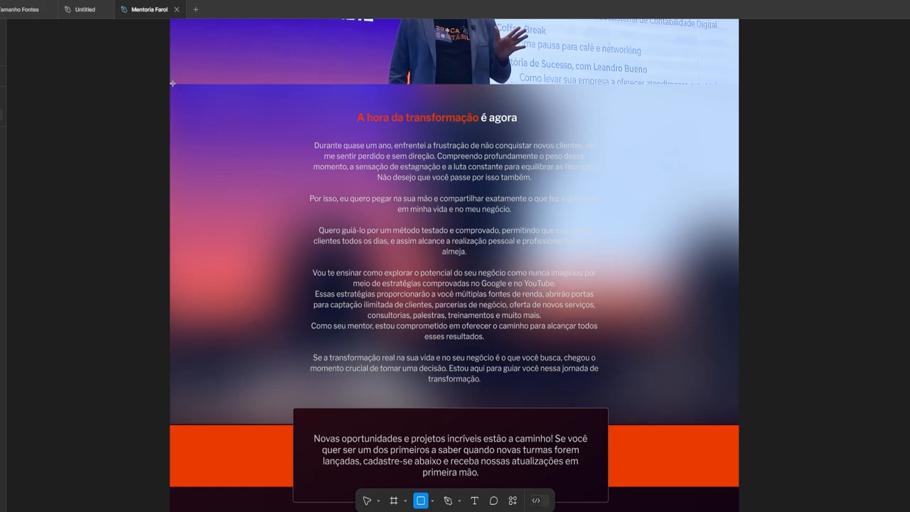
Draw a dark #120414 rectangle covering the 'A hora da transformação' section
{"action": "left_click_drag", "start_coordinate": [172, 84], "coordinate": [740, 429]}
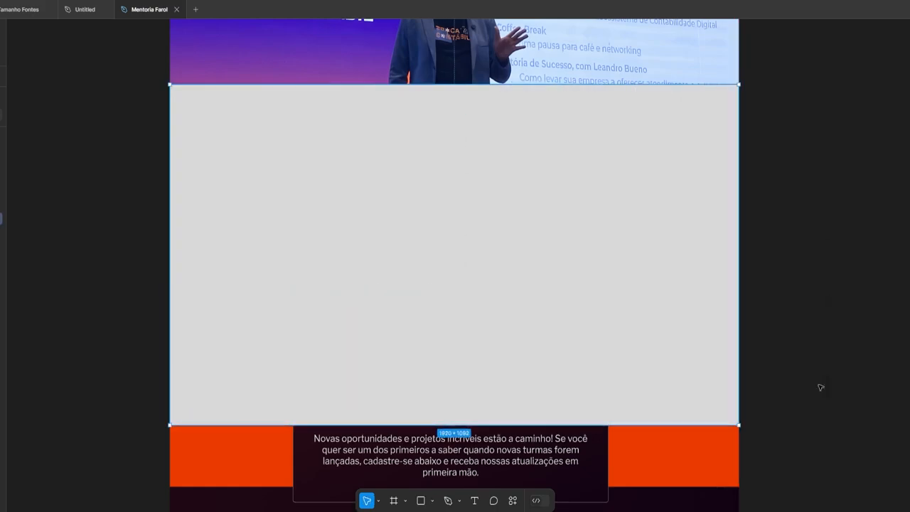
{"action": "key", "text": "Escape"}
{"action": "scroll", "coordinate": [623, 299], "scroll_direction": "up", "scroll_amount": 3}
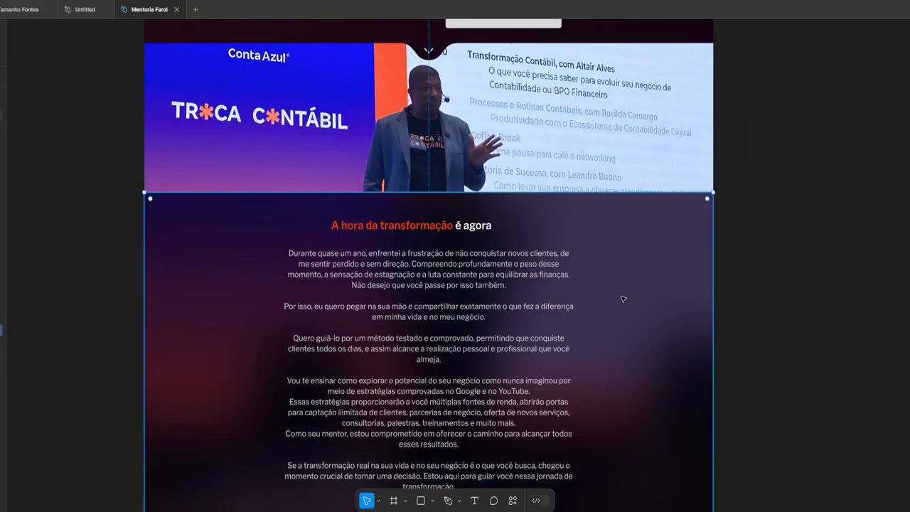
{"action": "scroll", "coordinate": [455, 256], "scroll_direction": "down", "scroll_amount": 2}
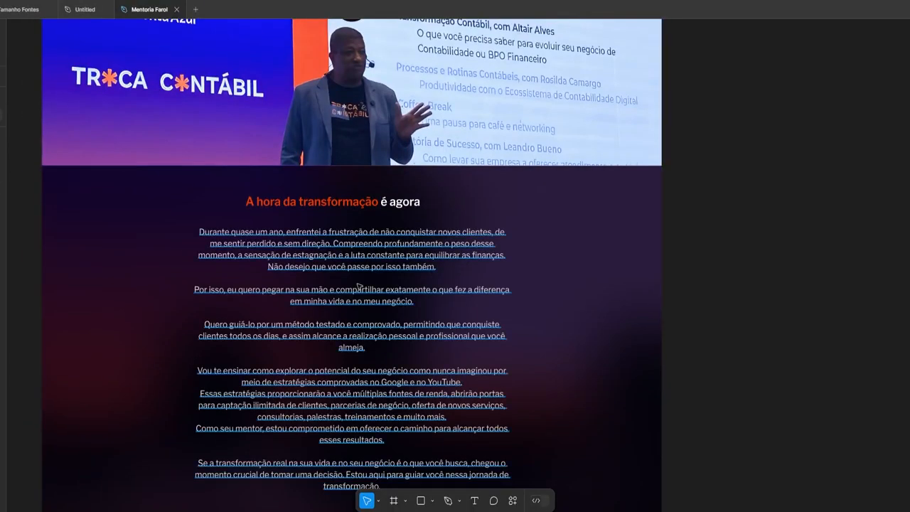
Open the exported photos folder in Explorer, then close it
{"action": "scroll", "coordinate": [455, 285], "scroll_direction": "up", "scroll_amount": 3}
{"action": "scroll", "coordinate": [456, 285], "scroll_direction": "down", "scroll_amount": 3}
{"action": "scroll", "coordinate": [455, 284], "scroll_direction": "up", "scroll_amount": 2}
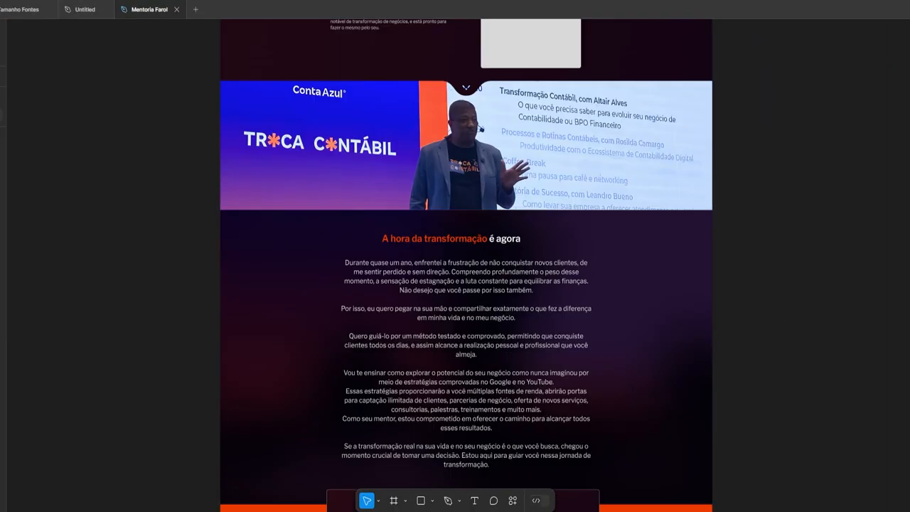
{"action": "scroll", "coordinate": [624, 262], "scroll_direction": "up", "scroll_amount": 3}
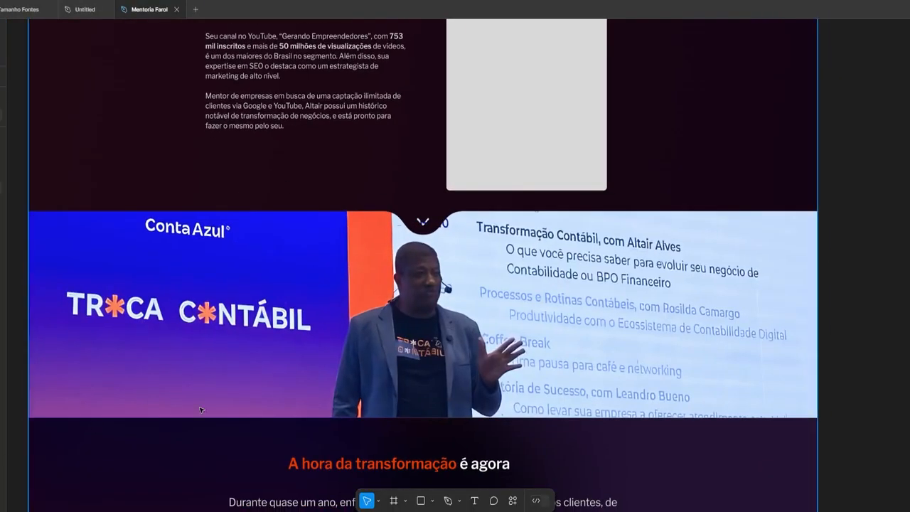
{"action": "key", "text": "alt+Tab"}
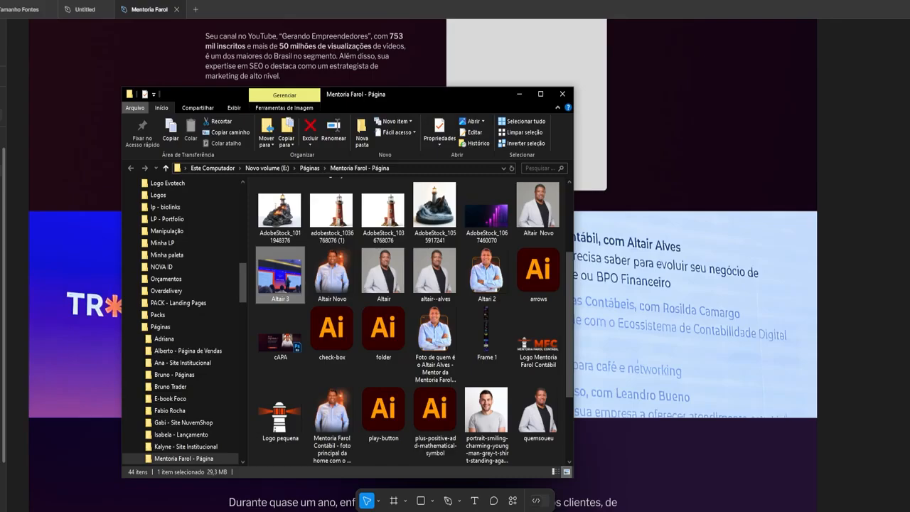
{"action": "scroll", "coordinate": [409, 320], "scroll_direction": "up", "scroll_amount": 5}
{"action": "key", "text": "alt+Tab"}
{"action": "scroll", "coordinate": [424, 244], "scroll_direction": "up", "scroll_amount": 5}
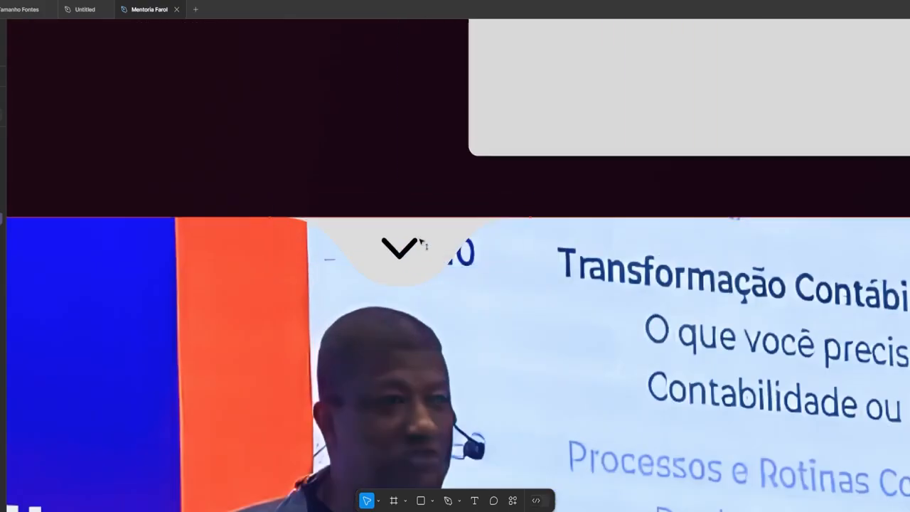
Select the chevron shape over the photo and return to Topaz Gigapixel AI
{"action": "left_click", "coordinate": [420, 245]}
{"action": "scroll", "coordinate": [313, 256], "scroll_direction": "down", "scroll_amount": 4}
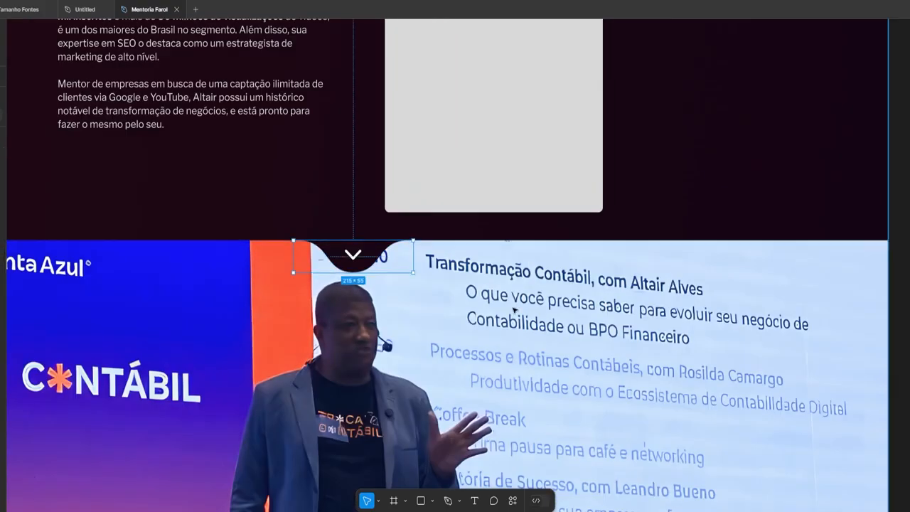
{"action": "scroll", "coordinate": [514, 311], "scroll_direction": "up", "scroll_amount": 3}
{"action": "scroll", "coordinate": [513, 311], "scroll_direction": "down", "scroll_amount": 4}
{"action": "key", "text": "alt+Tab"}
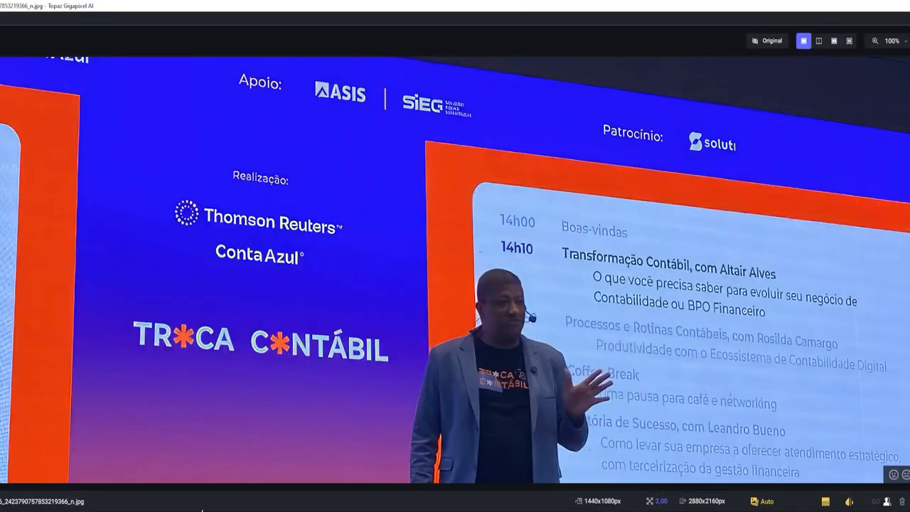
Switch back to the Figma landing page and scroll over the design
{"action": "left_click", "coordinate": [47, 489]}
{"action": "scroll", "coordinate": [595, 254], "scroll_direction": "down", "scroll_amount": 3}
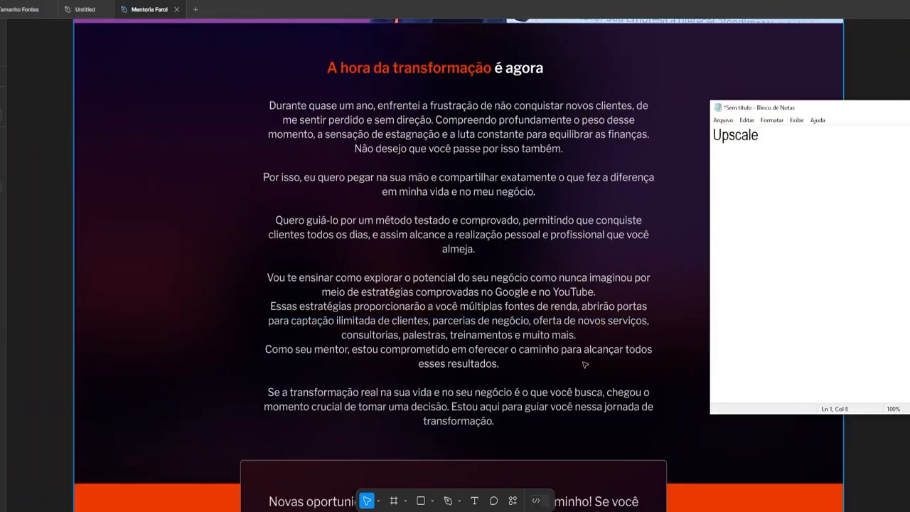
{"action": "scroll", "coordinate": [456, 285], "scroll_direction": "up", "scroll_amount": 10}
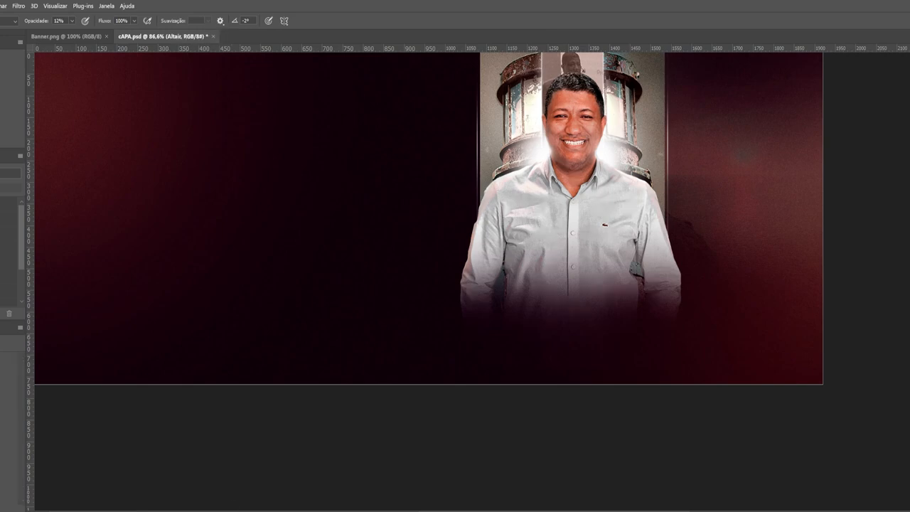
Drop the professor cutout onto the Figma professor card and enlarge it around its centre to 562×882
{"action": "scroll", "coordinate": [811, 121], "scroll_direction": "up", "scroll_amount": 3}
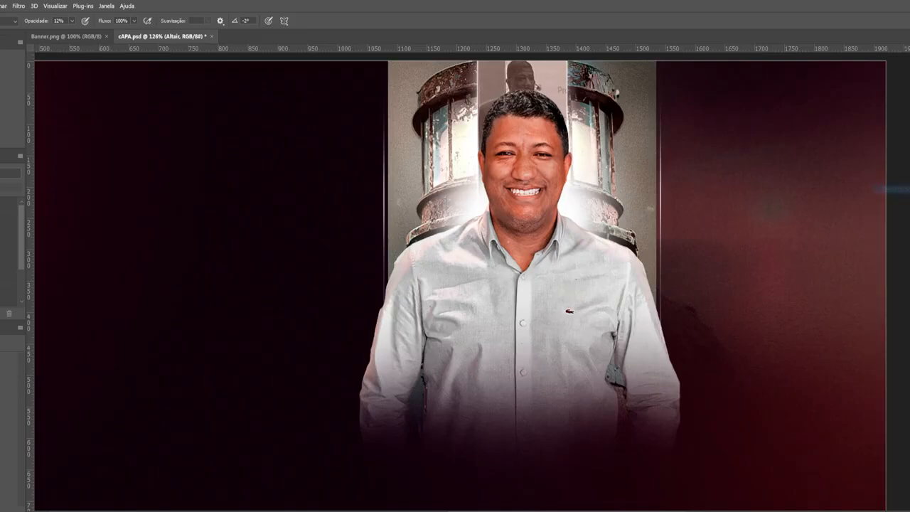
{"action": "key", "text": "ctrl+o"}
{"action": "key", "text": "Escape"}
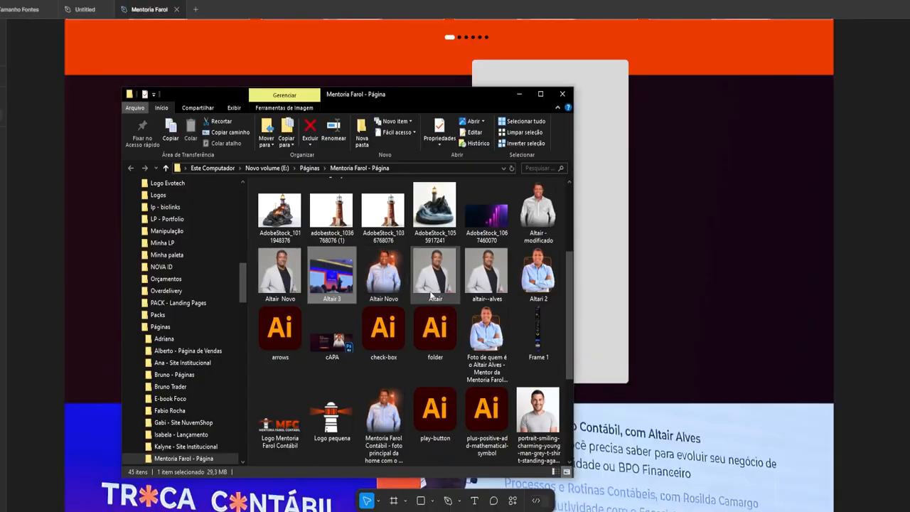
{"action": "left_click_drag", "start_coordinate": [533, 325], "coordinate": [570, 270]}
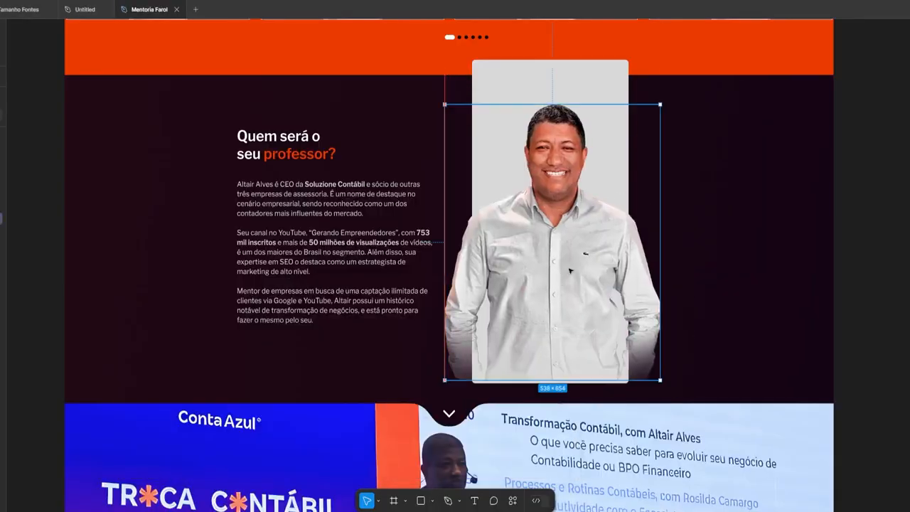
{"action": "mouse_move", "coordinate": [552, 105]}
{"action": "left_mouse_down"}
{"action": "mouse_move", "coordinate": [562, 45]}
{"action": "mouse_move", "coordinate": [557, 108]}
{"action": "mouse_move", "coordinate": [555, 94]}
{"action": "left_mouse_up"}
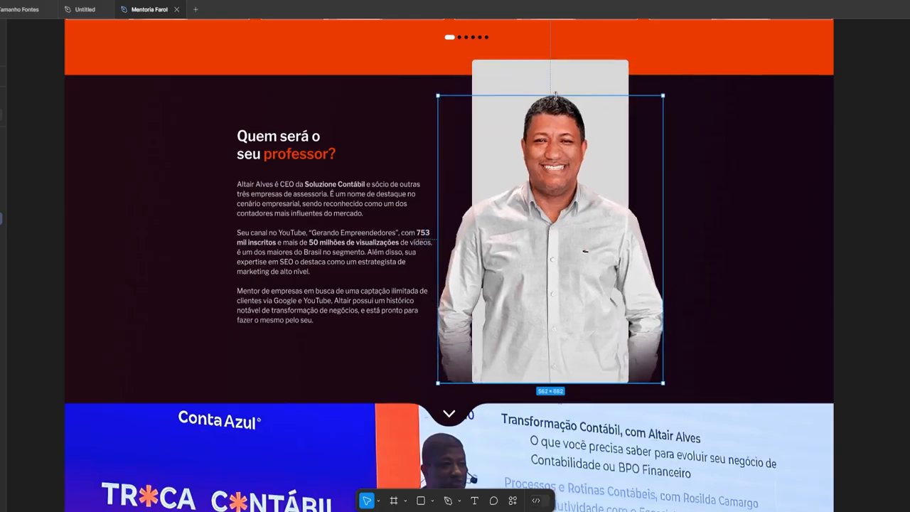
{"action": "scroll", "coordinate": [548, 241], "scroll_direction": "down", "scroll_amount": 10}
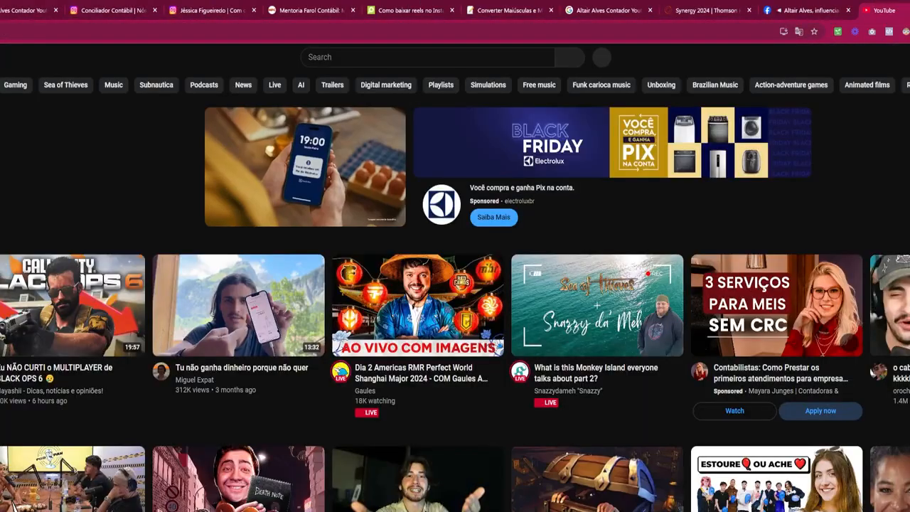
Search Google Images for 'notificação youtube png' and browse the notification-bell results
{"action": "type", "text": "altair cotnador"}
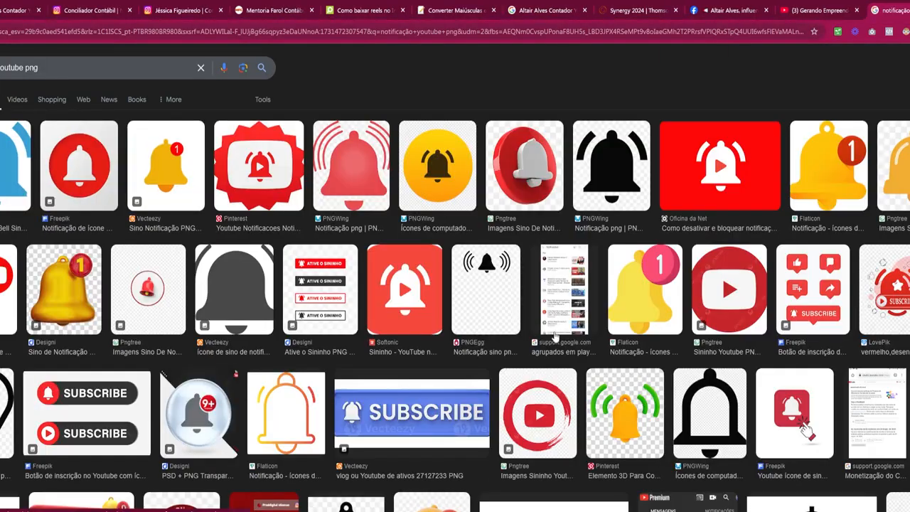
{"action": "scroll", "coordinate": [596, 335], "scroll_direction": "down", "scroll_amount": 4}
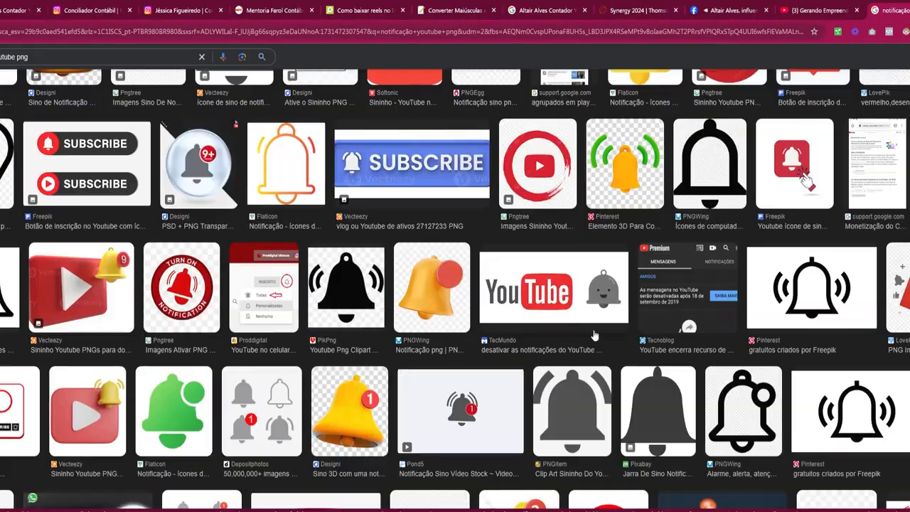
{"action": "scroll", "coordinate": [594, 335], "scroll_direction": "down", "scroll_amount": 10}
{"action": "scroll", "coordinate": [498, 313], "scroll_direction": "up", "scroll_amount": 10}
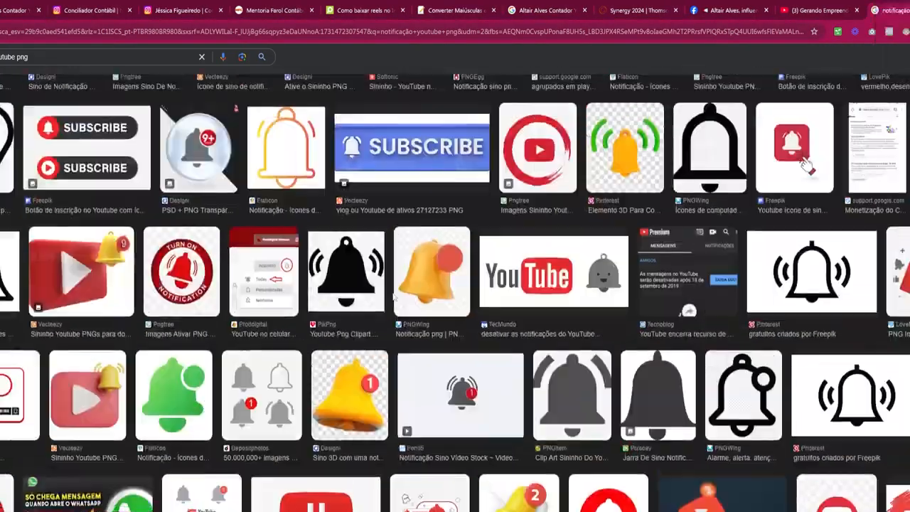
{"action": "scroll", "coordinate": [806, 165], "scroll_direction": "up", "scroll_amount": 3}
{"action": "scroll", "coordinate": [806, 165], "scroll_direction": "down", "scroll_amount": 10}
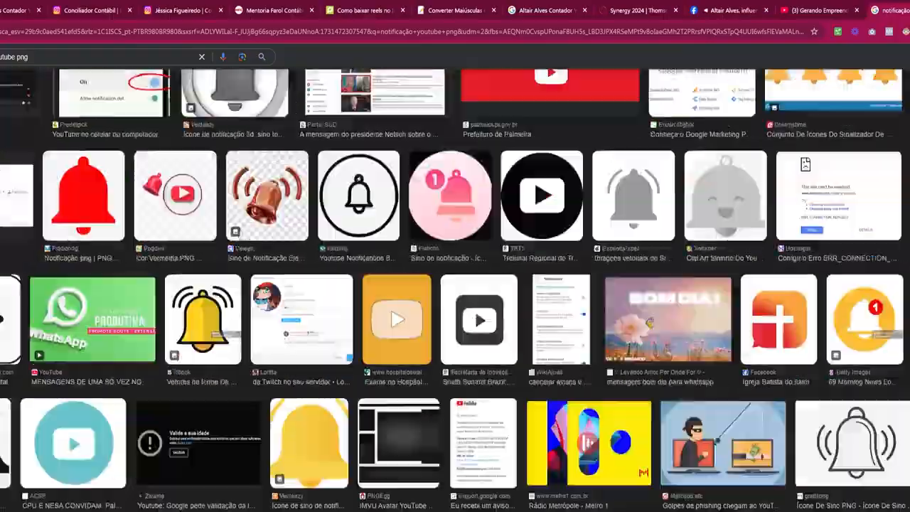
{"action": "scroll", "coordinate": [516, 347], "scroll_direction": "down", "scroll_amount": 5}
{"action": "scroll", "coordinate": [515, 347], "scroll_direction": "up", "scroll_amount": 10}
{"action": "scroll", "coordinate": [516, 347], "scroll_direction": "down", "scroll_amount": 10}
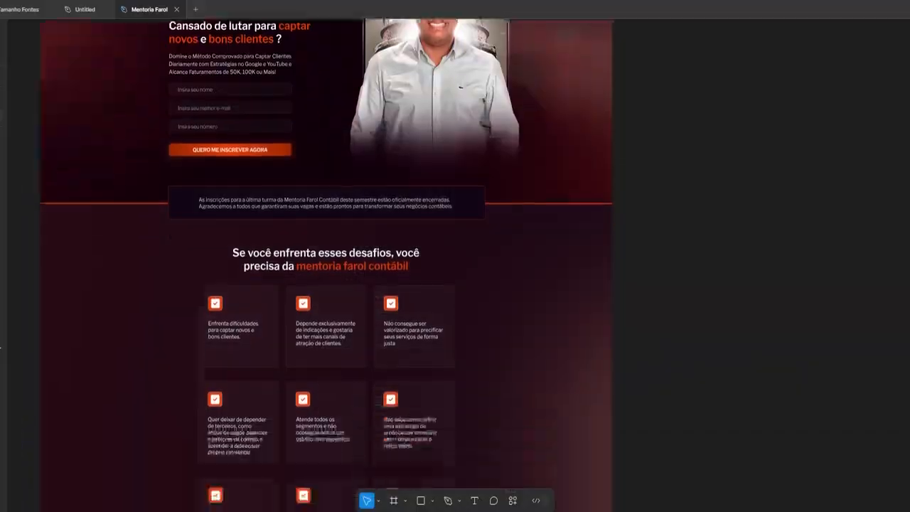
{"action": "scroll", "coordinate": [893, 322], "scroll_direction": "down", "scroll_amount": 15}
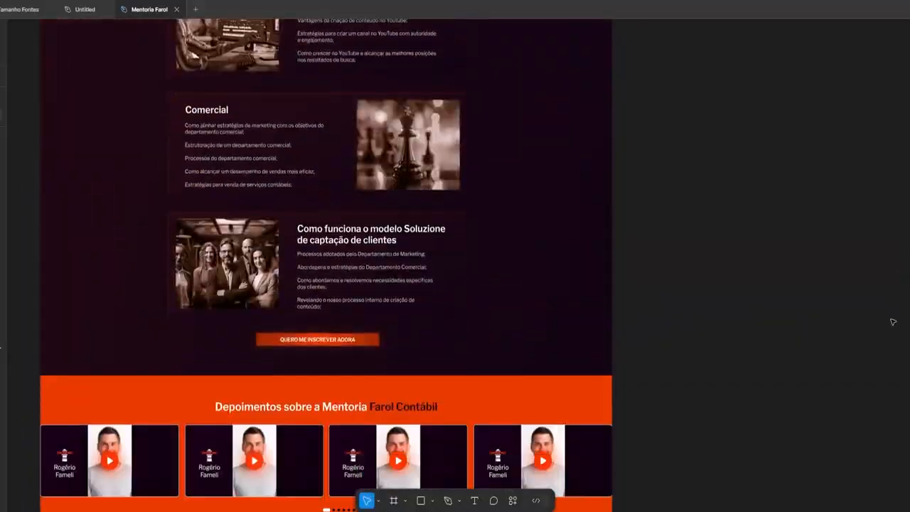
Open the retouched professor photo and stretch its bottom edge downward
{"action": "scroll", "coordinate": [894, 322], "scroll_direction": "down", "scroll_amount": 20}
{"action": "scroll", "coordinate": [893, 322], "scroll_direction": "up", "scroll_amount": 20}
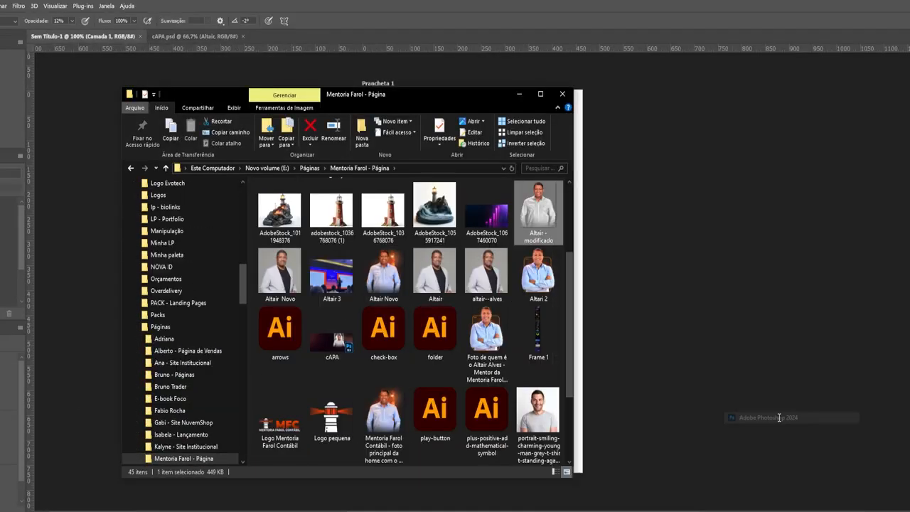
{"action": "double_click", "coordinate": [569, 231]}
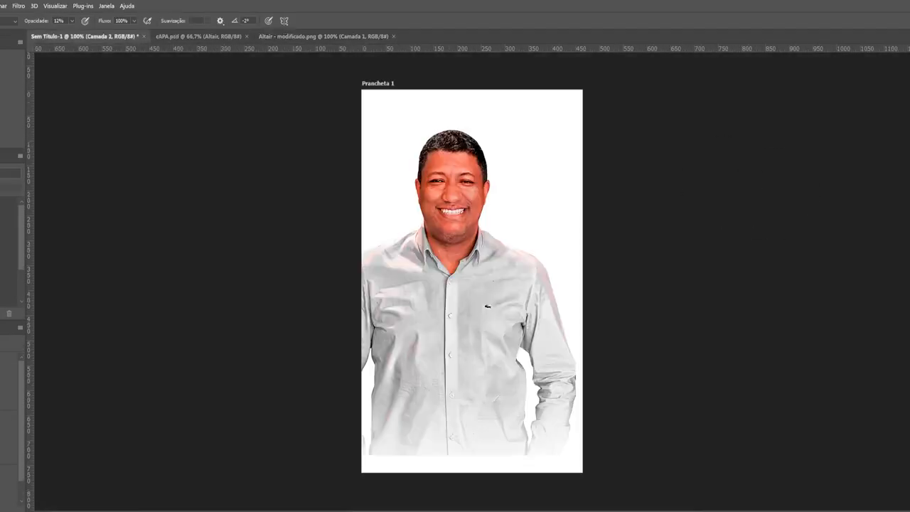
{"action": "key", "text": "ctrl+t"}
{"action": "left_click_drag", "start_coordinate": [472, 443], "coordinate": [472, 473]}
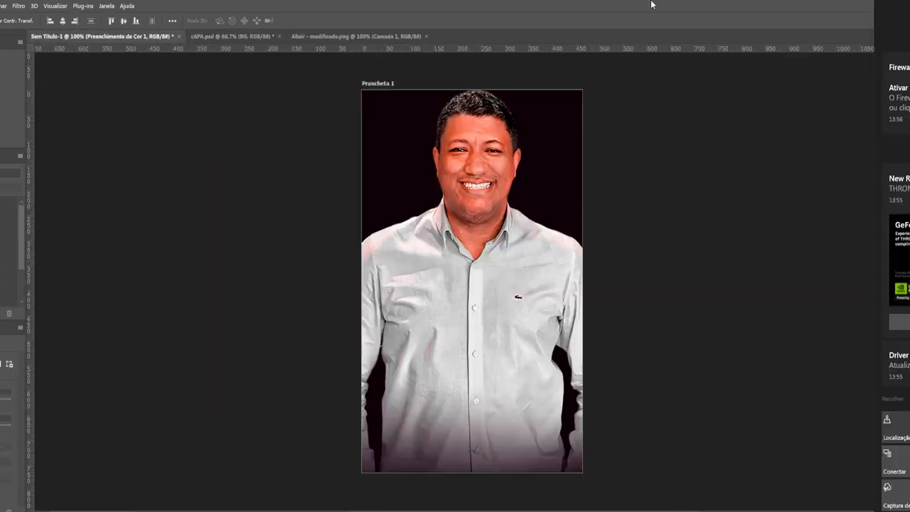
Draw a black rectangle over the notification card and round its corners to 77 px
{"action": "left_click", "coordinate": [244, 36]}
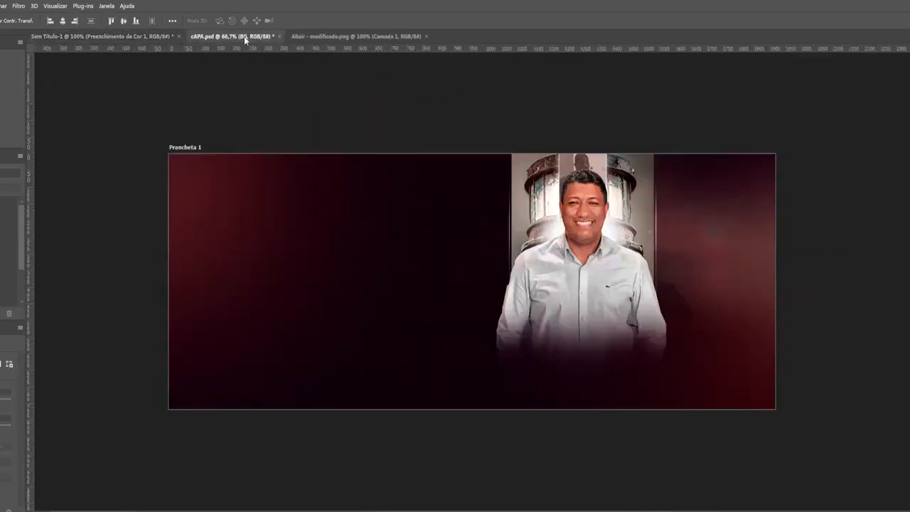
{"action": "left_click", "coordinate": [236, 493]}
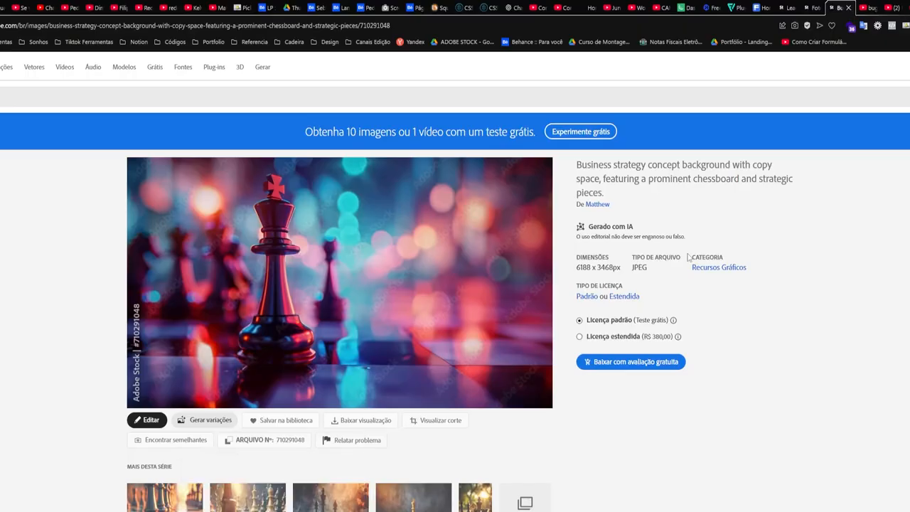
{"action": "scroll", "coordinate": [689, 257], "scroll_direction": "down", "scroll_amount": 3}
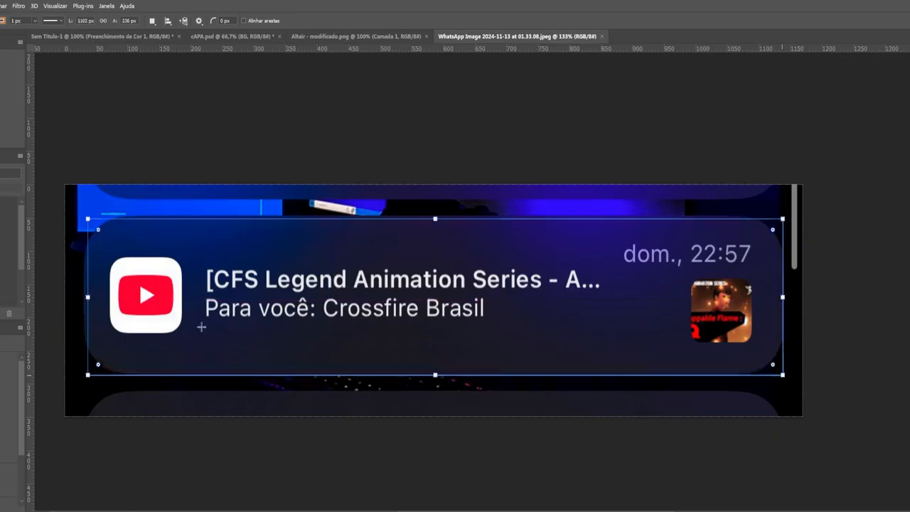
{"action": "key", "text": "ctrl+t"}
{"action": "left_click_drag", "start_coordinate": [435, 375], "coordinate": [428, 366]}
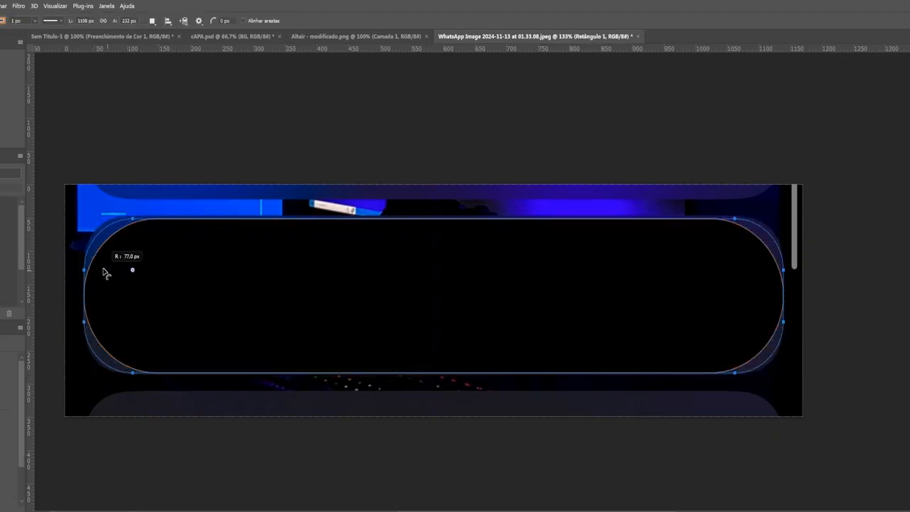
{"action": "left_click_drag", "start_coordinate": [105, 273], "coordinate": [500, 224]}
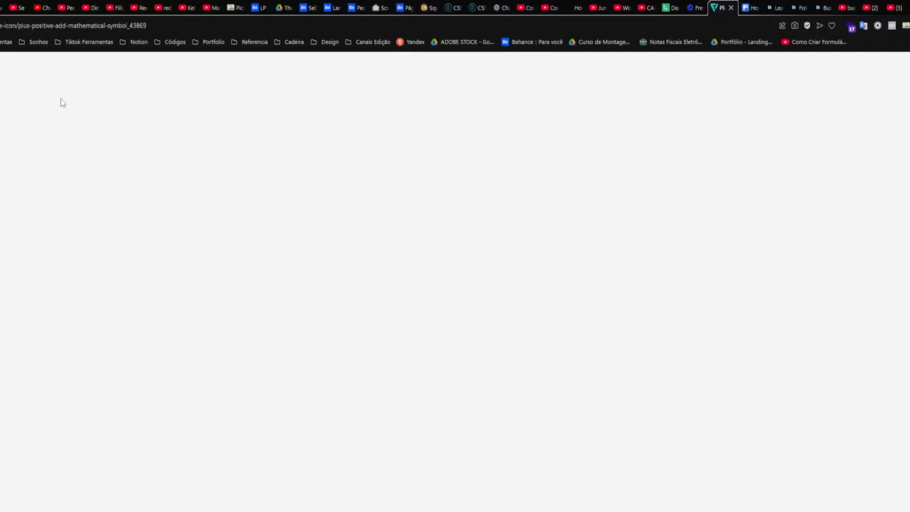
Copy the red YouTube icon from its Flaticon detail page as a PNG
{"action": "key", "text": "alt+Left"}
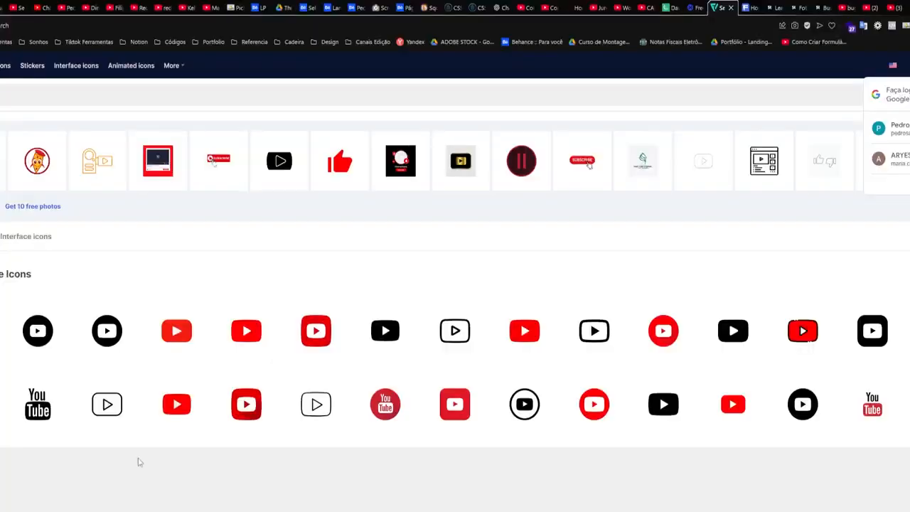
{"action": "left_click", "coordinate": [246, 331]}
{"action": "left_click", "coordinate": [812, 74]}
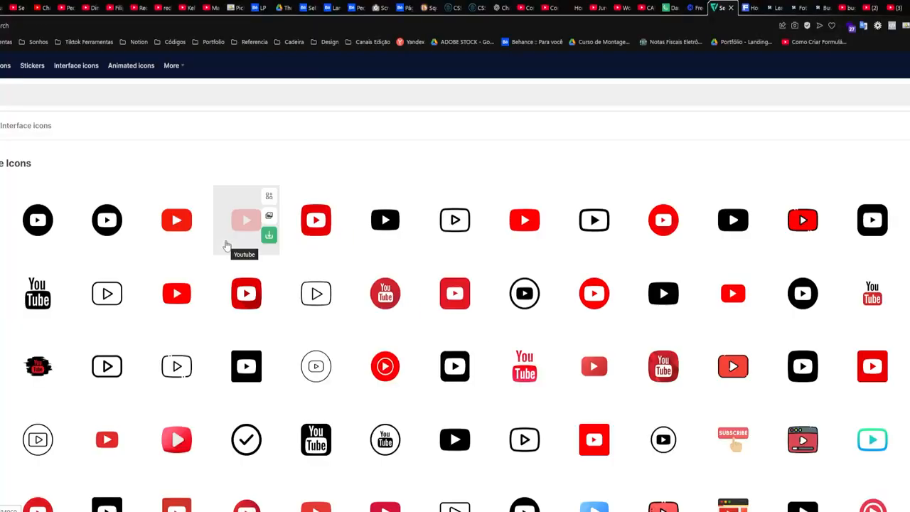
{"action": "left_click", "coordinate": [229, 245]}
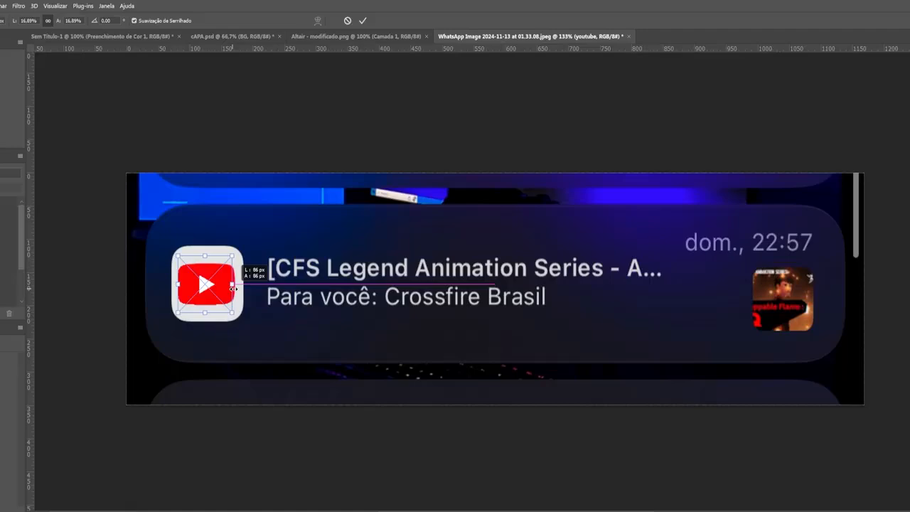
Place the pasted YouTube icon and fit a light grey rounded square behind it
{"action": "key", "text": "Return"}
{"action": "scroll", "coordinate": [233, 288], "scroll_direction": "up", "scroll_amount": 4}
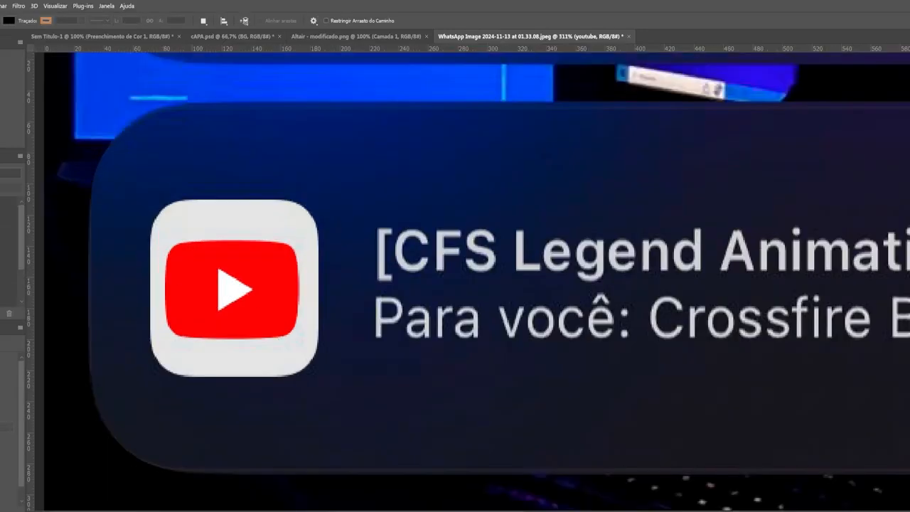
{"action": "left_click_drag", "start_coordinate": [319, 365], "coordinate": [320, 379]}
{"action": "scroll", "coordinate": [555, 383], "scroll_direction": "down", "scroll_amount": 3}
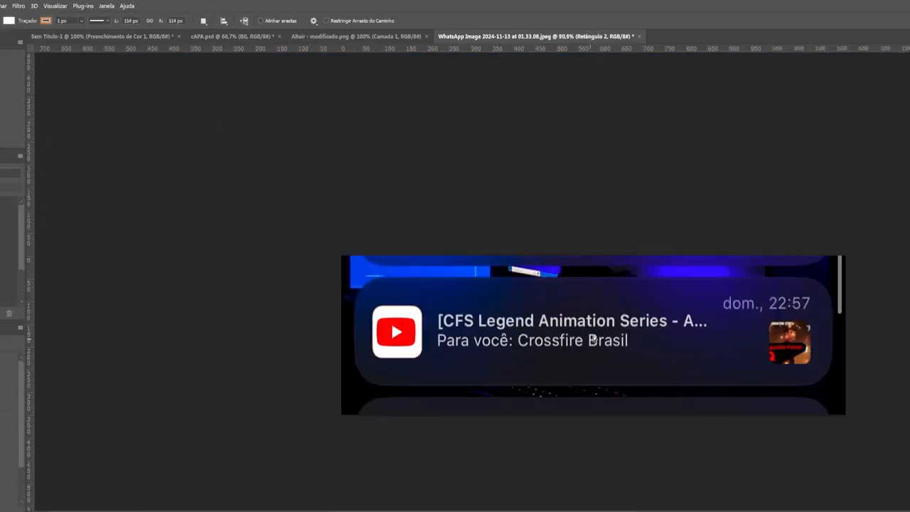
{"action": "scroll", "coordinate": [433, 334], "scroll_direction": "up", "scroll_amount": 4}
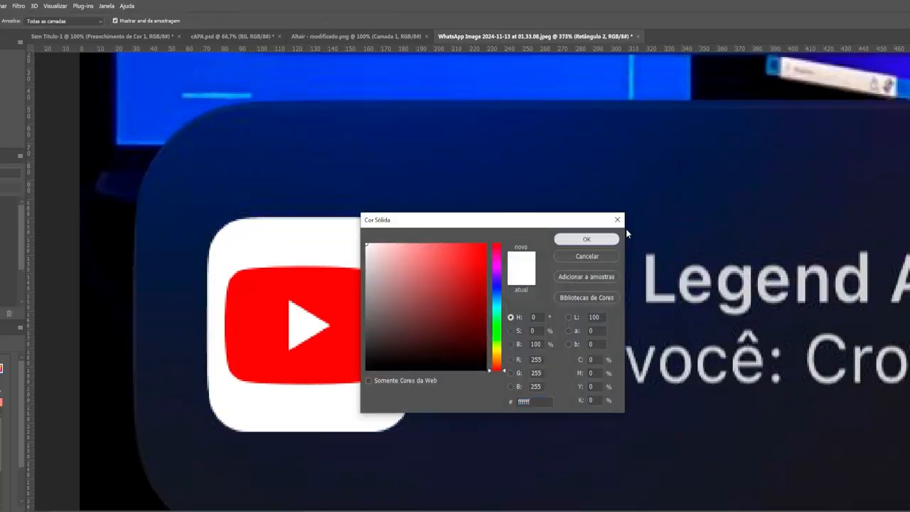
{"action": "left_click", "coordinate": [586, 238]}
{"action": "left_click", "coordinate": [594, 242]}
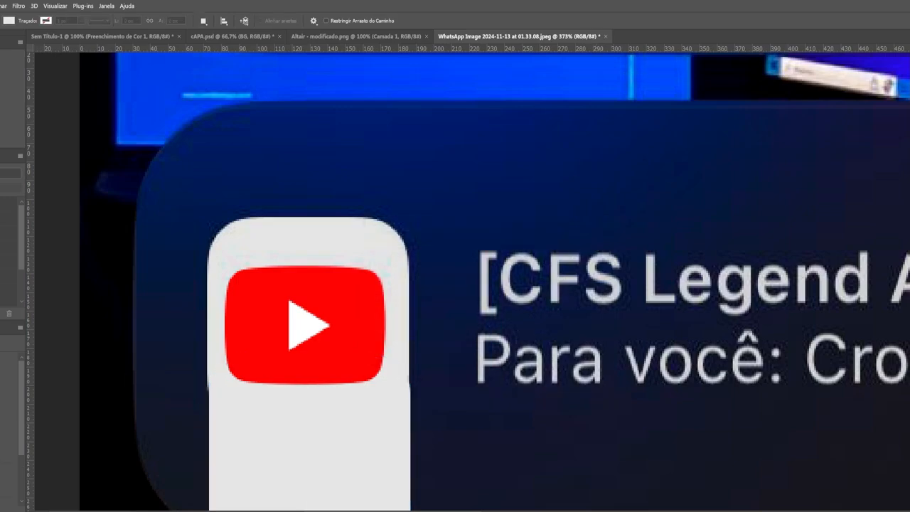
{"action": "left_click_drag", "start_coordinate": [324, 434], "coordinate": [323, 299]}
{"action": "key", "text": "ctrl+0"}
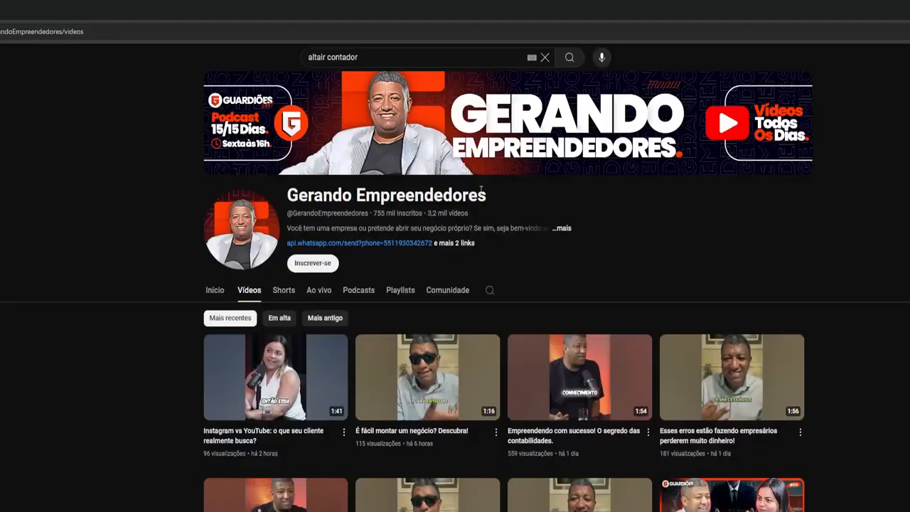
Put the Gerando Empreendedores channel name on the title line and make the title SemiBold
{"action": "triple_click", "coordinate": [313, 198]}
{"action": "right_click", "coordinate": [313, 199]}
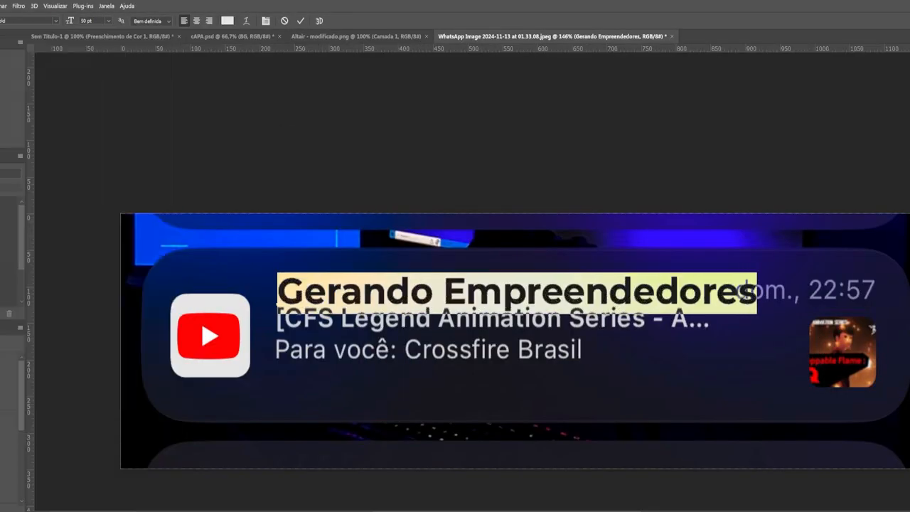
{"action": "key", "text": "ctrl+t"}
{"action": "left_click_drag", "start_coordinate": [394, 286], "coordinate": [393, 315]}
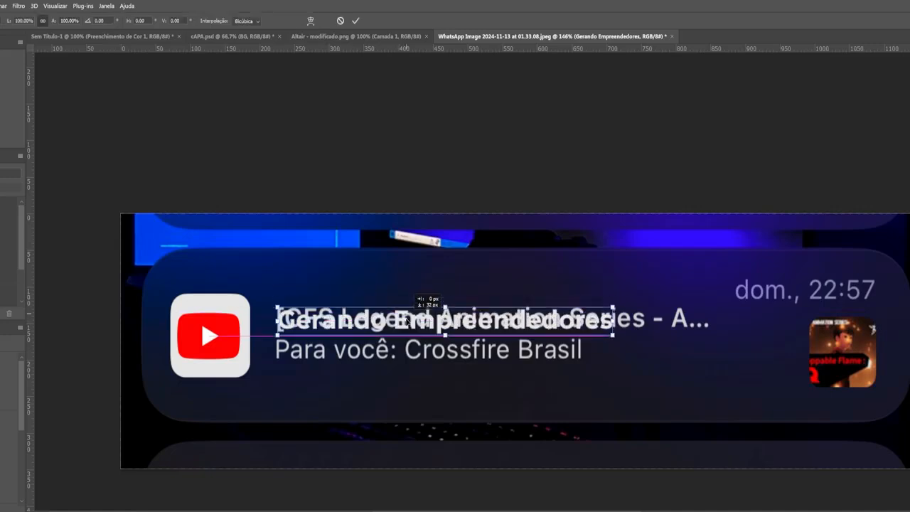
{"action": "left_click", "coordinate": [34, 110]}
{"action": "key", "text": "ctrl+t"}
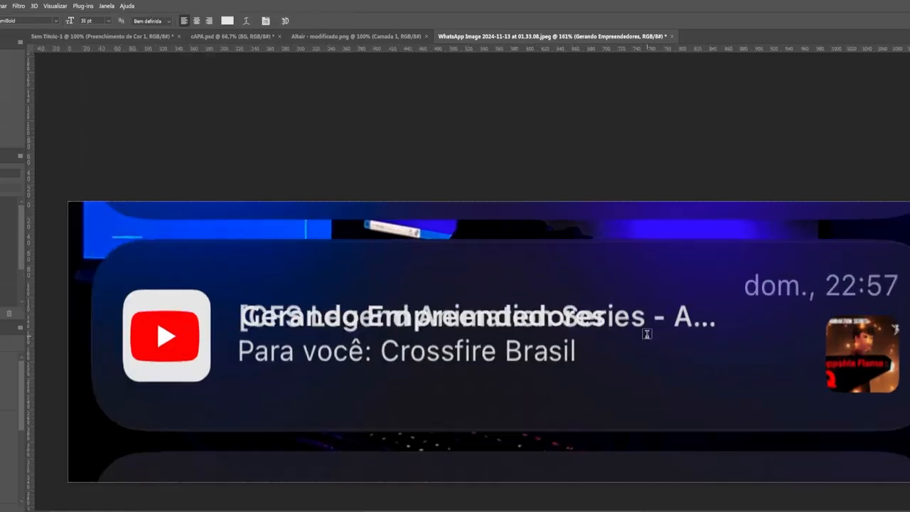
Set the subtitle 'Para você: Gerando Empreendedores' to Medium weight and move it under the title
{"action": "key", "text": "BackSpace"}
{"action": "key", "text": "ctrl+a"}
{"action": "left_click", "coordinate": [55, 21]}
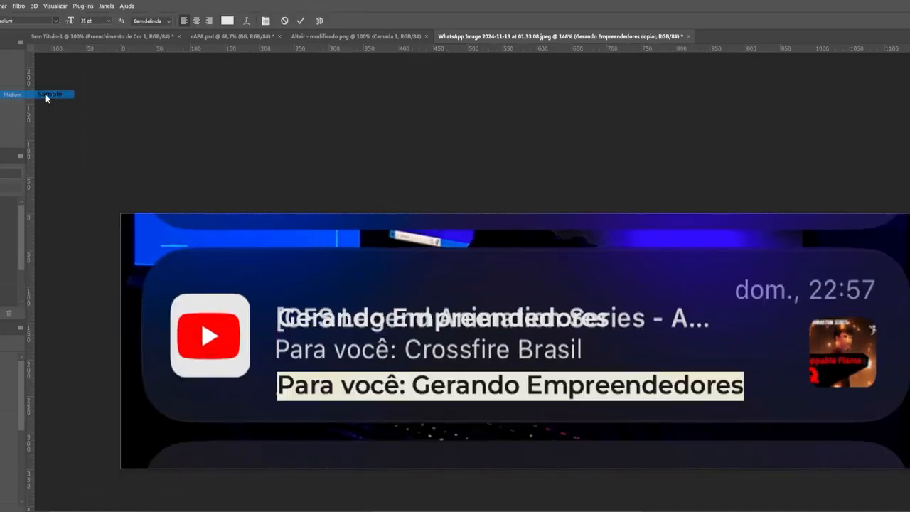
{"action": "left_click", "coordinate": [47, 98]}
{"action": "key", "text": "ctrl+t"}
{"action": "left_click_drag", "start_coordinate": [513, 393], "coordinate": [513, 358]}
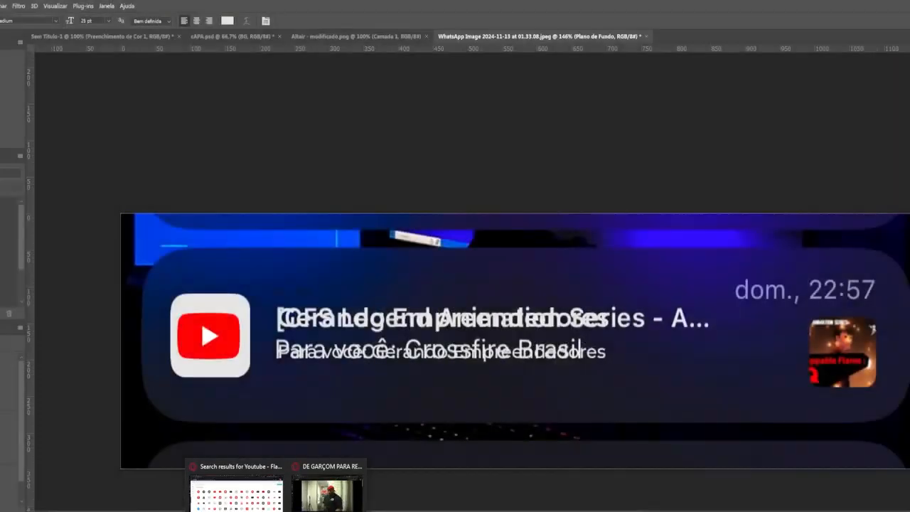
Look up the ÚLTIMAS NOTÍCIAS DE HOJE video and set the card's time to 'dom., 23:58'
{"action": "left_click", "coordinate": [236, 494]}
{"action": "left_click", "coordinate": [743, 11]}
{"action": "left_click", "coordinate": [256, 318]}
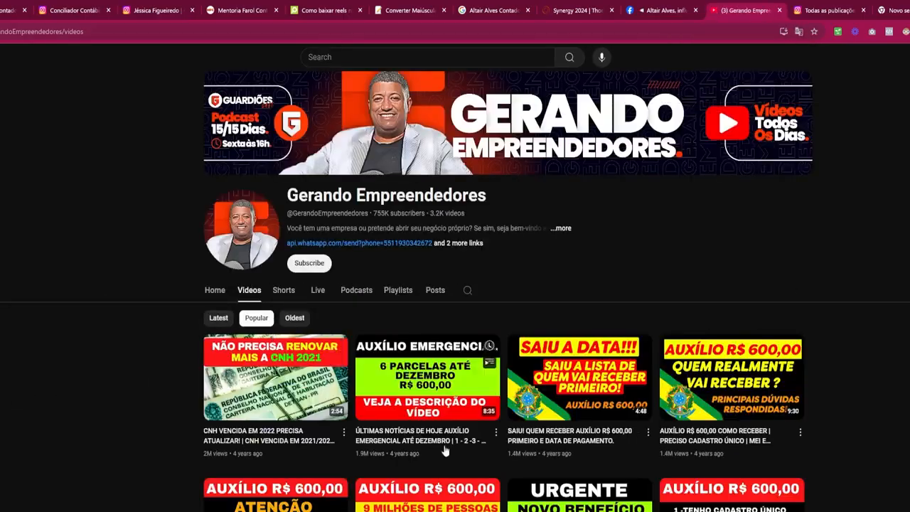
{"action": "scroll", "coordinate": [446, 451], "scroll_direction": "down", "scroll_amount": 2}
{"action": "left_click", "coordinate": [374, 330]}
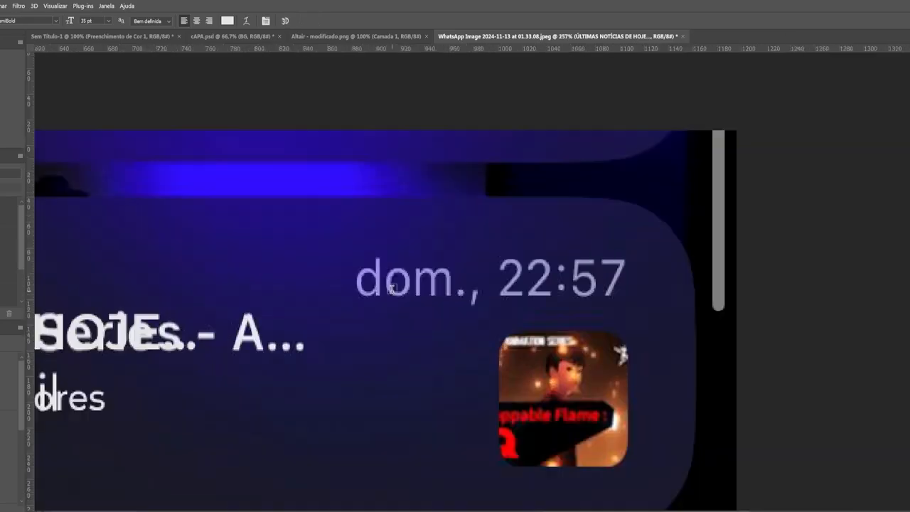
{"action": "type", "text": "dom., 23:58"}
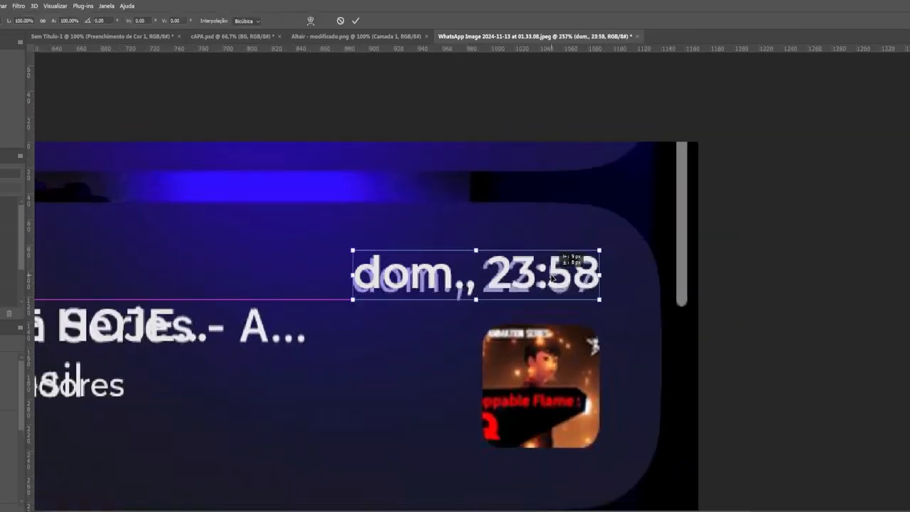
{"action": "left_click", "coordinate": [300, 21]}
{"action": "left_click", "coordinate": [228, 21]}
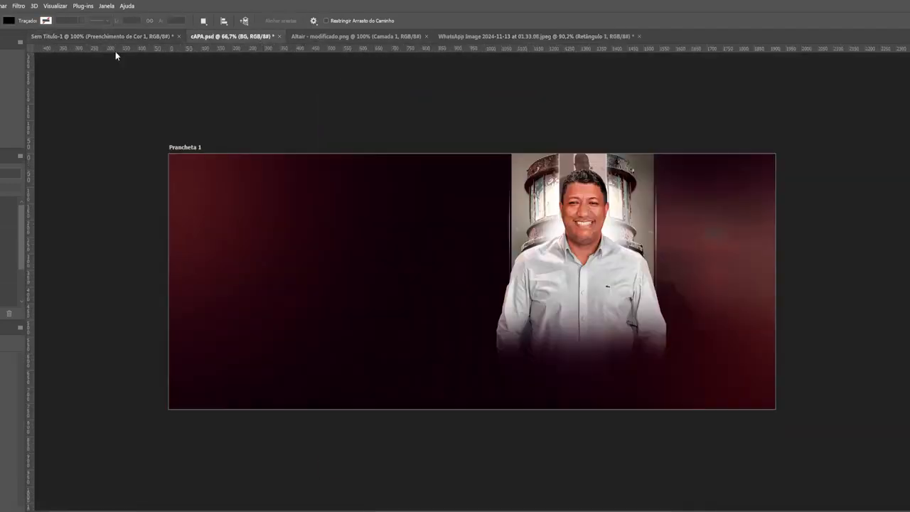
Paint the Hue/Saturation mask with a soft 12% brush to even out the skin tones
{"action": "left_click", "coordinate": [118, 37]}
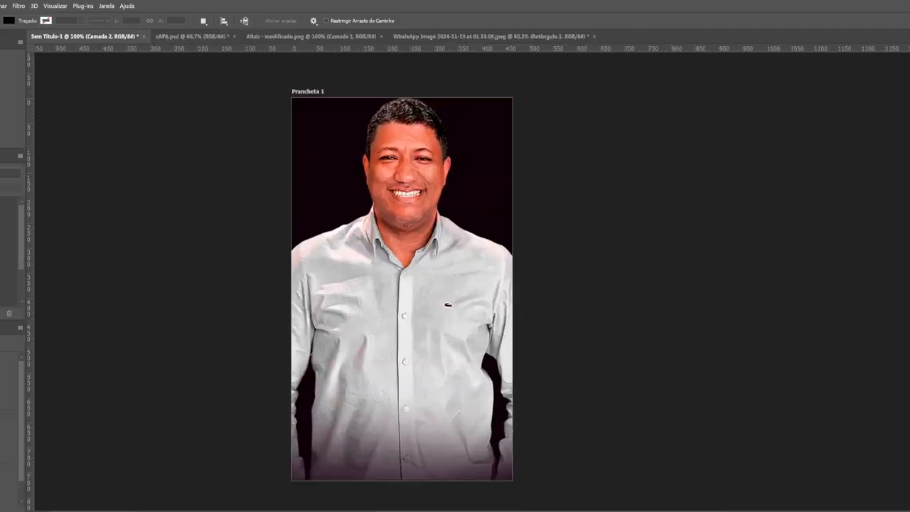
{"action": "scroll", "coordinate": [441, 123], "scroll_direction": "up", "scroll_amount": 3}
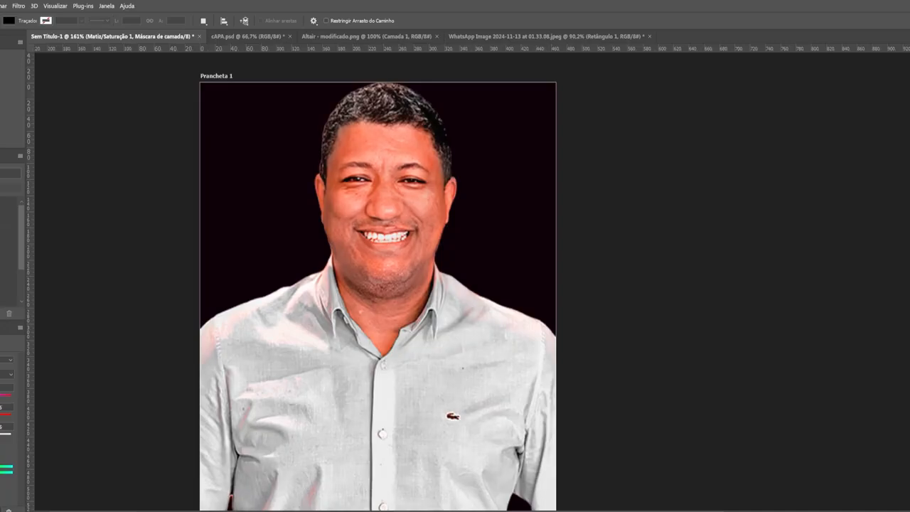
{"action": "key", "text": "b"}
{"action": "scroll", "coordinate": [417, 254], "scroll_direction": "up", "scroll_amount": 4}
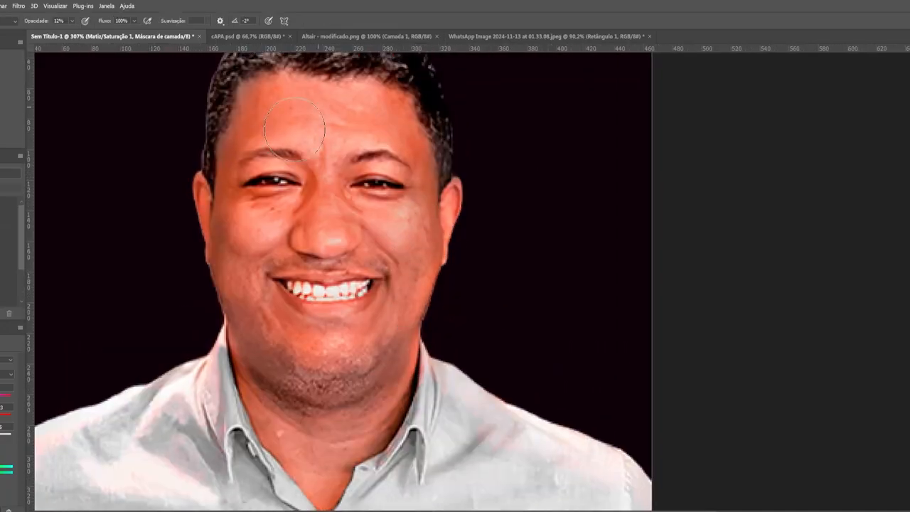
{"action": "scroll", "coordinate": [406, 272], "scroll_direction": "up", "scroll_amount": 2}
{"action": "scroll", "coordinate": [371, 423], "scroll_direction": "down", "scroll_amount": 2}
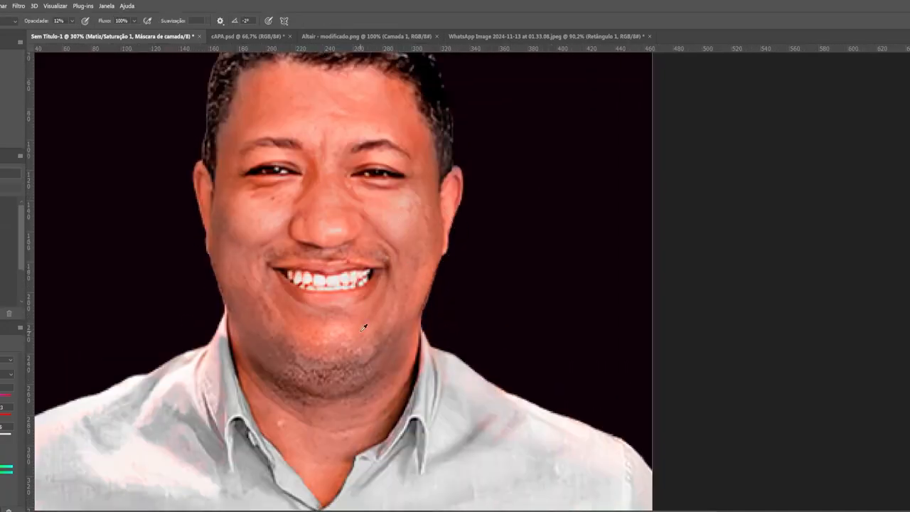
{"action": "scroll", "coordinate": [347, 204], "scroll_direction": "down", "scroll_amount": 1}
{"action": "scroll", "coordinate": [372, 325], "scroll_direction": "down", "scroll_amount": 1}
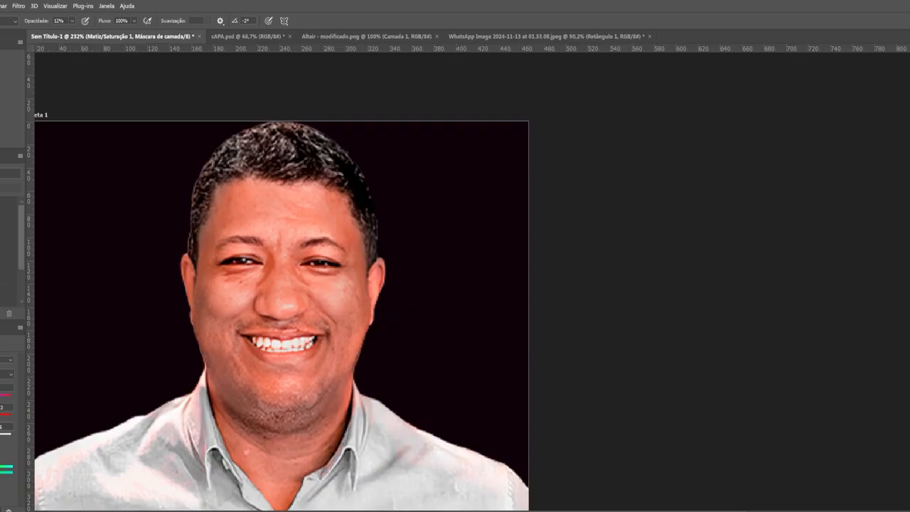
{"action": "scroll", "coordinate": [282, 316], "scroll_direction": "down", "scroll_amount": 3}
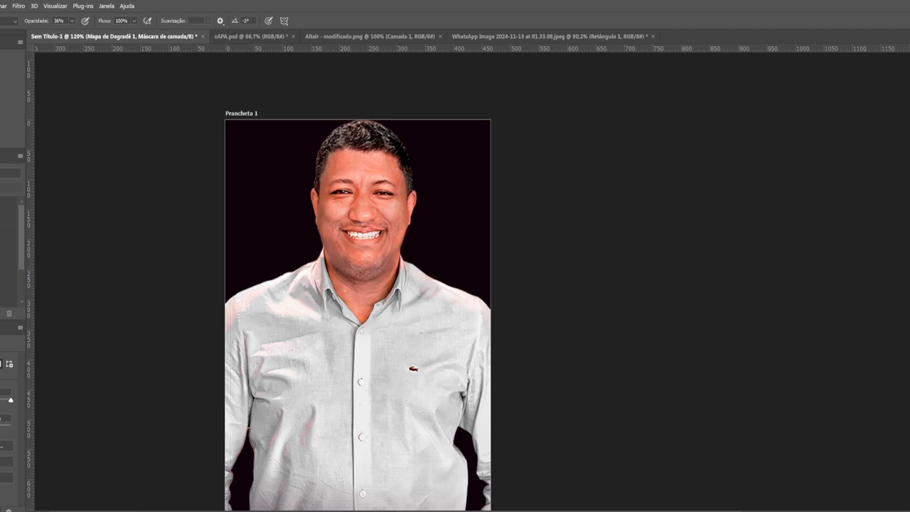
Add Solid Color fill layers to give the black backdrop a soft dark-red glow
{"action": "key", "text": "Return"}
{"action": "key", "text": "ctrl+i"}
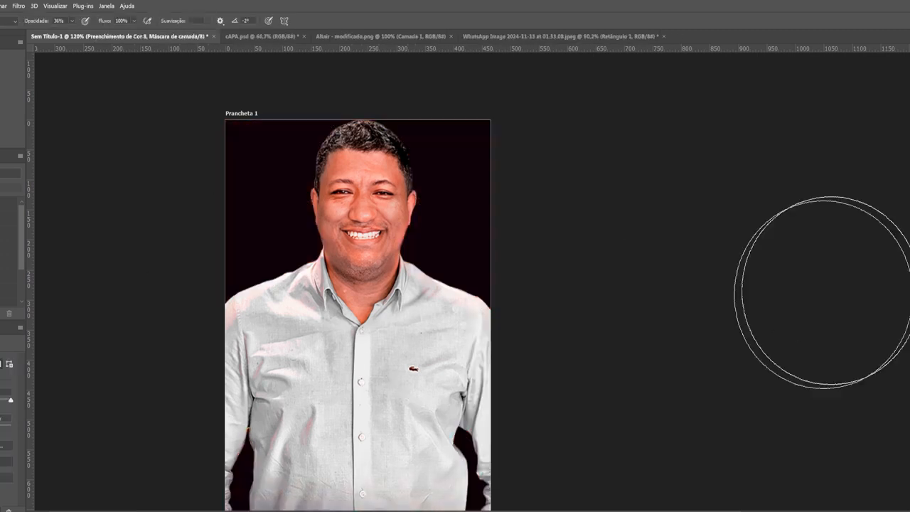
{"action": "scroll", "coordinate": [271, 144], "scroll_direction": "up", "scroll_amount": 3}
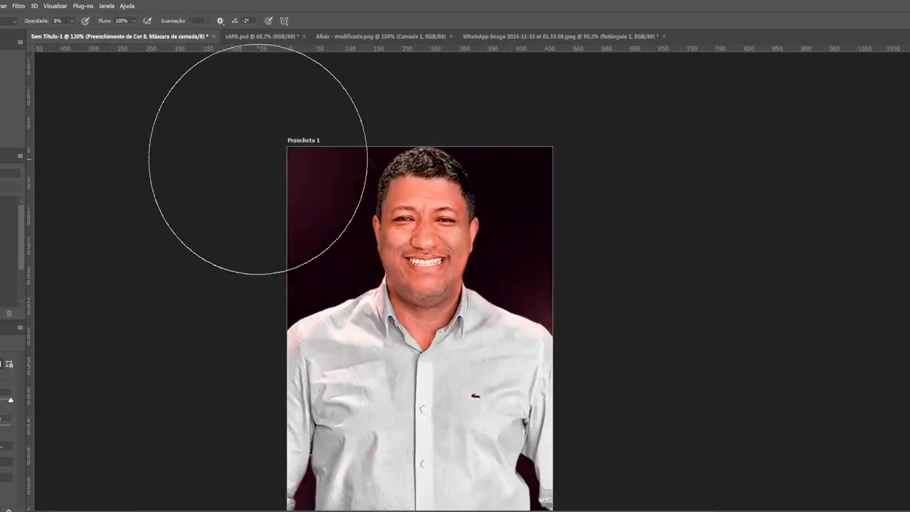
{"action": "key", "text": "Return"}
{"action": "key", "text": "ctrl+i"}
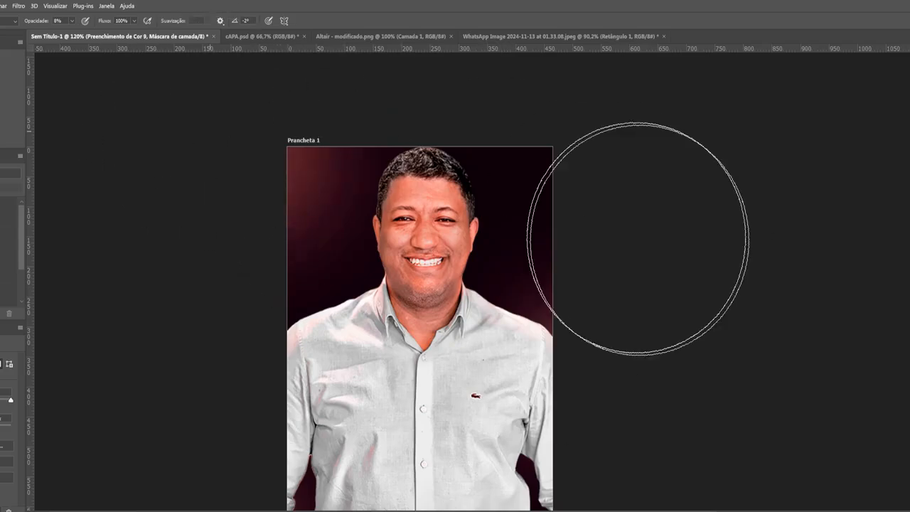
{"action": "scroll", "coordinate": [638, 238], "scroll_direction": "down", "scroll_amount": 2}
{"action": "scroll", "coordinate": [756, 225], "scroll_direction": "up", "scroll_amount": 1}
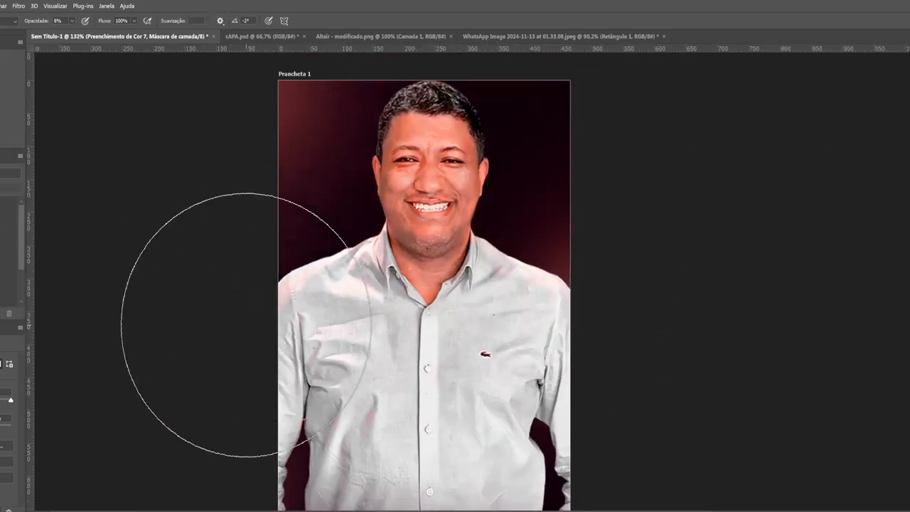
{"action": "scroll", "coordinate": [590, 376], "scroll_direction": "down", "scroll_amount": 2}
{"action": "scroll", "coordinate": [426, 325], "scroll_direction": "up", "scroll_amount": 1}
{"action": "scroll", "coordinate": [370, 356], "scroll_direction": "down", "scroll_amount": 2}
{"action": "scroll", "coordinate": [415, 242], "scroll_direction": "up", "scroll_amount": 4}
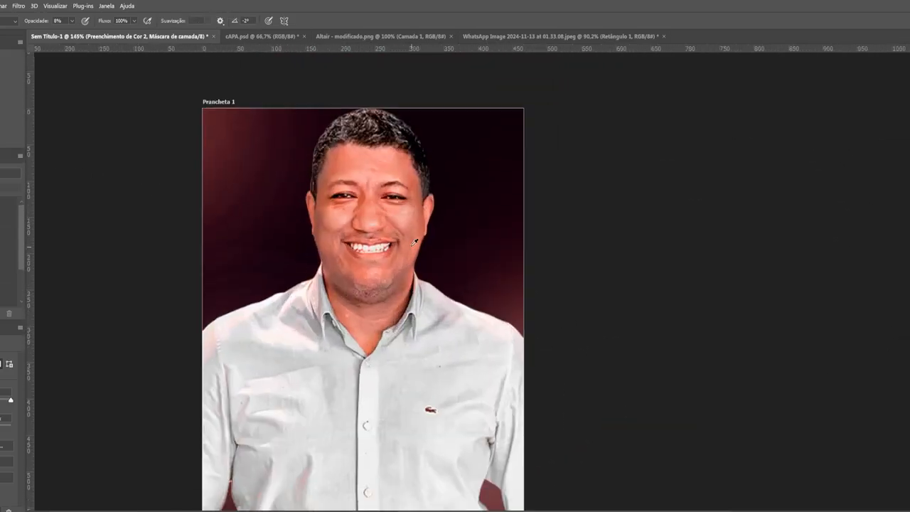
Convert the merged portrait to a smart object and adjust its HSL in Camera Raw, oranges +7
{"action": "key", "text": "ctrl+alt+shift+e"}
{"action": "right_click", "coordinate": [909, 284]}
{"action": "left_click", "coordinate": [889, 234]}
{"action": "left_click", "coordinate": [19, 5]}
{"action": "left_click", "coordinate": [64, 78]}
{"action": "left_click_drag", "start_coordinate": [590, 346], "coordinate": [581, 346]}
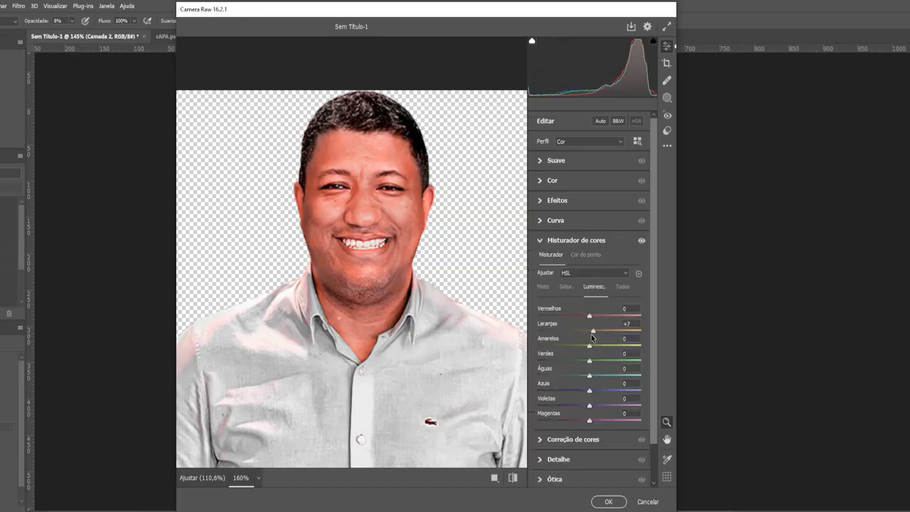
{"action": "left_click", "coordinate": [609, 502]}
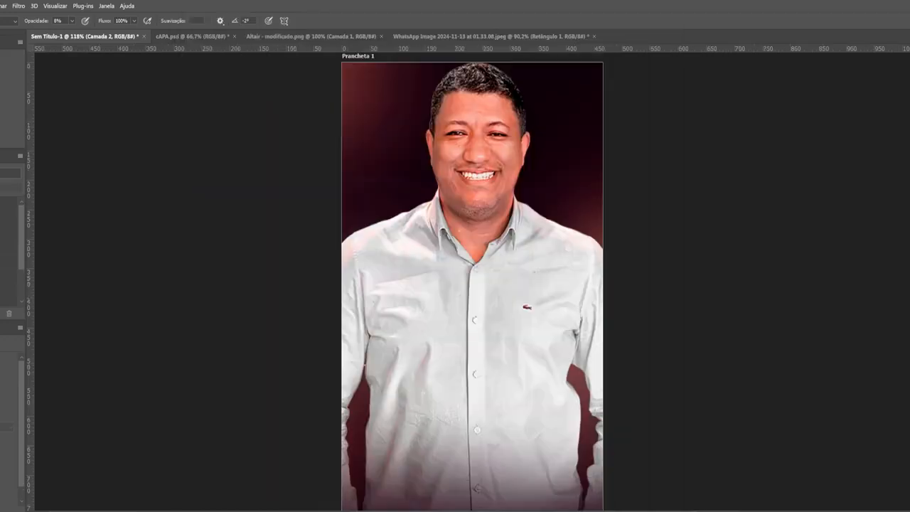
{"action": "left_click_drag", "start_coordinate": [404, 167], "coordinate": [381, 218]}
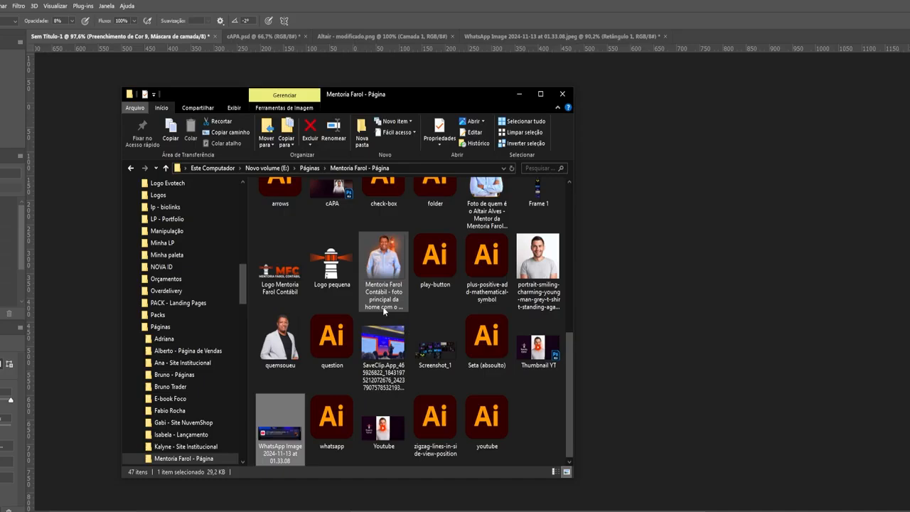
Preview the stock images in the page folder, including the lighthouse photo
{"action": "scroll", "coordinate": [398, 320], "scroll_direction": "up", "scroll_amount": 5}
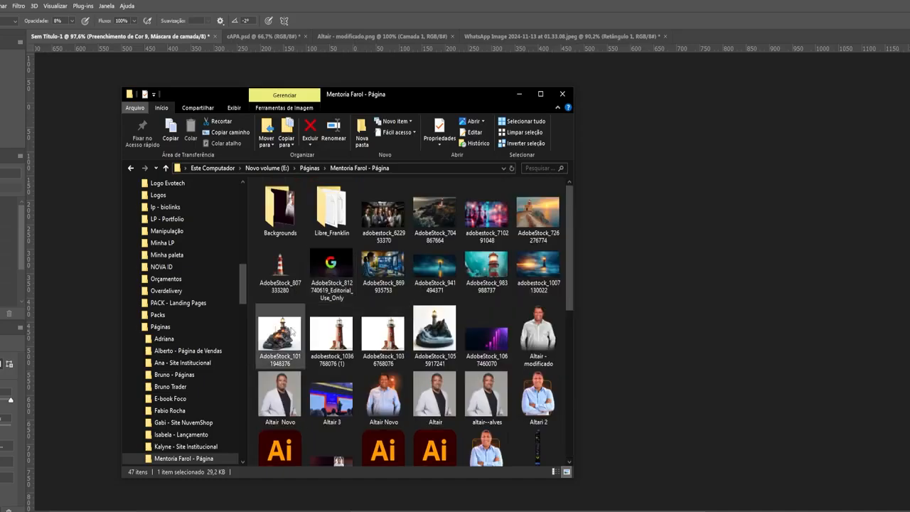
{"action": "double_click", "coordinate": [280, 334]}
{"action": "key", "text": "Escape"}
{"action": "double_click", "coordinate": [435, 215]}
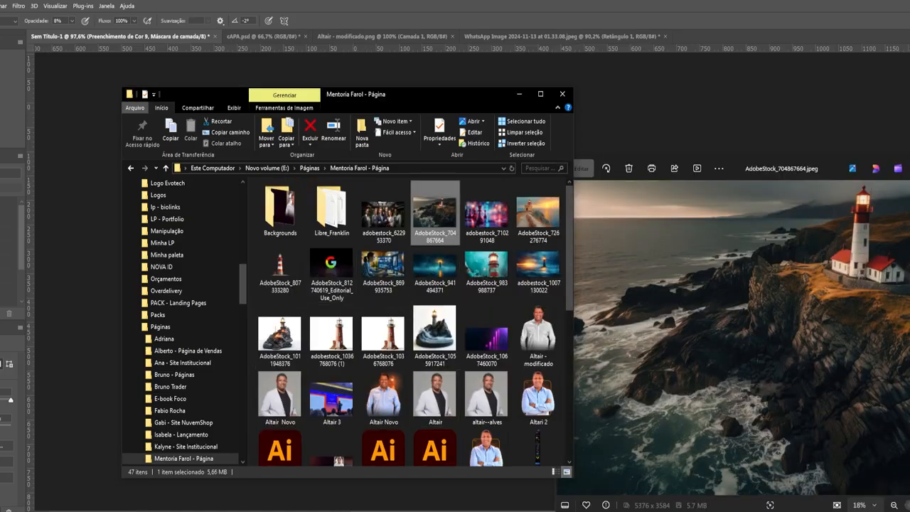
{"action": "key", "text": "Escape"}
{"action": "scroll", "coordinate": [419, 266], "scroll_direction": "down", "scroll_amount": 2}
{"action": "scroll", "coordinate": [420, 267], "scroll_direction": "up", "scroll_amount": 2}
Open the lighthouse photo in Photoshop, drag it into the portrait document, then cancel the placement
{"action": "right_click", "coordinate": [449, 206]}
{"action": "left_click", "coordinate": [483, 211]}
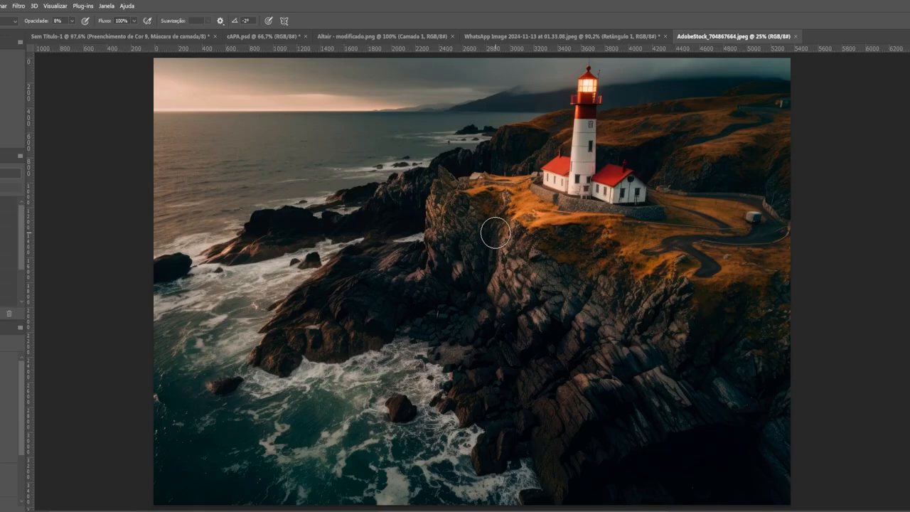
{"action": "mouse_move", "coordinate": [496, 233]}
{"action": "left_mouse_down"}
{"action": "mouse_move", "coordinate": [384, 36]}
{"action": "mouse_move", "coordinate": [459, 285]}
{"action": "left_mouse_up"}
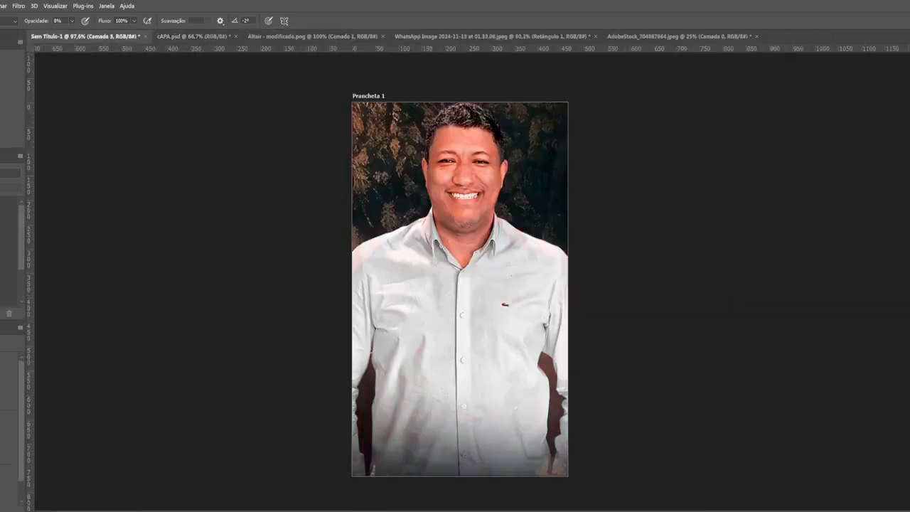
{"action": "scroll", "coordinate": [619, 225], "scroll_direction": "down", "scroll_amount": 5}
{"action": "scroll", "coordinate": [619, 225], "scroll_direction": "up", "scroll_amount": 4}
{"action": "scroll", "coordinate": [716, 278], "scroll_direction": "down", "scroll_amount": 2}
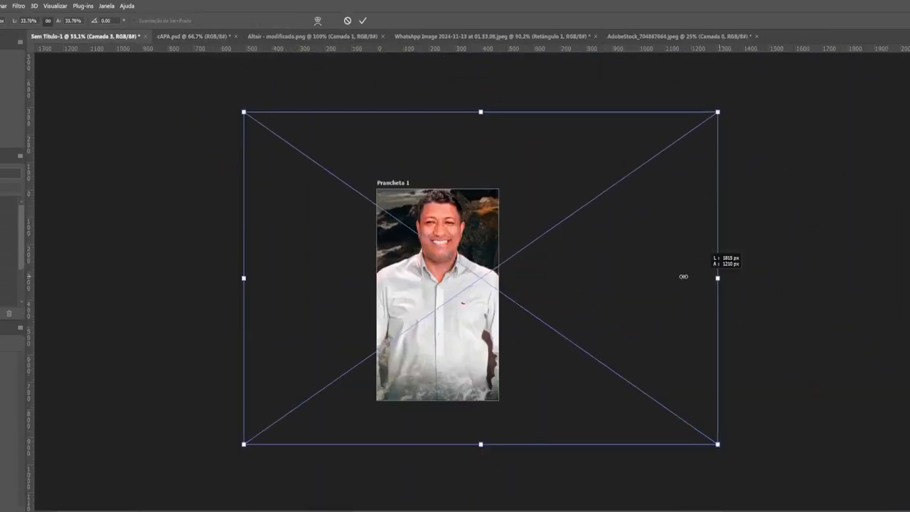
{"action": "scroll", "coordinate": [485, 288], "scroll_direction": "up", "scroll_amount": 2}
{"action": "key", "text": "Escape"}
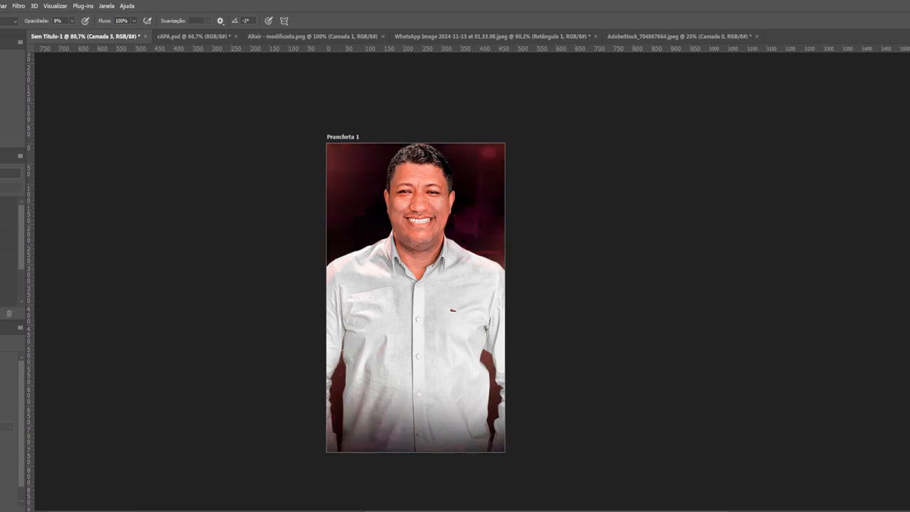
Back in the portrait, paint the mask to fade the shirt bottom into the dark-red backdrop
{"action": "scroll", "coordinate": [489, 325], "scroll_direction": "up", "scroll_amount": 2}
{"action": "scroll", "coordinate": [488, 324], "scroll_direction": "up", "scroll_amount": 2}
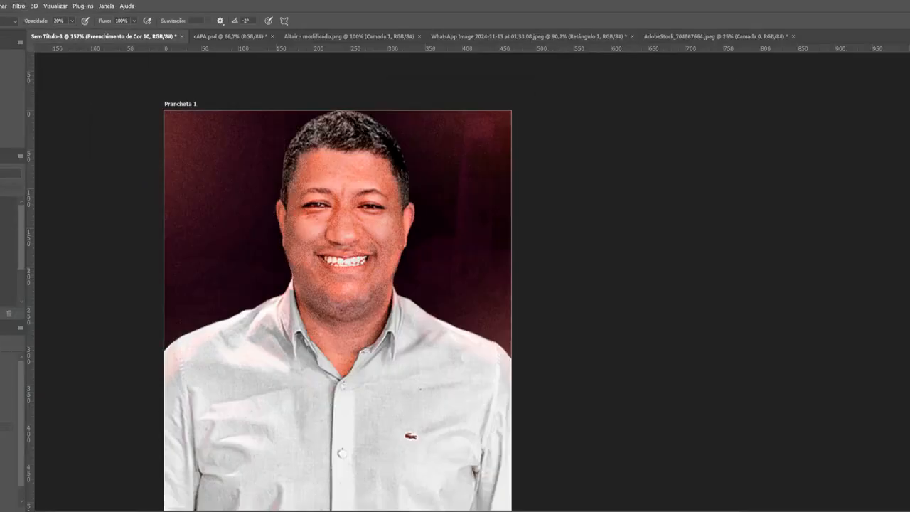
{"action": "left_click", "coordinate": [715, 35]}
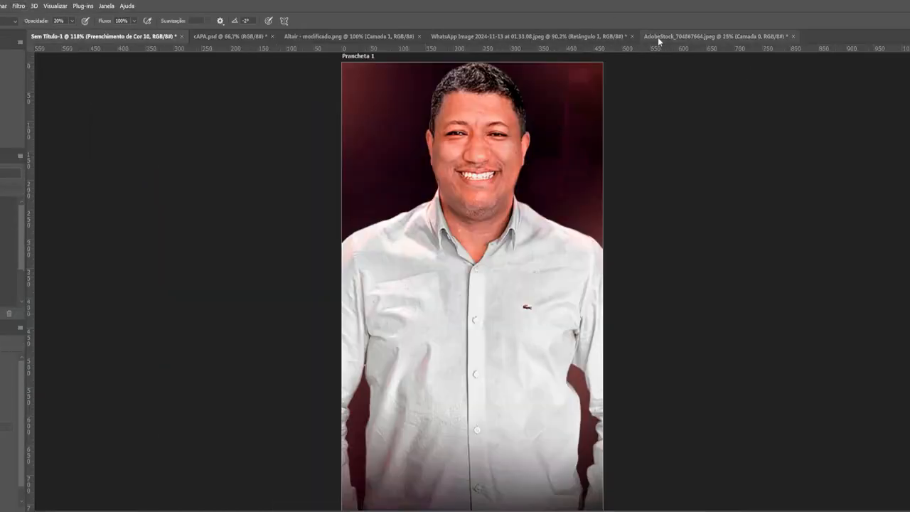
{"action": "left_click", "coordinate": [530, 36]}
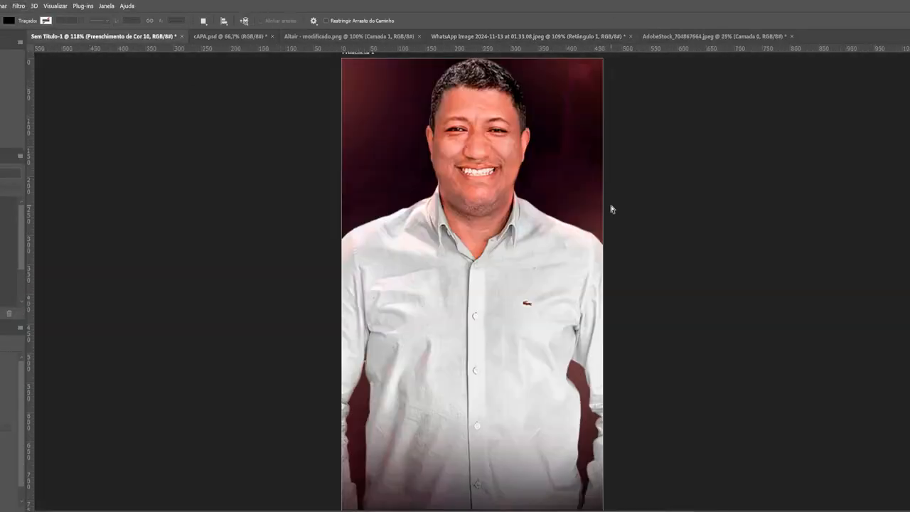
{"action": "key", "text": "ctrl+0"}
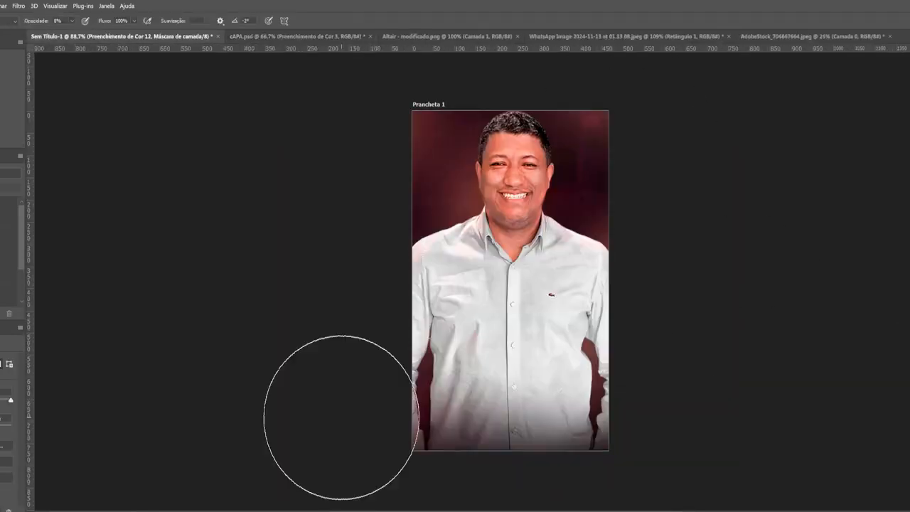
{"action": "left_click_drag", "start_coordinate": [530, 419], "coordinate": [533, 457]}
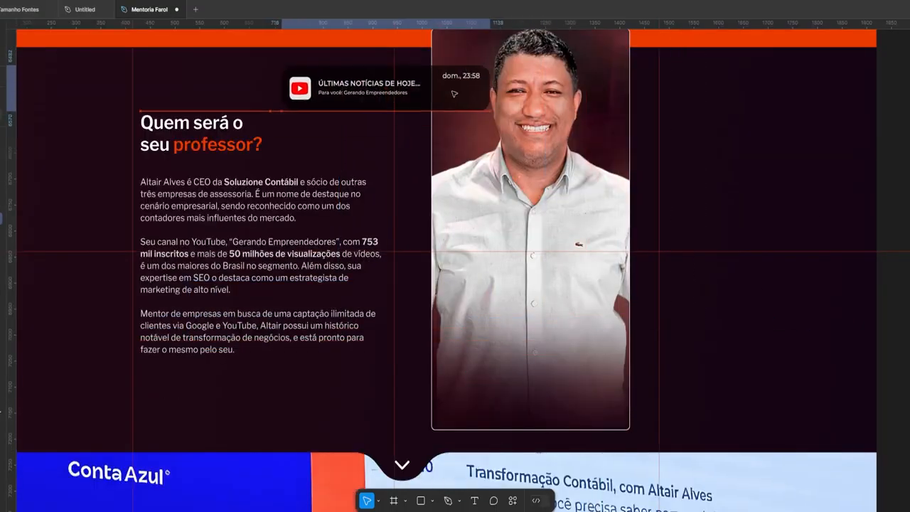
Set a YouTube notification card at the portrait's upper left and a copy at its lower right
{"action": "left_click_drag", "start_coordinate": [356, 85], "coordinate": [365, 111]}
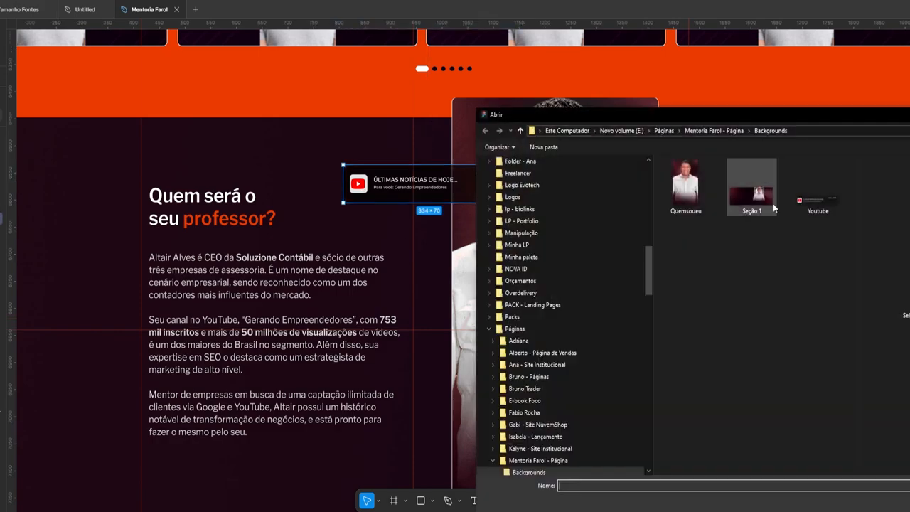
{"action": "left_click_drag", "start_coordinate": [358, 184], "coordinate": [489, 347]}
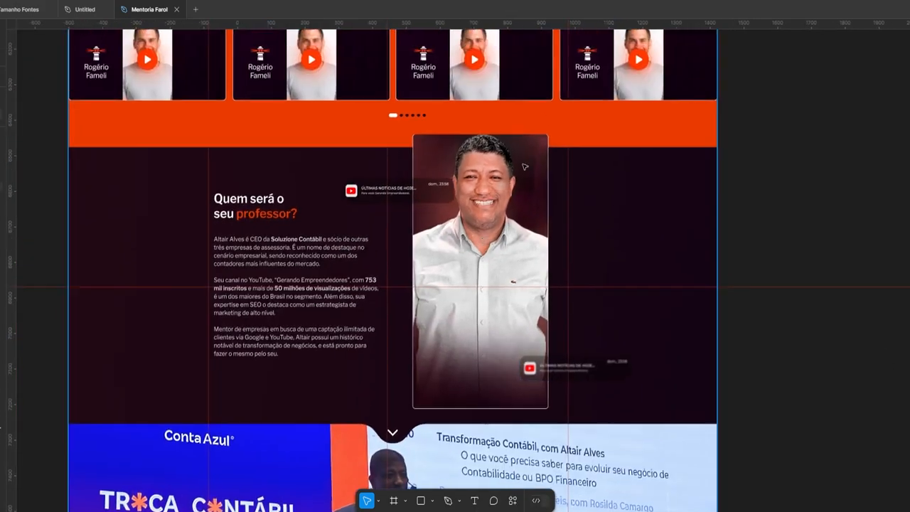
{"action": "scroll", "coordinate": [549, 329], "scroll_direction": "down", "scroll_amount": 1}
{"action": "scroll", "coordinate": [251, 354], "scroll_direction": "up", "scroll_amount": 3}
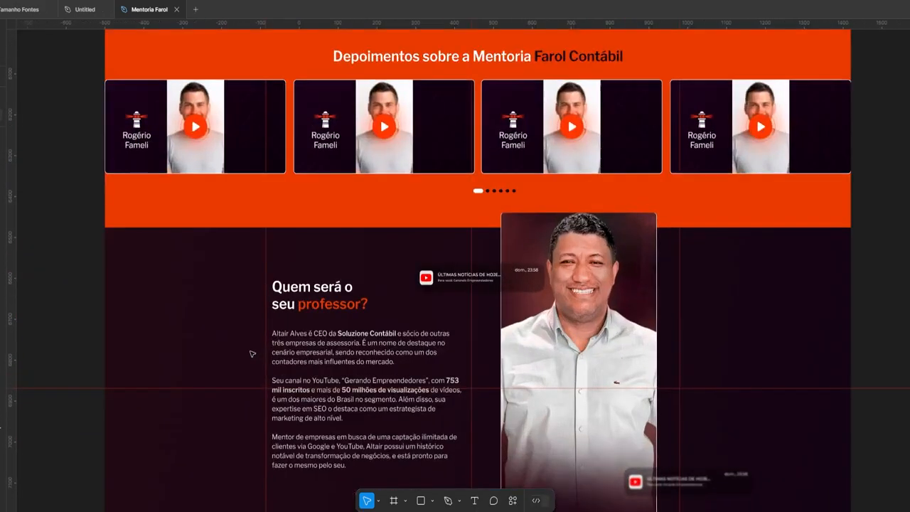
{"action": "scroll", "coordinate": [467, 211], "scroll_direction": "down", "scroll_amount": 4}
{"action": "scroll", "coordinate": [467, 212], "scroll_direction": "up", "scroll_amount": 8}
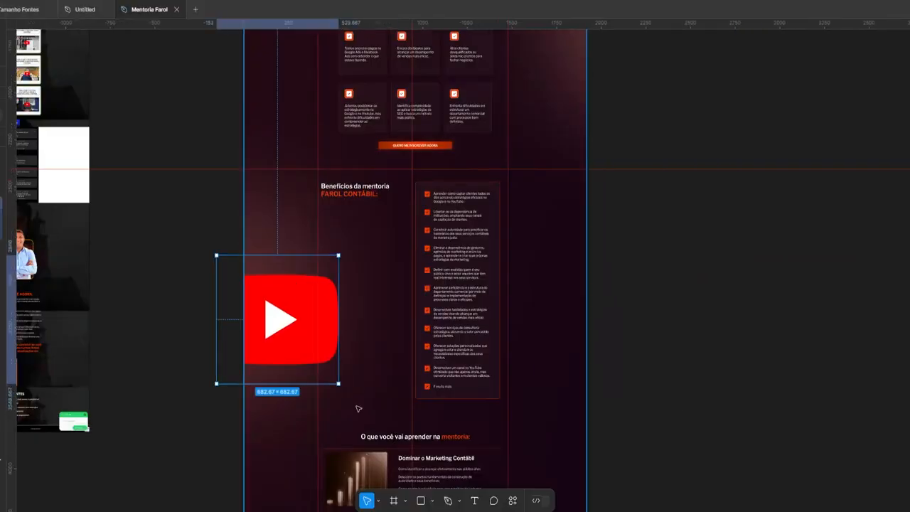
Select the whole large YouTube icon and tilt it about 18° counter-clockwise
{"action": "left_click_drag", "start_coordinate": [359, 408], "coordinate": [355, 386]}
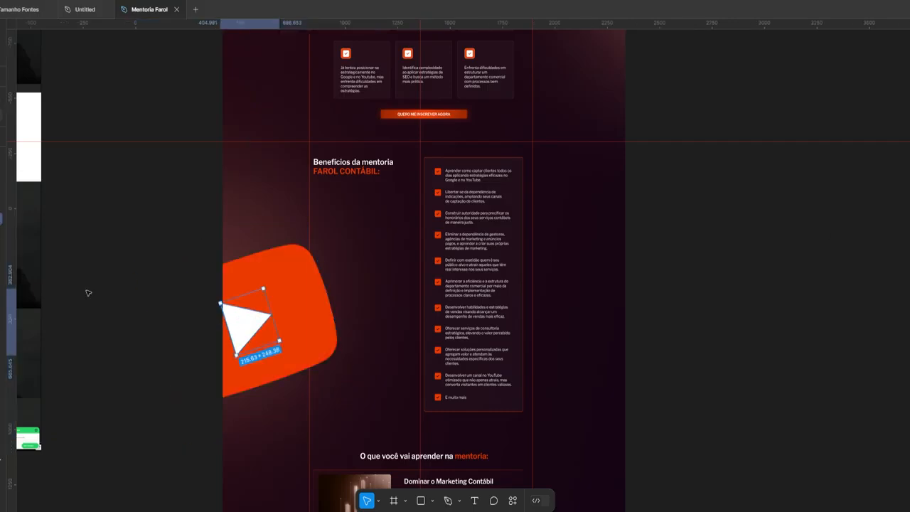
{"action": "key", "text": "Escape"}
{"action": "left_click_drag", "start_coordinate": [350, 416], "coordinate": [364, 384]}
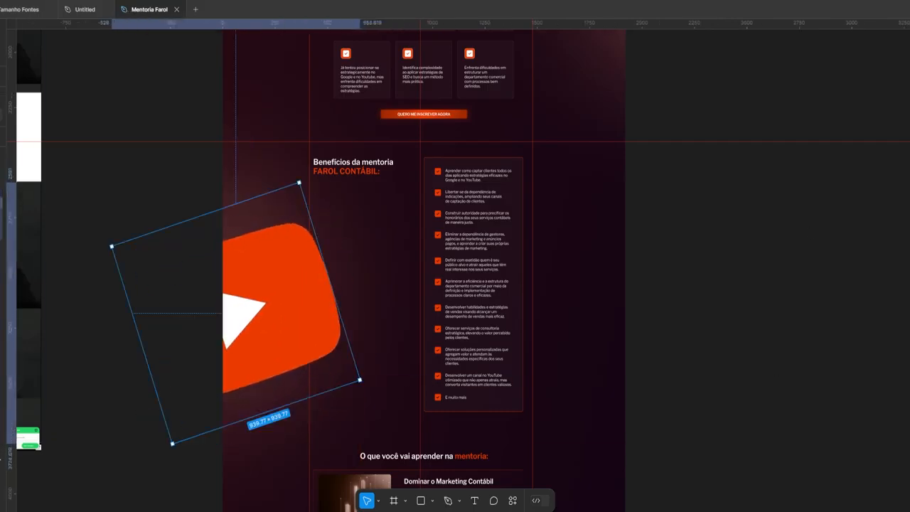
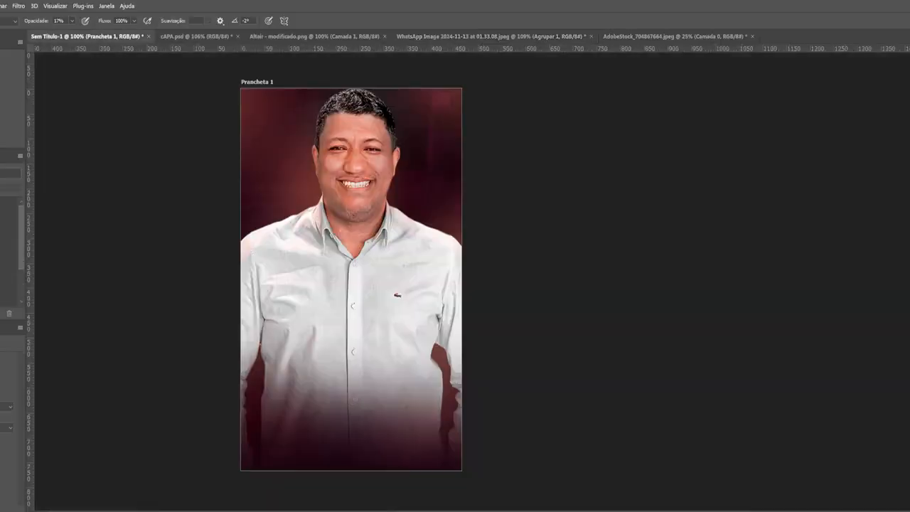
Recolour the tilted YouTube icon from FFA080 to solid black 000000
{"action": "type", "text": "ffa080"}
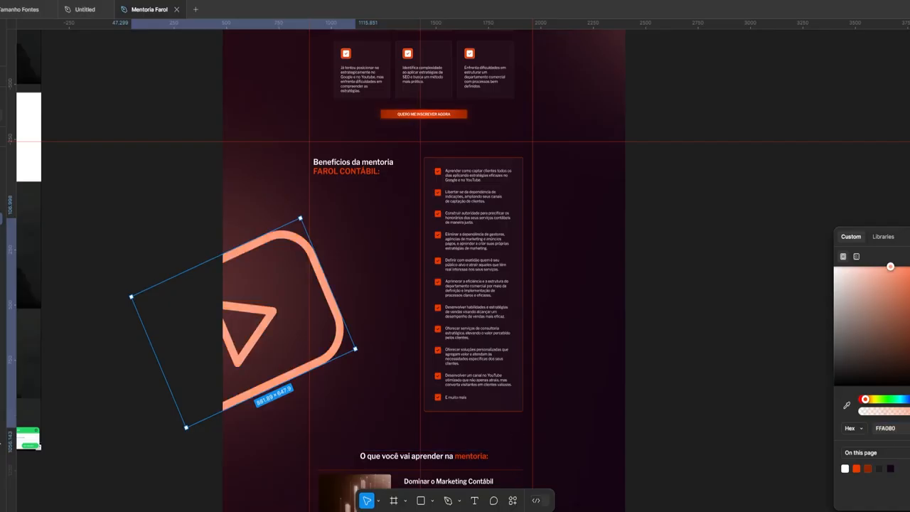
{"action": "left_click", "coordinate": [889, 428]}
{"action": "type", "text": "000000"}
{"action": "key", "text": "Return"}
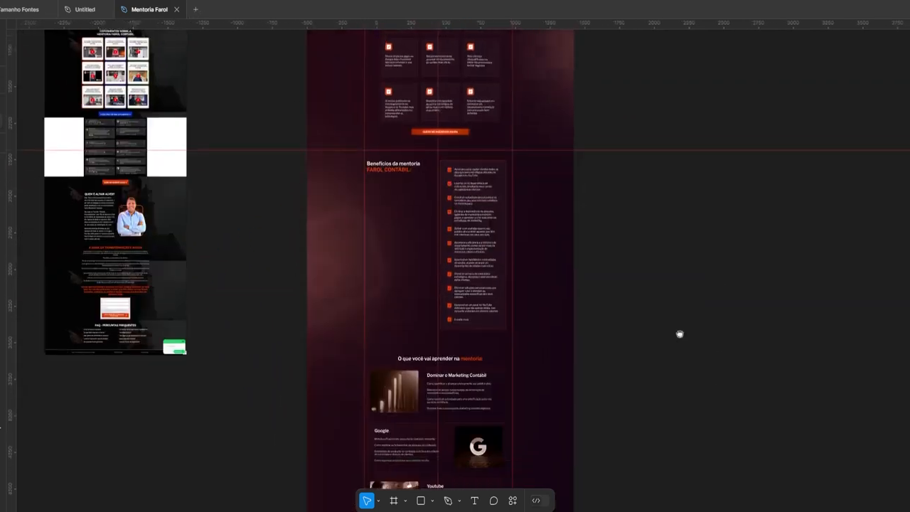
Deselect the rotated YouTube icon and scroll down through the page
{"action": "scroll", "coordinate": [681, 331], "scroll_direction": "down", "scroll_amount": 1}
{"action": "scroll", "coordinate": [699, 271], "scroll_direction": "down", "scroll_amount": 1}
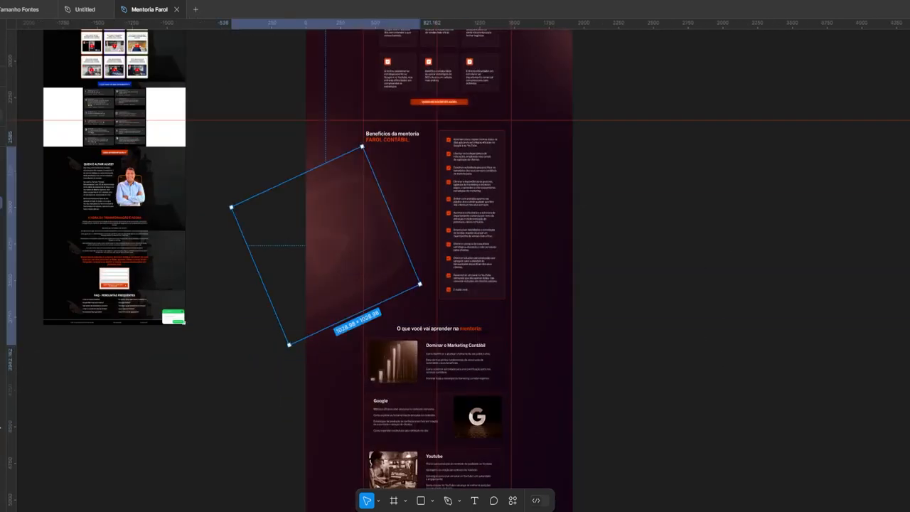
{"action": "left_click", "coordinate": [650, 144]}
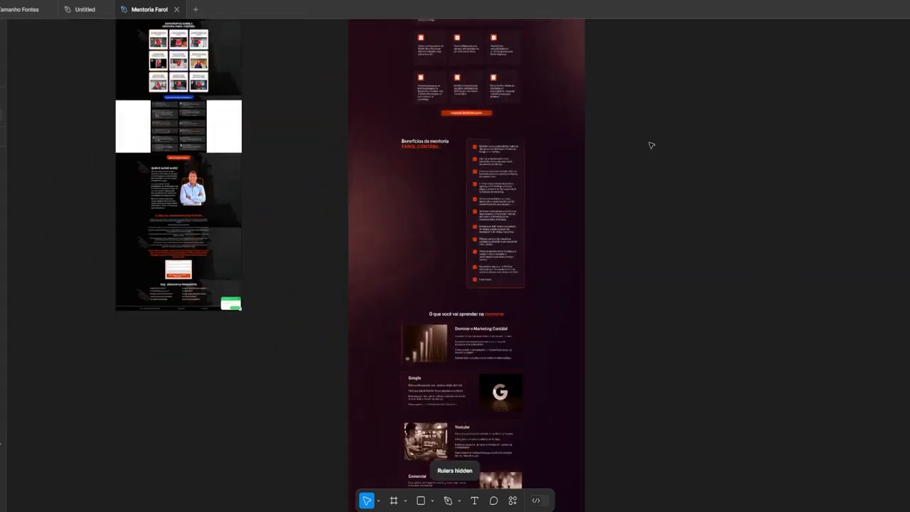
{"action": "scroll", "coordinate": [696, 137], "scroll_direction": "down", "scroll_amount": 5}
{"action": "scroll", "coordinate": [567, 273], "scroll_direction": "down", "scroll_amount": 3}
Select the redesigned page frame and scroll back up to the 'Cansado de lutar' hero section
{"action": "left_click", "coordinate": [316, 136]}
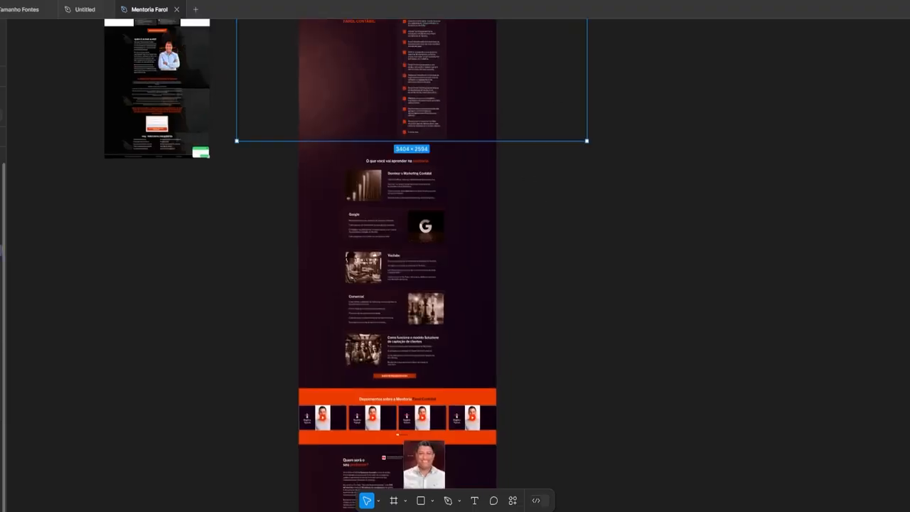
{"action": "right_click", "coordinate": [315, 174]}
{"action": "scroll", "coordinate": [450, 219], "scroll_direction": "down", "scroll_amount": 3}
{"action": "scroll", "coordinate": [257, 134], "scroll_direction": "down", "scroll_amount": 3}
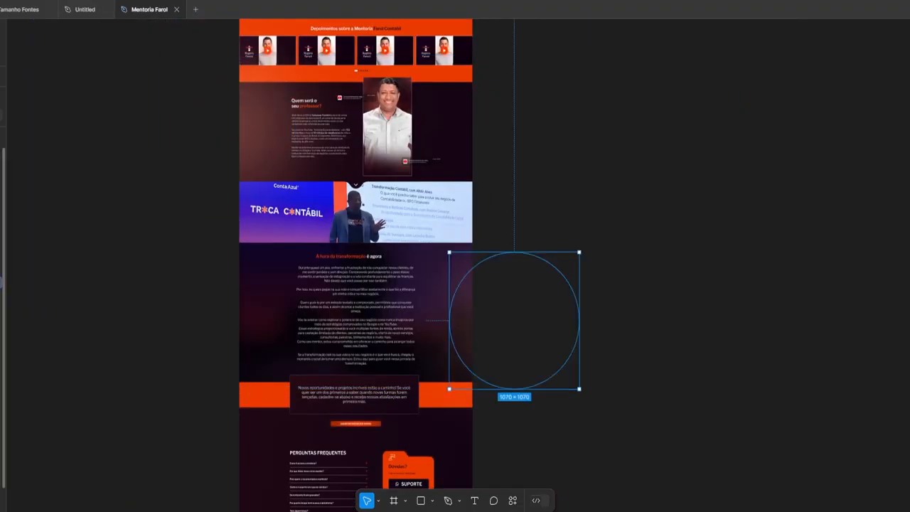
{"action": "scroll", "coordinate": [512, 230], "scroll_direction": "down", "scroll_amount": 4}
{"action": "scroll", "coordinate": [512, 230], "scroll_direction": "up", "scroll_amount": 3}
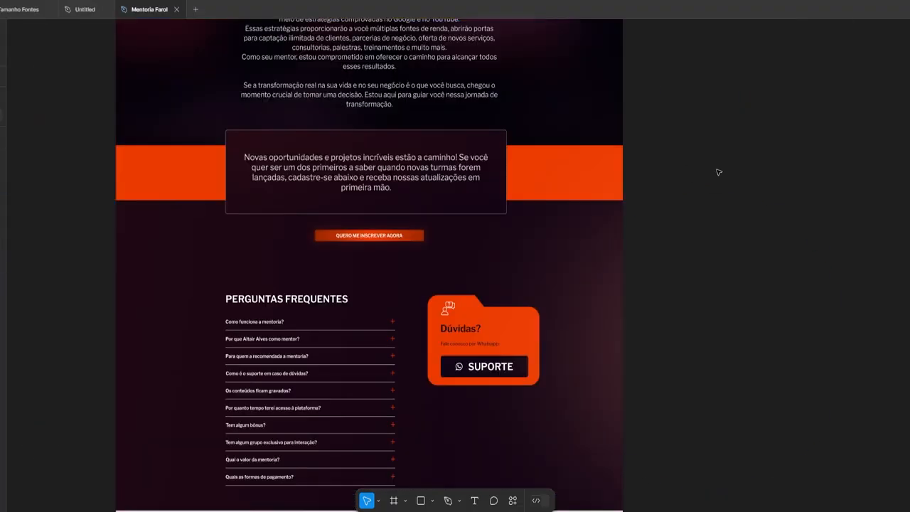
{"action": "scroll", "coordinate": [718, 172], "scroll_direction": "up", "scroll_amount": 15}
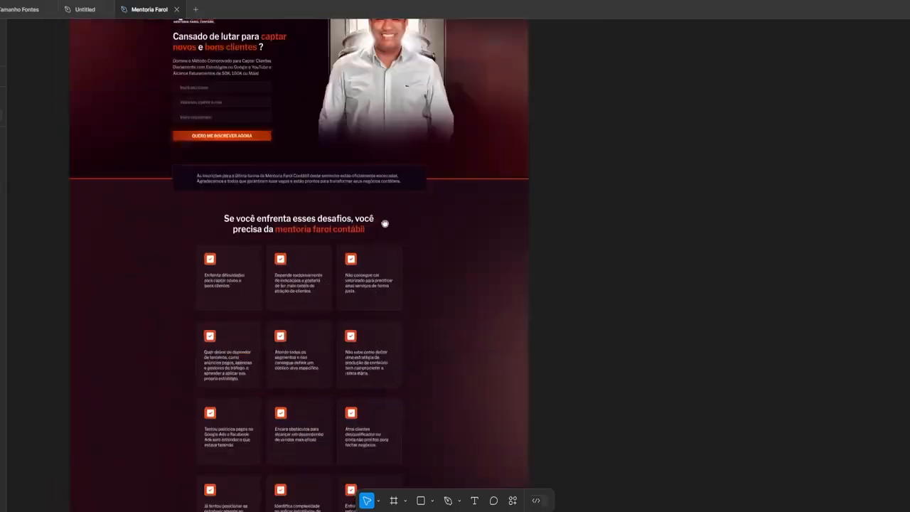
{"action": "scroll", "coordinate": [385, 223], "scroll_direction": "up", "scroll_amount": 3}
{"action": "scroll", "coordinate": [367, 178], "scroll_direction": "down", "scroll_amount": 4}
{"action": "scroll", "coordinate": [386, 221], "scroll_direction": "up", "scroll_amount": 5}
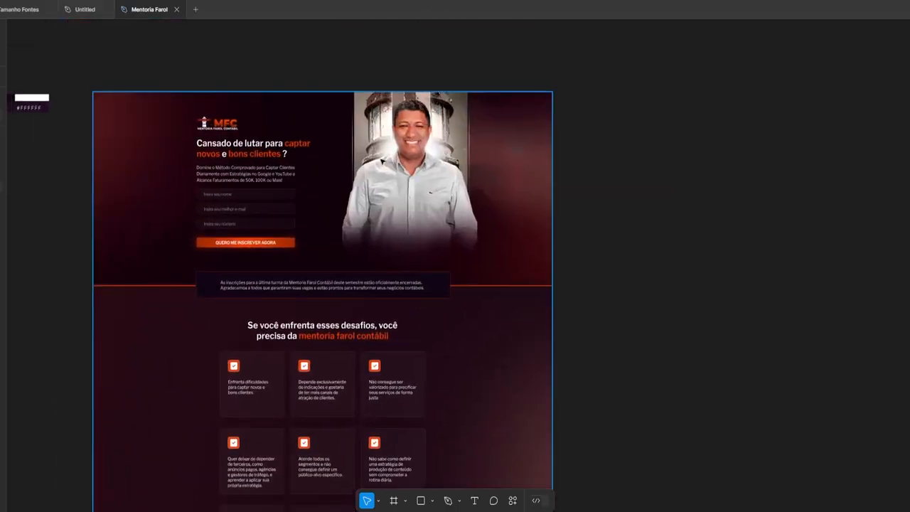
{"action": "scroll", "coordinate": [343, 120], "scroll_direction": "up", "scroll_amount": 3}
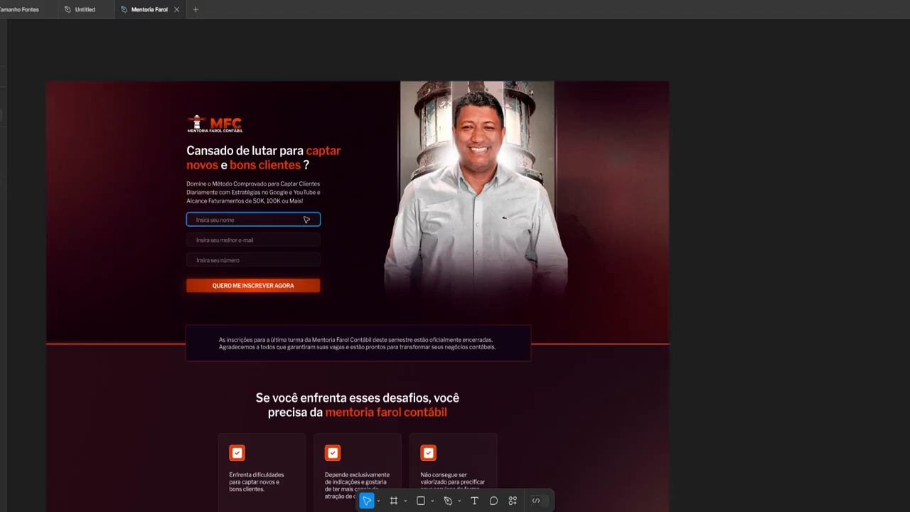
{"action": "scroll", "coordinate": [306, 220], "scroll_direction": "up", "scroll_amount": 3}
{"action": "scroll", "coordinate": [390, 279], "scroll_direction": "left", "scroll_amount": 3}
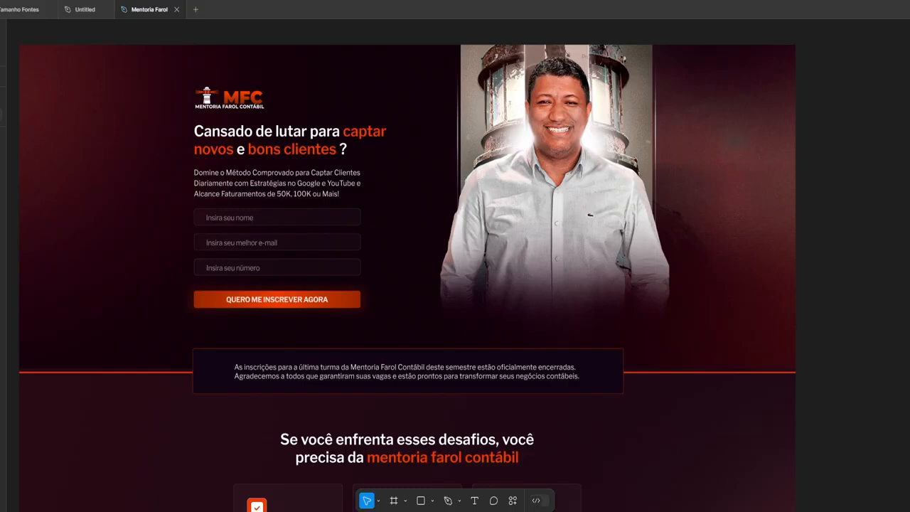
{"action": "scroll", "coordinate": [407, 270], "scroll_direction": "down", "scroll_amount": 6}
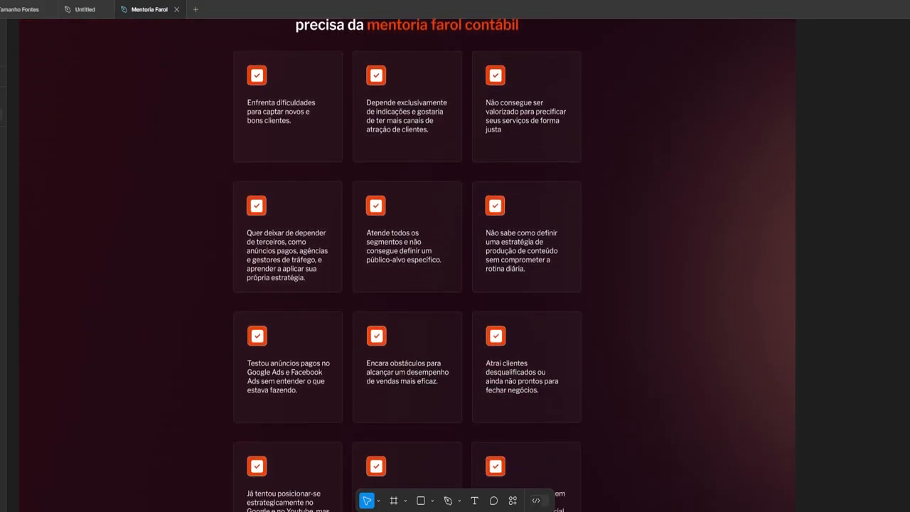
{"action": "scroll", "coordinate": [408, 270], "scroll_direction": "down", "scroll_amount": 5}
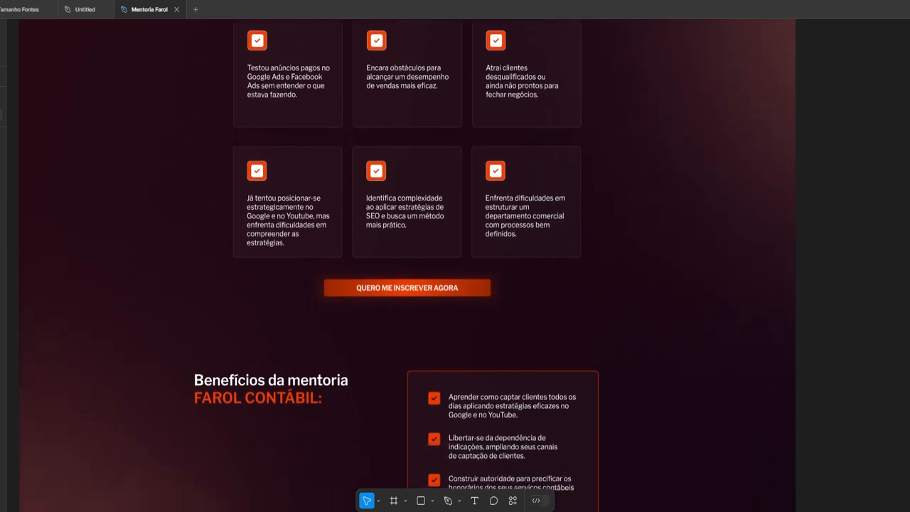
{"action": "scroll", "coordinate": [407, 270], "scroll_direction": "down", "scroll_amount": 5}
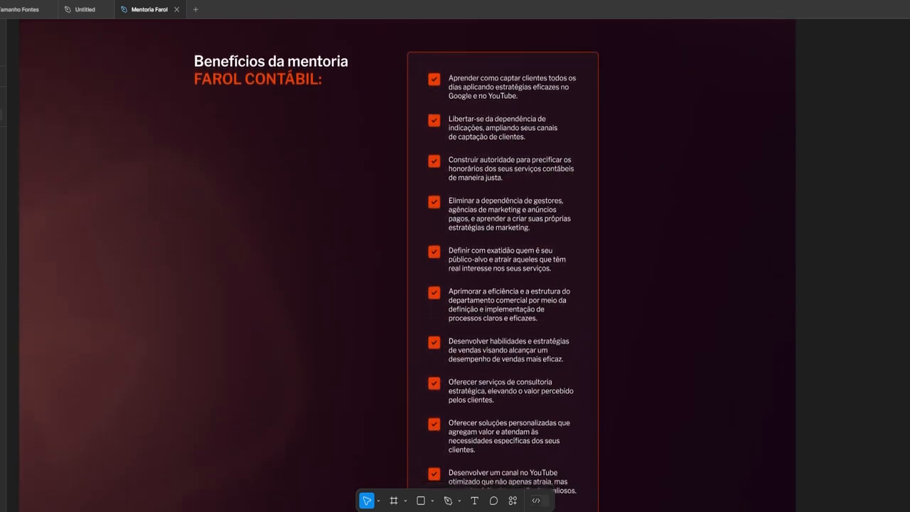
{"action": "scroll", "coordinate": [407, 270], "scroll_direction": "down", "scroll_amount": 4}
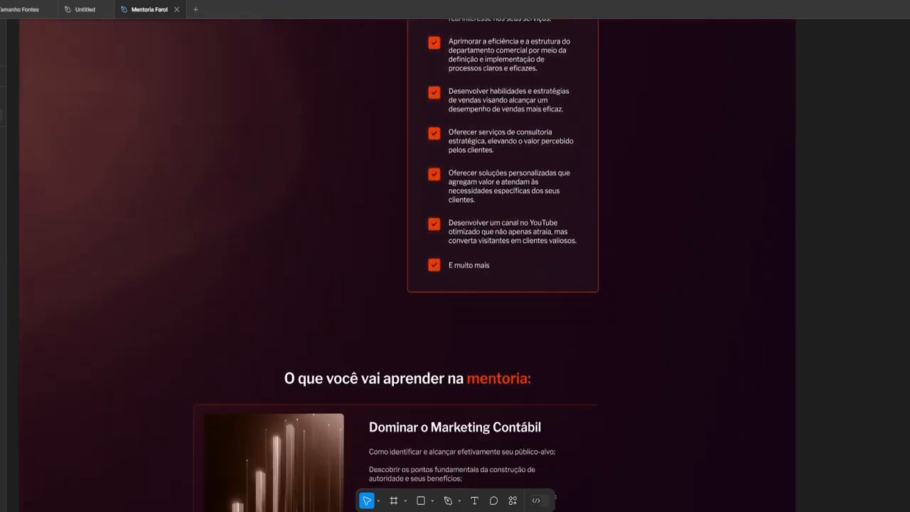
{"action": "scroll", "coordinate": [408, 270], "scroll_direction": "down", "scroll_amount": 5}
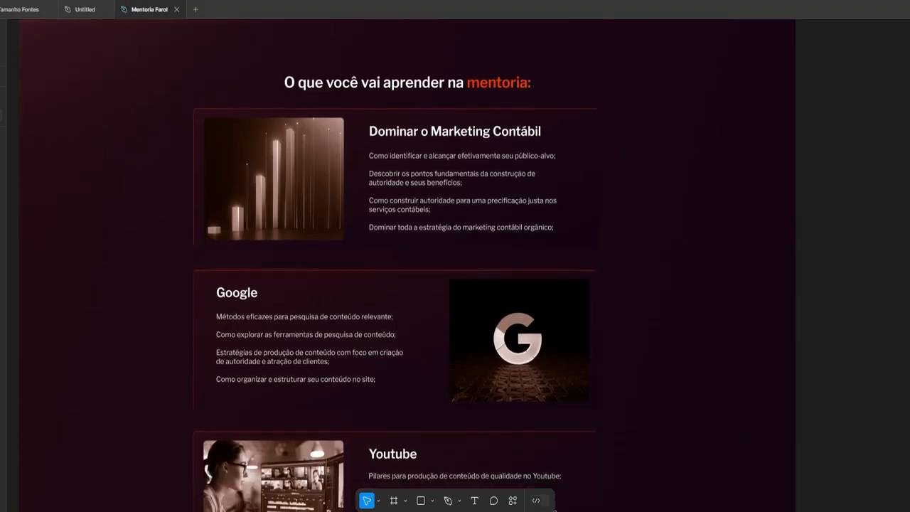
{"action": "scroll", "coordinate": [408, 270], "scroll_direction": "down", "scroll_amount": 4}
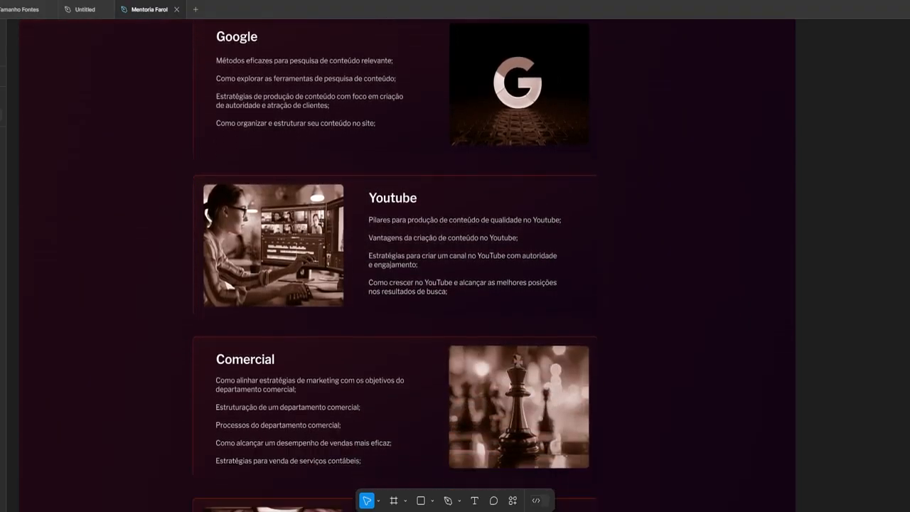
{"action": "scroll", "coordinate": [408, 270], "scroll_direction": "down", "scroll_amount": 5}
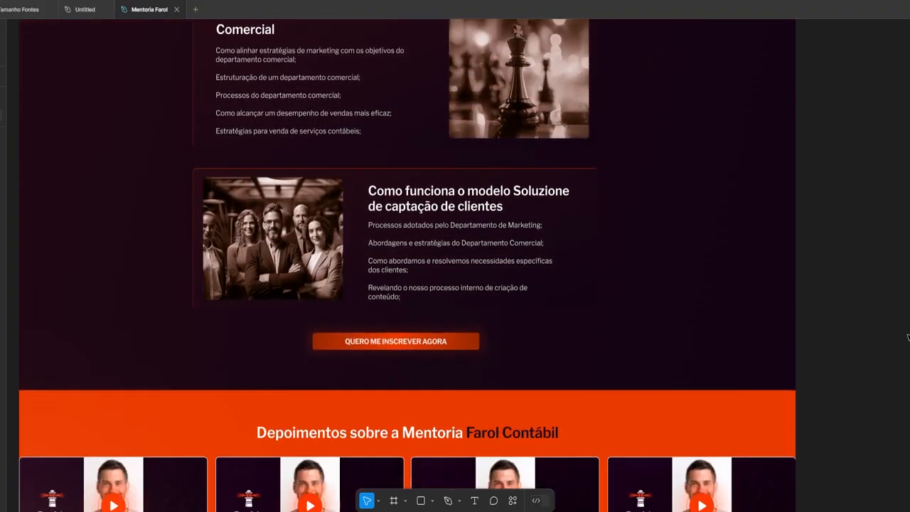
{"action": "scroll", "coordinate": [908, 338], "scroll_direction": "down", "scroll_amount": 4}
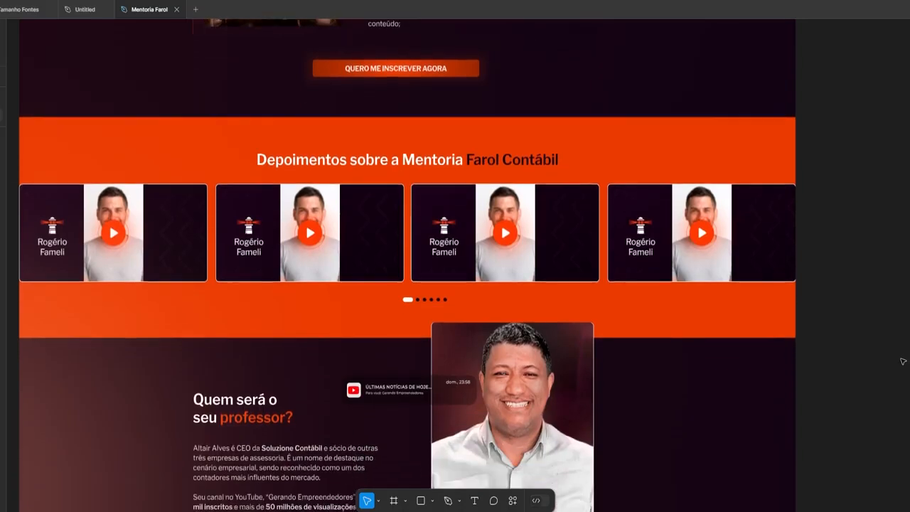
{"action": "scroll", "coordinate": [904, 362], "scroll_direction": "down", "scroll_amount": 3}
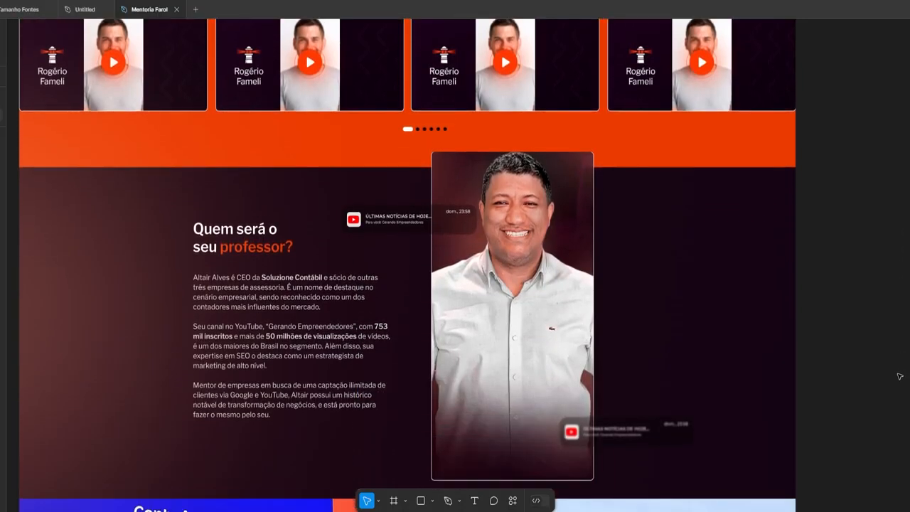
{"action": "scroll", "coordinate": [900, 377], "scroll_direction": "down", "scroll_amount": 2}
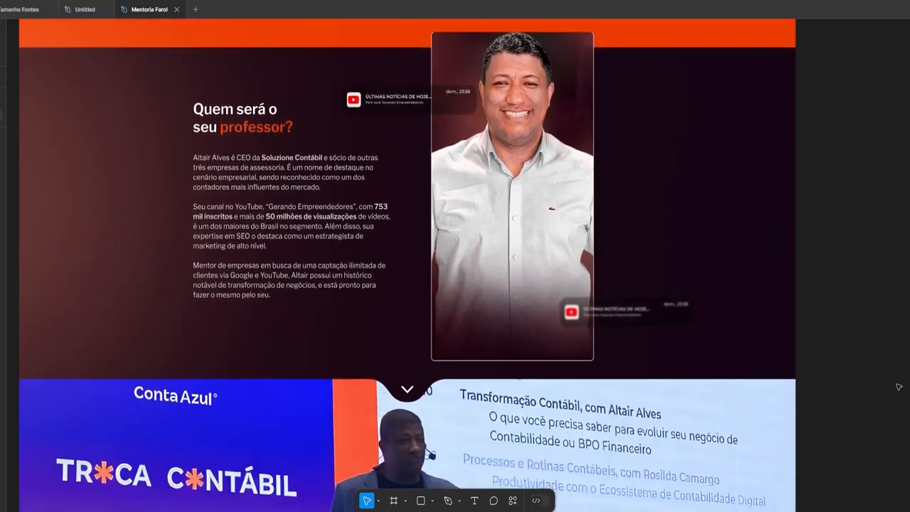
{"action": "scroll", "coordinate": [898, 387], "scroll_direction": "down", "scroll_amount": 3}
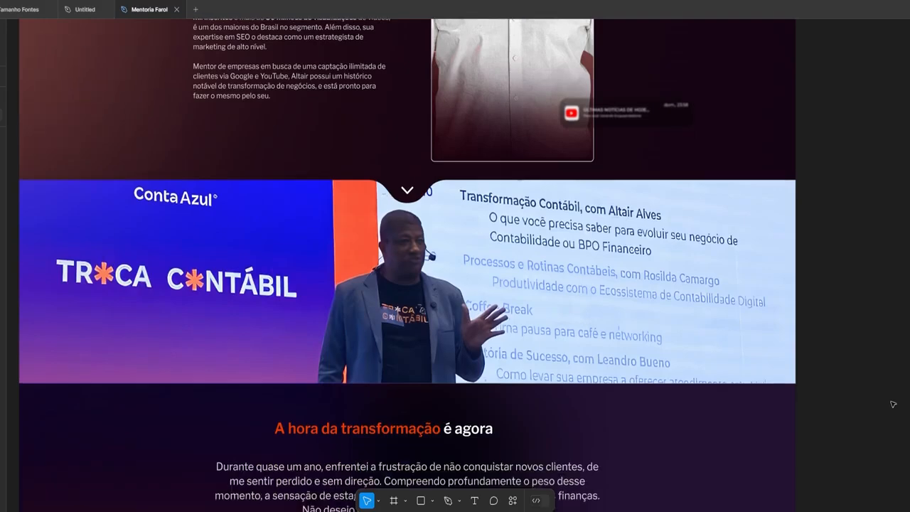
{"action": "scroll", "coordinate": [408, 263], "scroll_direction": "down", "scroll_amount": 7}
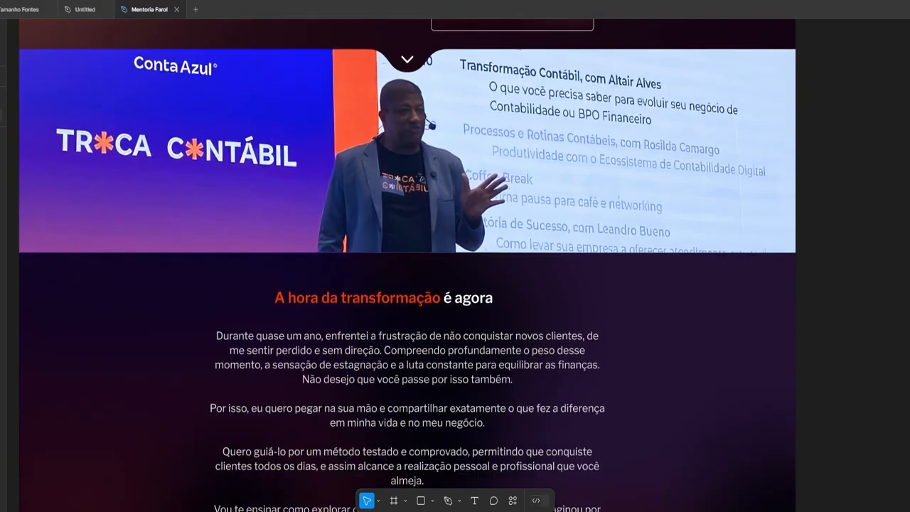
{"action": "scroll", "coordinate": [408, 263], "scroll_direction": "down", "scroll_amount": 5}
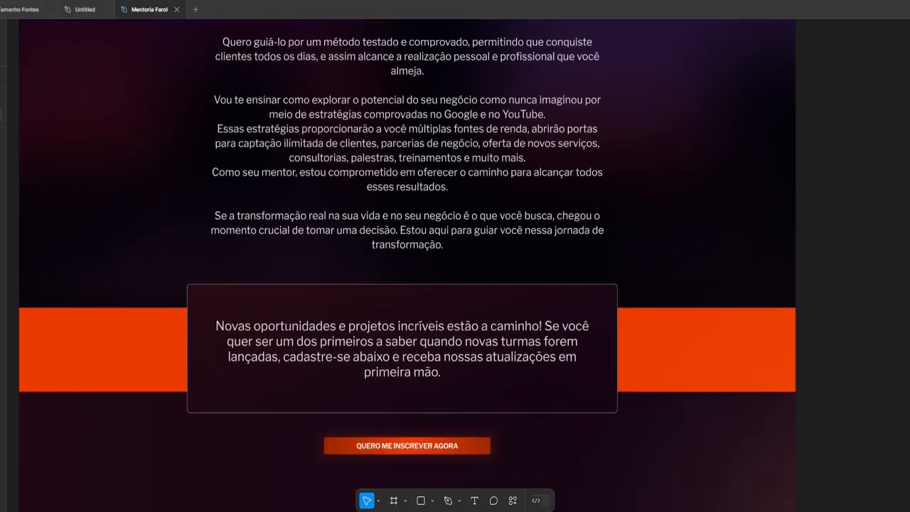
{"action": "scroll", "coordinate": [909, 486], "scroll_direction": "down", "scroll_amount": 3}
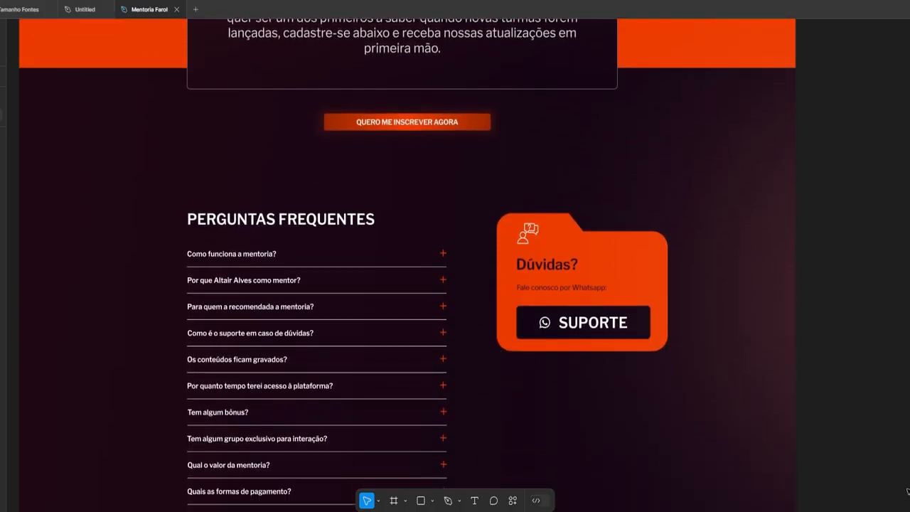
{"action": "scroll", "coordinate": [903, 504], "scroll_direction": "down", "scroll_amount": 1}
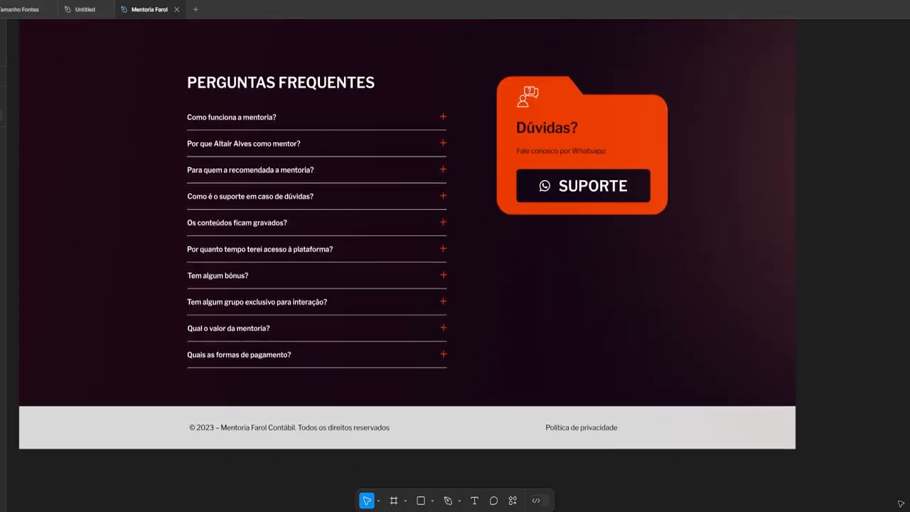
{"action": "scroll", "coordinate": [902, 504], "scroll_direction": "up", "scroll_amount": 20}
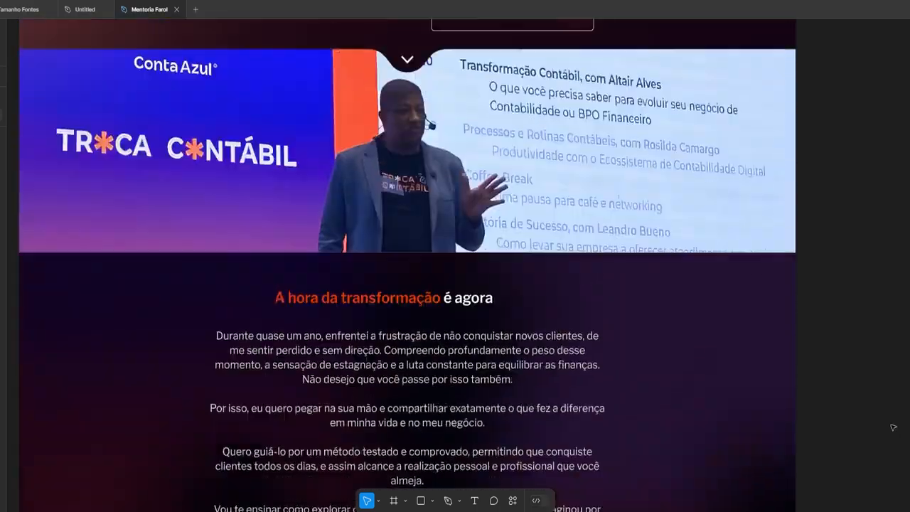
{"action": "scroll", "coordinate": [891, 398], "scroll_direction": "up", "scroll_amount": 20}
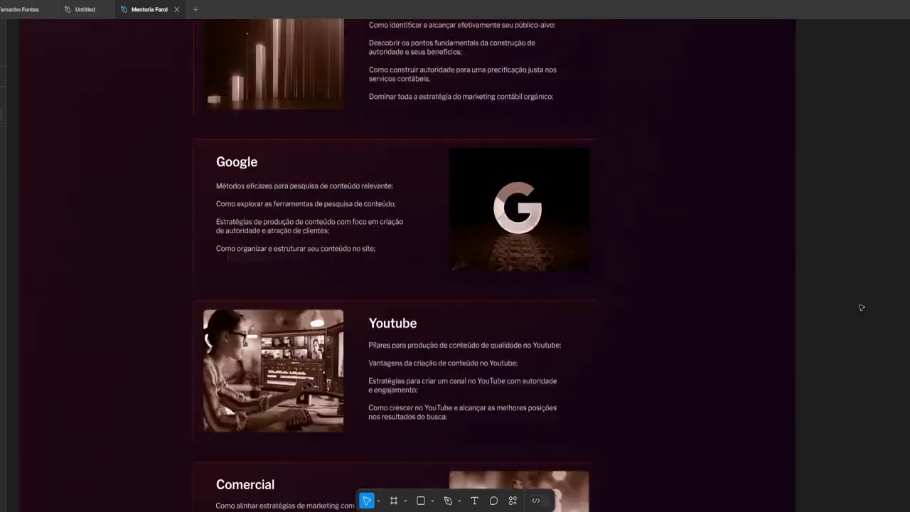
{"action": "scroll", "coordinate": [850, 257], "scroll_direction": "up", "scroll_amount": 15}
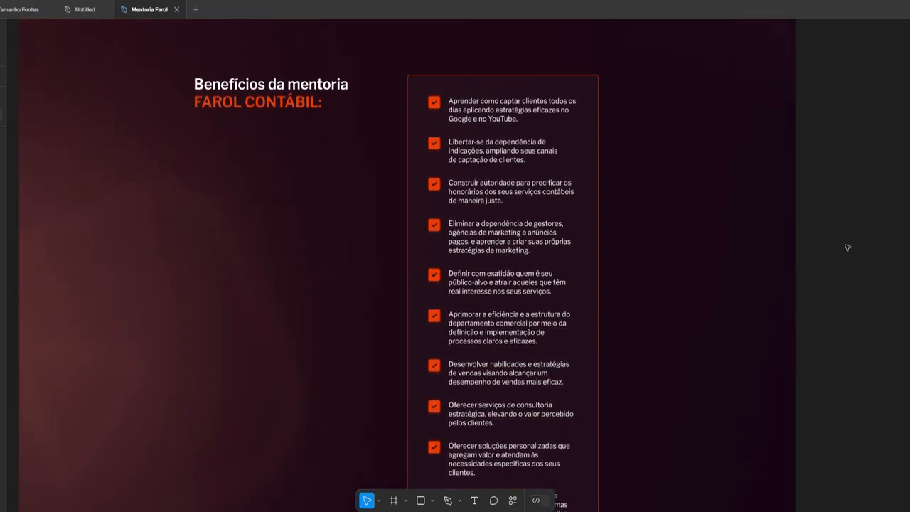
{"action": "scroll", "coordinate": [840, 213], "scroll_direction": "up", "scroll_amount": 15}
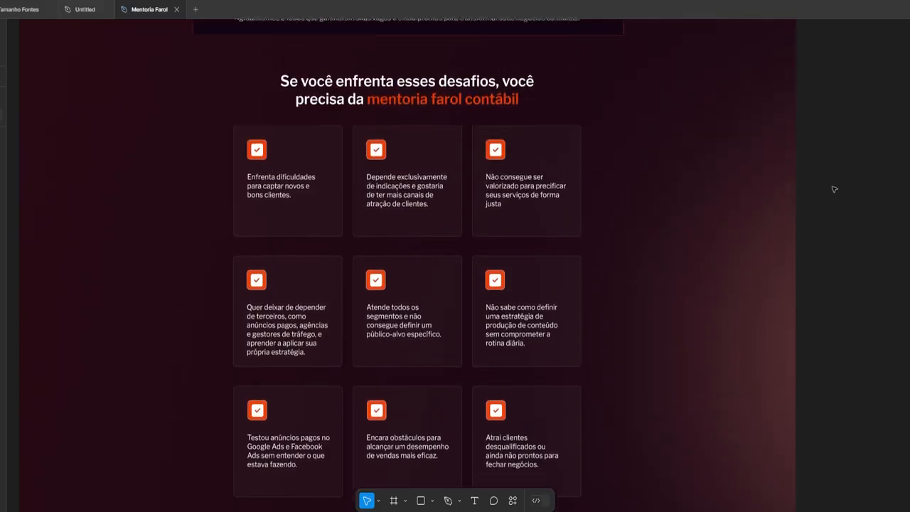
{"action": "scroll", "coordinate": [825, 163], "scroll_direction": "up", "scroll_amount": 6}
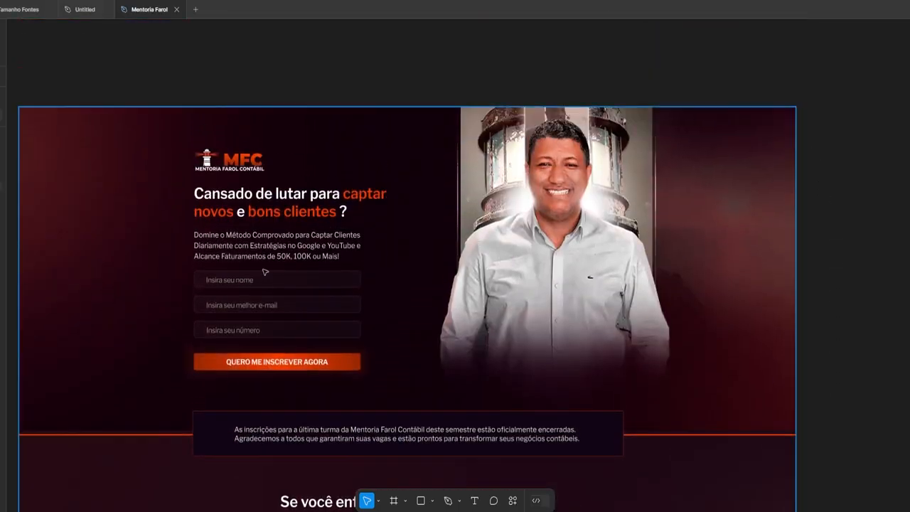
{"action": "scroll", "coordinate": [264, 271], "scroll_direction": "down", "scroll_amount": 15}
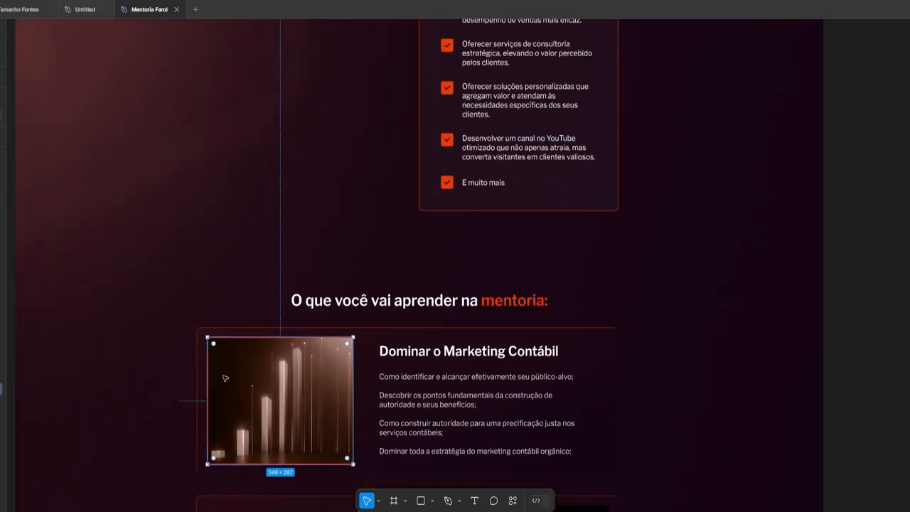
Scroll through the course-module cards to check how each photo sits in its white border
{"action": "scroll", "coordinate": [225, 378], "scroll_direction": "up", "scroll_amount": 4}
{"action": "scroll", "coordinate": [222, 397], "scroll_direction": "down", "scroll_amount": 5}
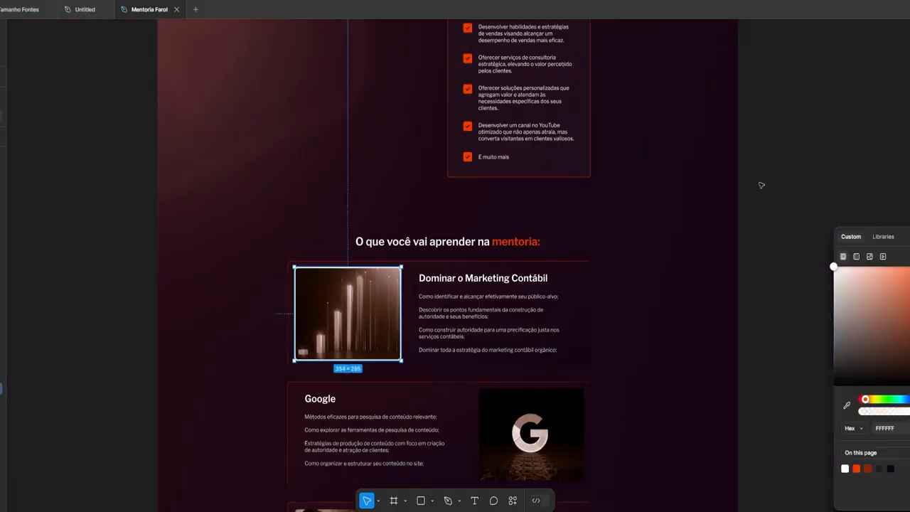
{"action": "scroll", "coordinate": [383, 427], "scroll_direction": "up", "scroll_amount": 8}
{"action": "scroll", "coordinate": [216, 249], "scroll_direction": "down", "scroll_amount": 6}
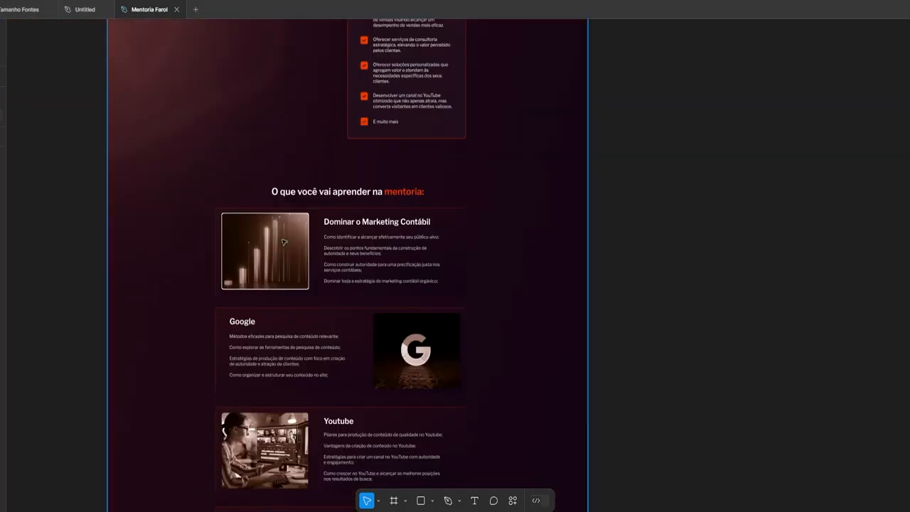
{"action": "scroll", "coordinate": [267, 190], "scroll_direction": "up", "scroll_amount": 4}
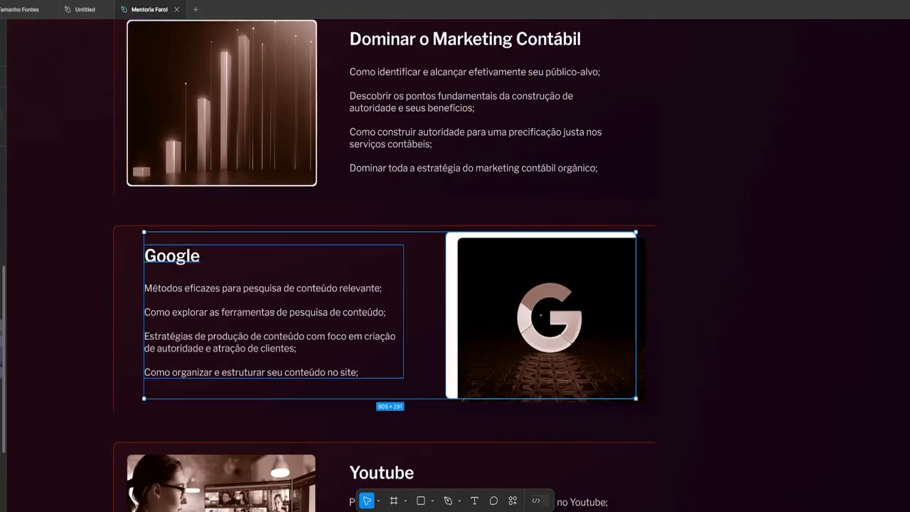
{"action": "scroll", "coordinate": [264, 223], "scroll_direction": "up", "scroll_amount": 6}
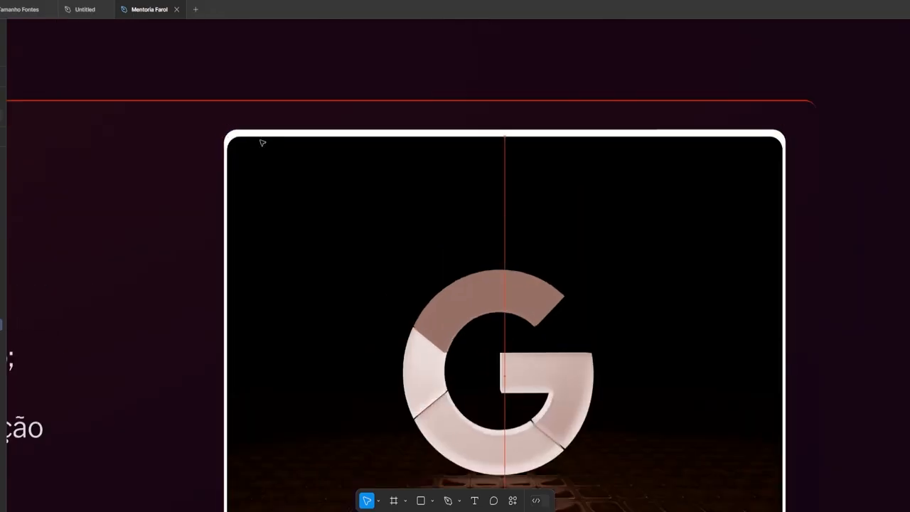
{"action": "scroll", "coordinate": [260, 143], "scroll_direction": "down", "scroll_amount": 6}
{"action": "scroll", "coordinate": [272, 135], "scroll_direction": "up", "scroll_amount": 5}
{"action": "scroll", "coordinate": [426, 263], "scroll_direction": "down", "scroll_amount": 5}
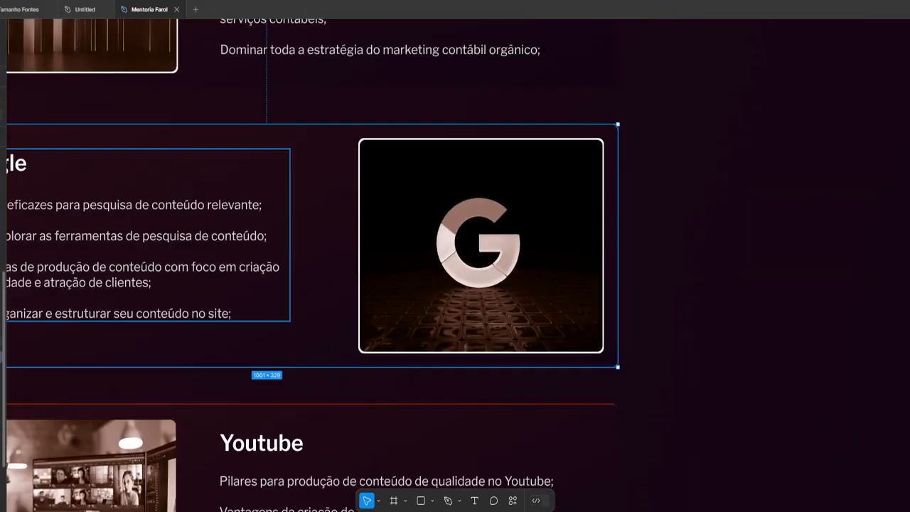
{"action": "scroll", "coordinate": [356, 320], "scroll_direction": "up", "scroll_amount": 6}
{"action": "scroll", "coordinate": [223, 126], "scroll_direction": "up", "scroll_amount": 8}
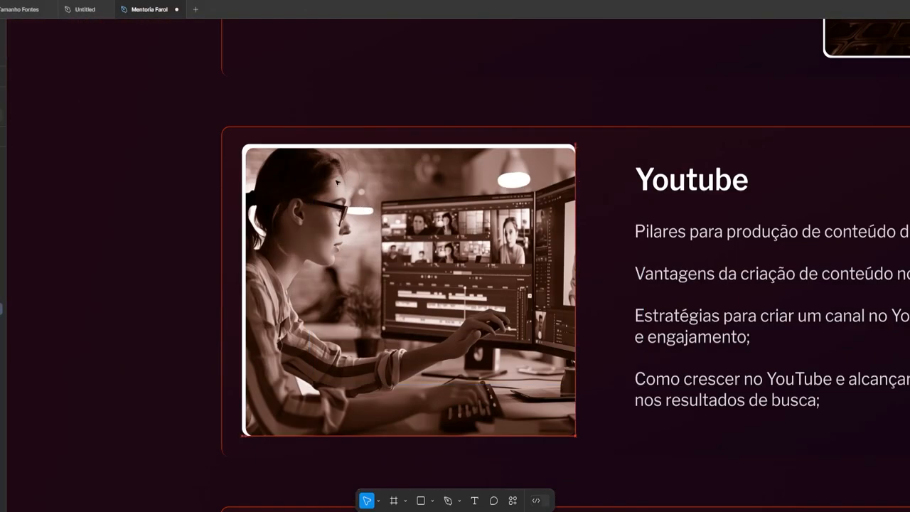
{"action": "scroll", "coordinate": [193, 323], "scroll_direction": "down", "scroll_amount": 10}
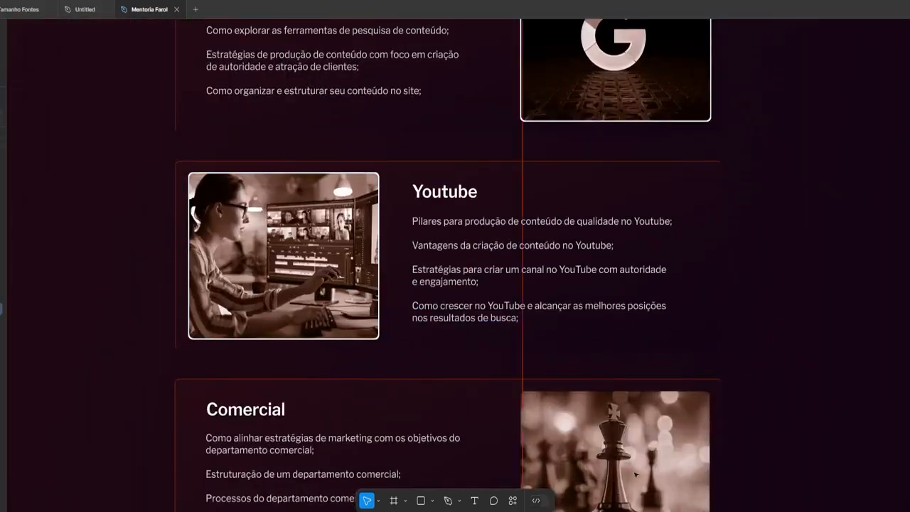
Select and inspect the chess image in the Comercial card, then deselect it
{"action": "left_click", "coordinate": [635, 475]}
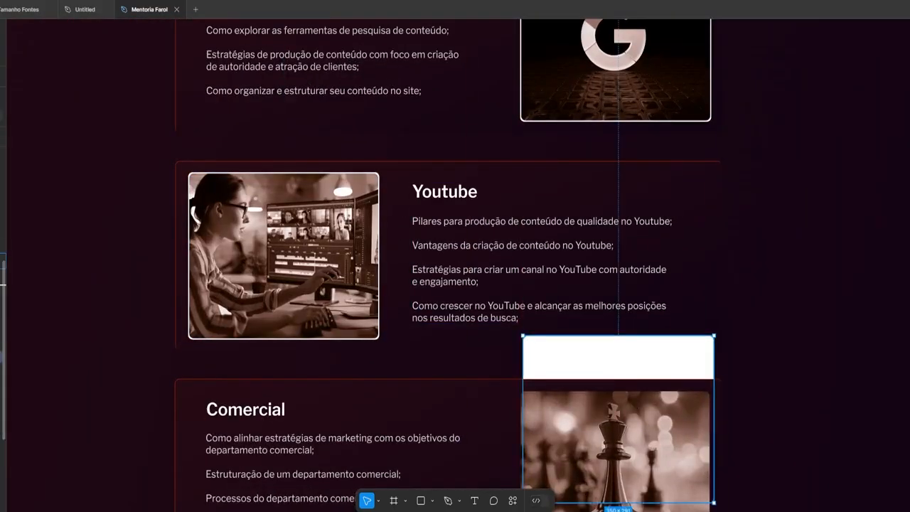
{"action": "scroll", "coordinate": [636, 474], "scroll_direction": "up", "scroll_amount": 5}
{"action": "scroll", "coordinate": [498, 320], "scroll_direction": "down", "scroll_amount": 4}
{"action": "scroll", "coordinate": [413, 244], "scroll_direction": "up", "scroll_amount": 3}
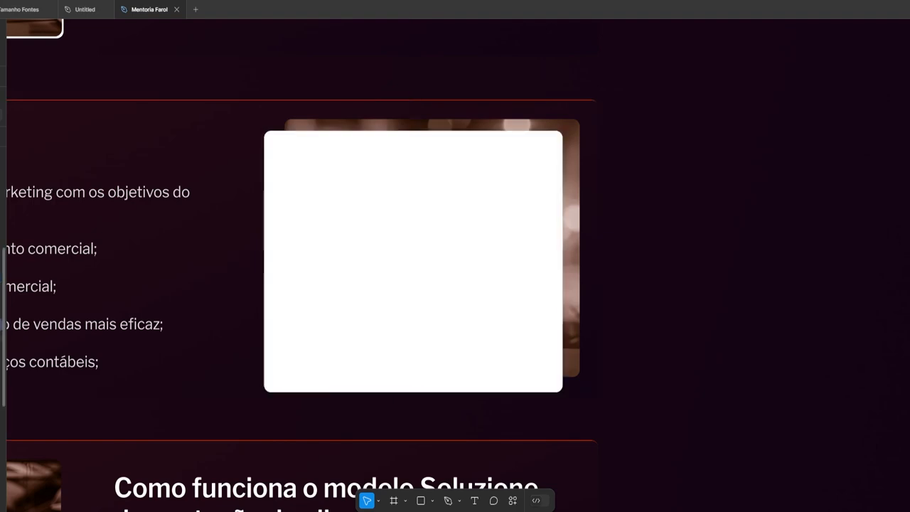
{"action": "scroll", "coordinate": [412, 285], "scroll_direction": "up", "scroll_amount": 3}
{"action": "scroll", "coordinate": [534, 409], "scroll_direction": "down", "scroll_amount": 8}
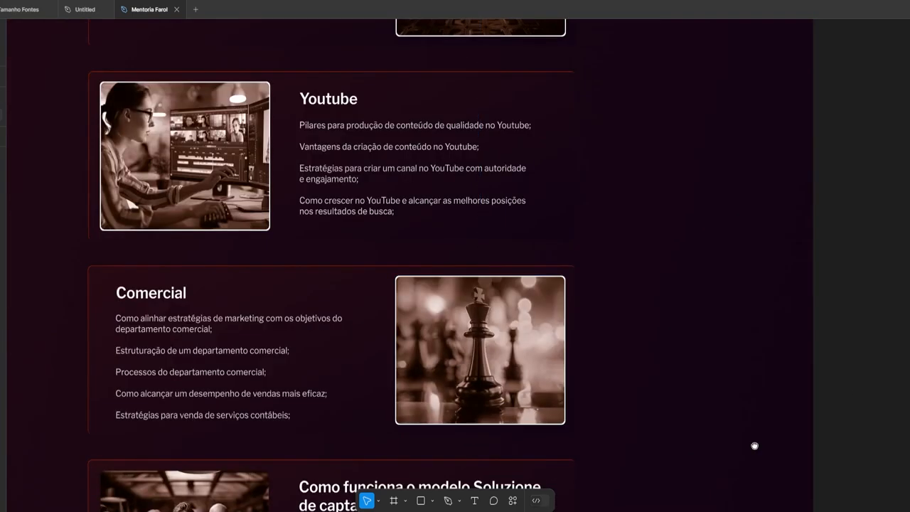
{"action": "scroll", "coordinate": [754, 446], "scroll_direction": "down", "scroll_amount": 5}
{"action": "left_click", "coordinate": [32, 277]}
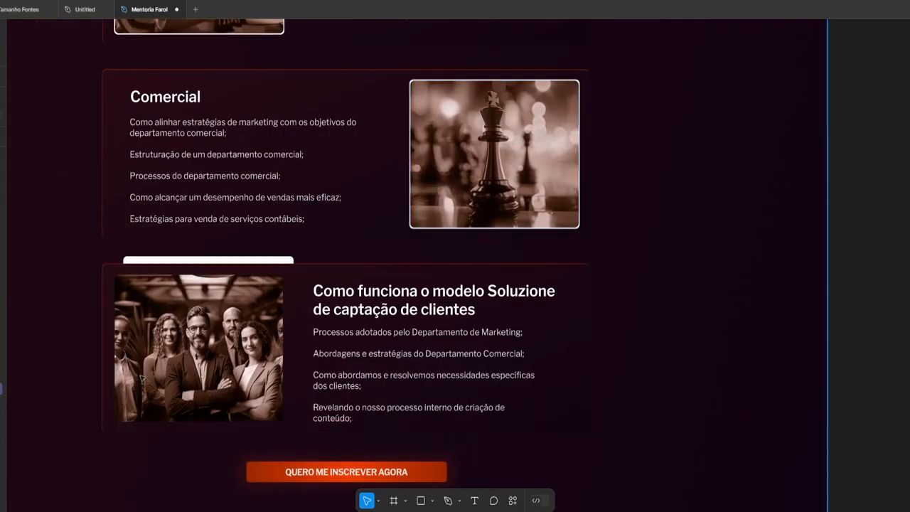
Line up the white rounded frame with the people photo in the Como funciona card
{"action": "scroll", "coordinate": [152, 316], "scroll_direction": "up", "scroll_amount": 5}
{"action": "left_click_drag", "start_coordinate": [290, 90], "coordinate": [270, 154]}
{"action": "scroll", "coordinate": [541, 242], "scroll_direction": "right", "scroll_amount": 10}
{"action": "scroll", "coordinate": [540, 241], "scroll_direction": "down", "scroll_amount": 5}
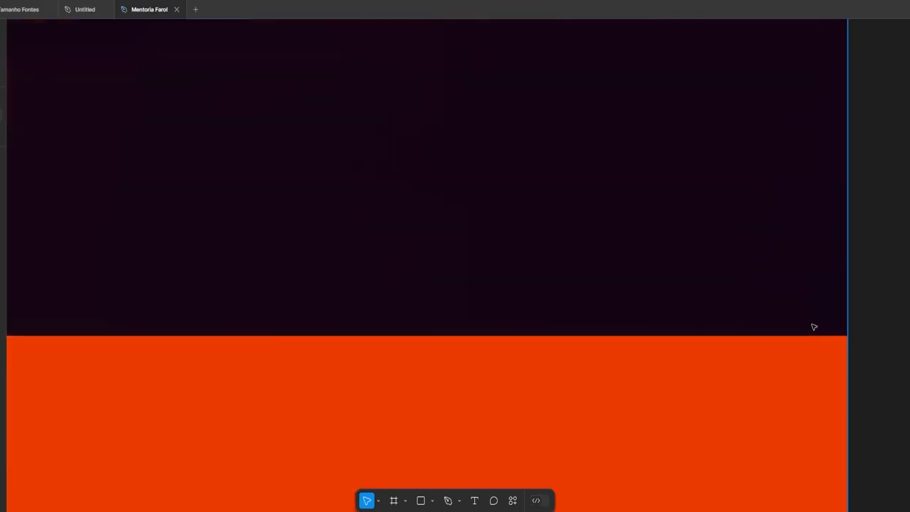
{"action": "left_click", "coordinate": [815, 325]}
{"action": "scroll", "coordinate": [769, 364], "scroll_direction": "down", "scroll_amount": 8}
{"action": "scroll", "coordinate": [722, 367], "scroll_direction": "up", "scroll_amount": 15}
{"action": "scroll", "coordinate": [894, 329], "scroll_direction": "down", "scroll_amount": 10}
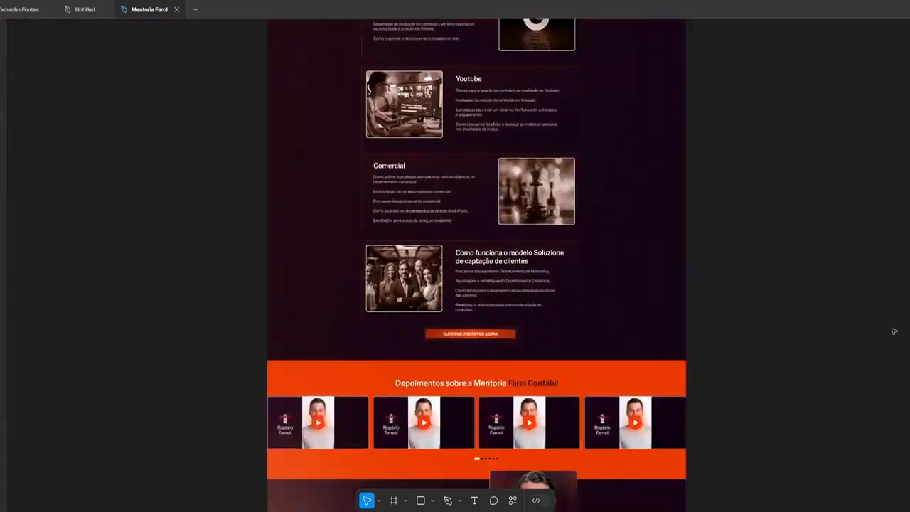
Drag the old black landing page edge to edge with the redesigned page, top-aligned
{"action": "key", "text": "minus"}
{"action": "left_click_drag", "start_coordinate": [252, 151], "coordinate": [737, 247]}
{"action": "scroll", "coordinate": [737, 247], "scroll_direction": "right", "scroll_amount": 4}
{"action": "scroll", "coordinate": [736, 246], "scroll_direction": "up", "scroll_amount": 3}
{"action": "left_click_drag", "start_coordinate": [567, 294], "coordinate": [644, 216]}
{"action": "left_click_drag", "start_coordinate": [496, 238], "coordinate": [356, 350]}
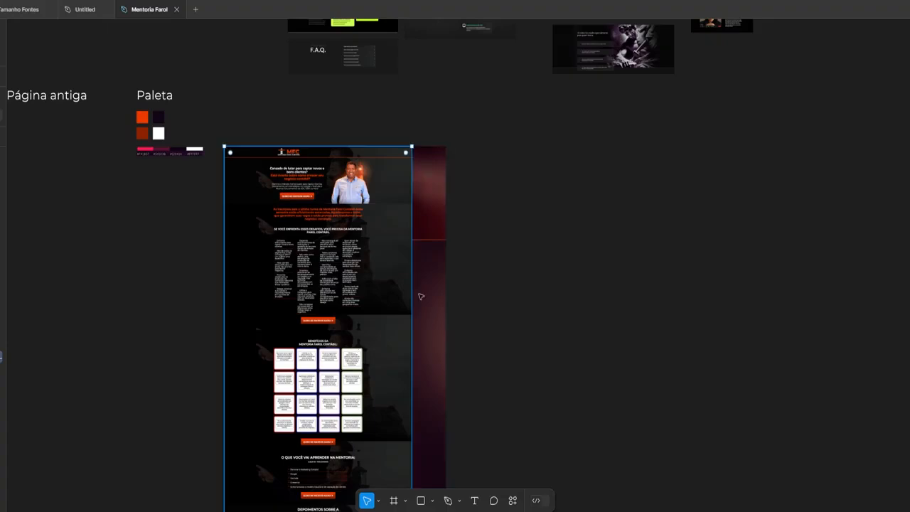
{"action": "left_click_drag", "start_coordinate": [416, 270], "coordinate": [448, 276]}
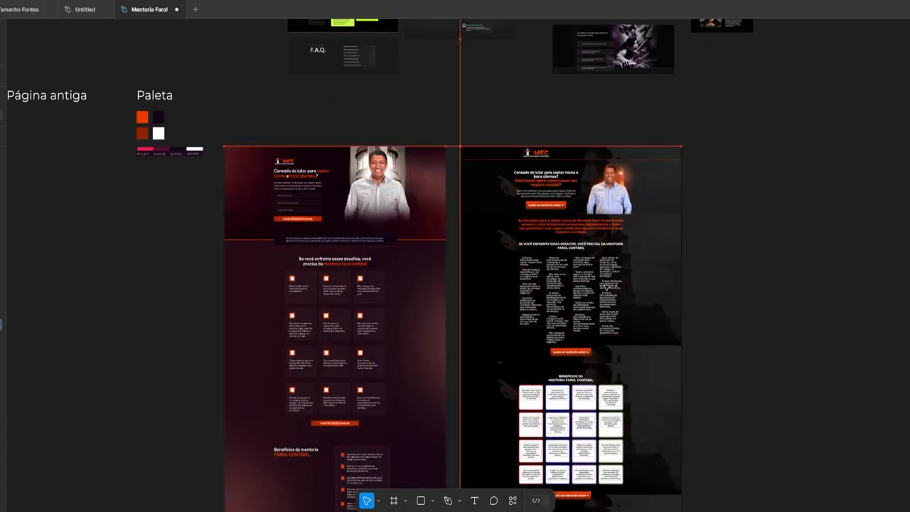
{"action": "scroll", "coordinate": [435, 147], "scroll_direction": "up", "scroll_amount": 5}
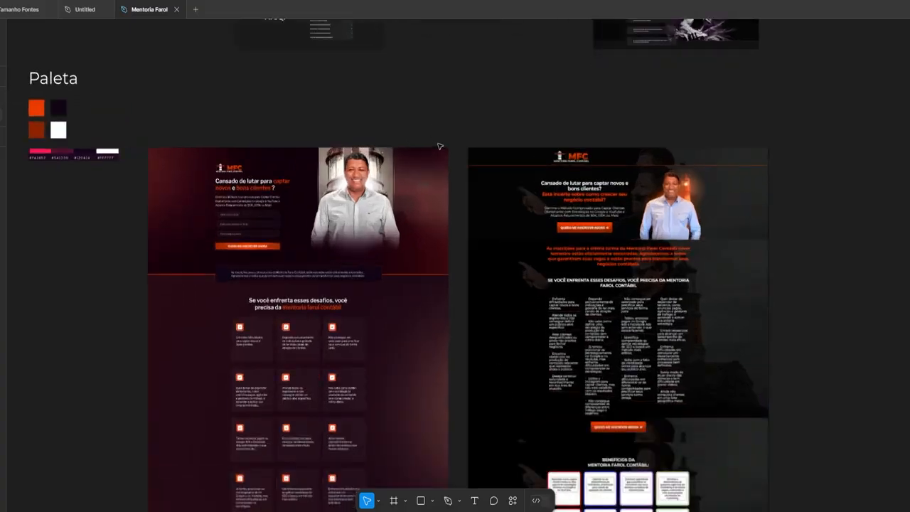
{"action": "scroll", "coordinate": [405, 206], "scroll_direction": "left", "scroll_amount": 2}
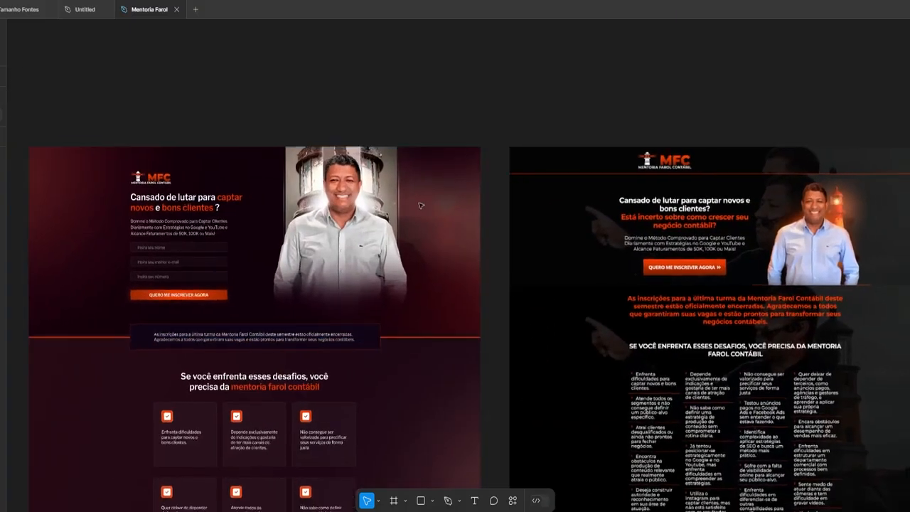
{"action": "scroll", "coordinate": [413, 204], "scroll_direction": "right", "scroll_amount": 2}
{"action": "scroll", "coordinate": [412, 205], "scroll_direction": "left", "scroll_amount": 2}
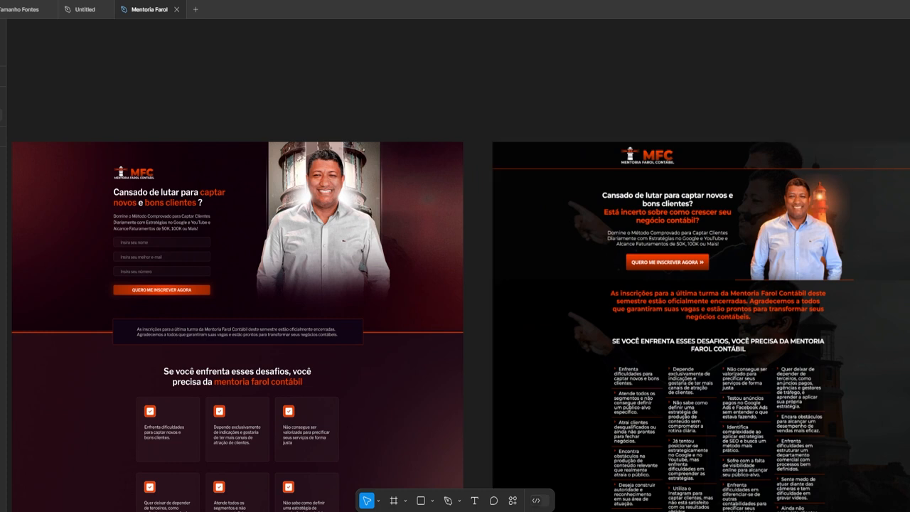
{"action": "scroll", "coordinate": [456, 285], "scroll_direction": "down", "scroll_amount": 2}
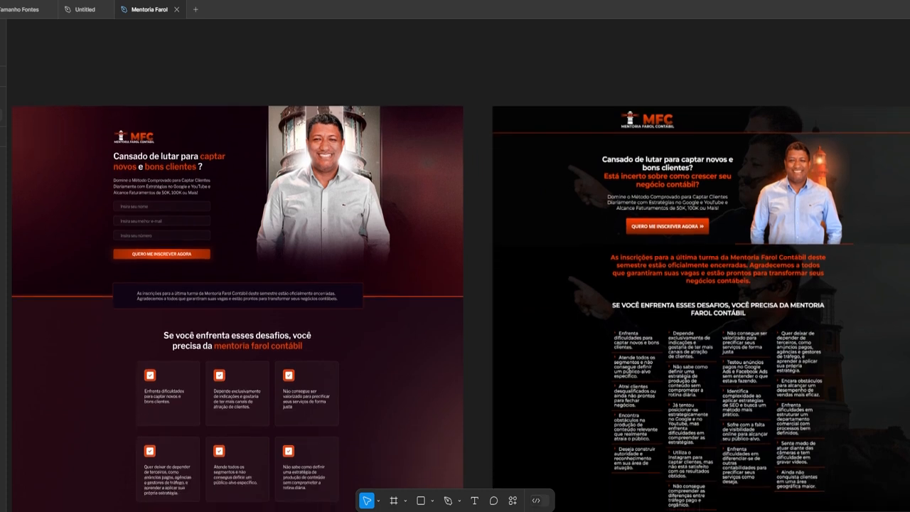
{"action": "scroll", "coordinate": [455, 285], "scroll_direction": "down", "scroll_amount": 3}
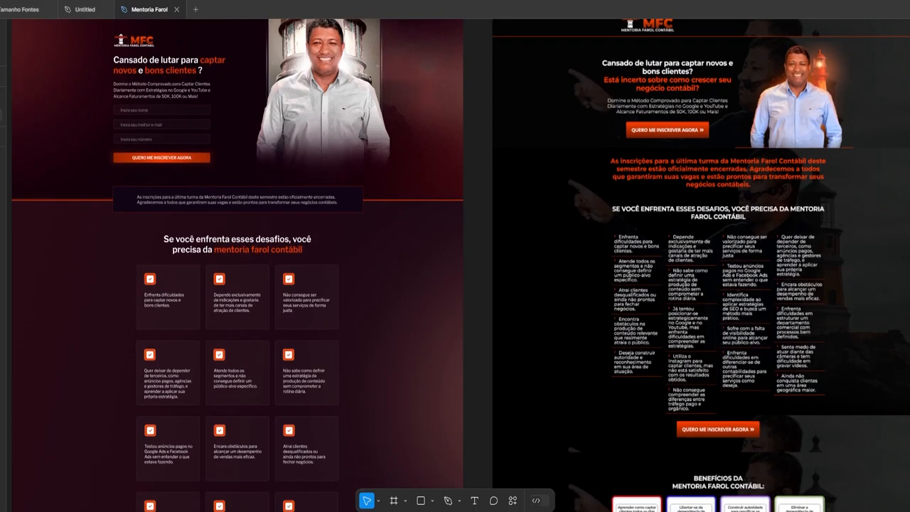
{"action": "scroll", "coordinate": [456, 285], "scroll_direction": "down", "scroll_amount": 3}
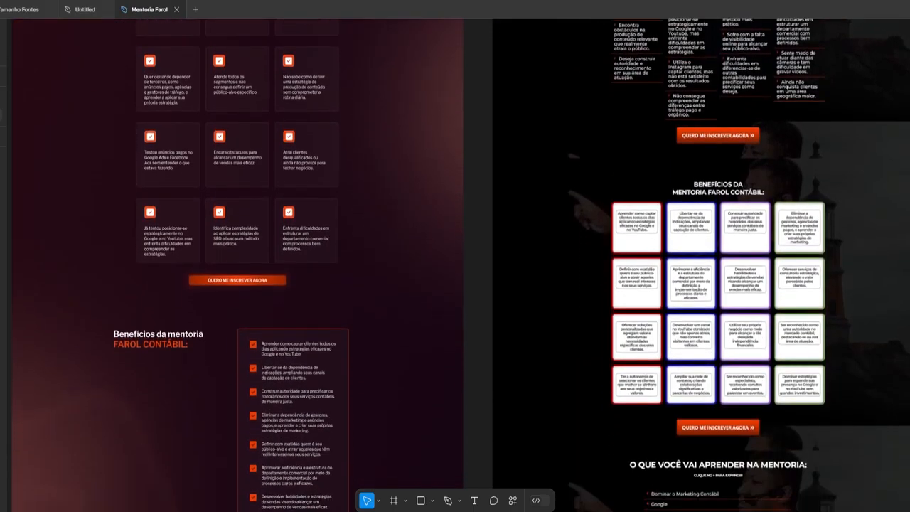
{"action": "scroll", "coordinate": [455, 284], "scroll_direction": "down", "scroll_amount": 3}
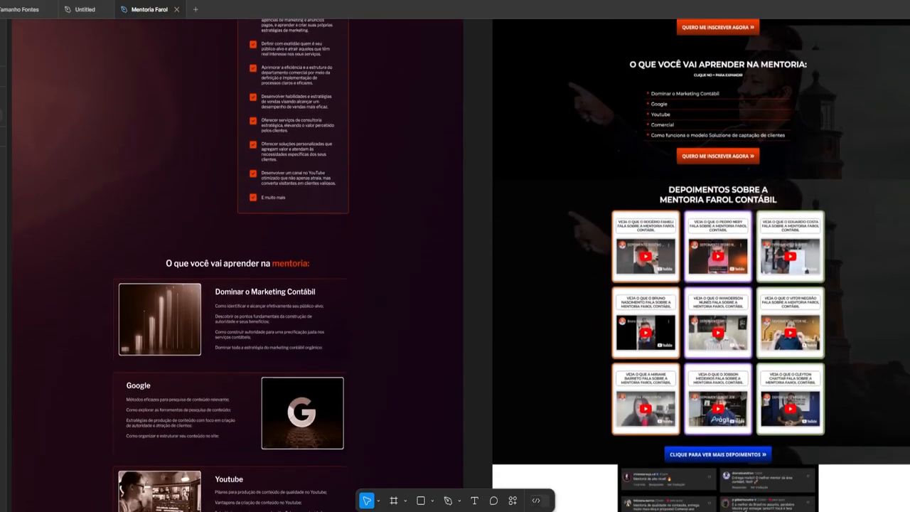
{"action": "scroll", "coordinate": [455, 285], "scroll_direction": "down", "scroll_amount": 2}
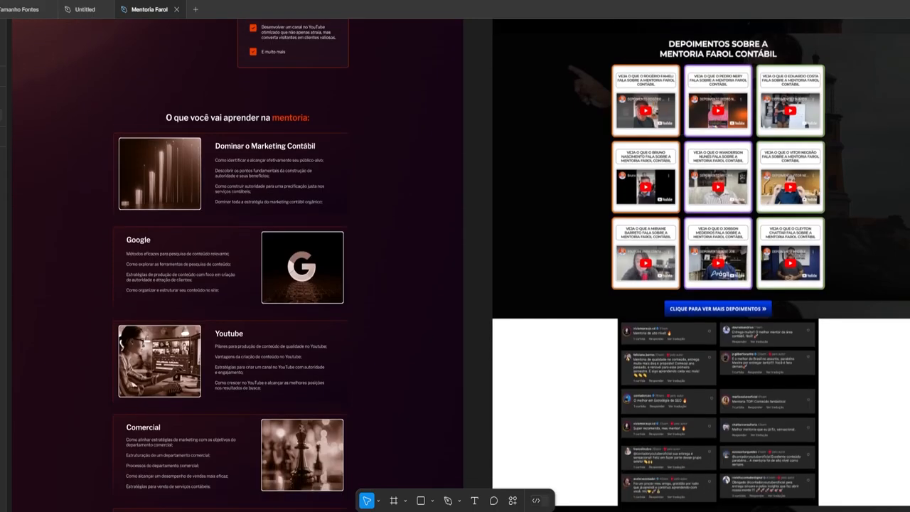
{"action": "scroll", "coordinate": [455, 285], "scroll_direction": "down", "scroll_amount": 6}
{"action": "scroll", "coordinate": [908, 314], "scroll_direction": "down", "scroll_amount": 5}
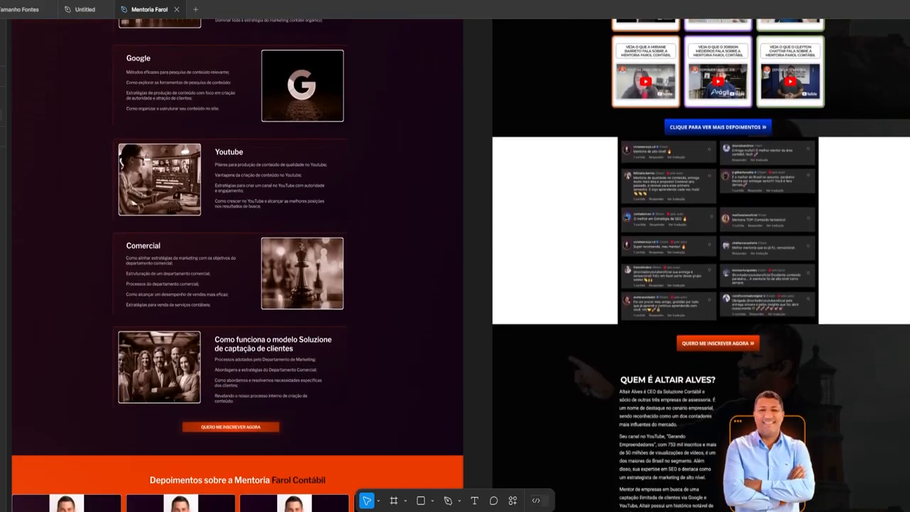
{"action": "scroll", "coordinate": [908, 364], "scroll_direction": "down", "scroll_amount": 8}
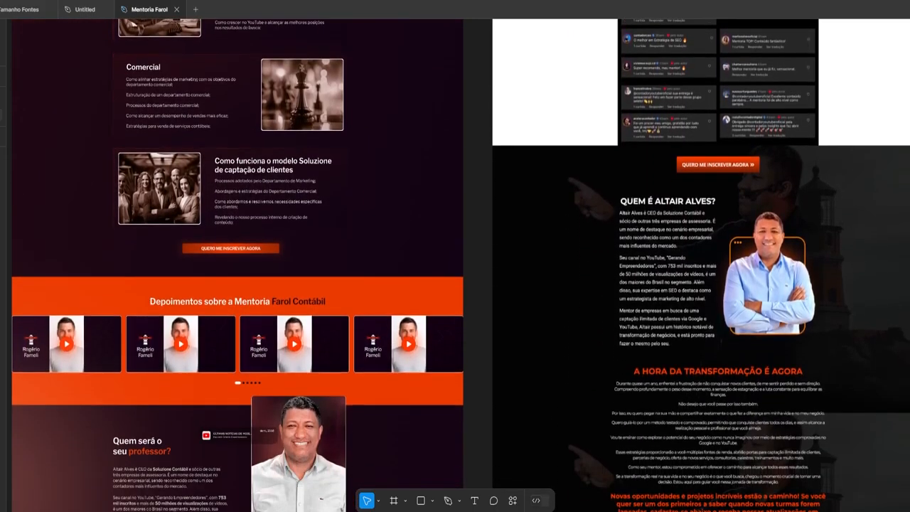
{"action": "scroll", "coordinate": [908, 364], "scroll_direction": "down", "scroll_amount": 4}
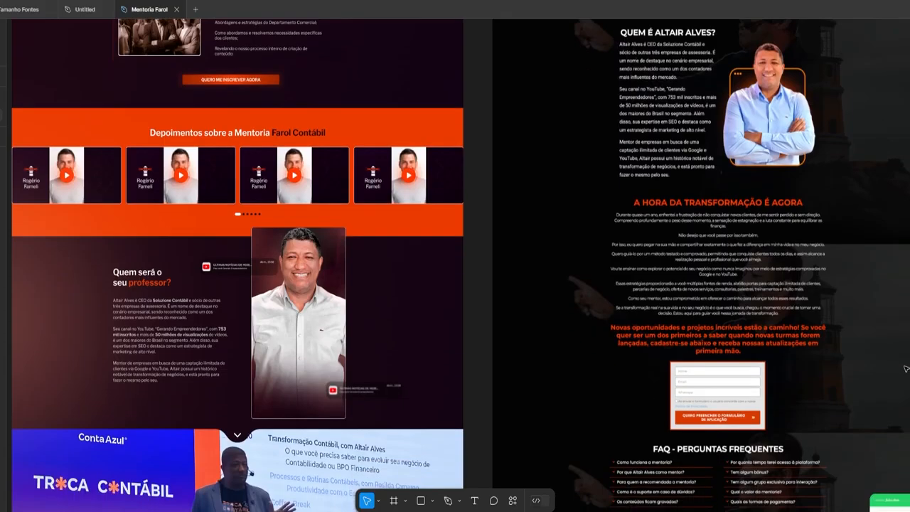
{"action": "scroll", "coordinate": [900, 379], "scroll_direction": "down", "scroll_amount": 7}
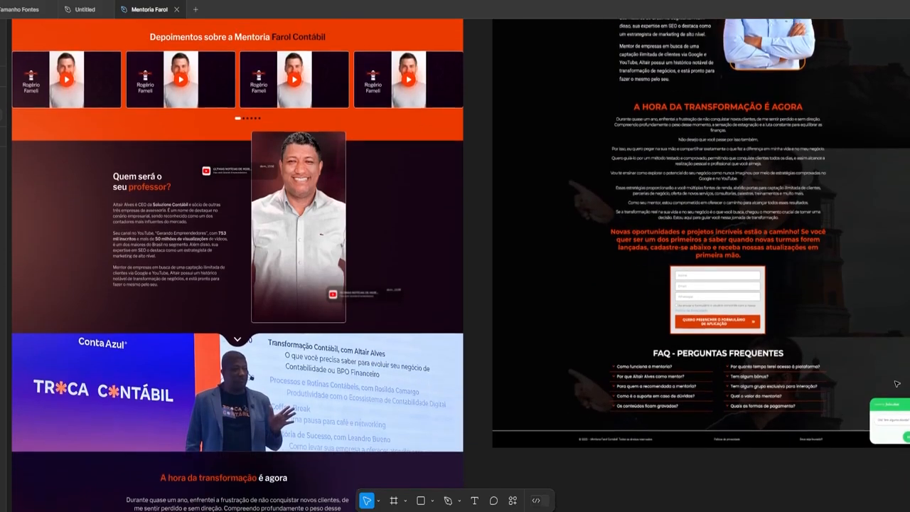
{"action": "scroll", "coordinate": [884, 404], "scroll_direction": "down", "scroll_amount": 5}
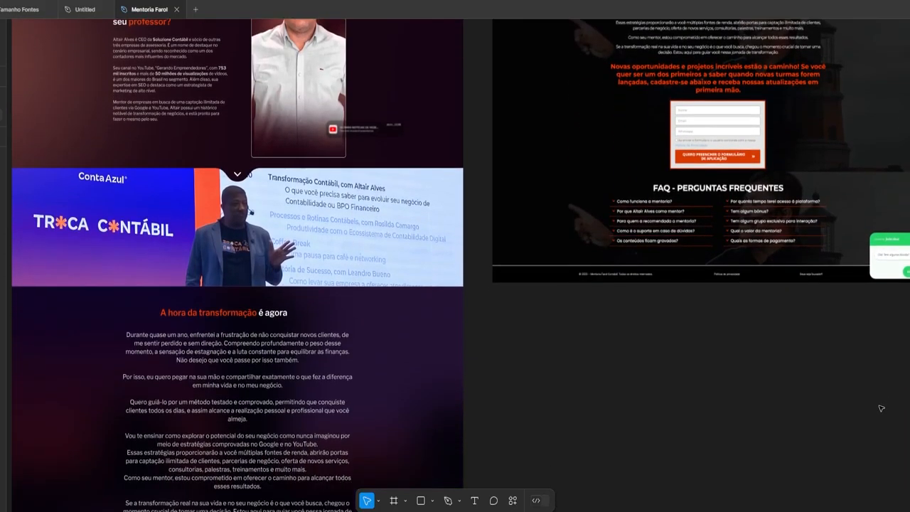
{"action": "scroll", "coordinate": [875, 418], "scroll_direction": "down", "scroll_amount": 5}
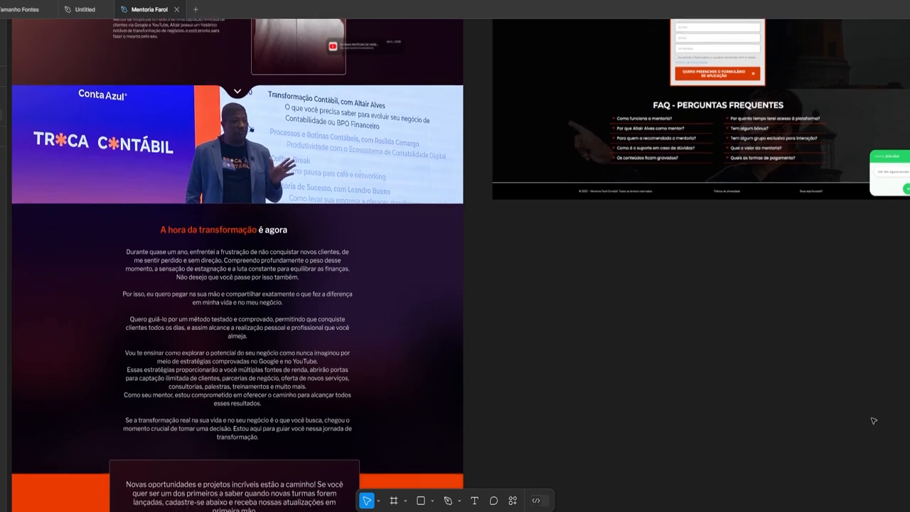
{"action": "scroll", "coordinate": [865, 434], "scroll_direction": "down", "scroll_amount": 6}
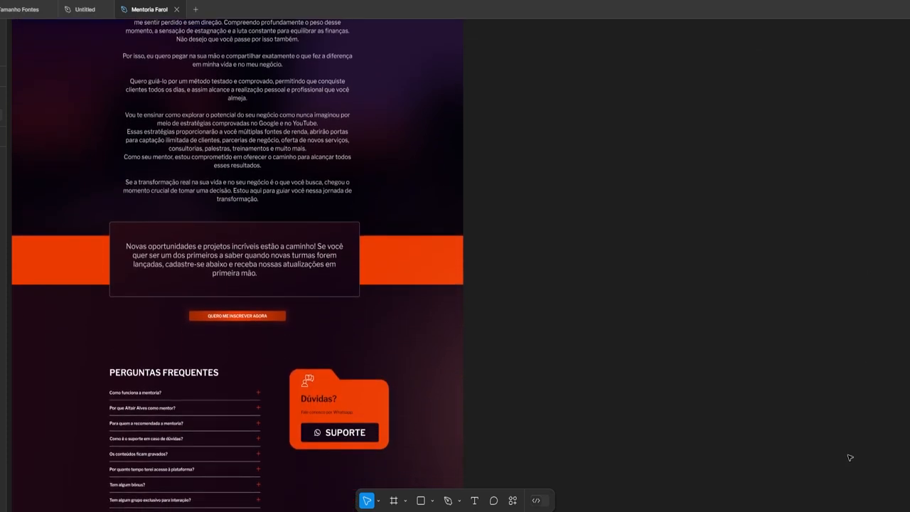
{"action": "scroll", "coordinate": [850, 458], "scroll_direction": "down", "scroll_amount": 2}
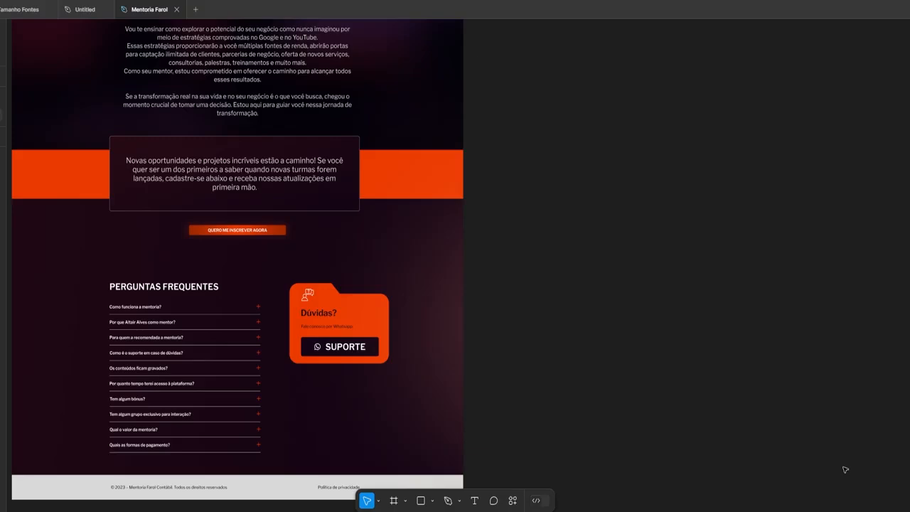
{"action": "scroll", "coordinate": [842, 469], "scroll_direction": "up", "scroll_amount": 20}
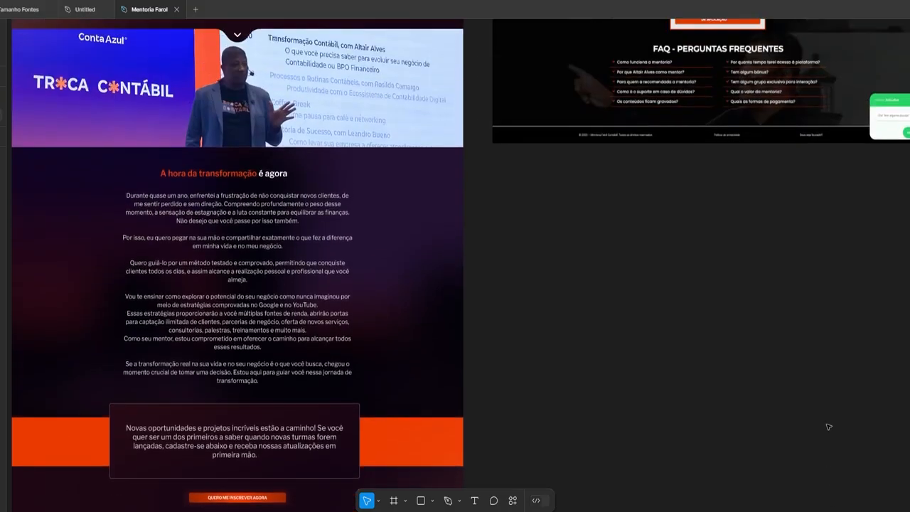
{"action": "scroll", "coordinate": [813, 319], "scroll_direction": "up", "scroll_amount": 20}
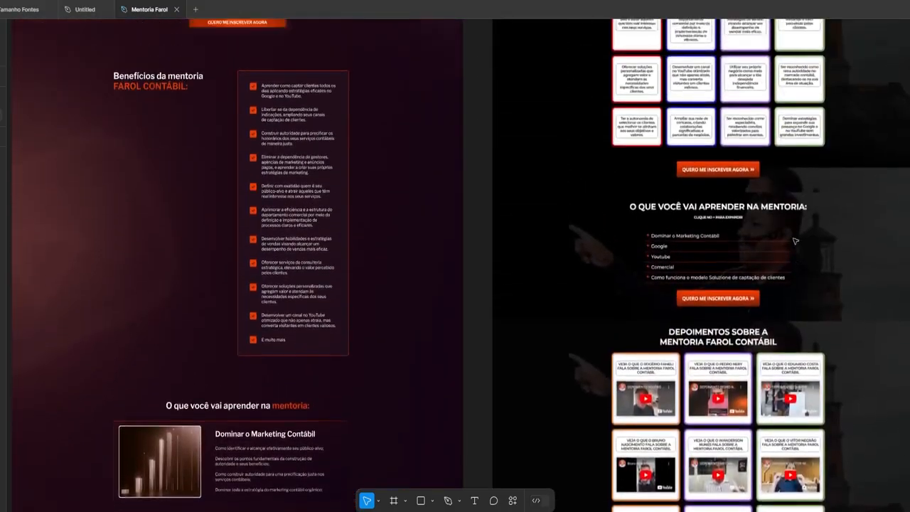
{"action": "scroll", "coordinate": [786, 206], "scroll_direction": "up", "scroll_amount": 20}
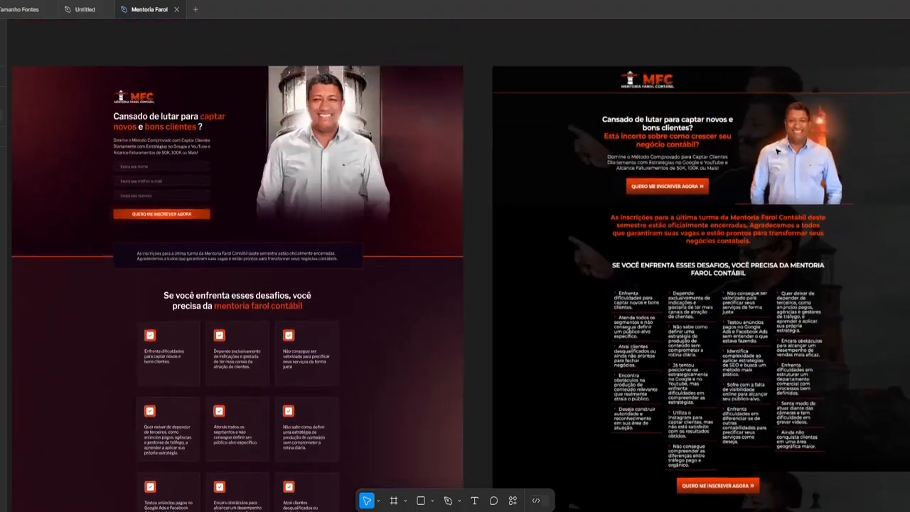
{"action": "scroll", "coordinate": [775, 149], "scroll_direction": "down", "scroll_amount": 2}
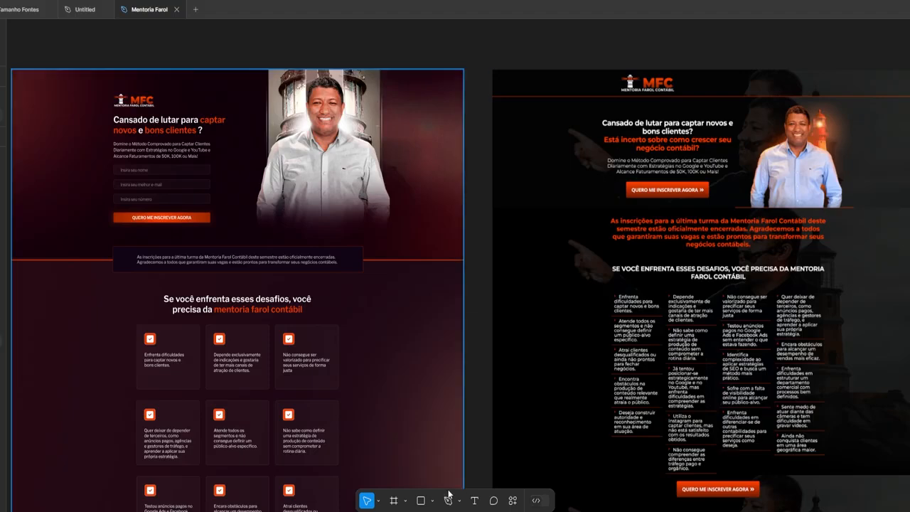
{"action": "scroll", "coordinate": [774, 153], "scroll_direction": "up", "scroll_amount": 2}
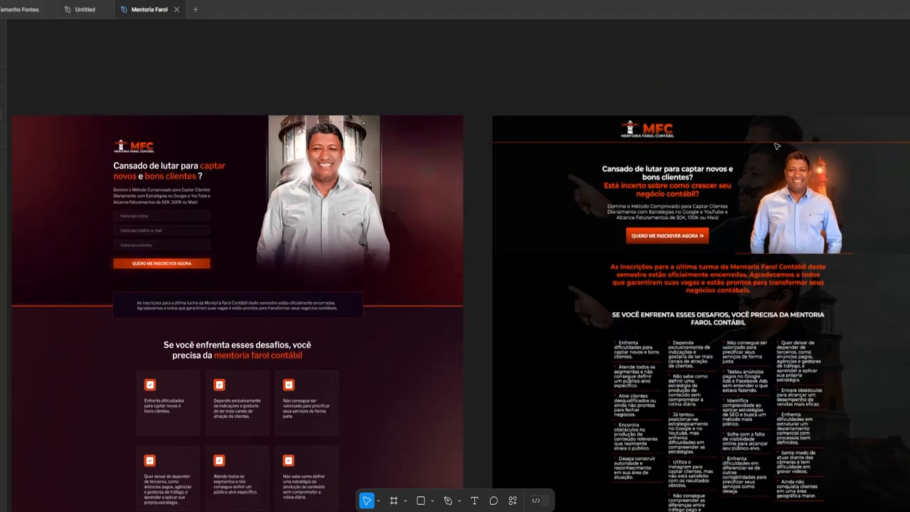
{"action": "scroll", "coordinate": [781, 165], "scroll_direction": "down", "scroll_amount": 5}
{"action": "scroll", "coordinate": [781, 165], "scroll_direction": "down", "scroll_amount": 15}
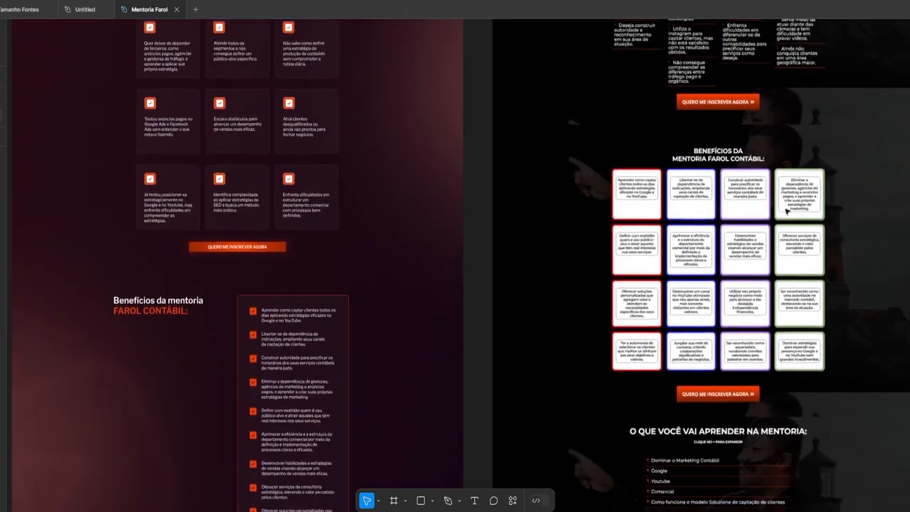
{"action": "scroll", "coordinate": [801, 256], "scroll_direction": "down", "scroll_amount": 20}
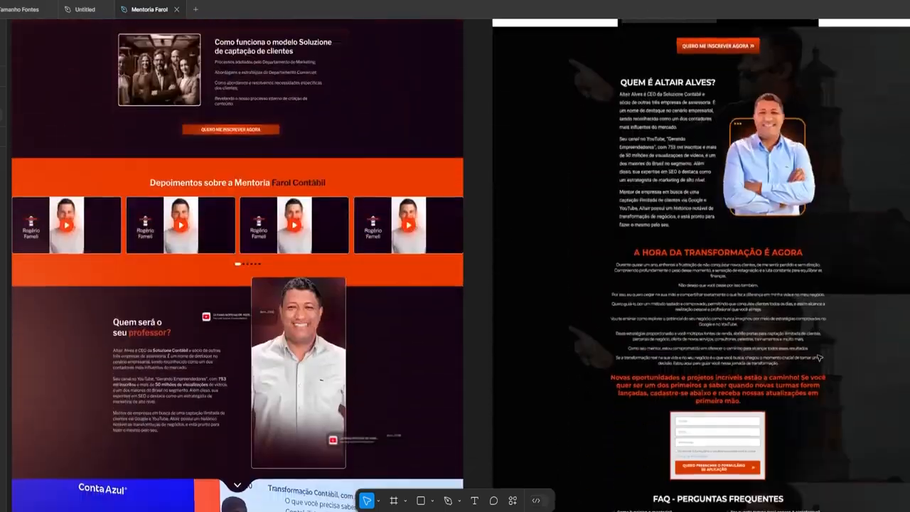
{"action": "scroll", "coordinate": [838, 456], "scroll_direction": "down", "scroll_amount": 6}
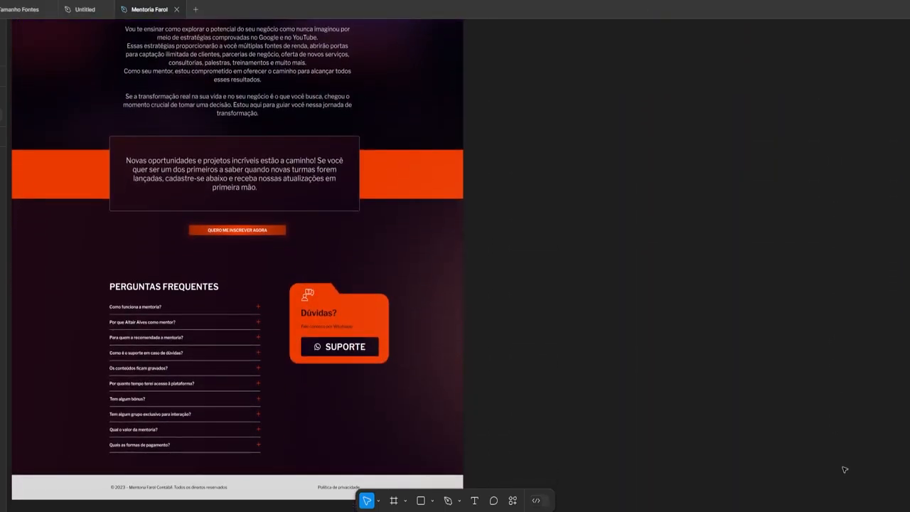
{"action": "scroll", "coordinate": [846, 470], "scroll_direction": "up", "scroll_amount": 4}
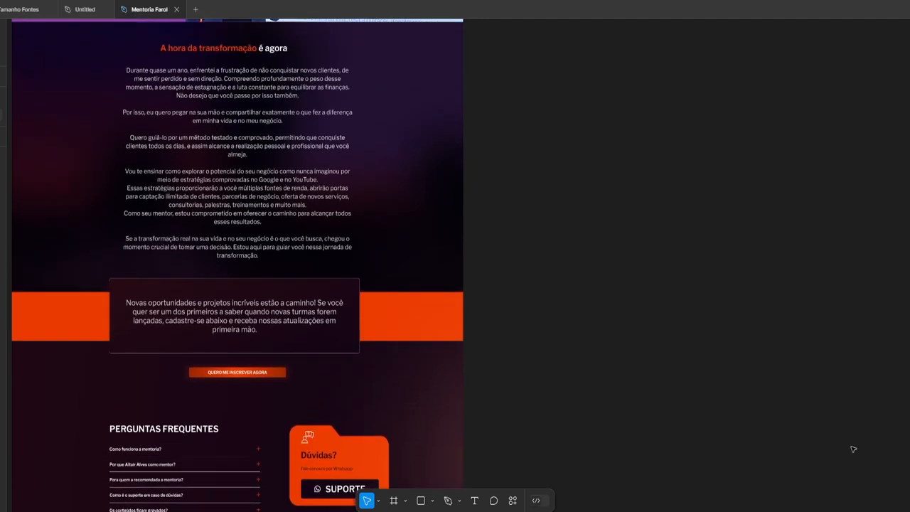
{"action": "scroll", "coordinate": [854, 449], "scroll_direction": "up", "scroll_amount": 6}
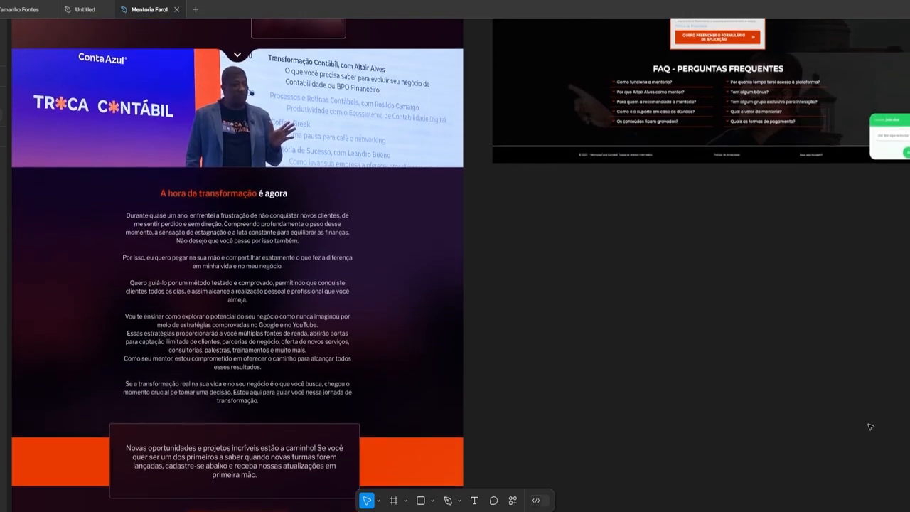
{"action": "scroll", "coordinate": [871, 427], "scroll_direction": "up", "scroll_amount": 4}
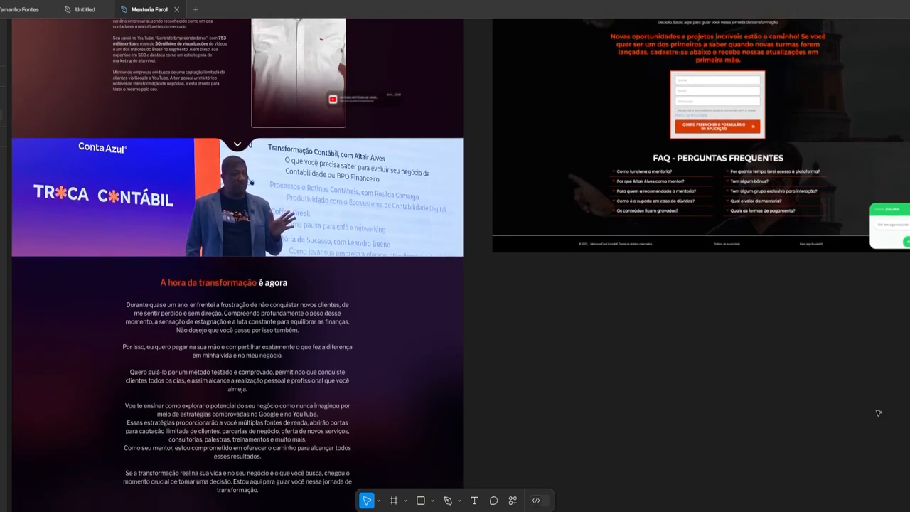